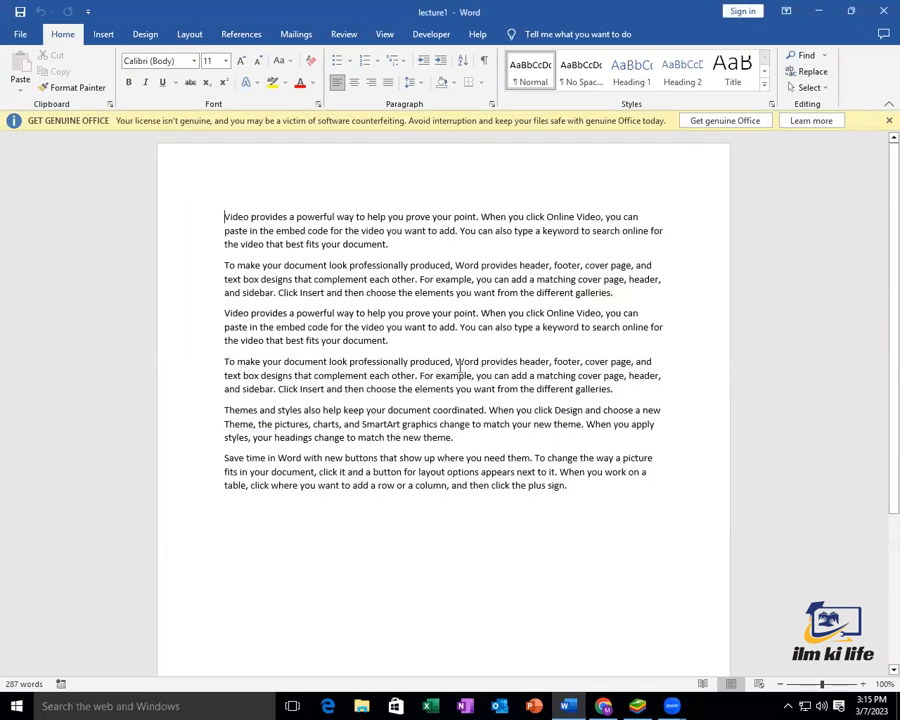
Dismiss the licence warning banner and delete all the sample text, leaving the page blank
click(889, 120)
drag(494, 488, 208, 194)
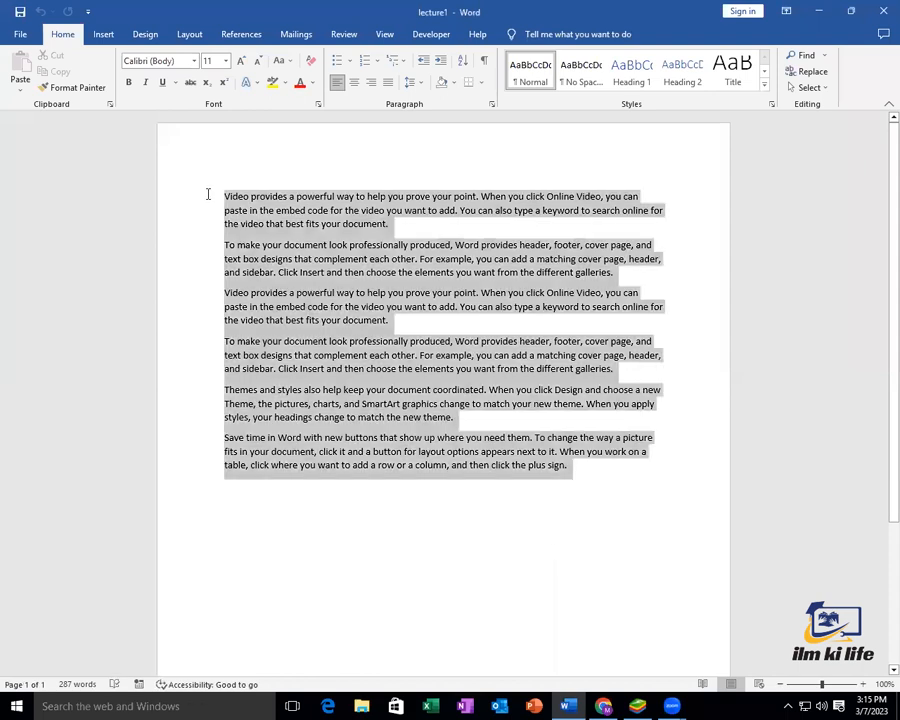
key(Delete)
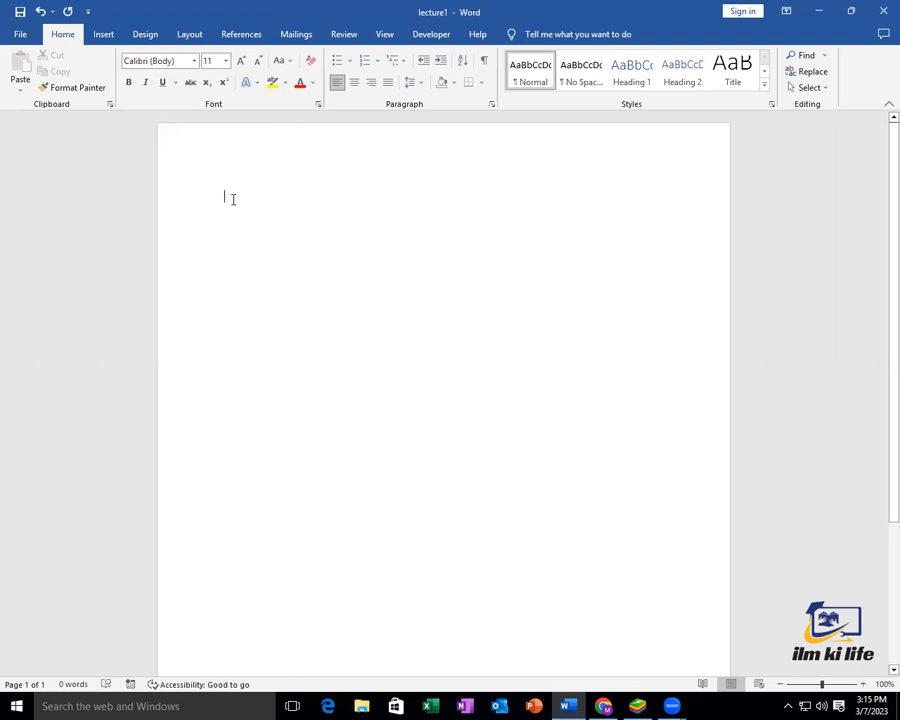
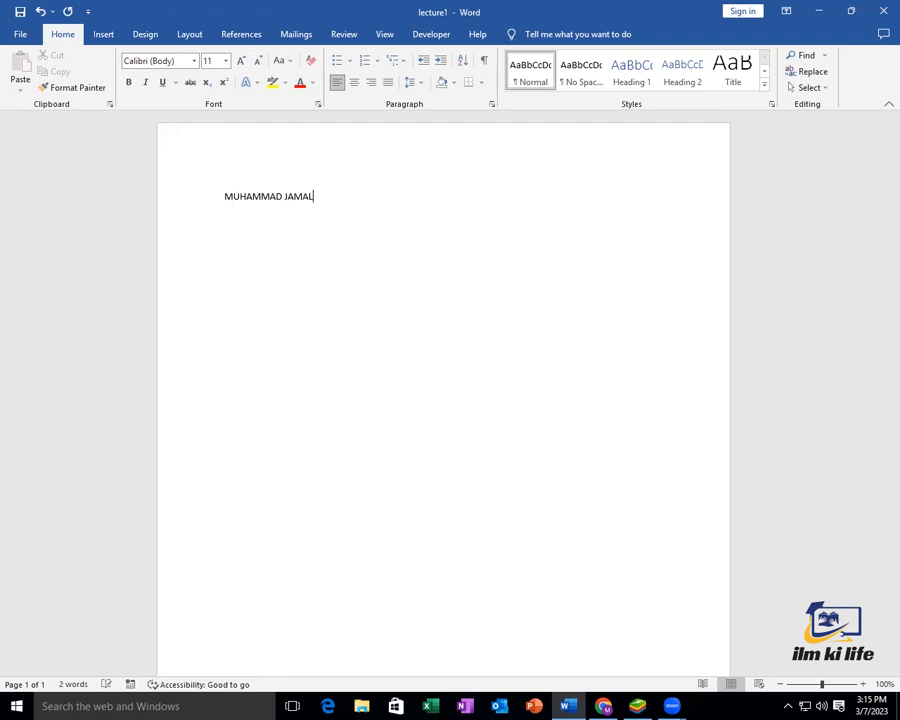
Type the candidate's full name in capital letters on the first line and select that line
key(Left)
key(Left)
key(Left)
click(320, 196)
key(shift+Left)
key(shift+Left)
key(shift+Left)
key(shift+Left)
key(shift+Left)
key(shift+Left)
key(shift+Left)
key(shift+Left)
key(shift+Left)
triple_click(341, 194)
key(ctrl+c)
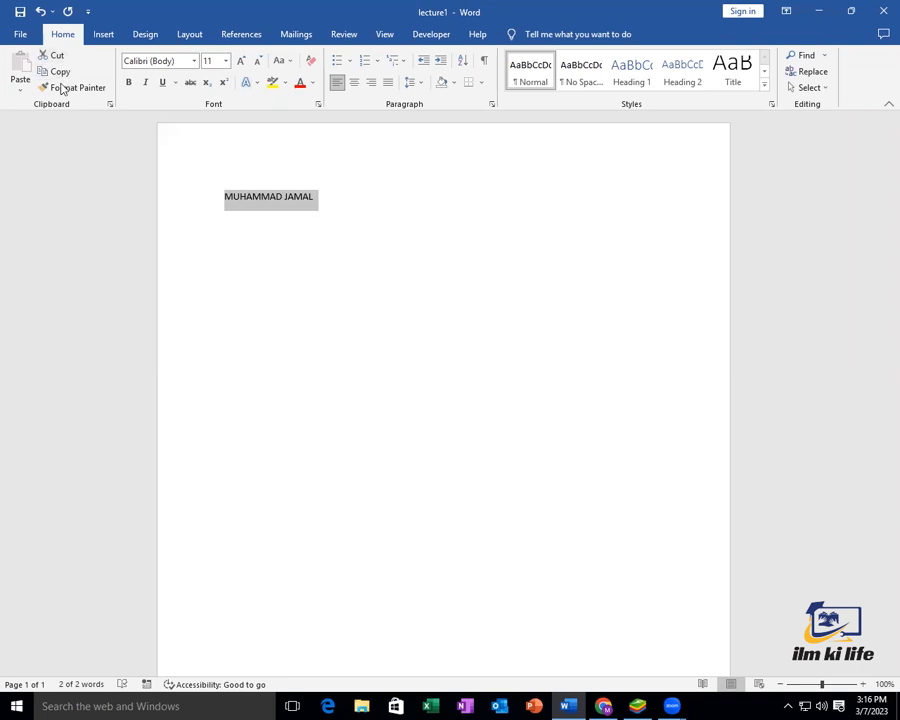
Paste a copy of the name on a new line, briefly cutting and restoring the first line
click(352, 207)
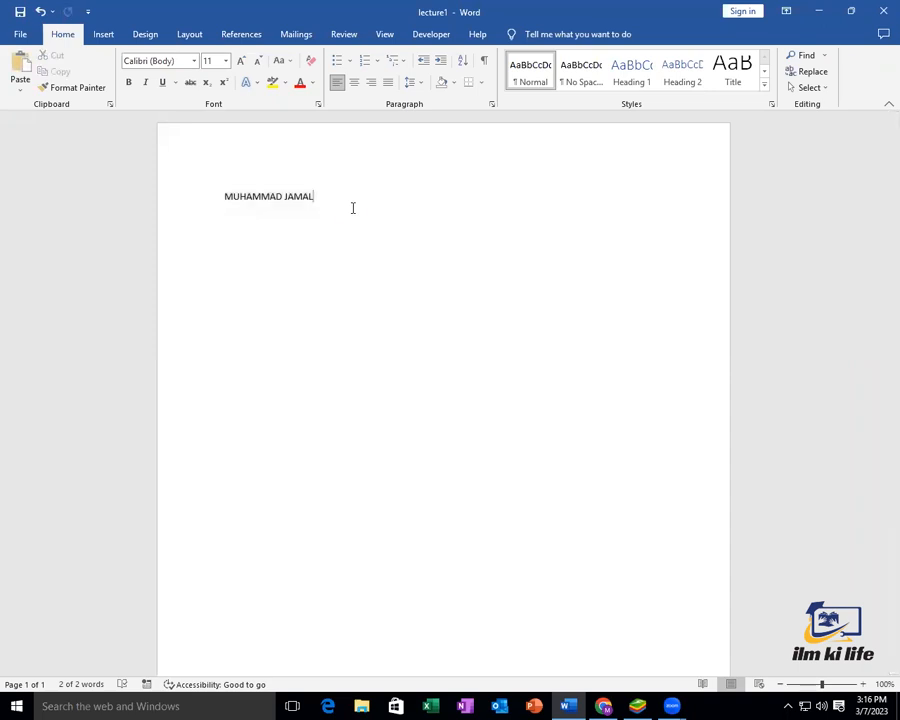
key(Return)
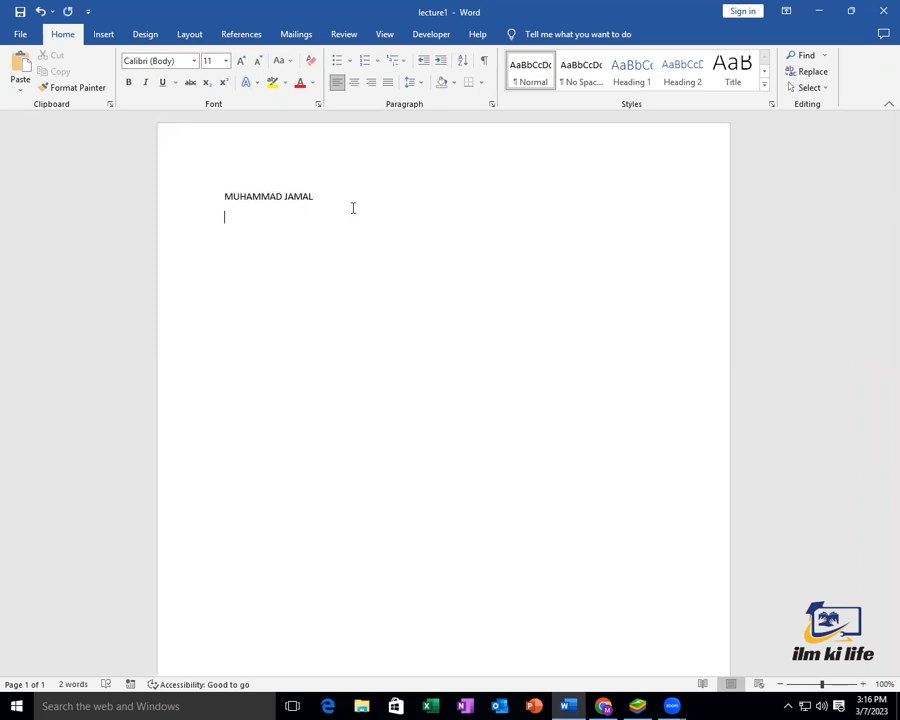
key(ctrl+v)
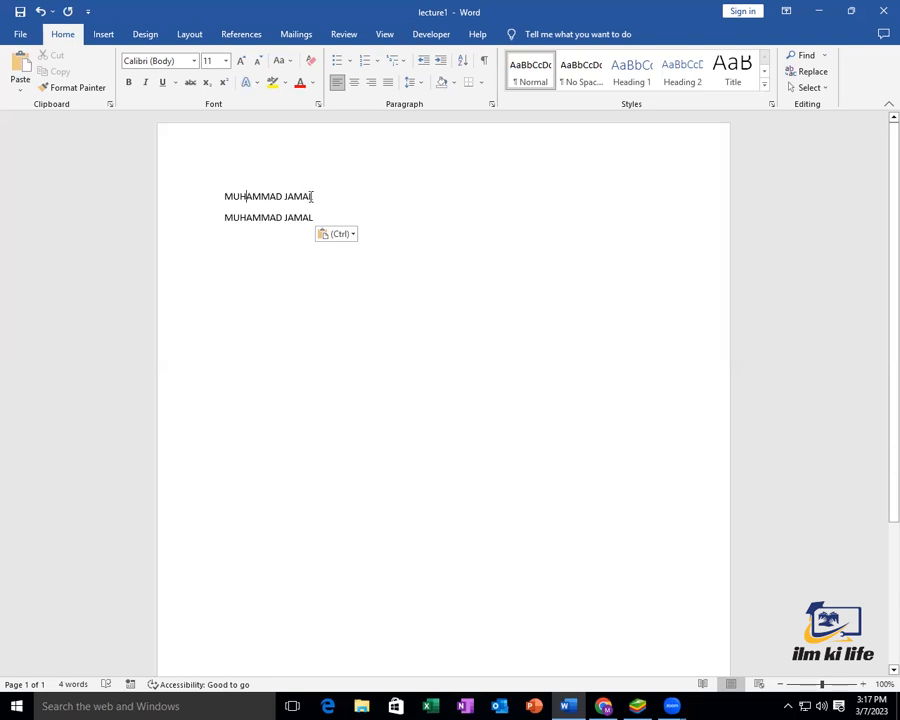
double_click(311, 196)
triple_click(311, 196)
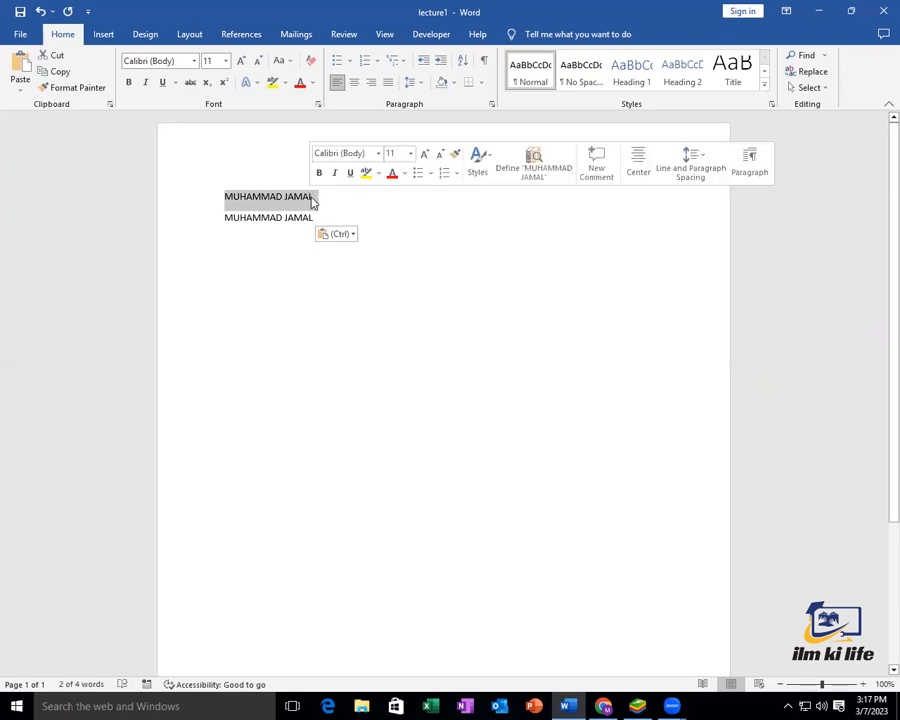
key(ctrl+x)
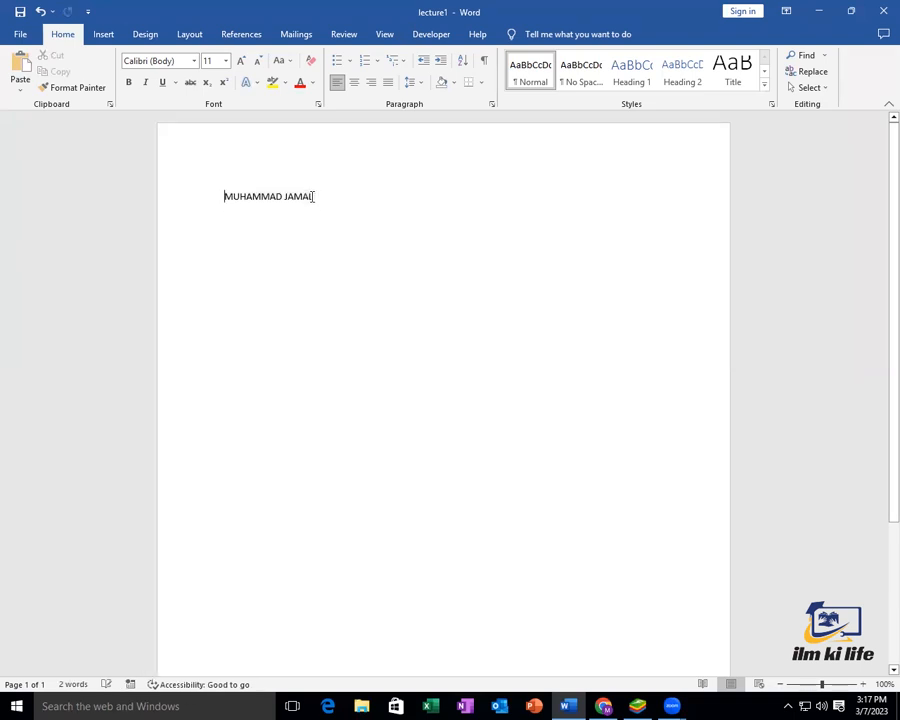
key(ctrl+z)
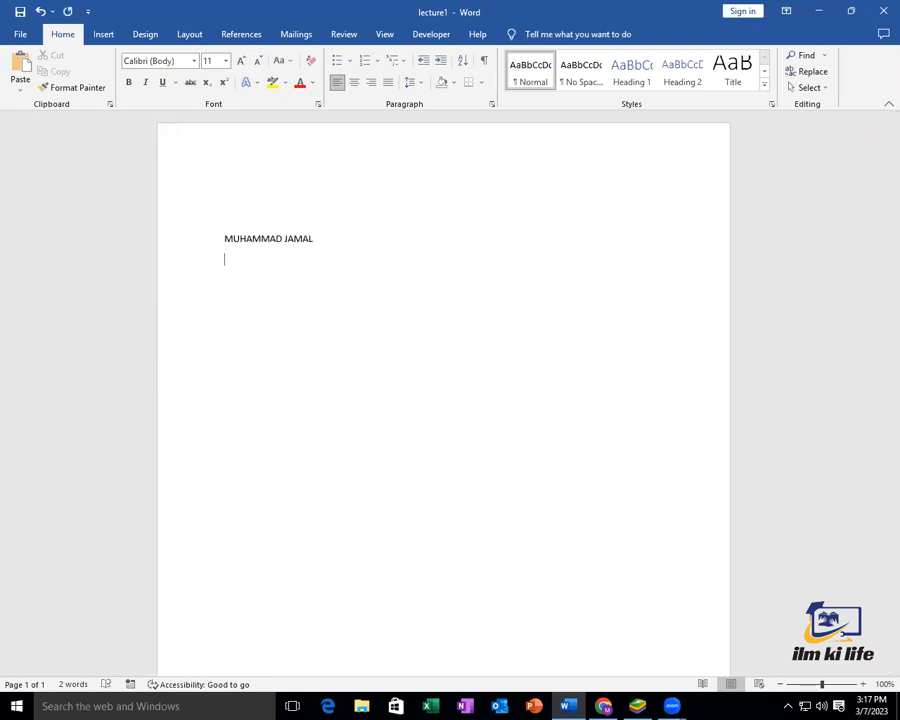
Paste another copy of the name several lines lower and reselect the first name line
key(Return)
key(Return)
key(Return)
key(ctrl+v)
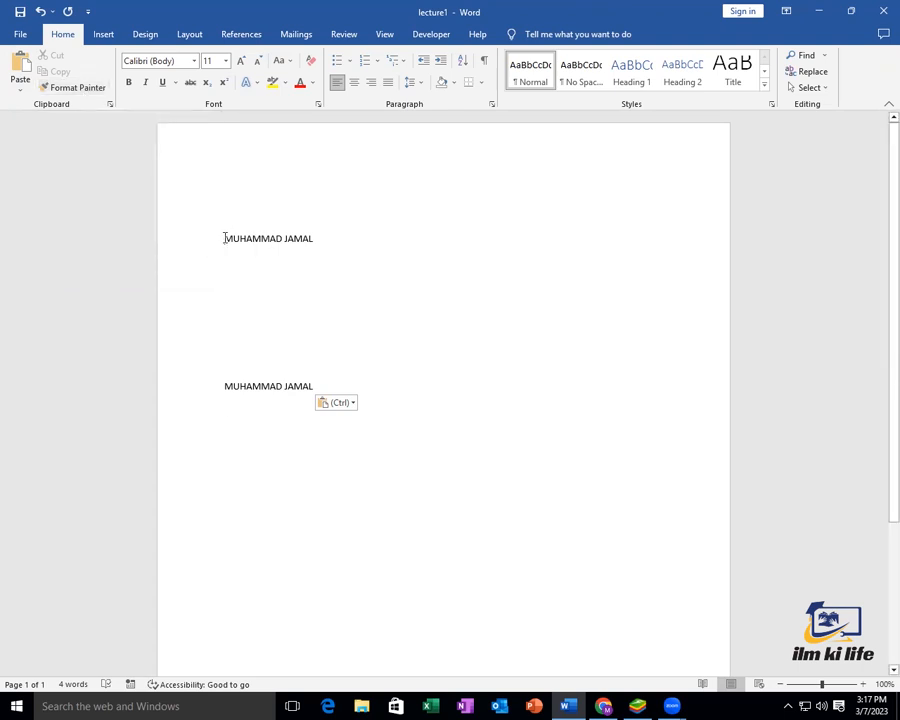
click(321, 241)
drag(316, 238, 222, 239)
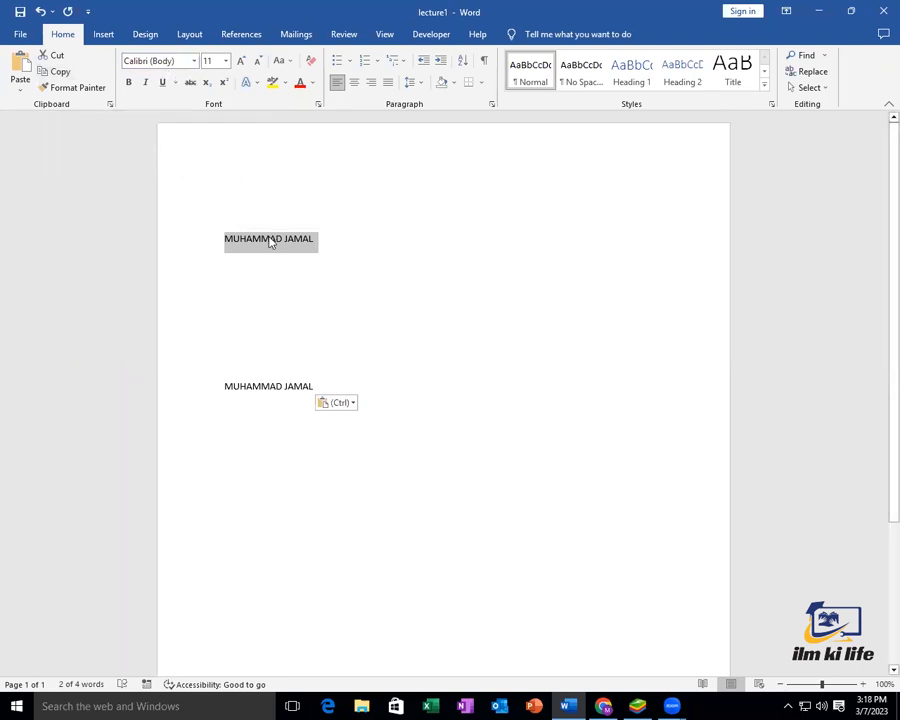
Apply the Algerian font to the top name and indent it toward the right with Tab
click(195, 61)
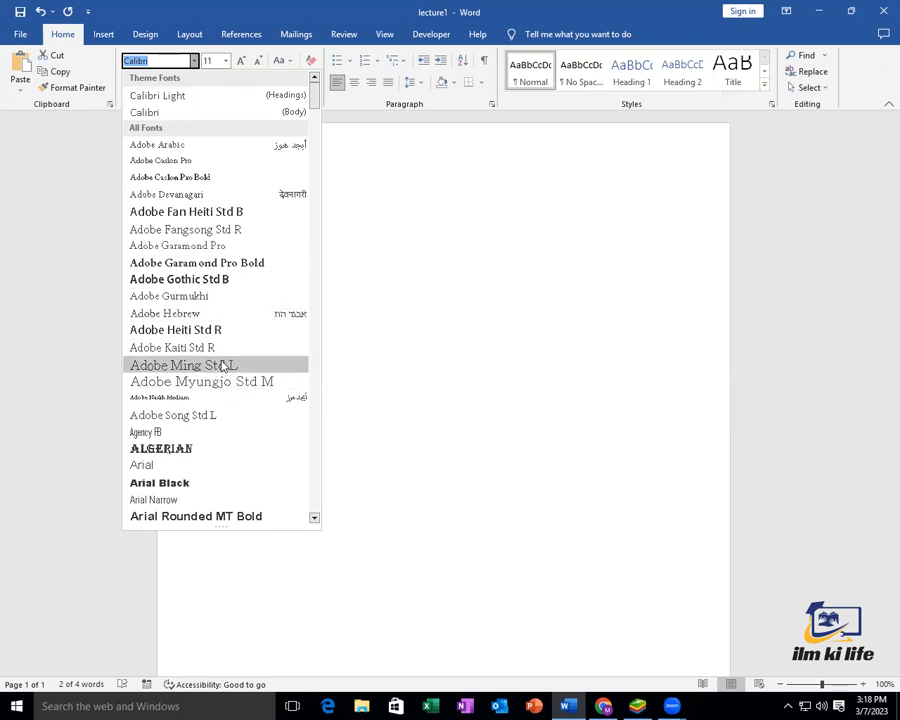
scroll(219, 370, down, 2)
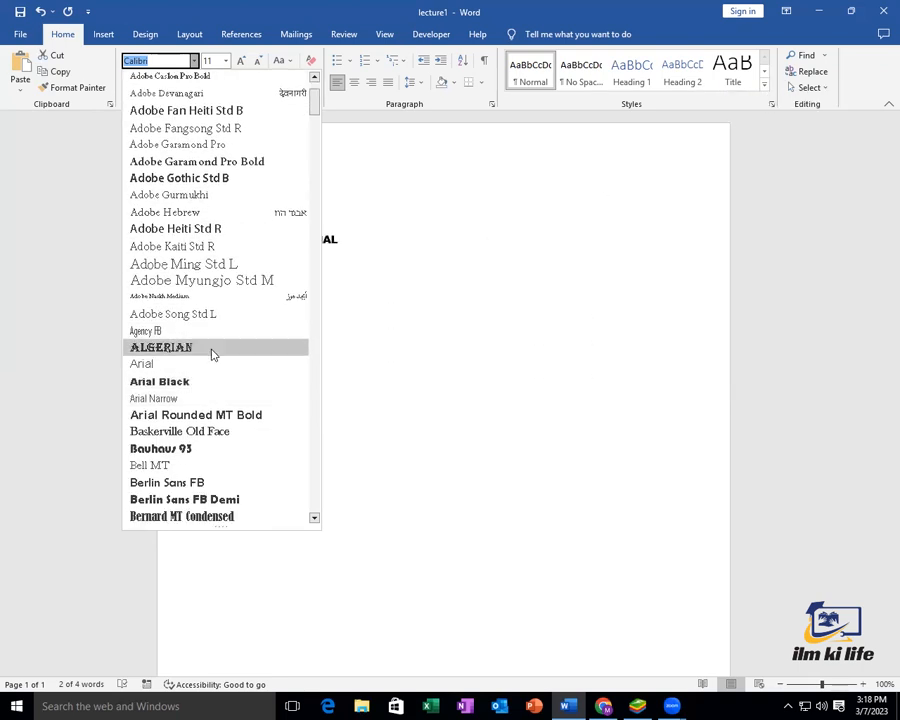
click(213, 353)
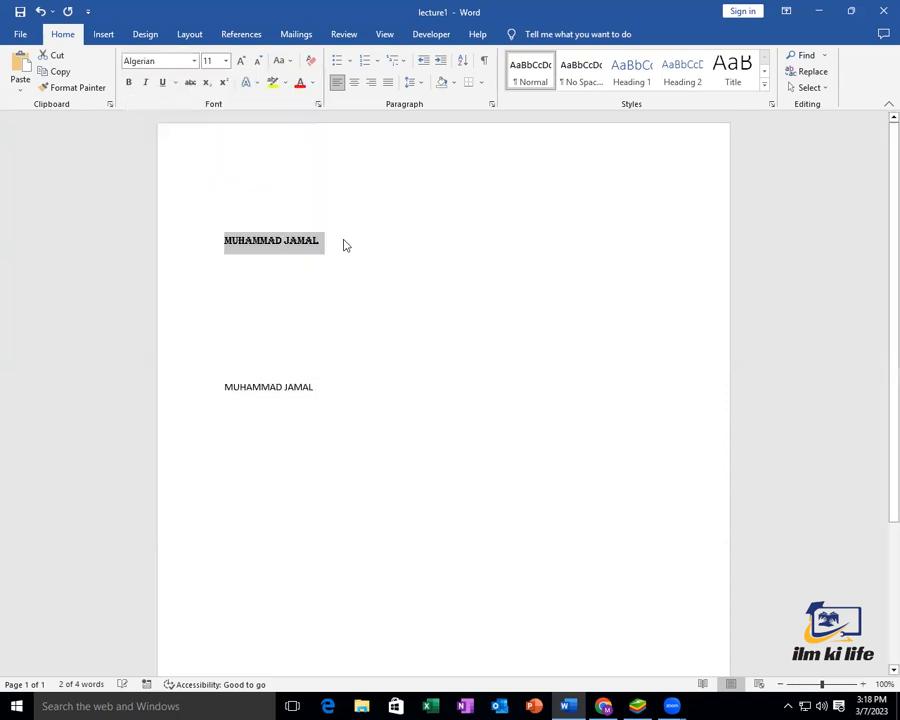
click(226, 240)
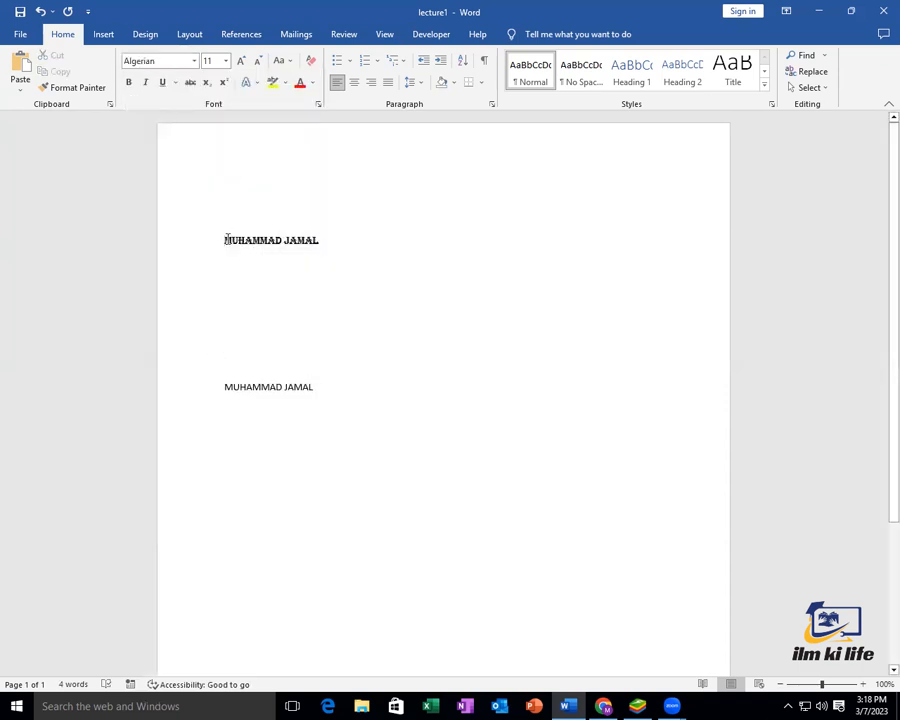
key(Tab)
key(Tab)
key(Tab)
key(Tab)
key(Tab)
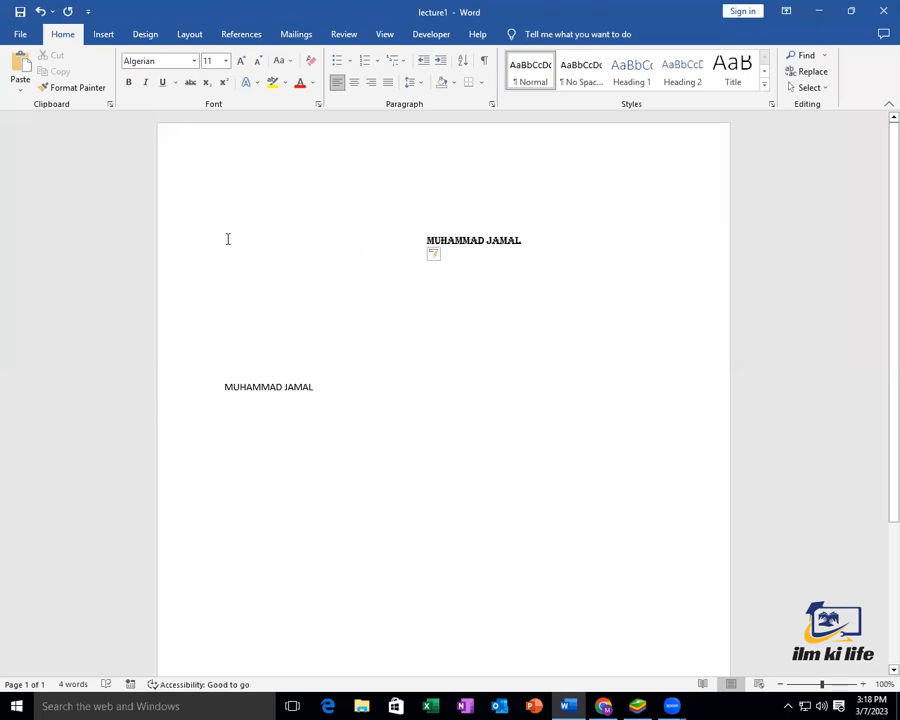
Switch the top name's font from Algerian to Arial Black and reselect the line
triple_click(521, 241)
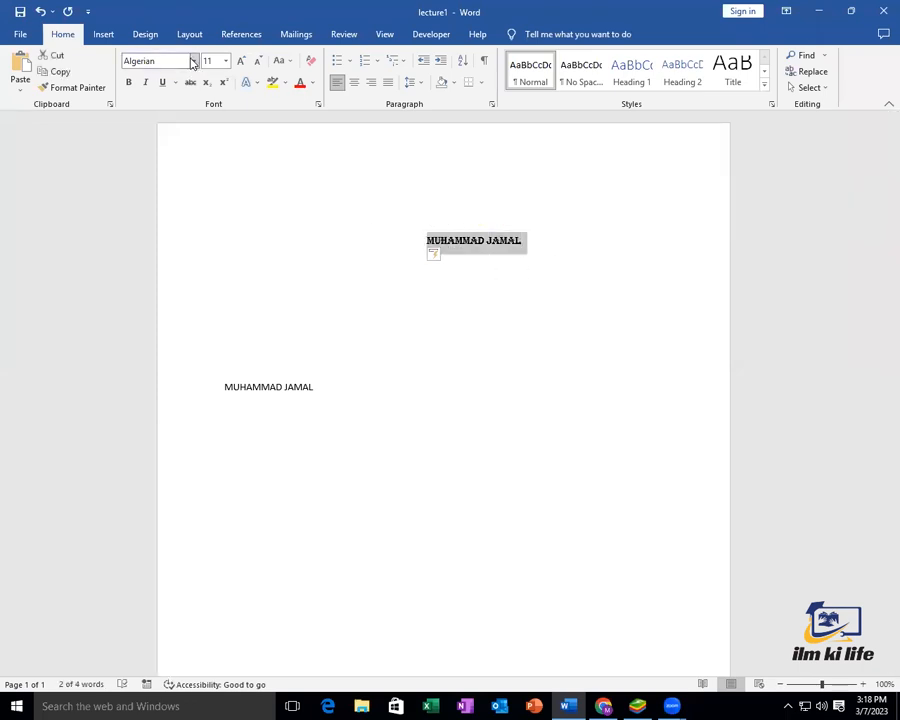
click(193, 61)
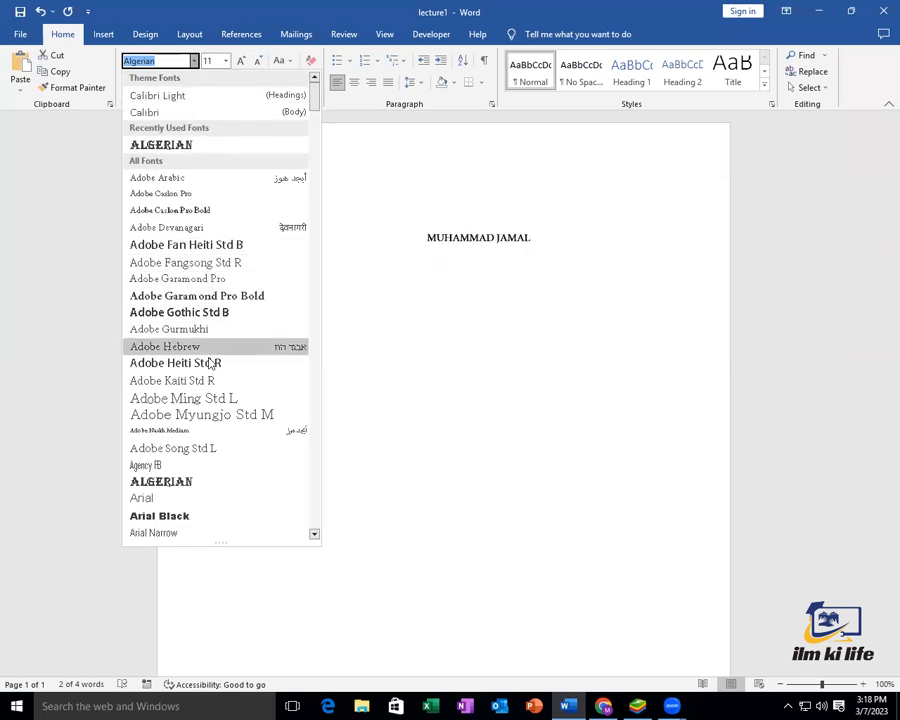
scroll(198, 478, down, 2)
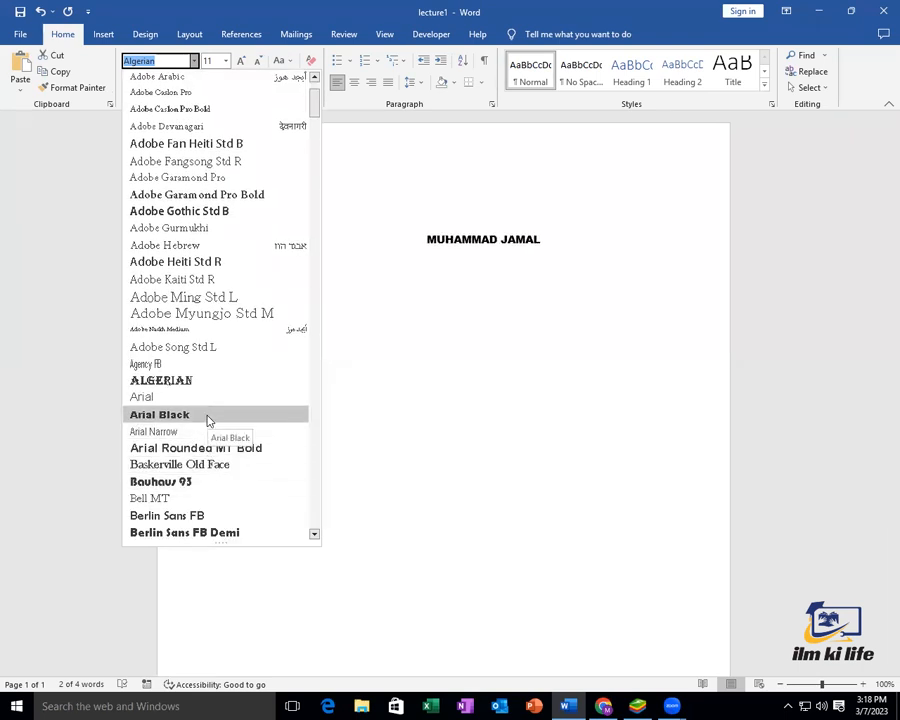
click(209, 418)
click(537, 250)
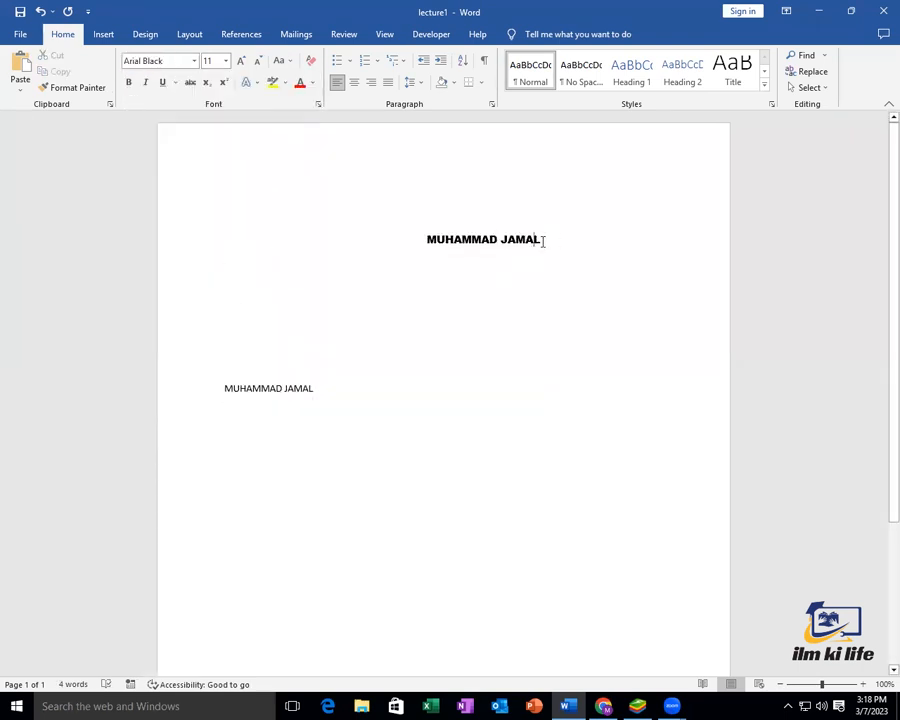
drag(553, 241, 428, 245)
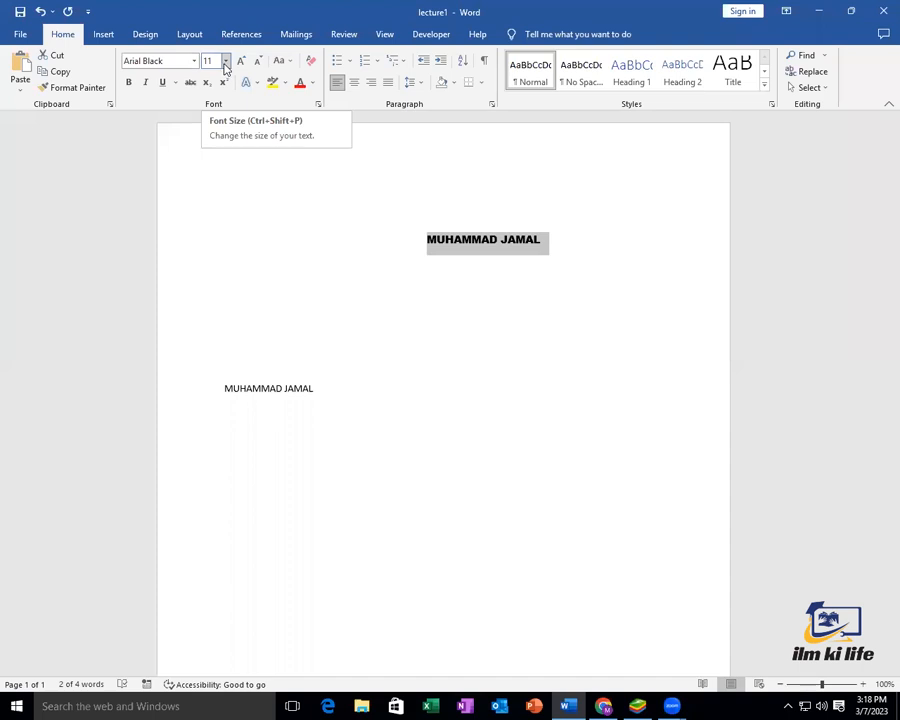
Size the top name to 18 pt after trying 24 and 12, stepping the size up and down
click(225, 66)
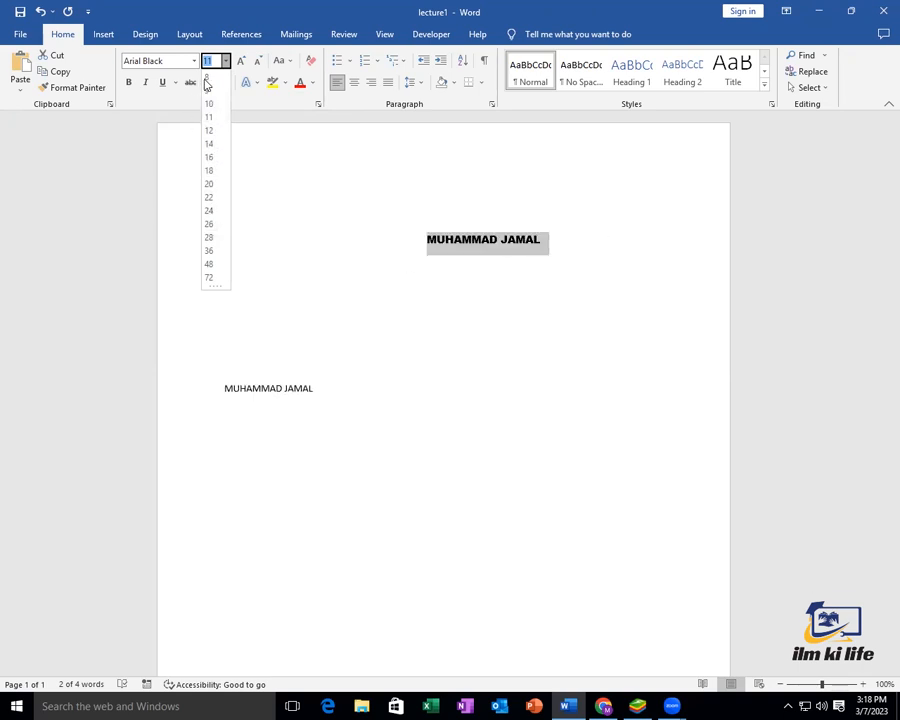
click(208, 210)
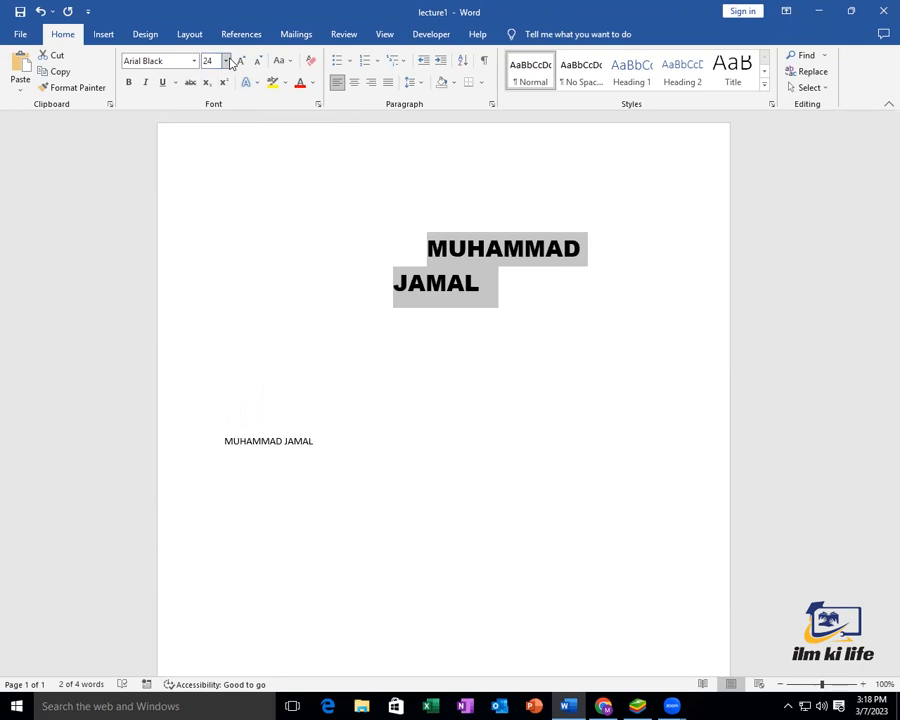
click(227, 61)
click(211, 129)
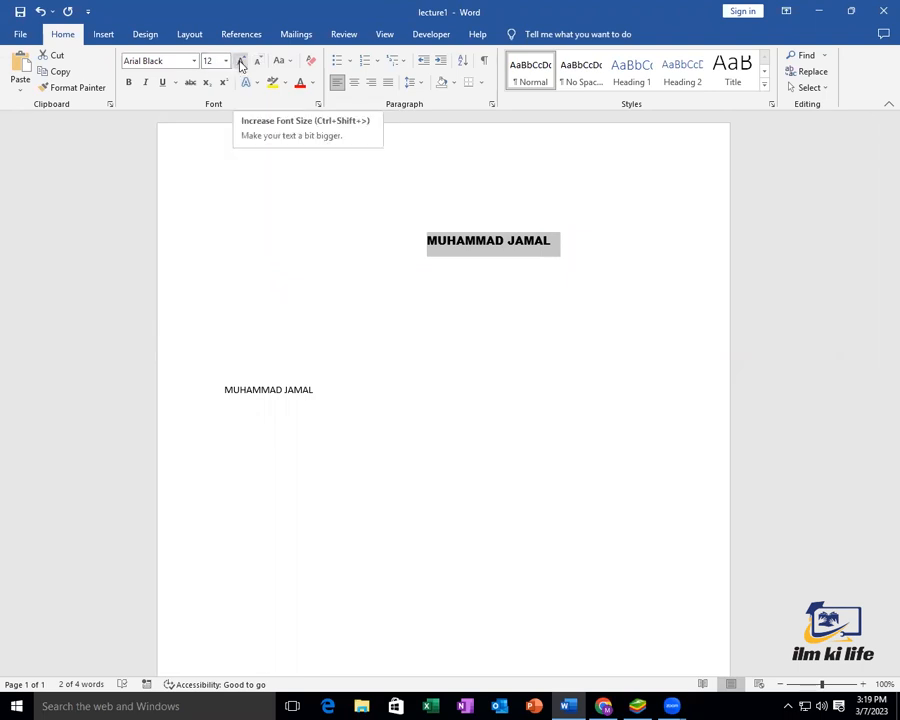
click(240, 62)
click(240, 62)
click(240, 62)
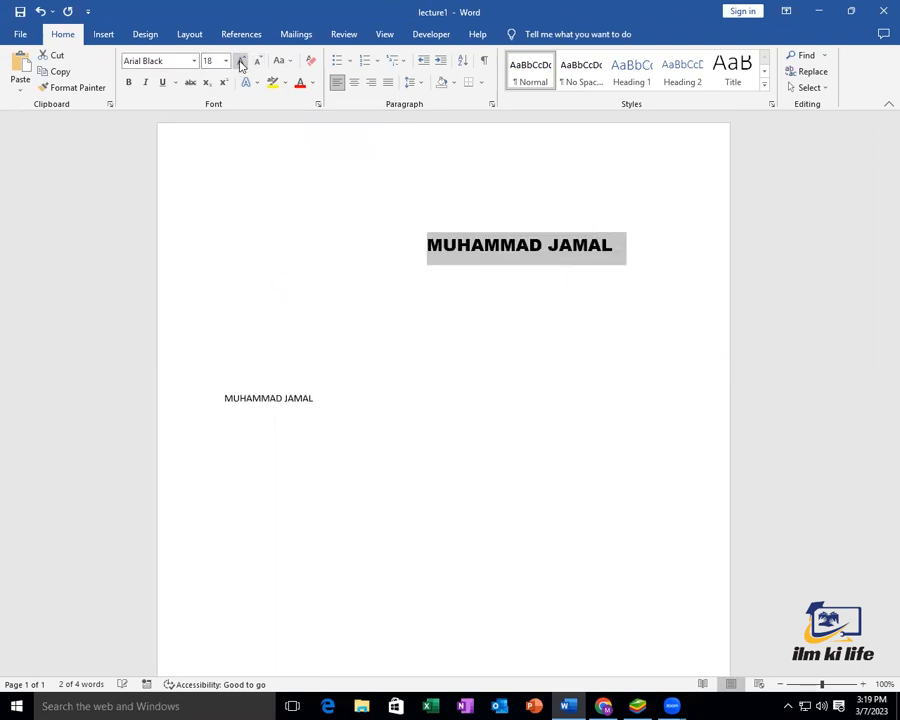
click(240, 62)
click(240, 62)
click(240, 62)
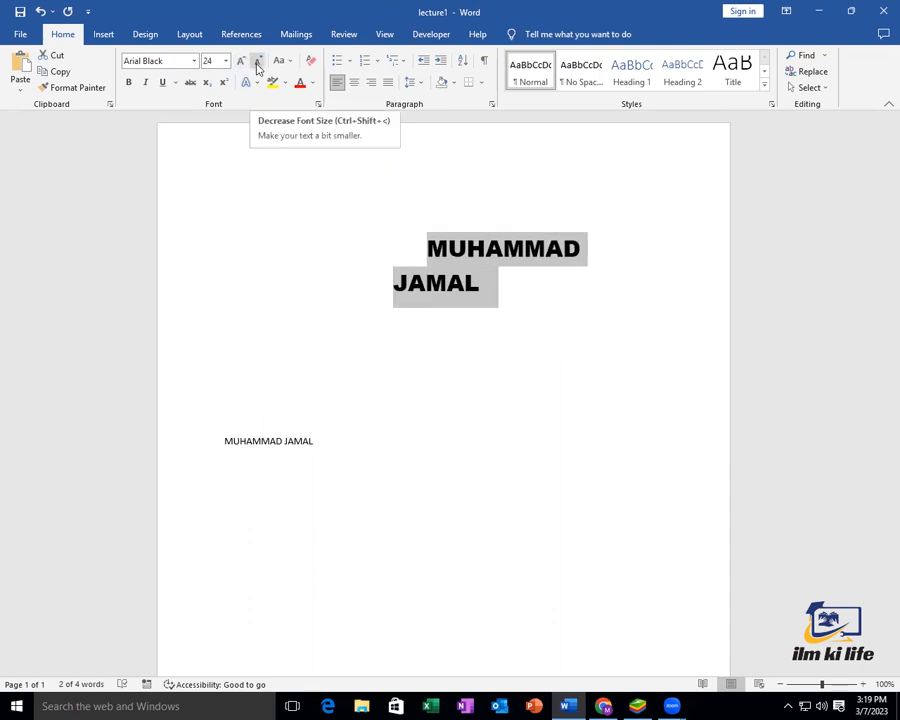
click(257, 64)
click(257, 64)
click(257, 64)
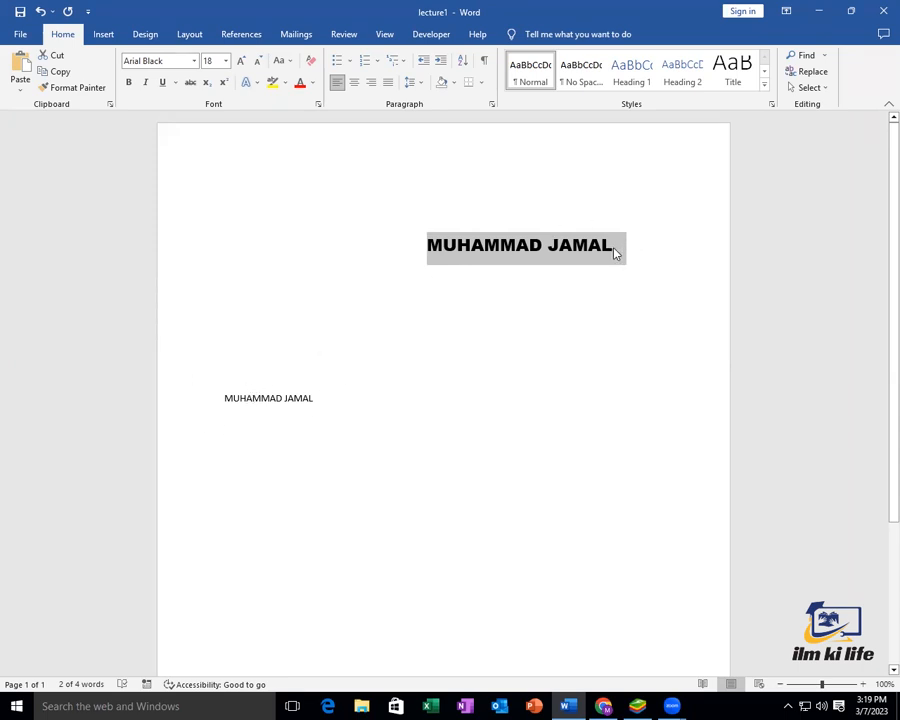
Copy the top name's 18 pt Arial Black formatting onto the second name line with Format Painter
click(86, 93)
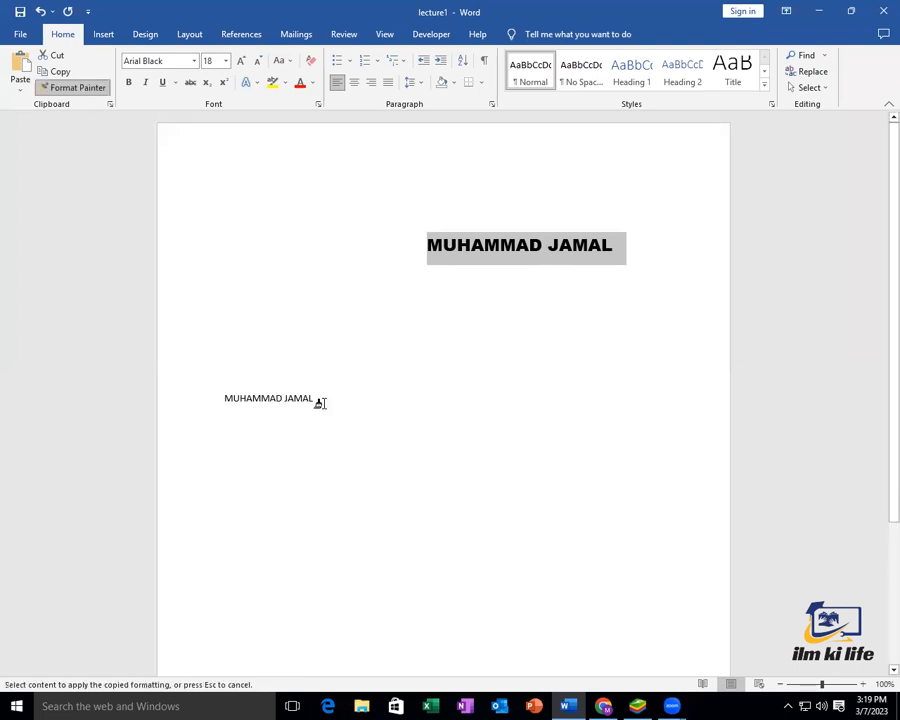
drag(316, 398, 237, 404)
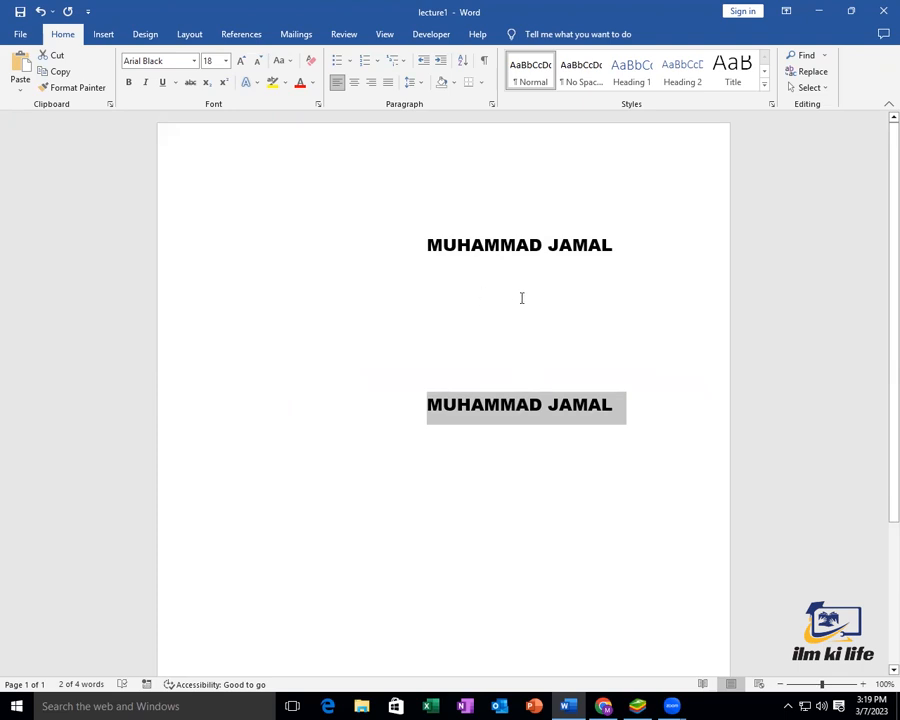
click(196, 62)
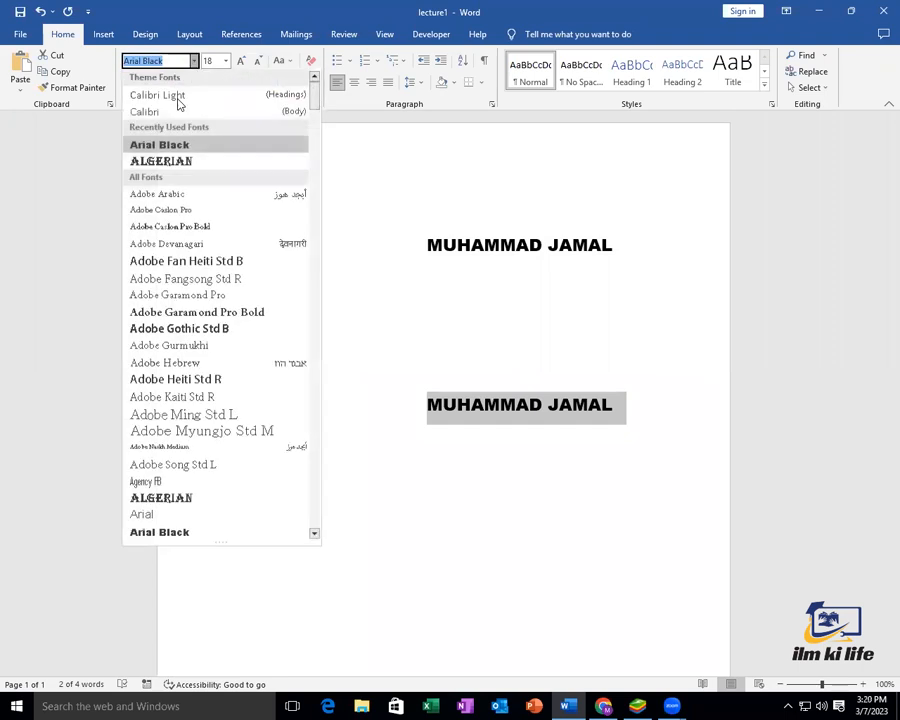
scroll(218, 430, down, 8)
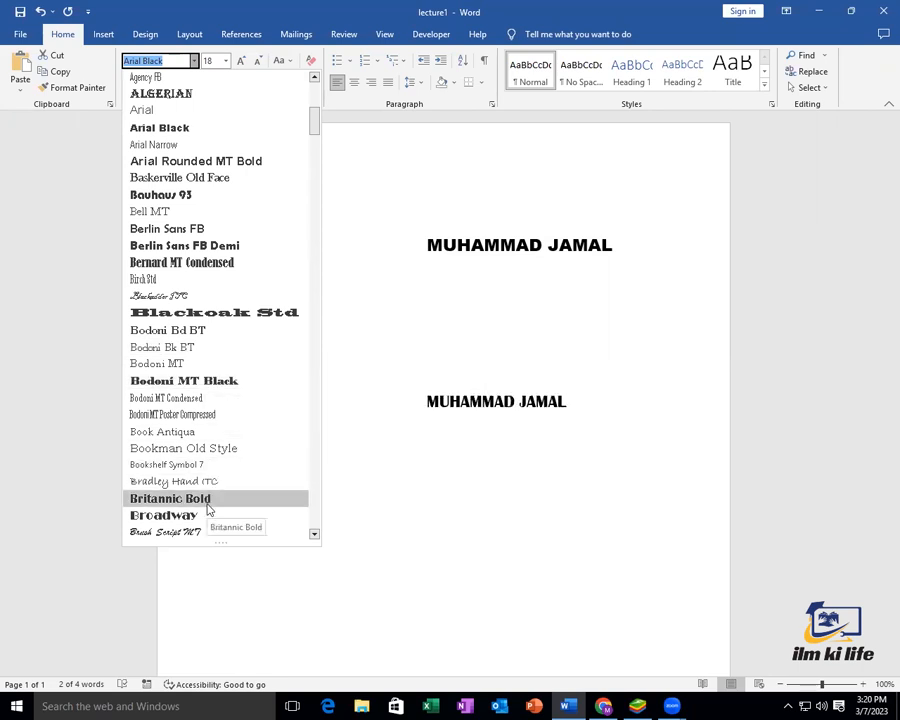
scroll(208, 510, down, 1)
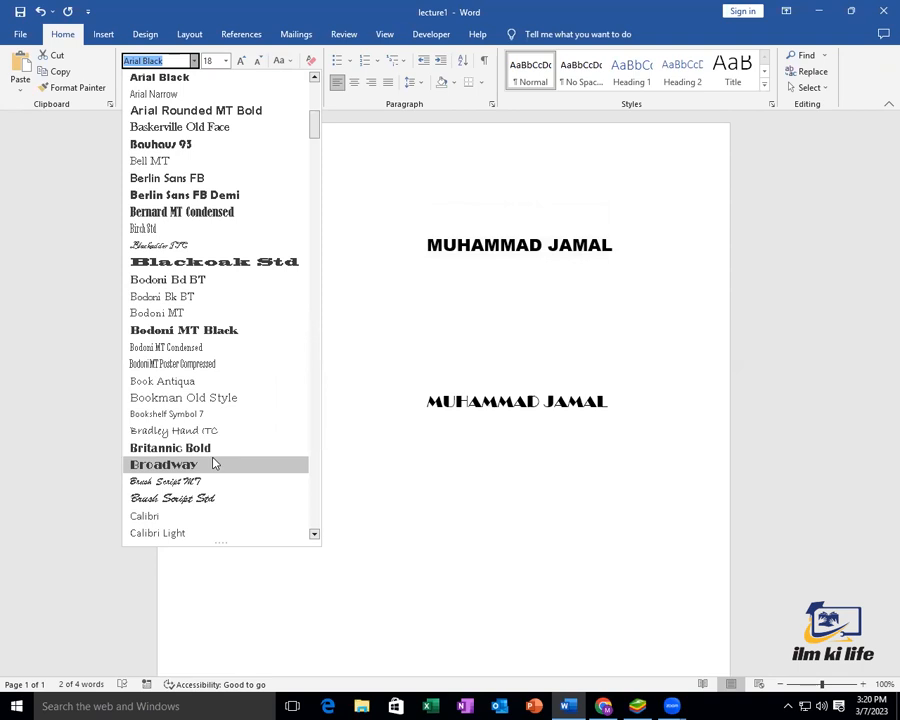
scroll(214, 474, down, 2)
scroll(217, 479, down, 4)
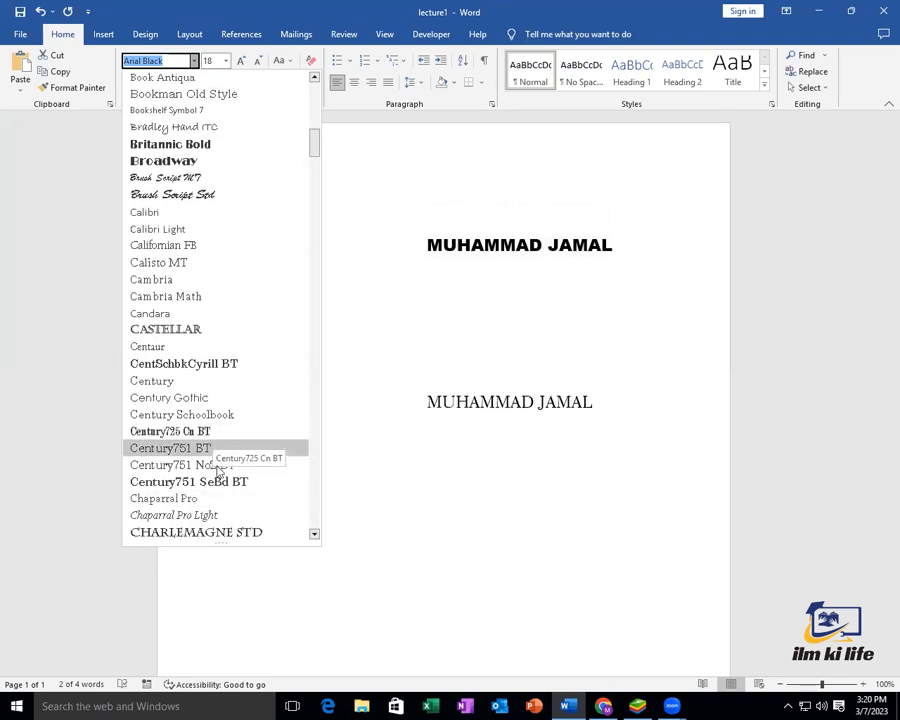
scroll(220, 470, down, 3)
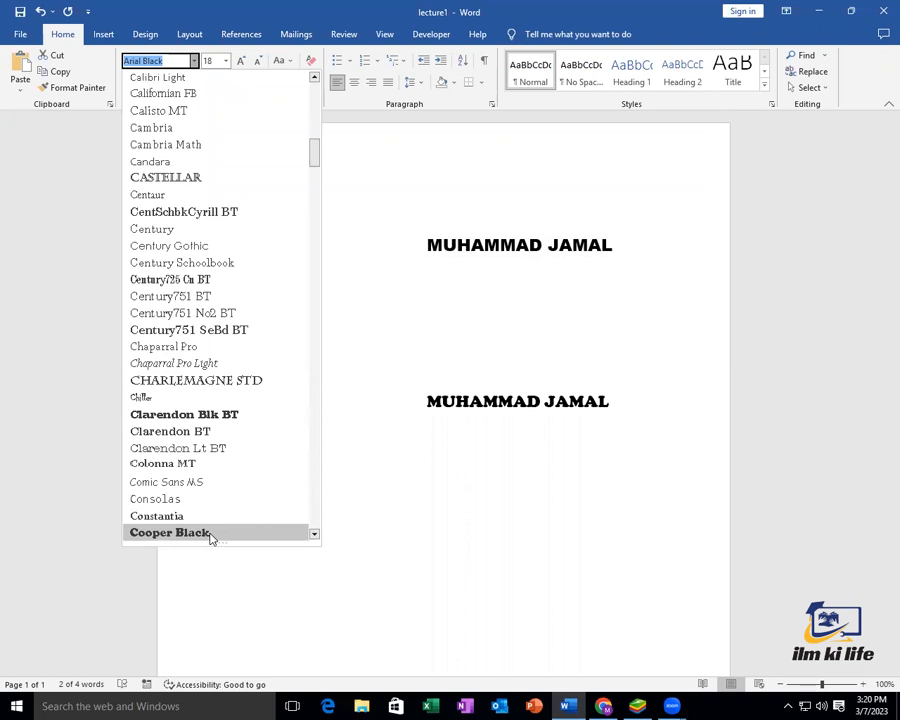
scroll(210, 460, down, 9)
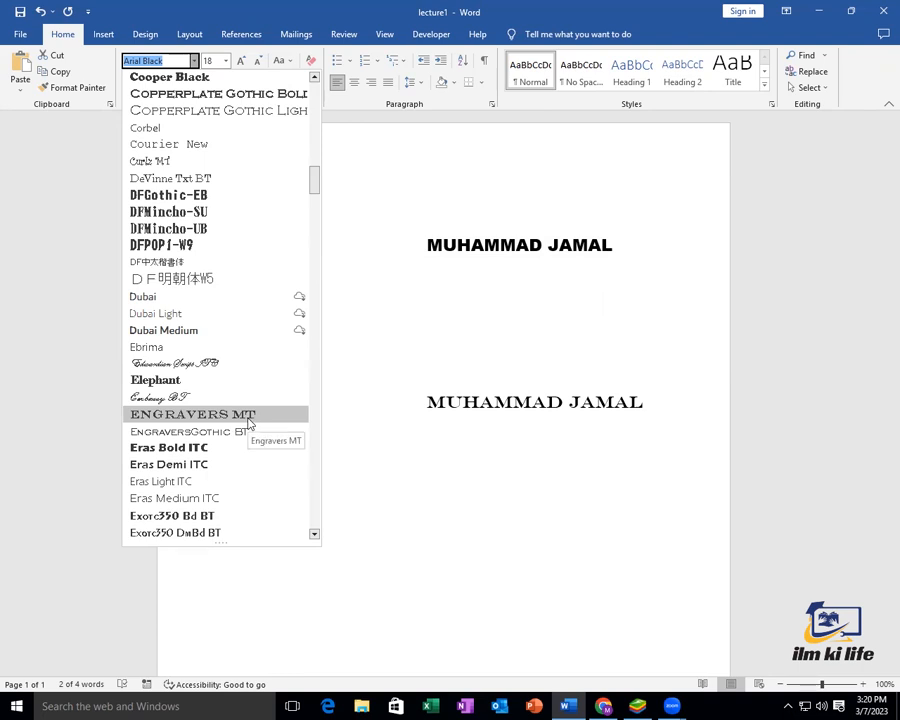
scroll(240, 430, down, 10)
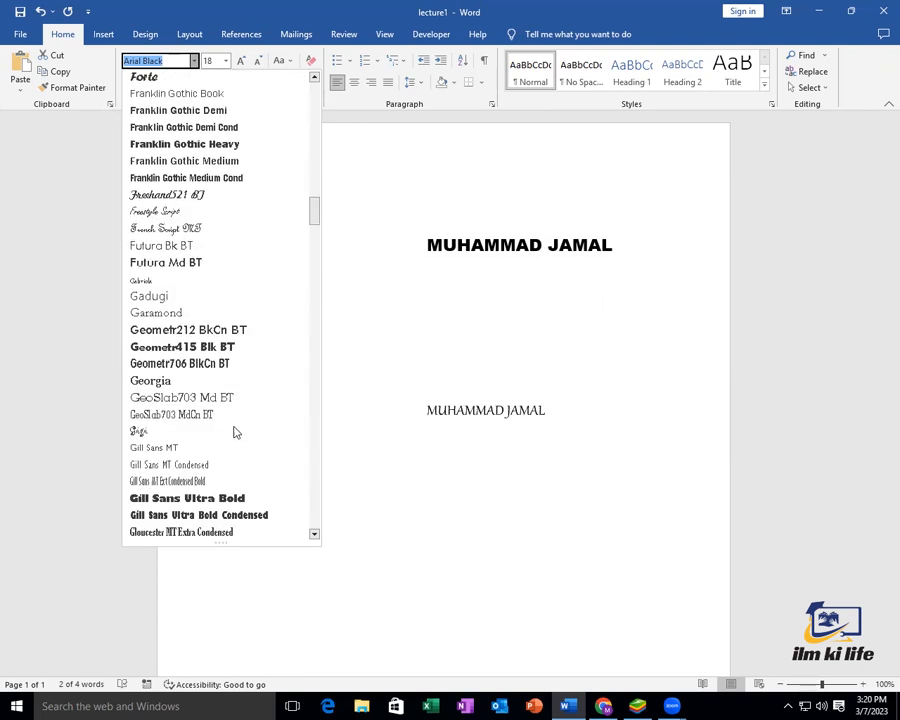
scroll(231, 387, down, 10)
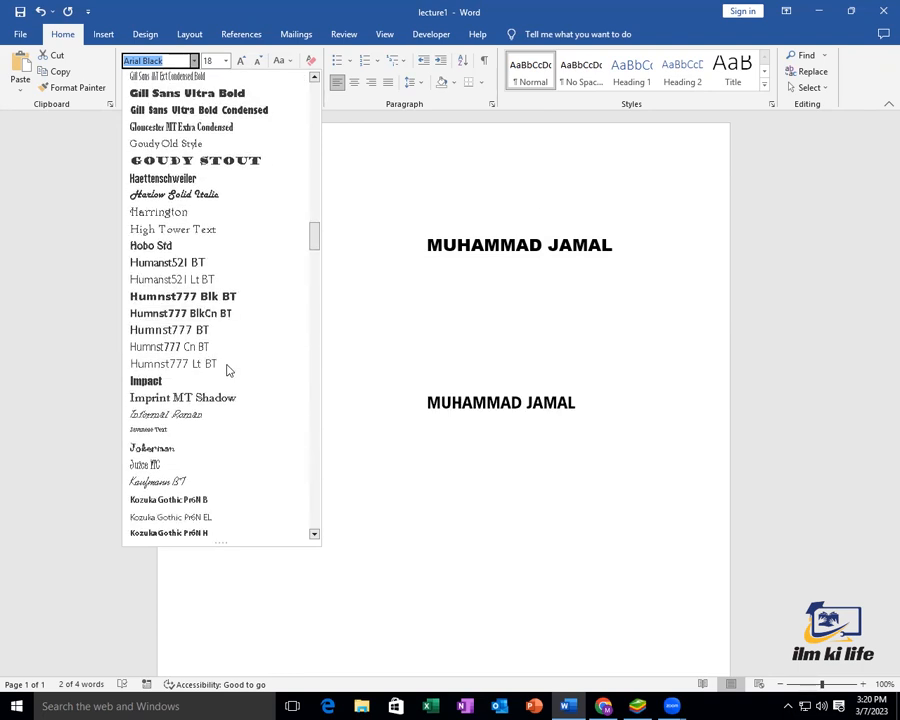
scroll(226, 361, down, 12)
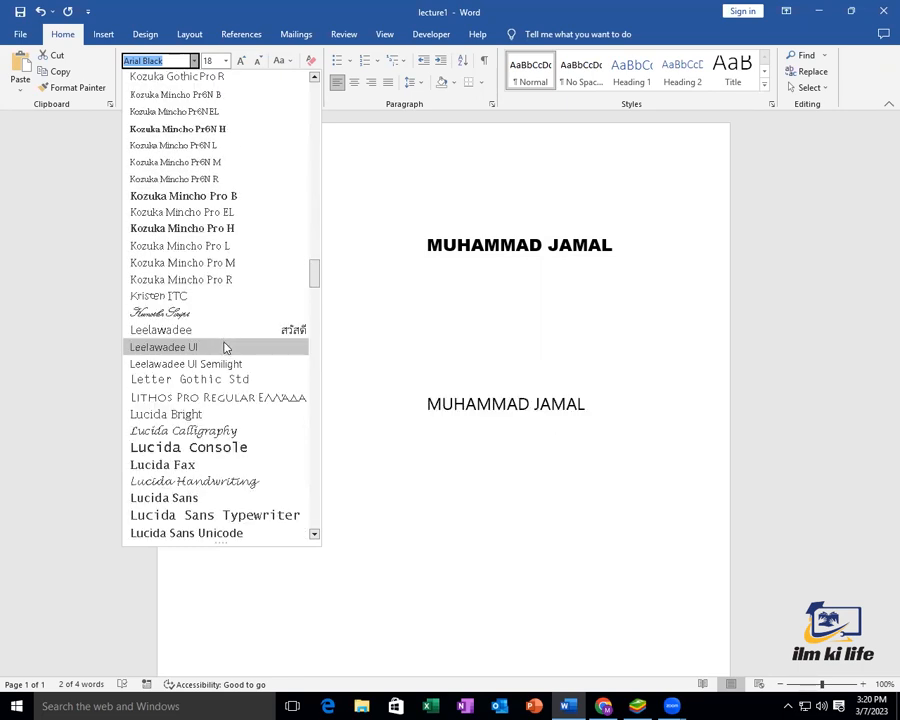
scroll(224, 340, down, 15)
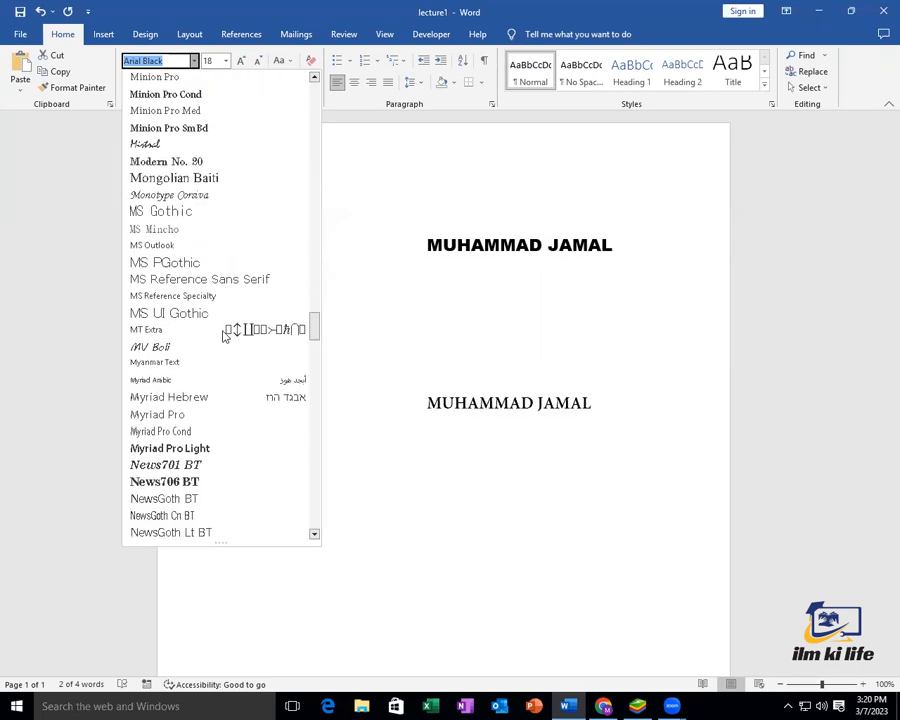
scroll(224, 324, down, 12)
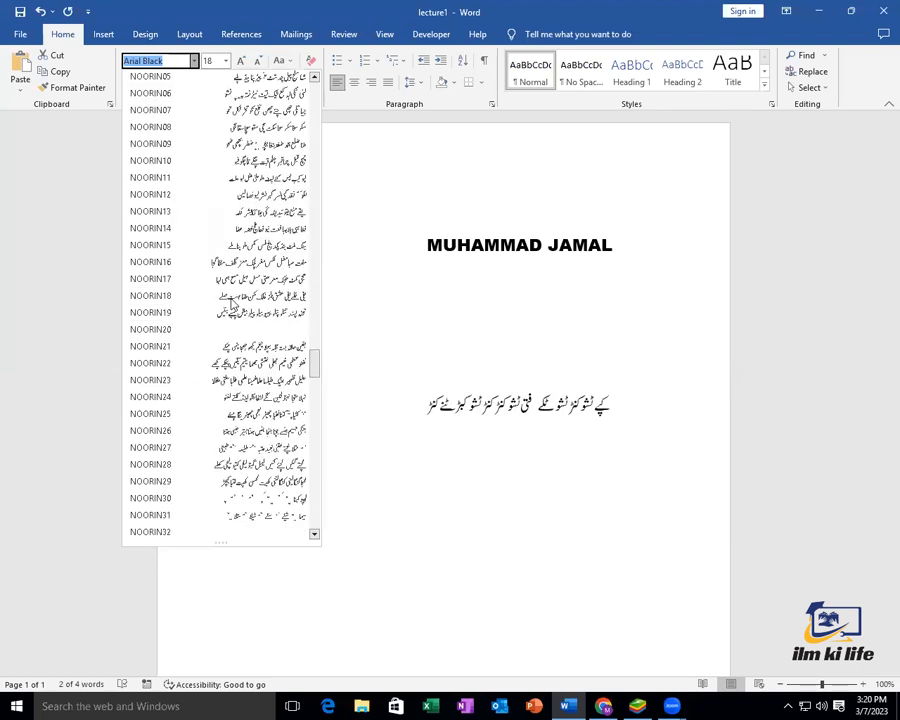
scroll(232, 320, down, 16)
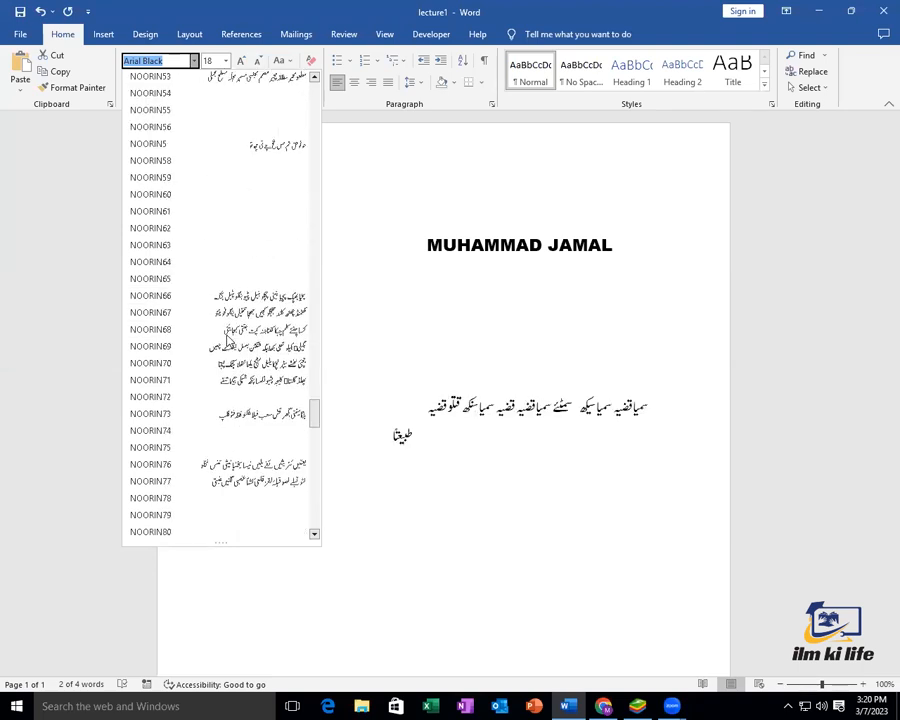
scroll(232, 343, down, 15)
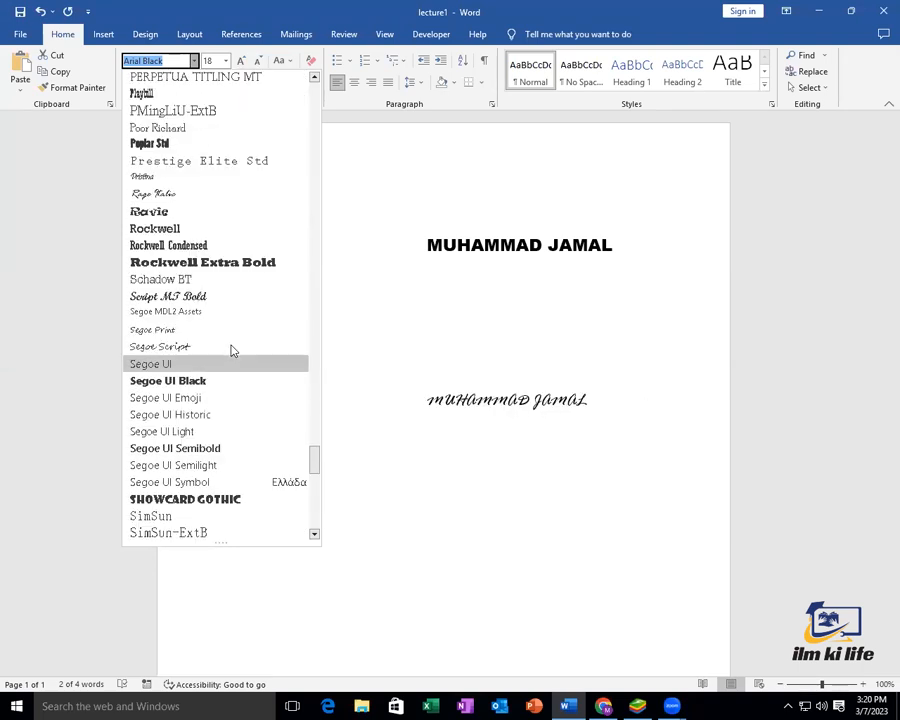
scroll(234, 342, down, 13)
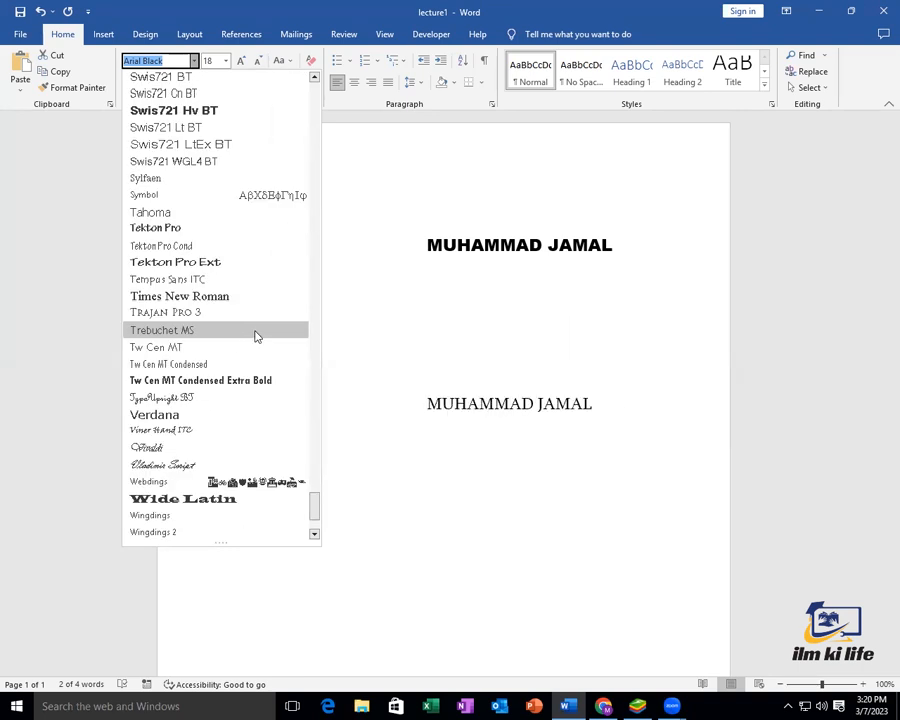
scroll(255, 355, down, 1)
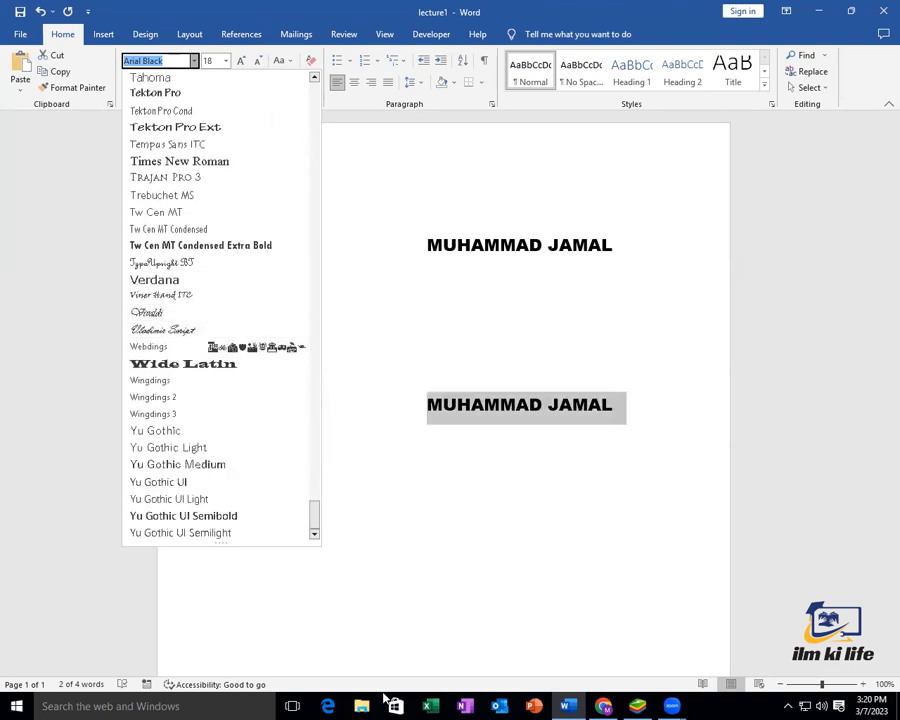
click(388, 128)
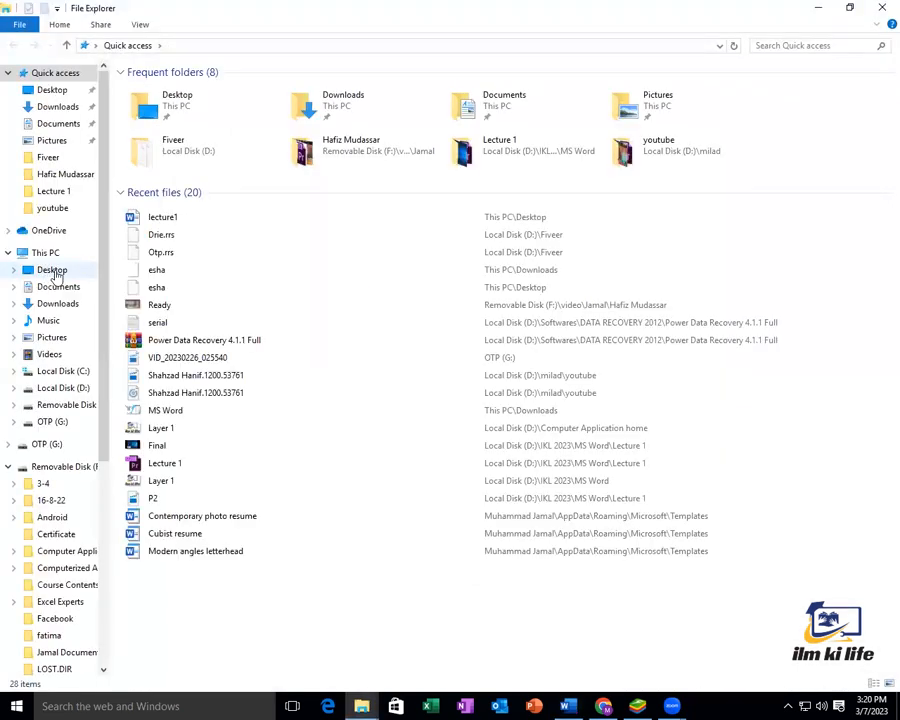
Browse Removable Disk (F:), looking inside the Excel Experts and Practical with Theory folders
click(62, 466)
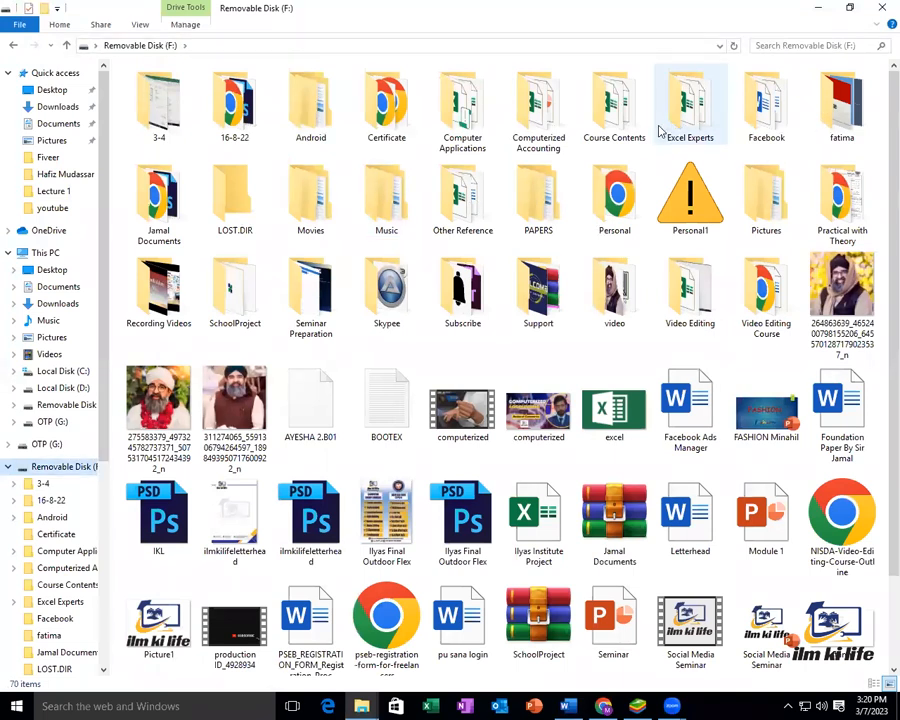
double_click(688, 130)
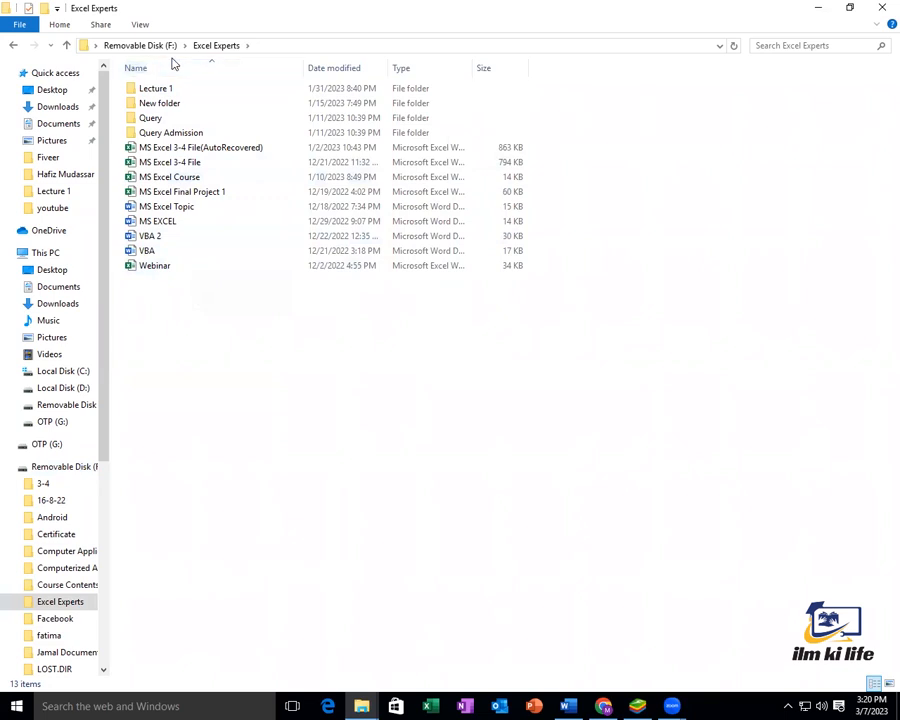
click(140, 45)
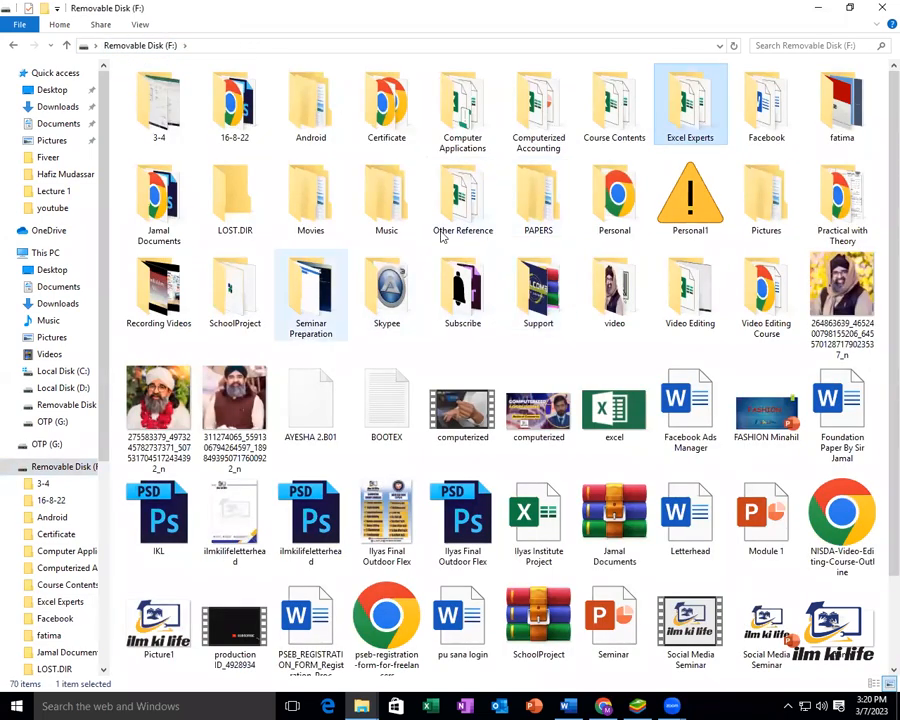
click(838, 220)
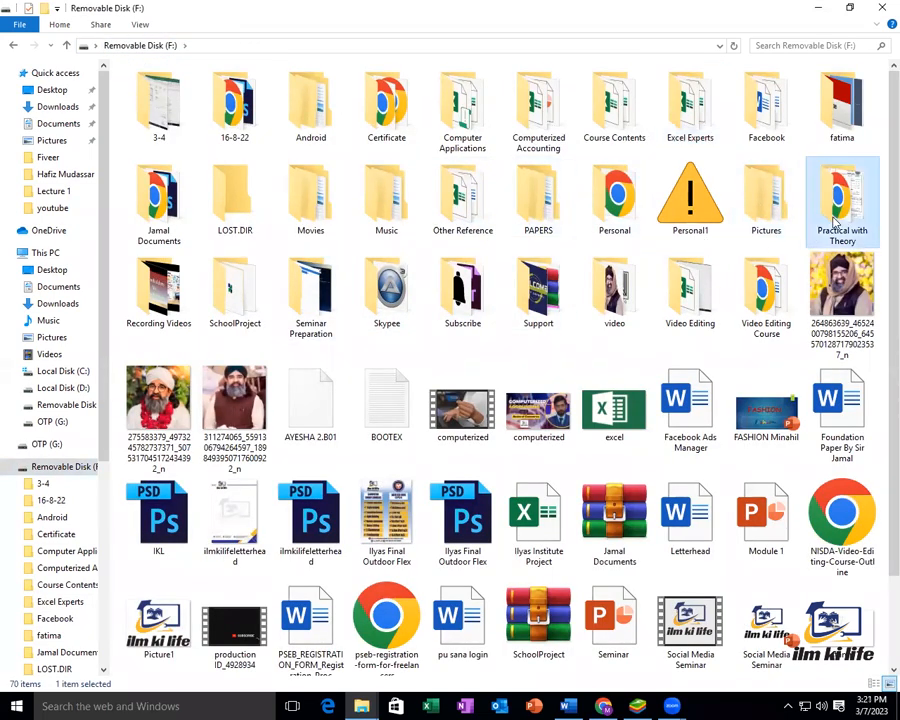
double_click(835, 220)
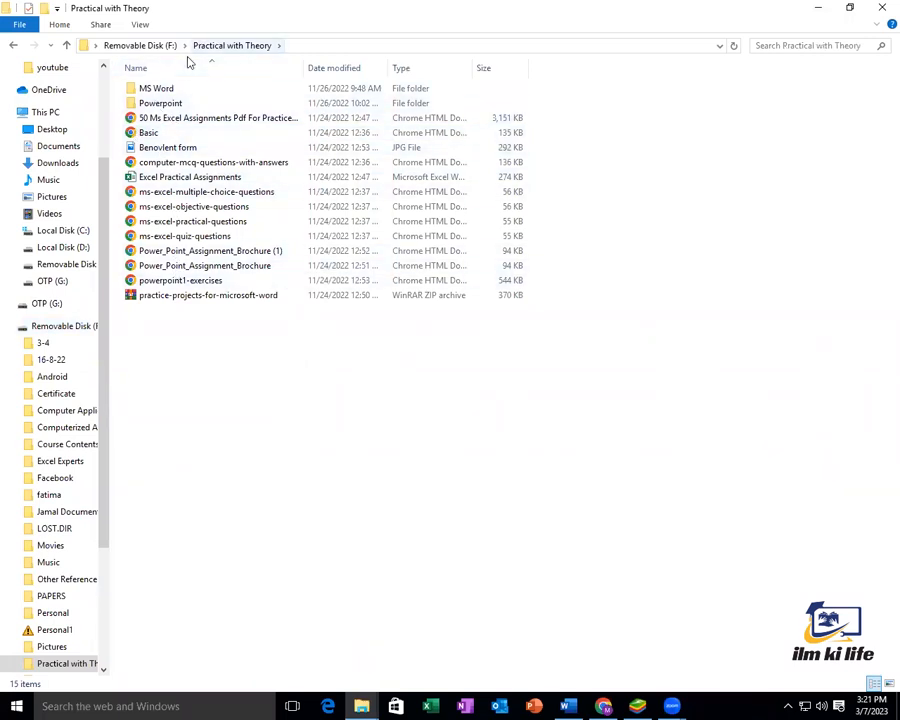
key(alt+Up)
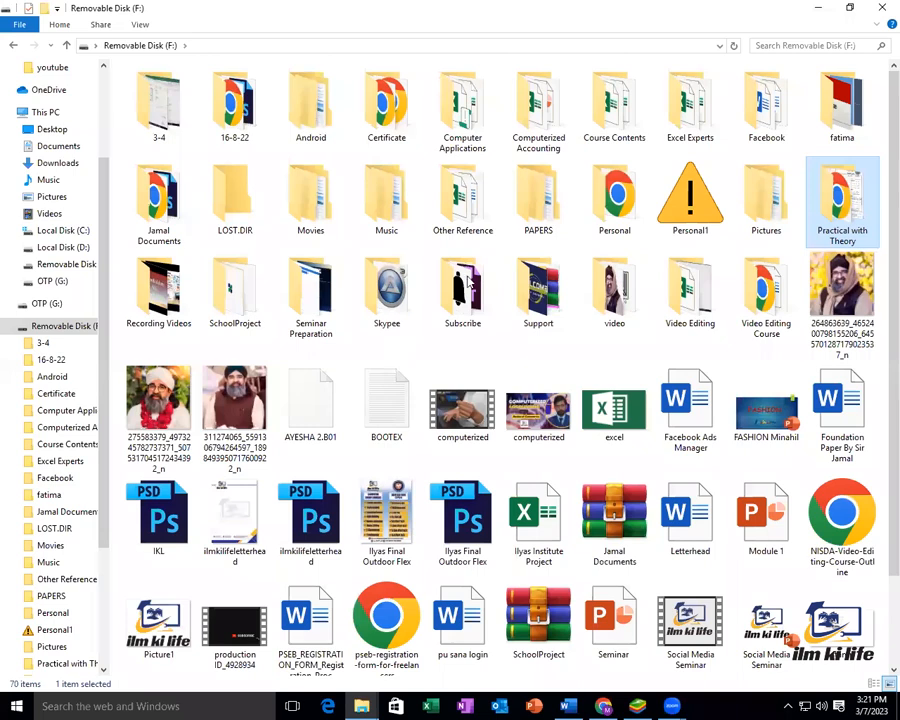
scroll(765, 455, down, 1)
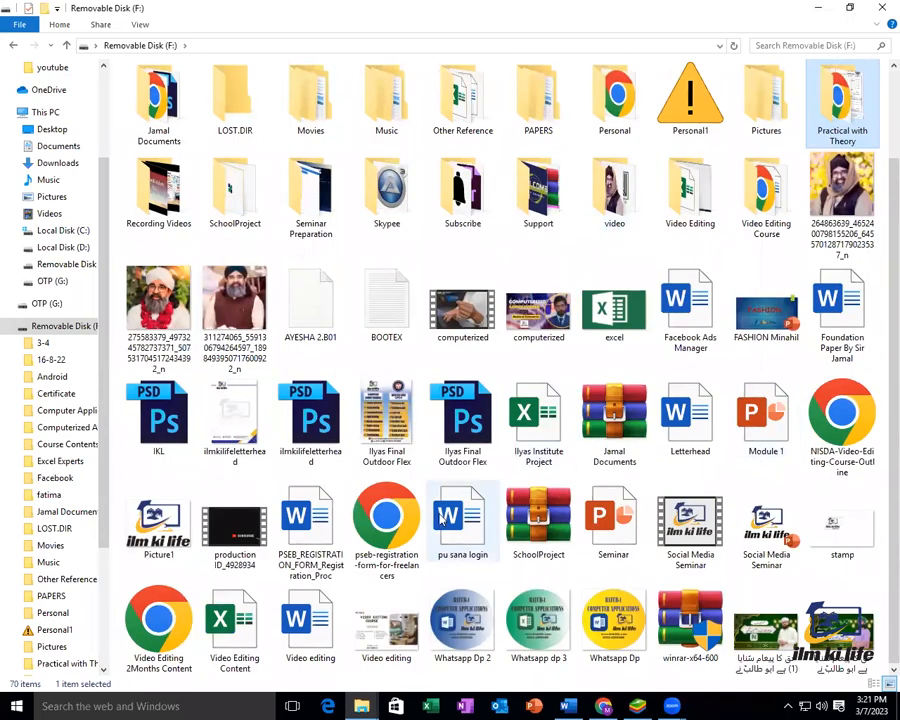
scroll(445, 312, up, 1)
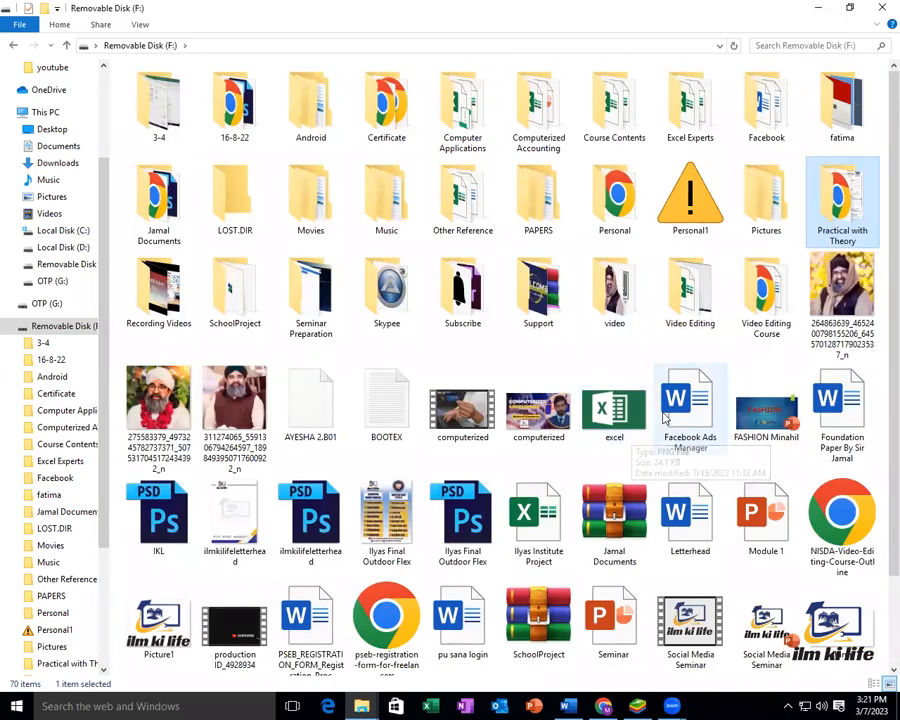
Look through the Personal and PAPERS folders, then close both Explorer windows
double_click(605, 225)
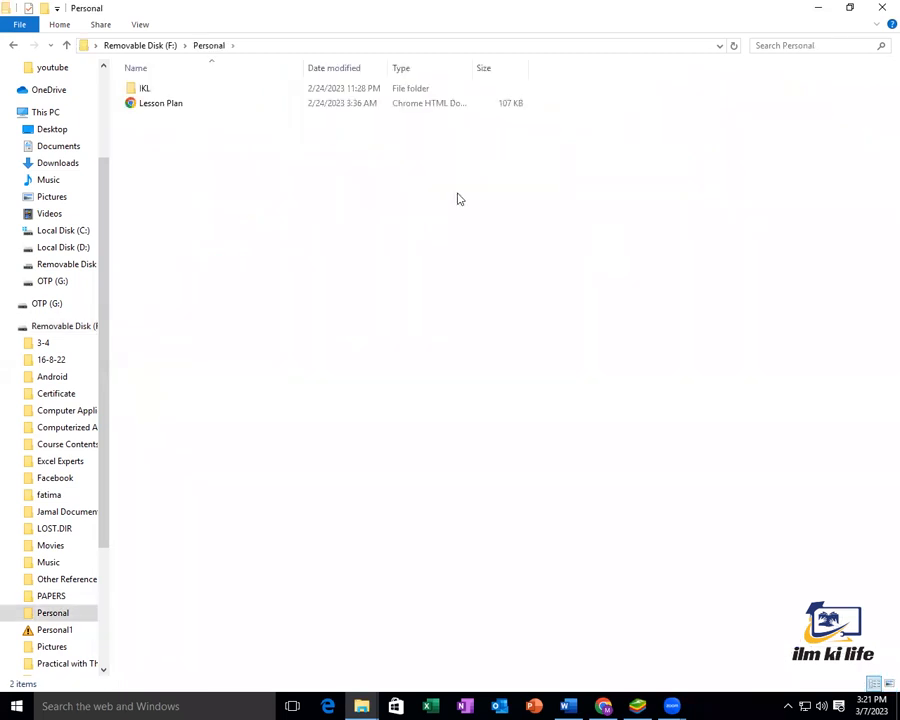
click(165, 46)
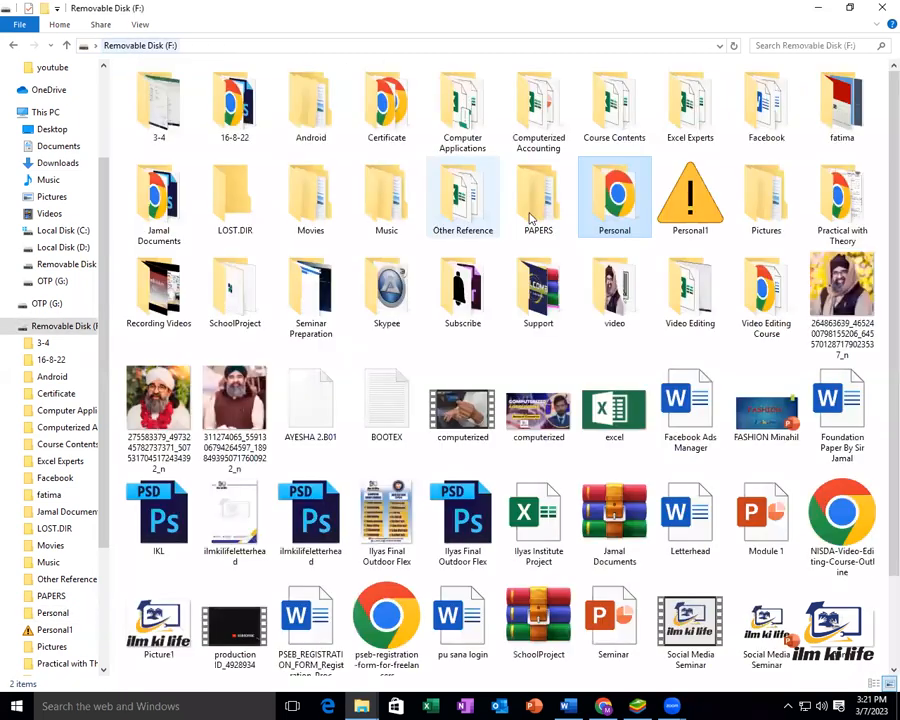
double_click(528, 216)
click(150, 45)
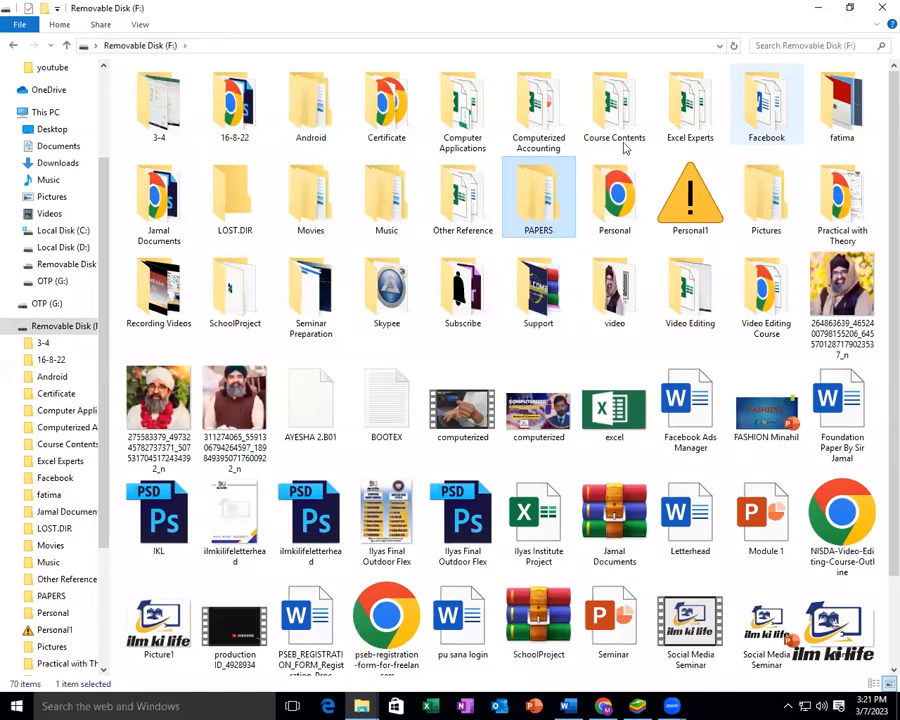
scroll(732, 278, down, 1)
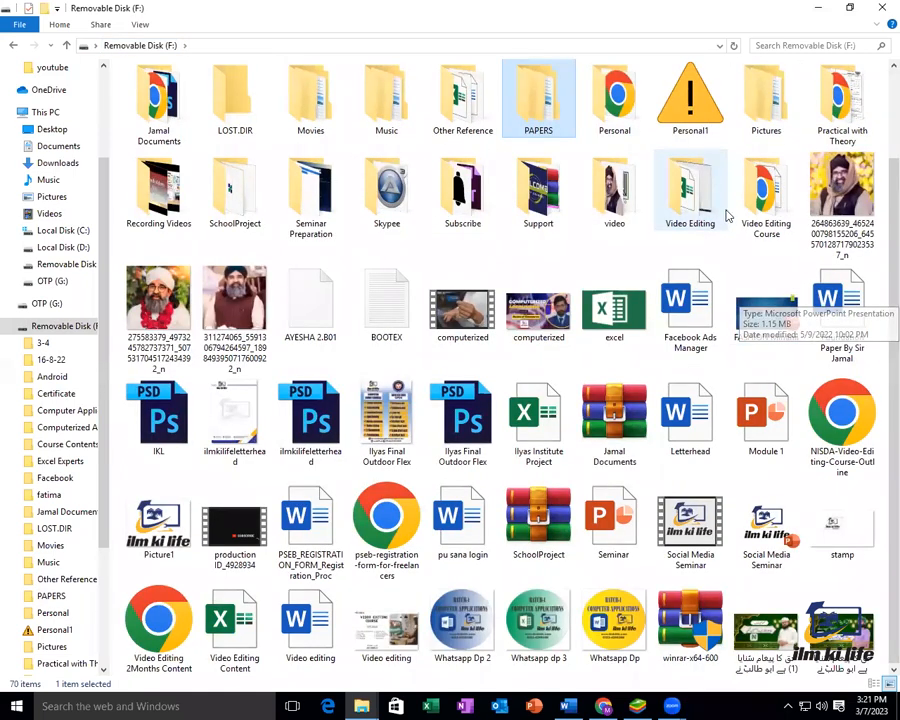
scroll(795, 259, up, 1)
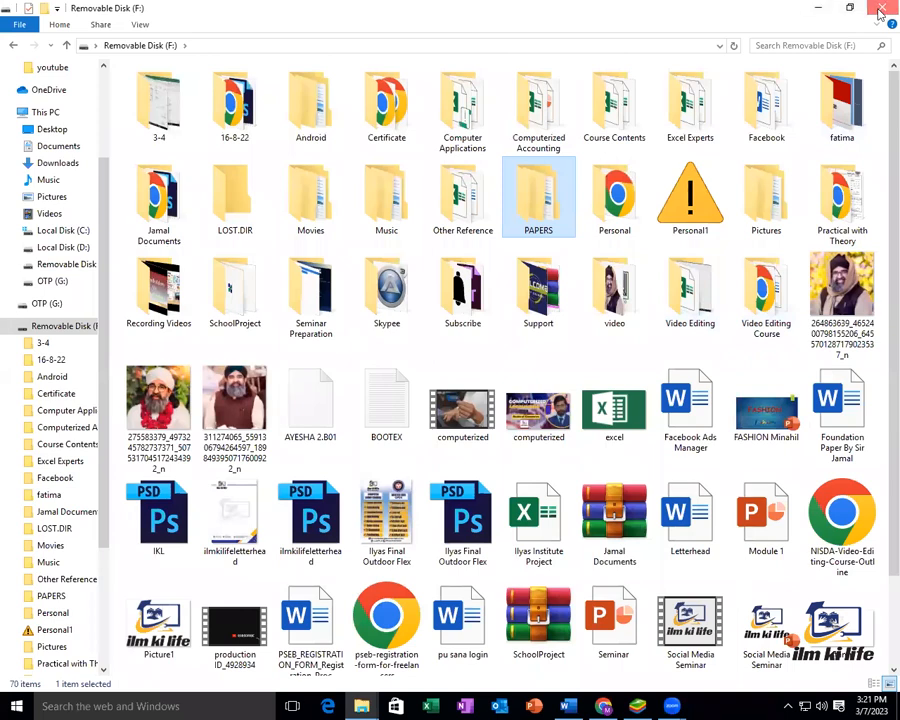
click(880, 8)
click(882, 8)
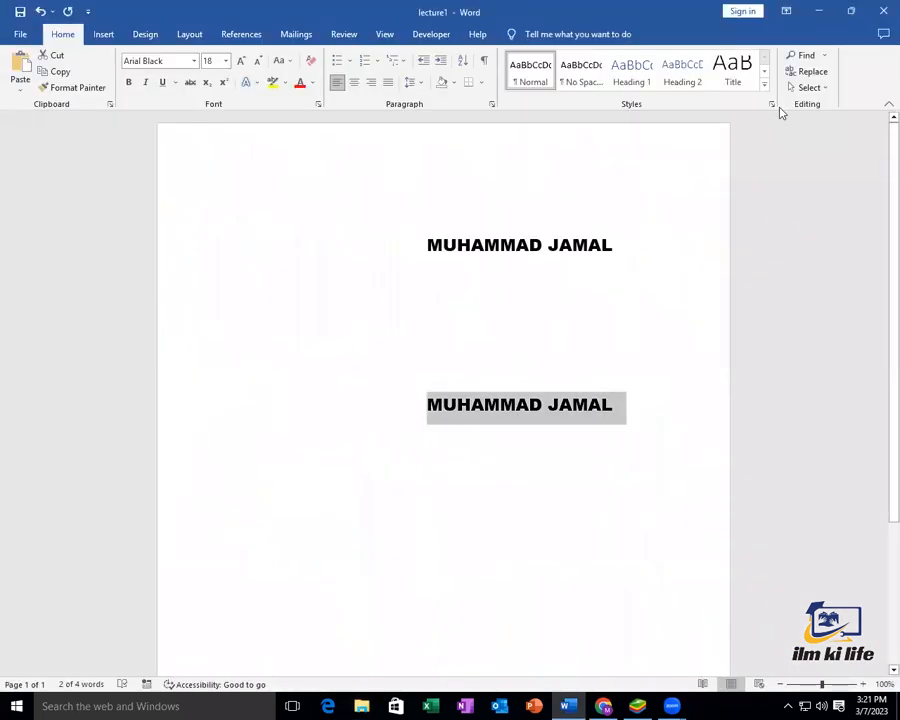
Minimize Word and launch Chrome in a maximized window
click(822, 11)
double_click(75, 380)
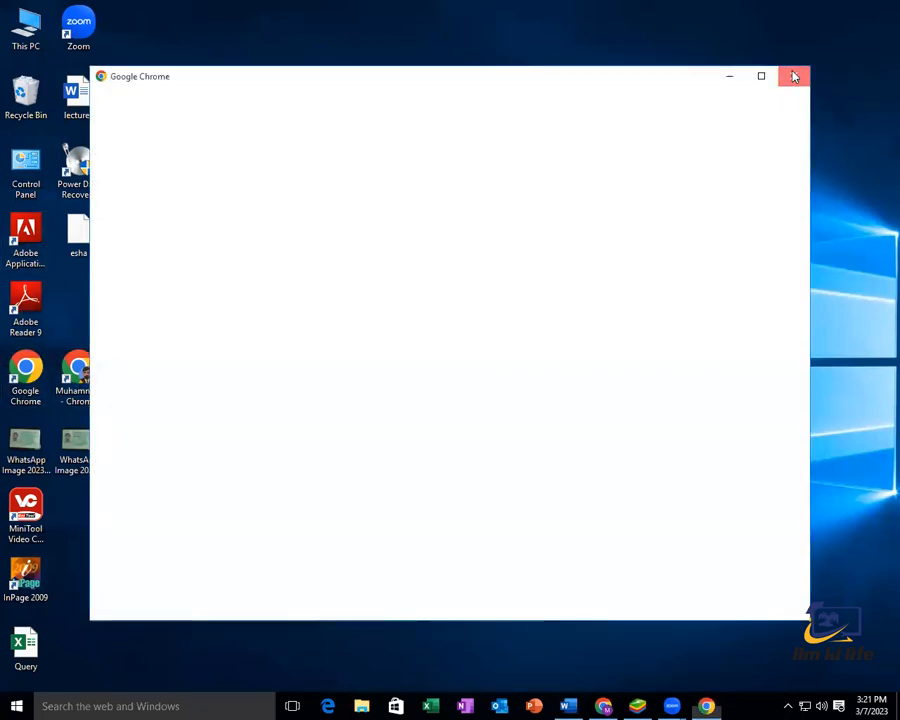
click(793, 76)
double_click(75, 385)
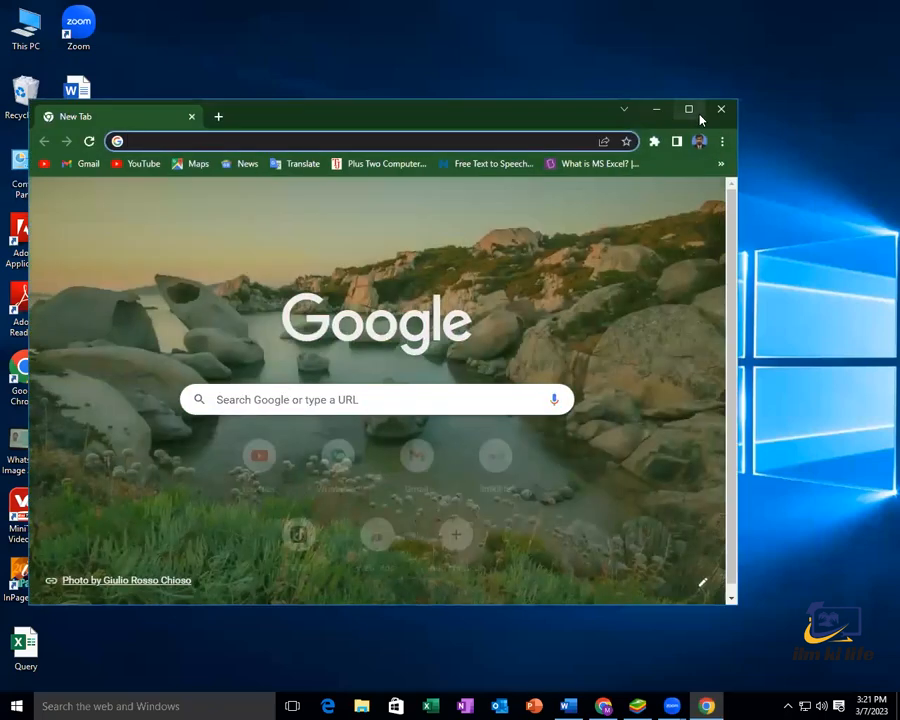
click(697, 115)
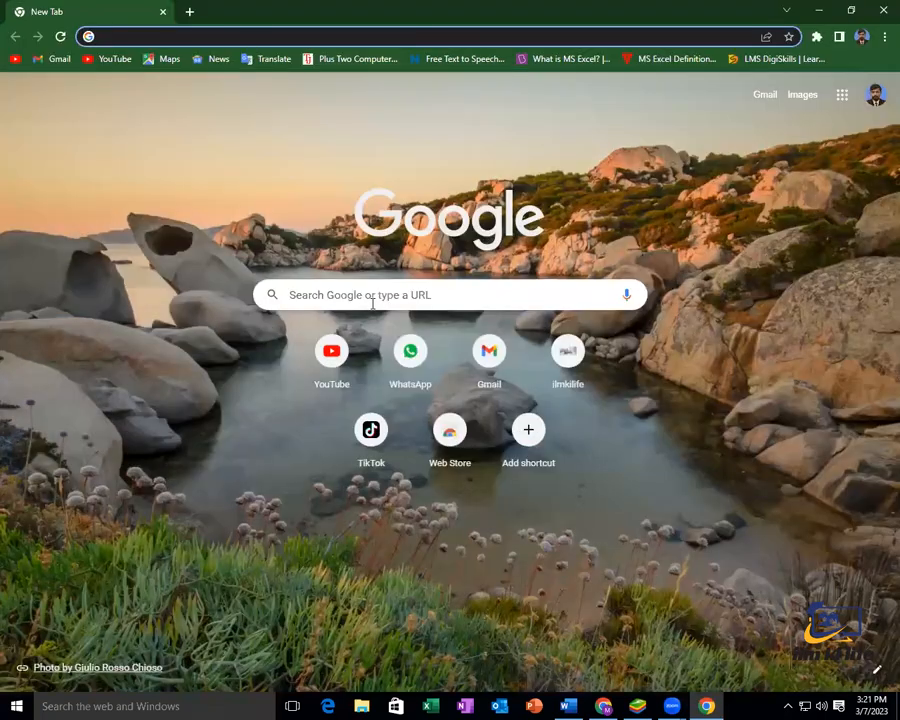
Search Google for 'PHONETIC FONT'
click(372, 303)
text(P)
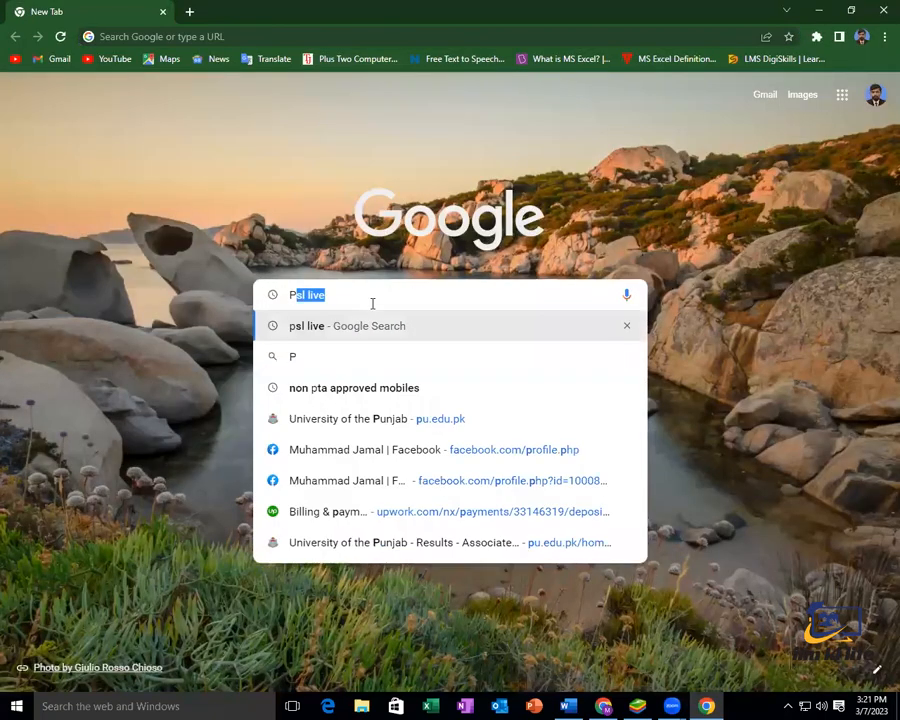
text(HONETIC)
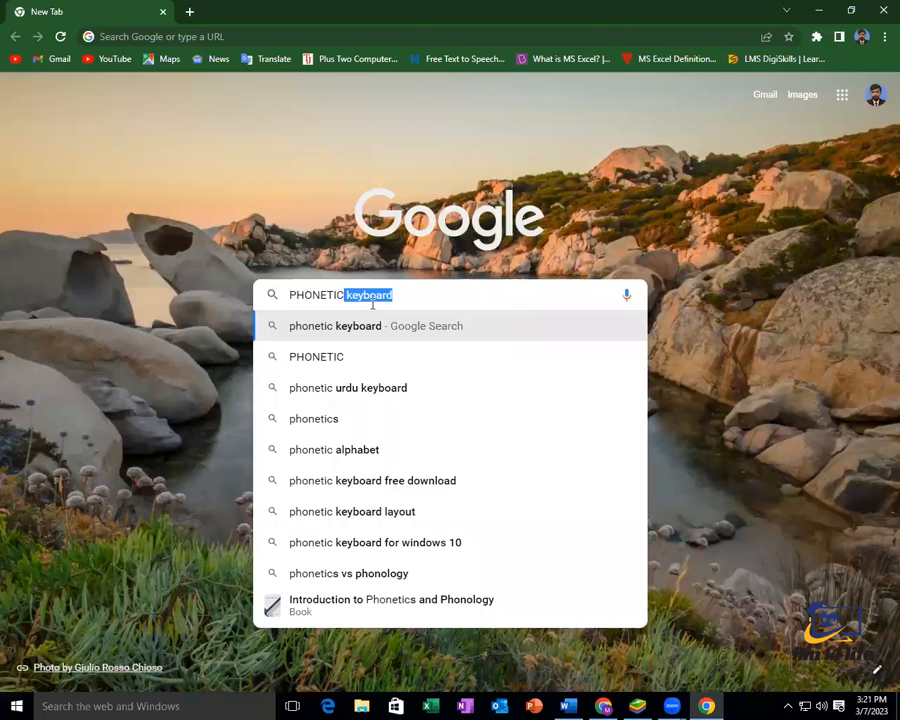
key(BackSpace)
text(FON)
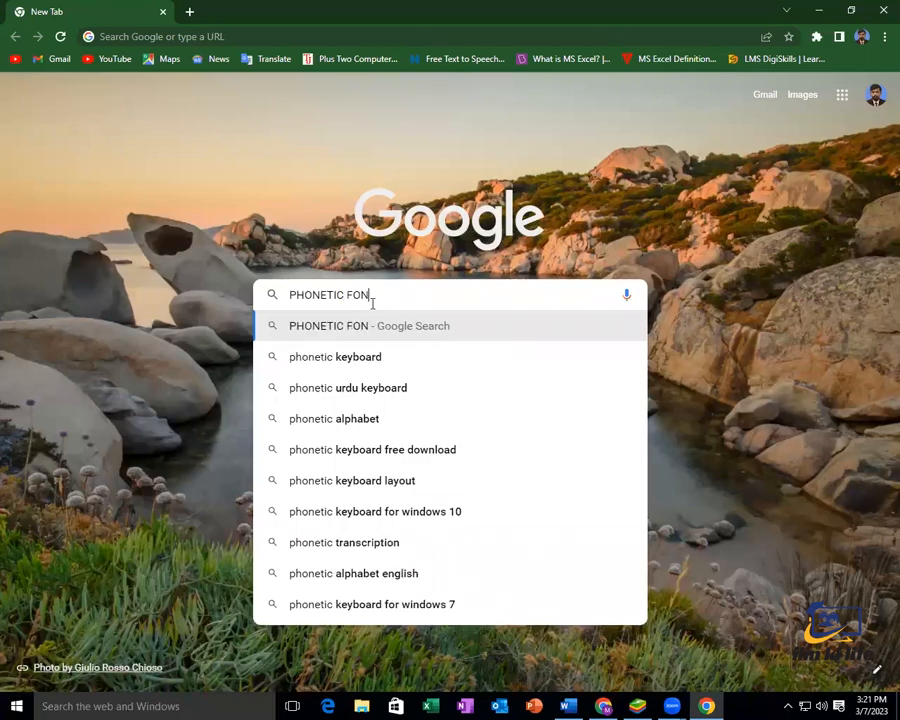
text(T)
key(Return)
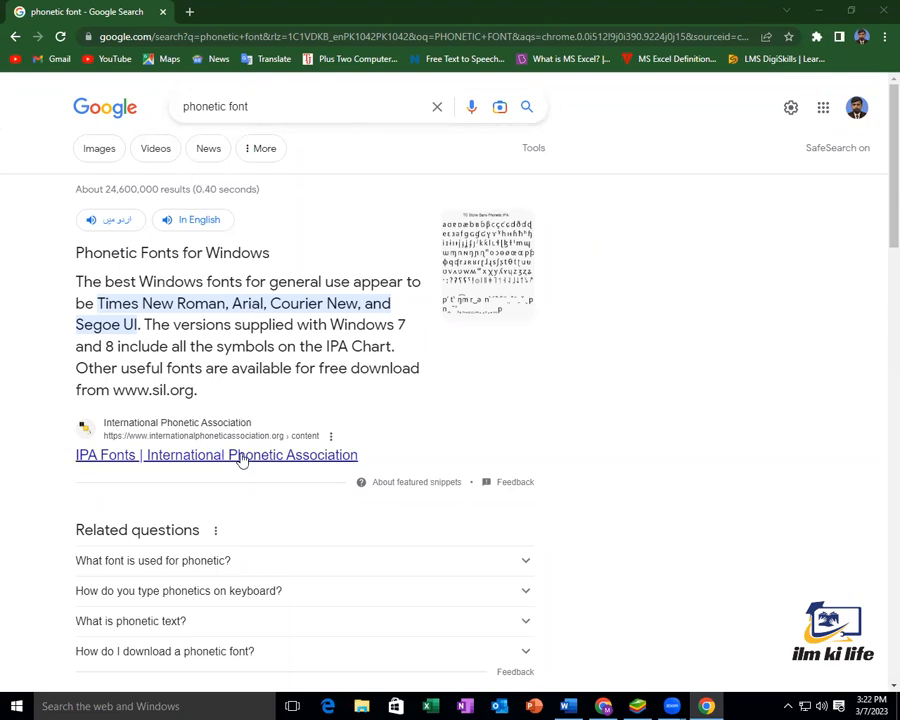
Download the Phonetic-Alphabet font from wFonts.com and open phonetic-alphabet.zip
scroll(298, 291, down, 5)
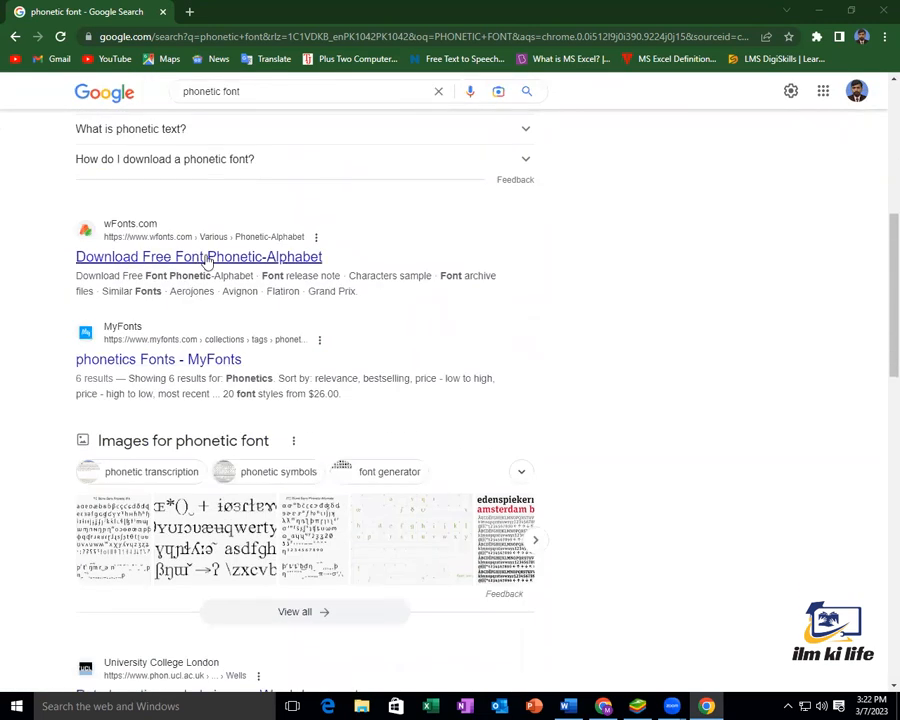
click(207, 258)
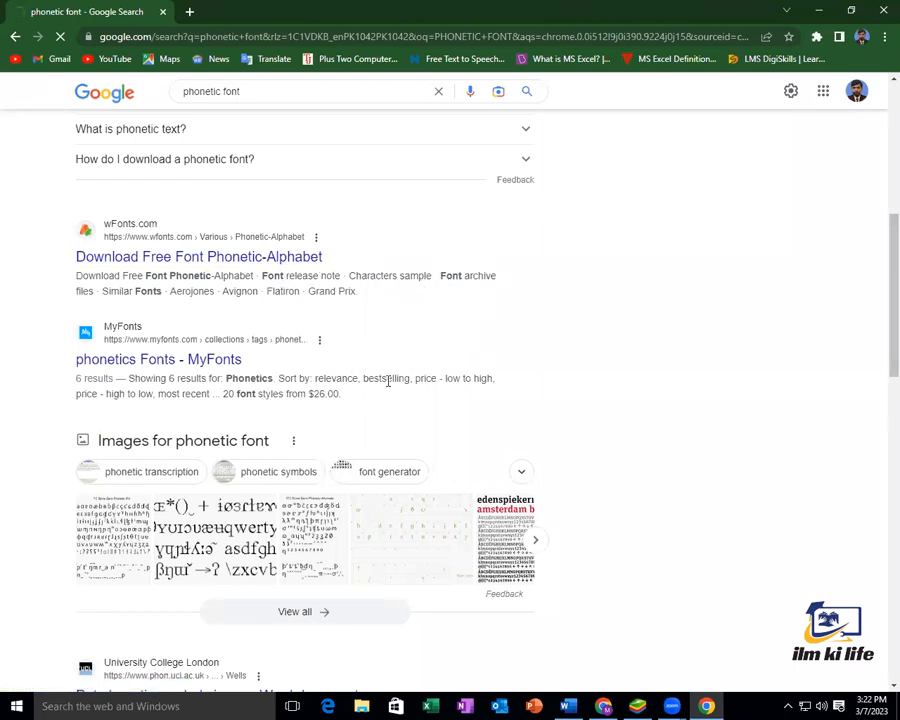
scroll(390, 330, down, 1)
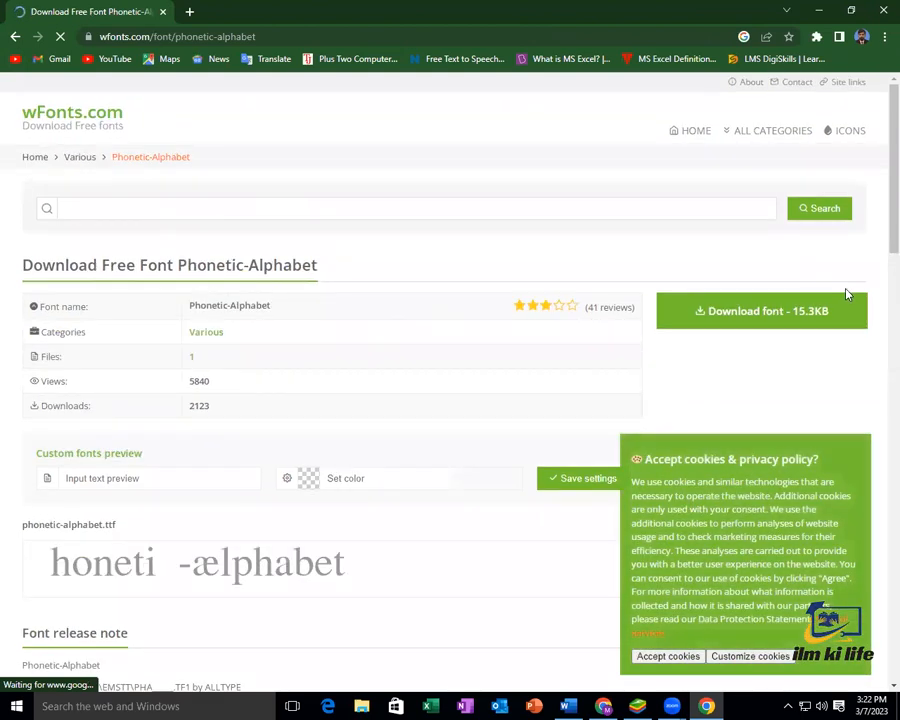
click(773, 315)
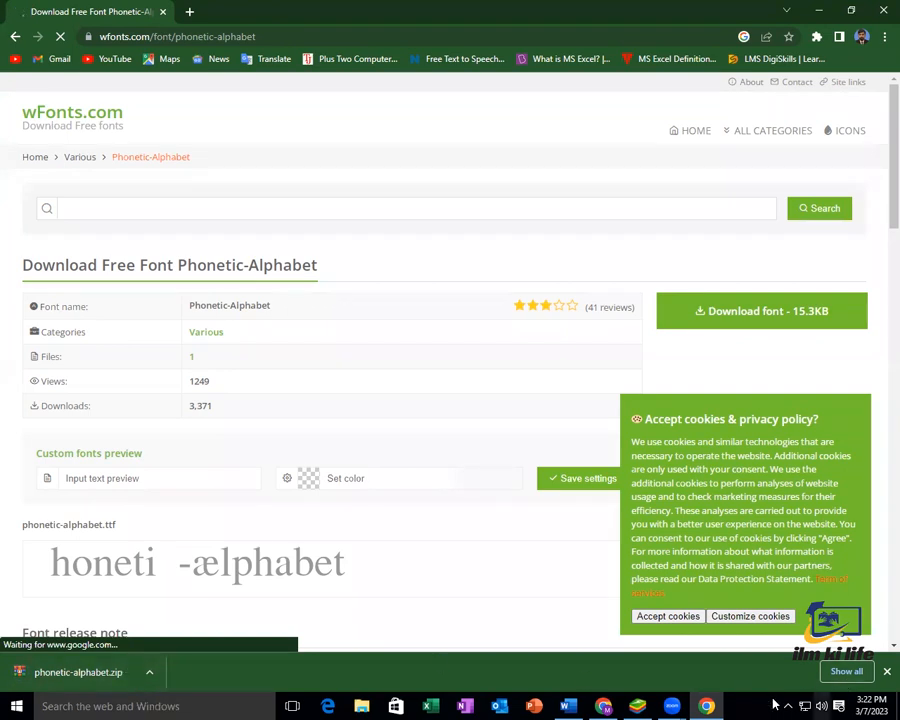
click(114, 674)
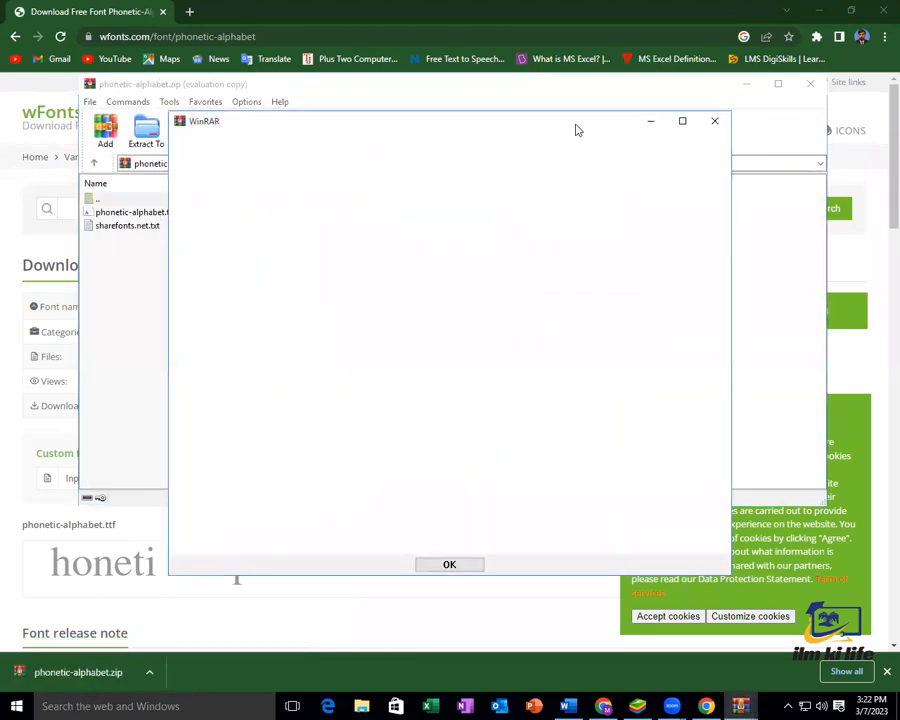
Install the Phonetic-Alphabet font from phonetic-alphabet.ttf in the WinRAR archive
click(714, 120)
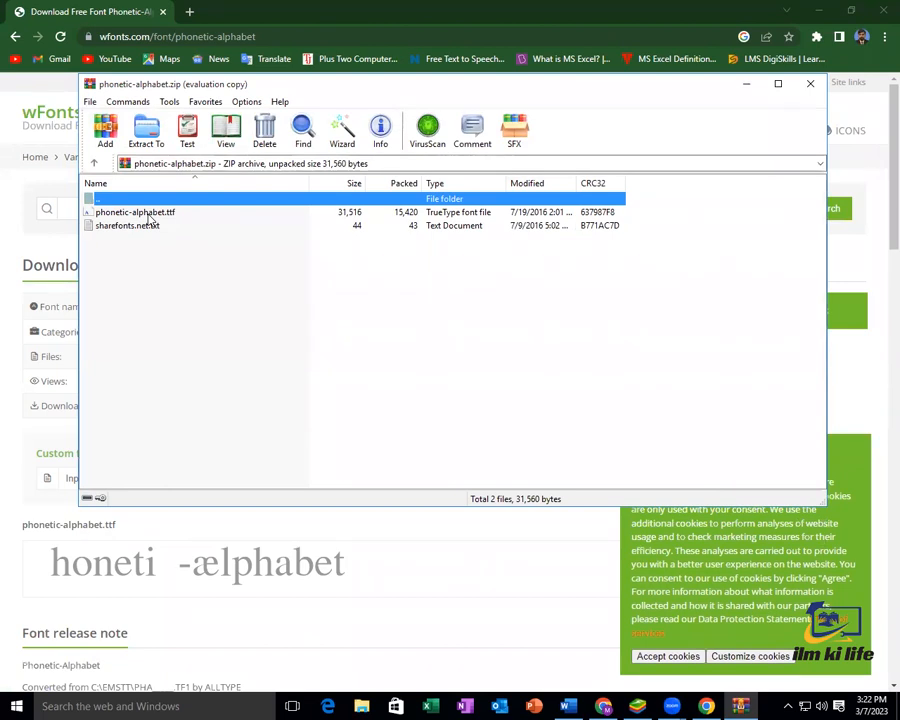
double_click(148, 214)
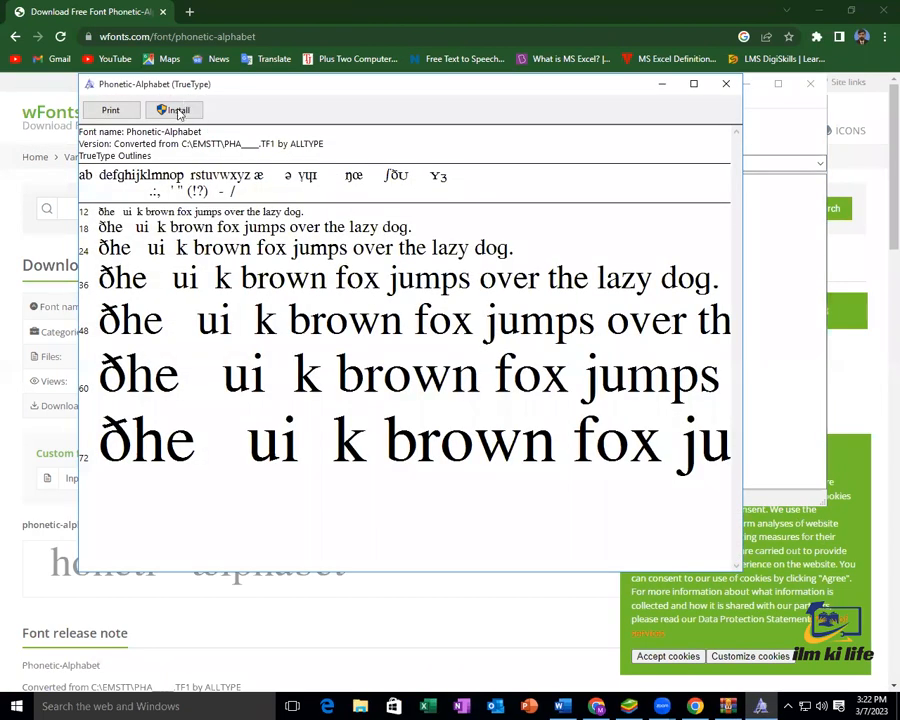
click(178, 112)
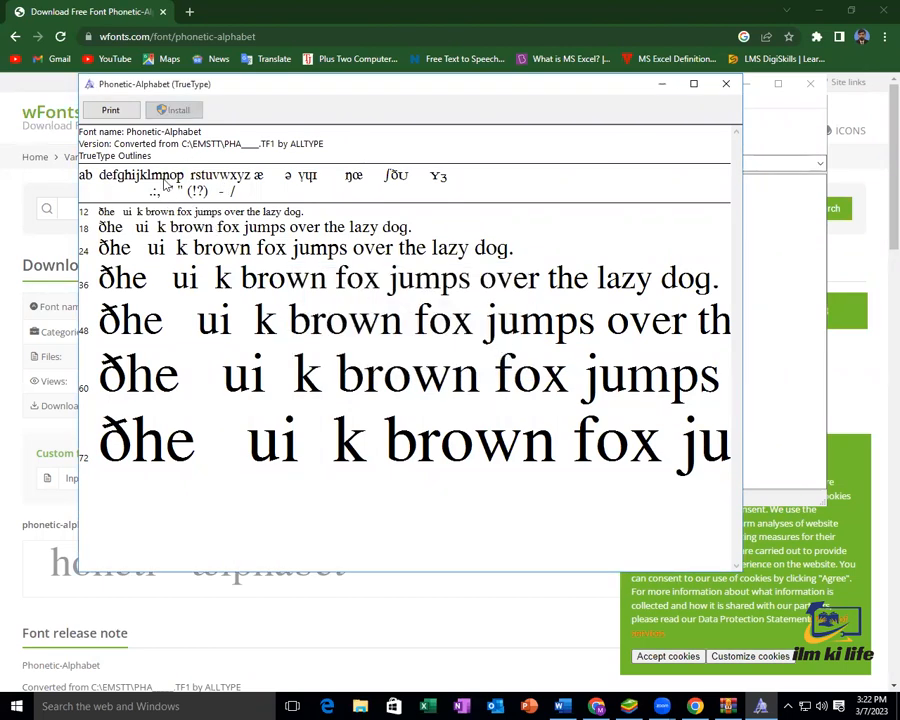
Close the font preview, the WinRAR archive and Chrome, and return to the CV document
click(726, 83)
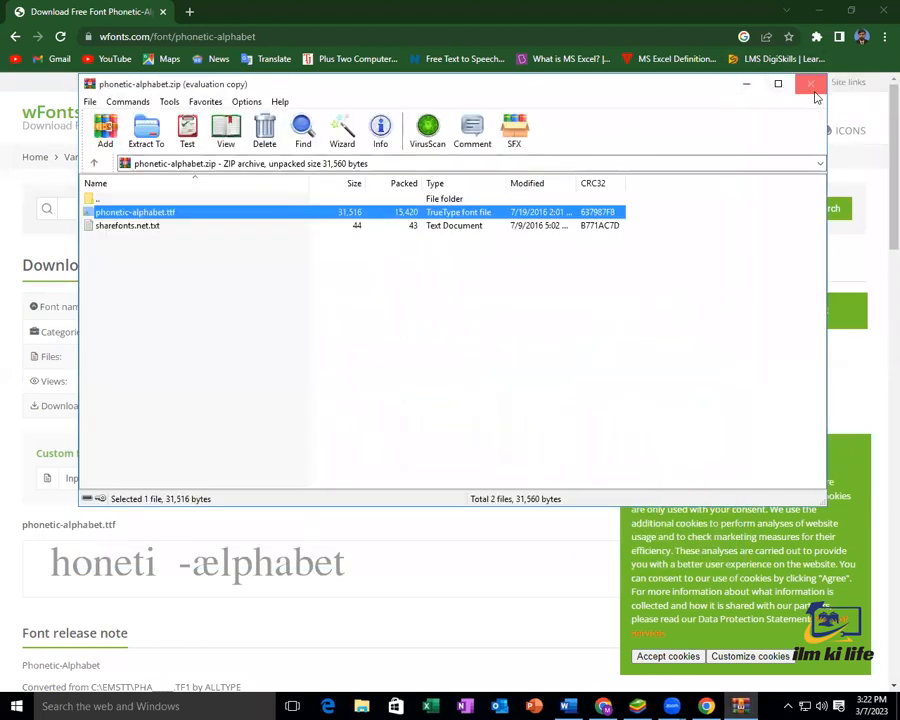
click(810, 83)
click(883, 10)
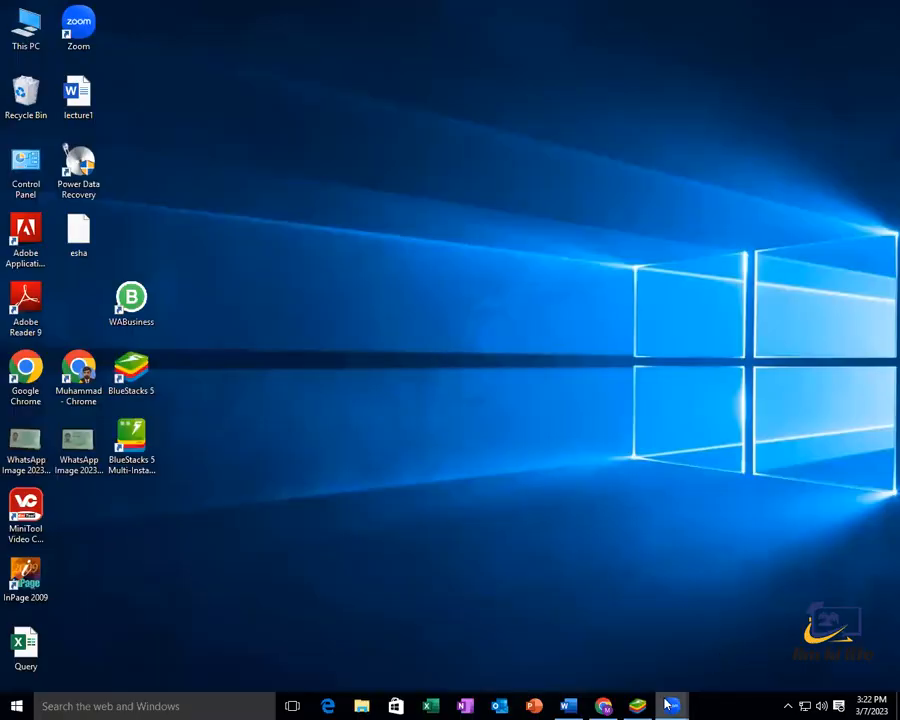
click(568, 706)
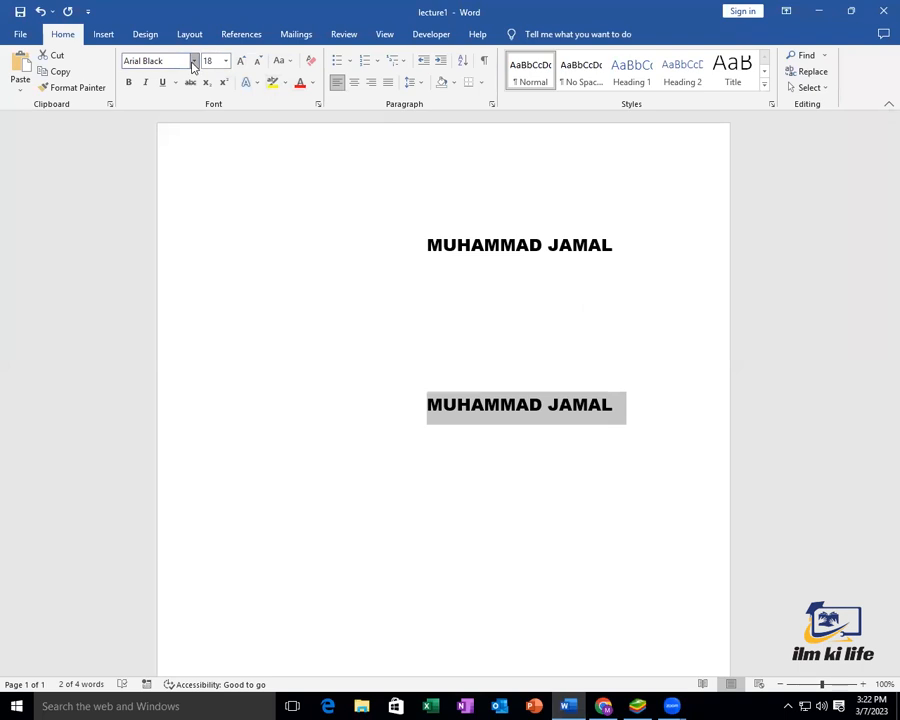
click(193, 62)
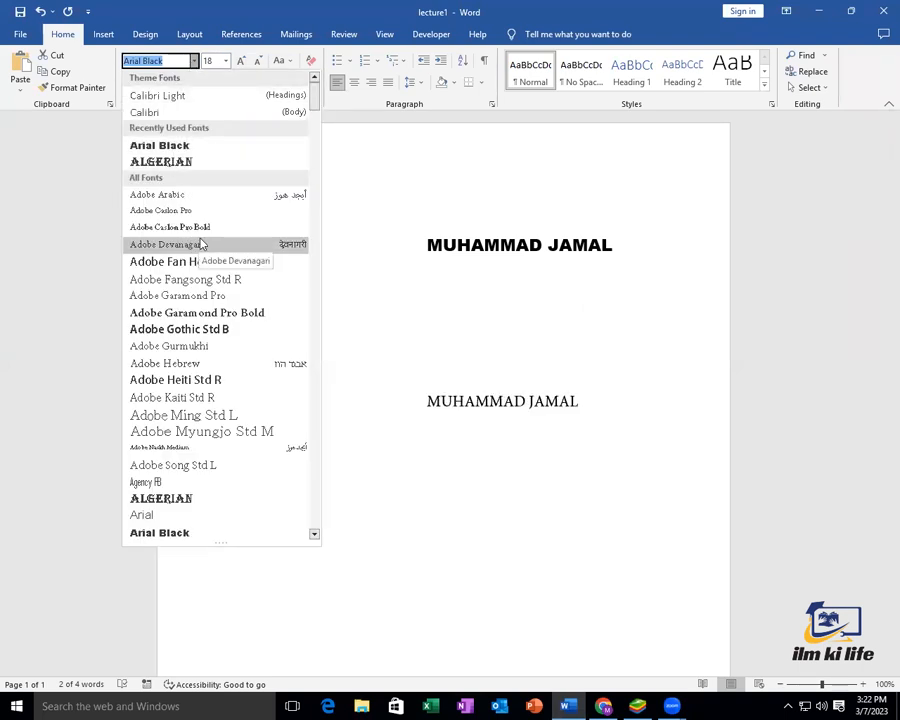
scroll(208, 248, down, 8)
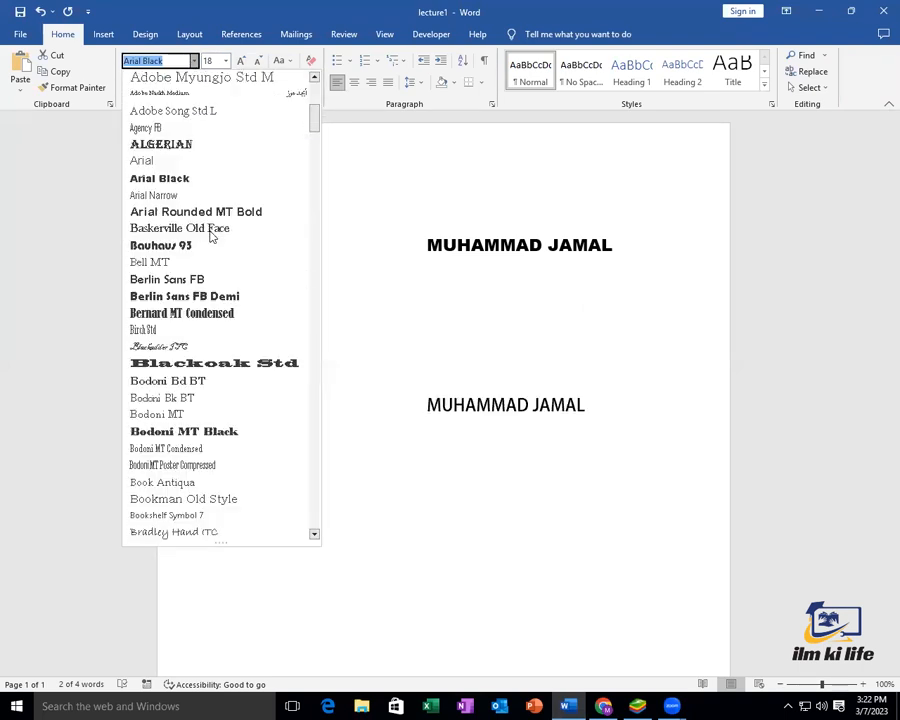
scroll(213, 252, down, 20)
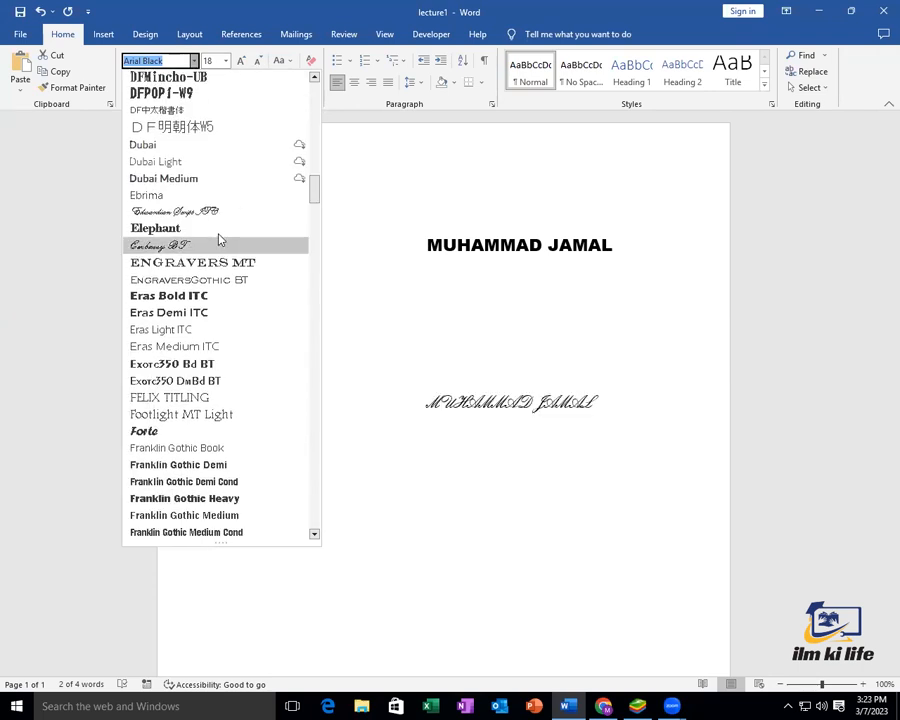
scroll(216, 230, down, 20)
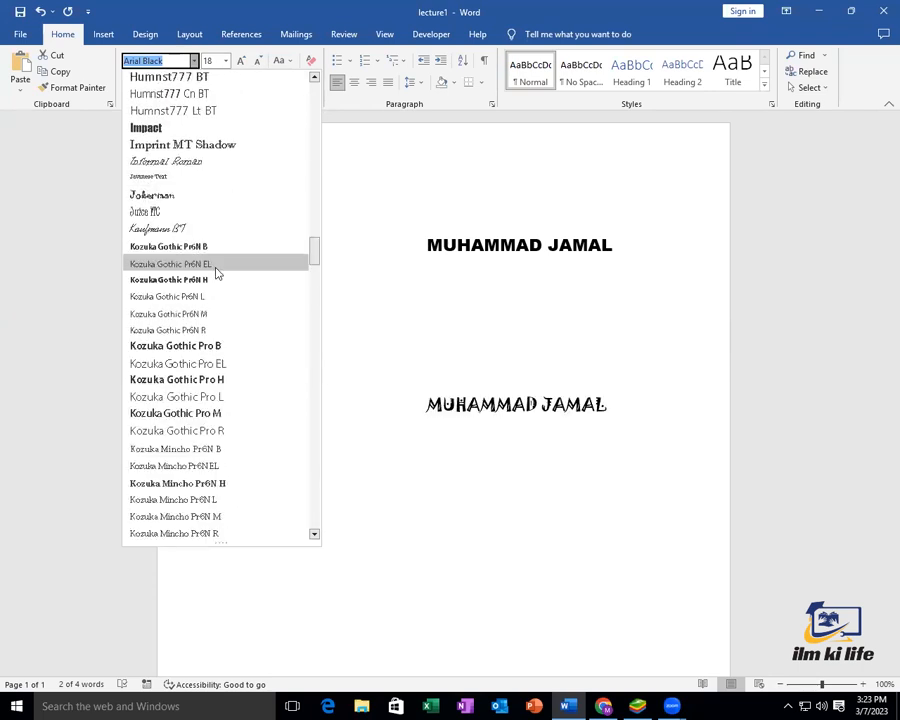
scroll(216, 250, down, 20)
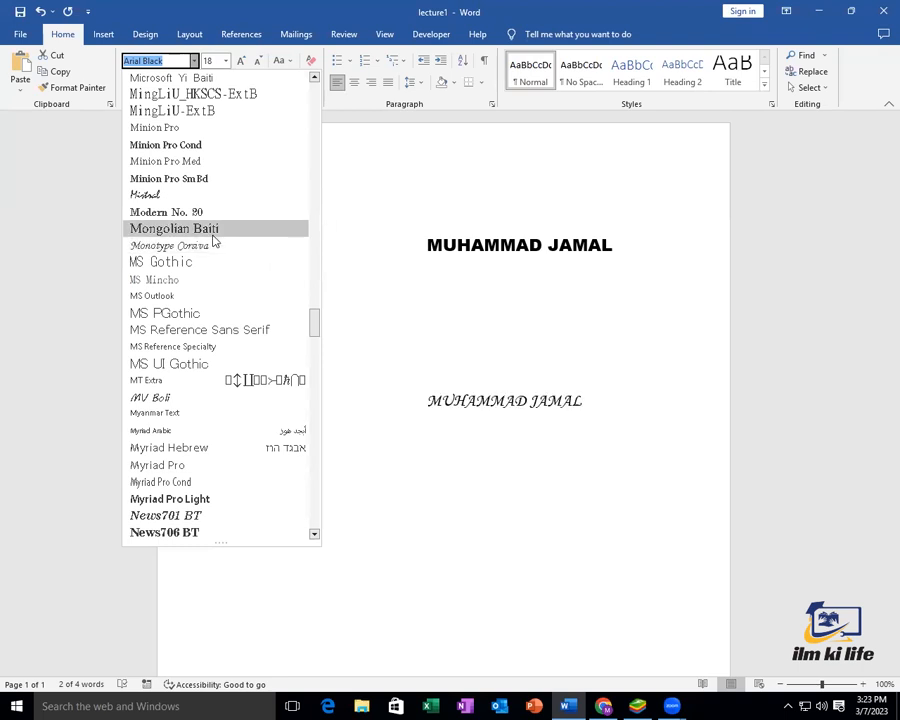
scroll(222, 250, down, 20)
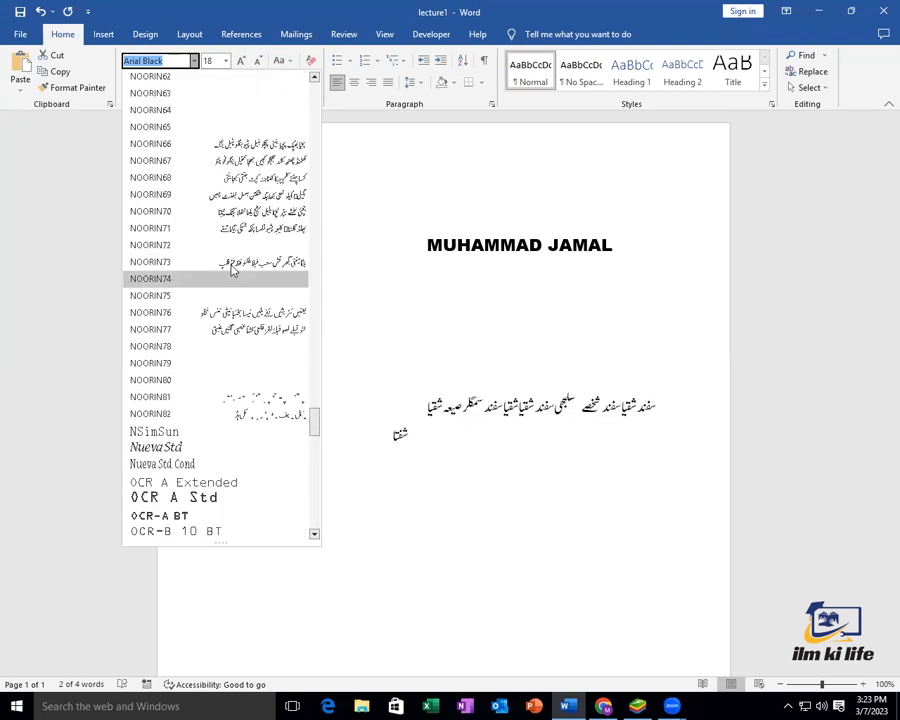
scroll(235, 278, down, 6)
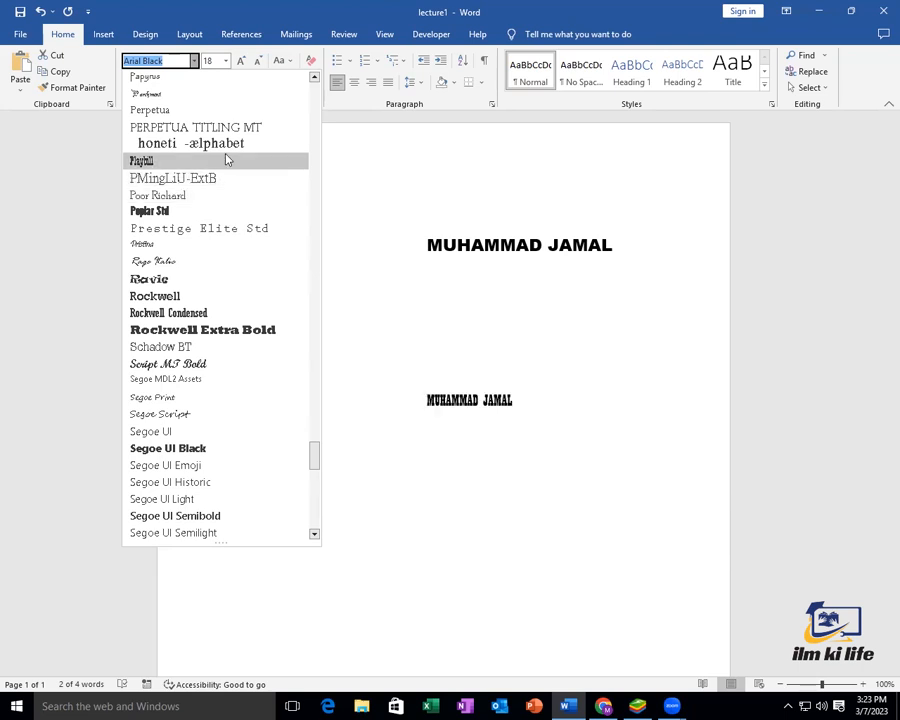
scroll(220, 145, up, 1)
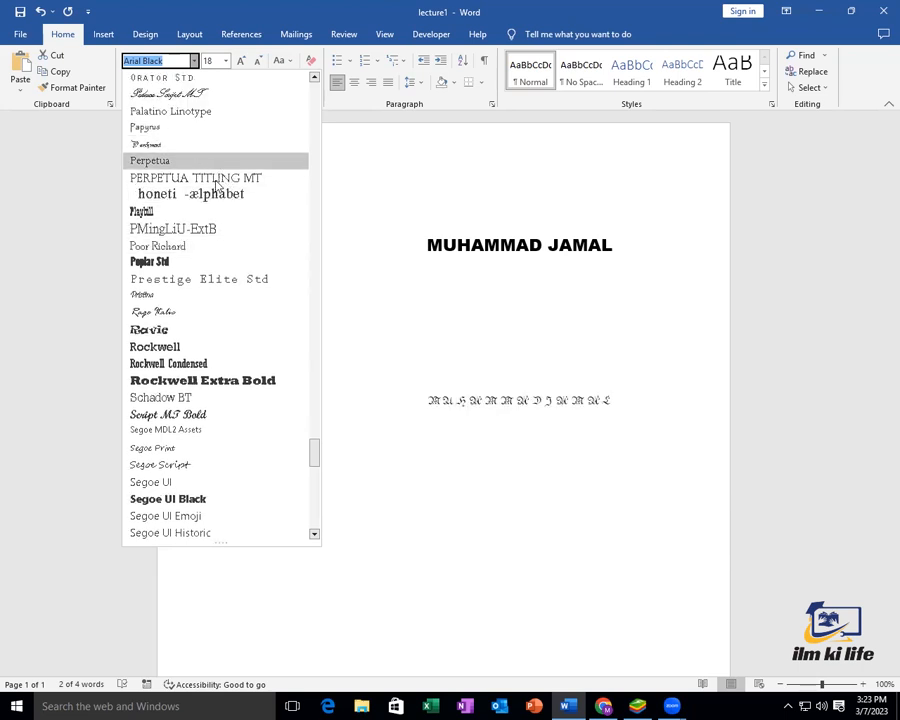
scroll(216, 150, up, 1)
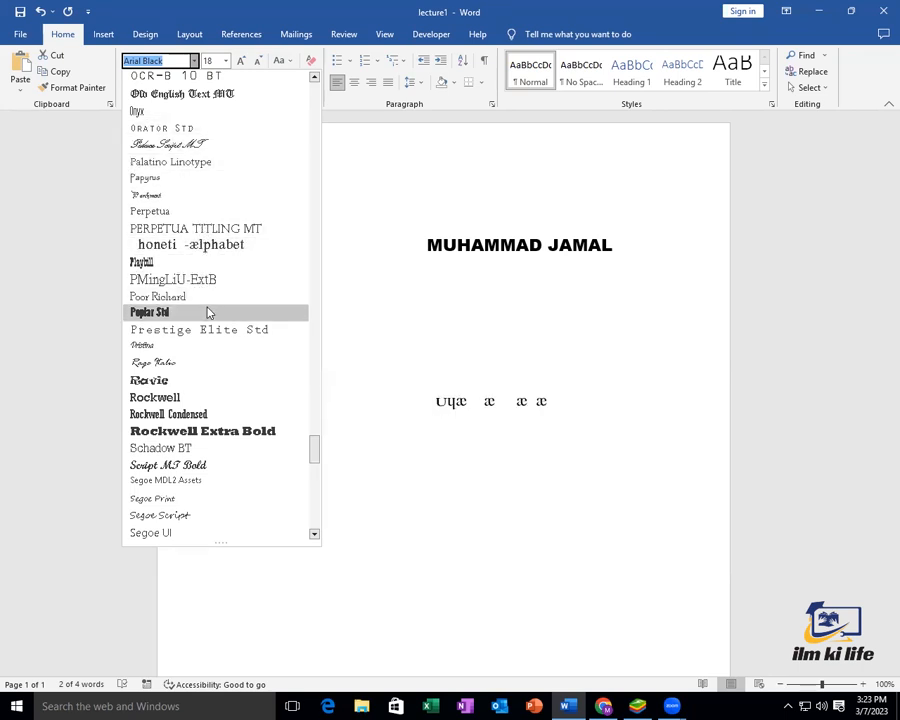
scroll(212, 330, down, 1)
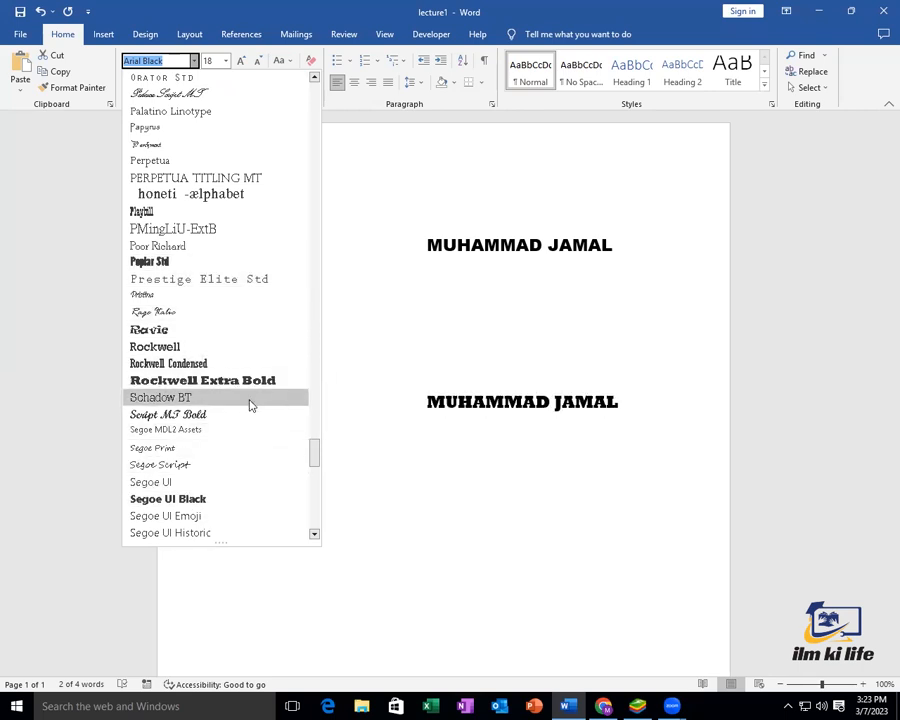
scroll(253, 425, down, 2)
scroll(255, 428, down, 8)
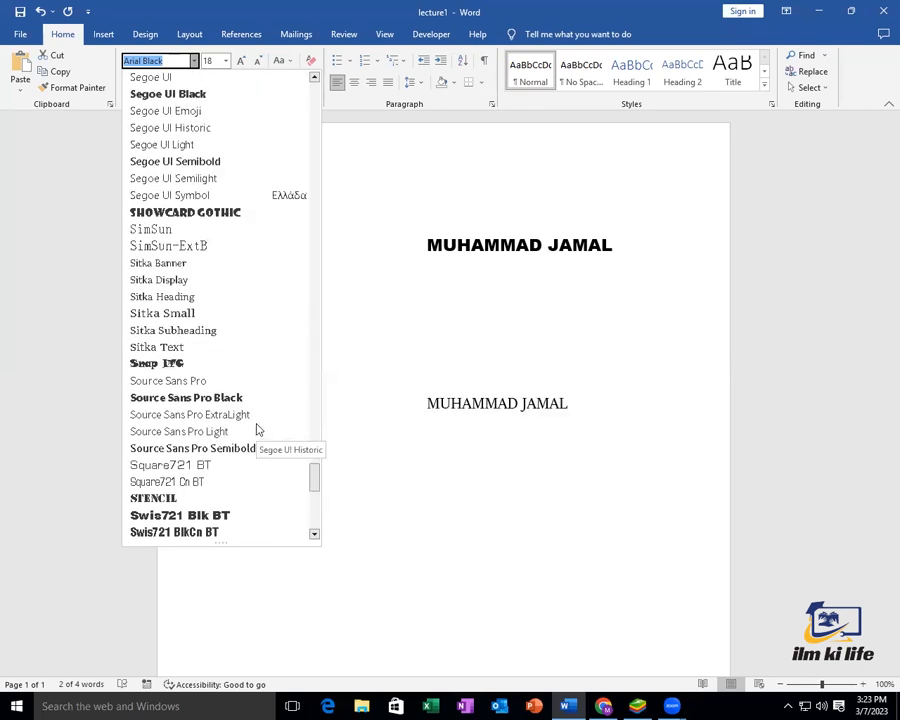
scroll(255, 425, down, 5)
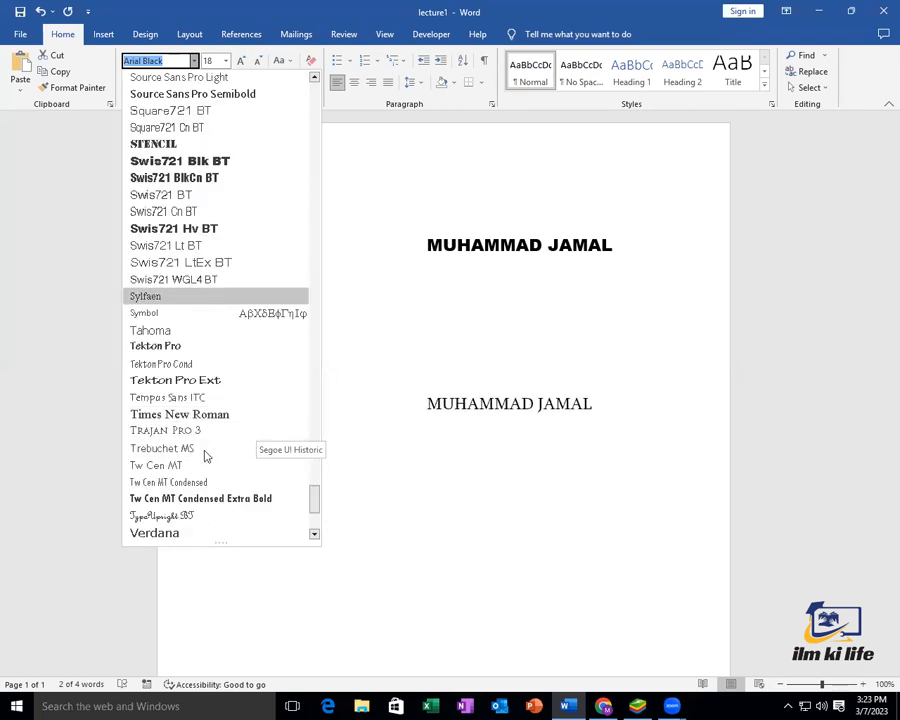
click(414, 279)
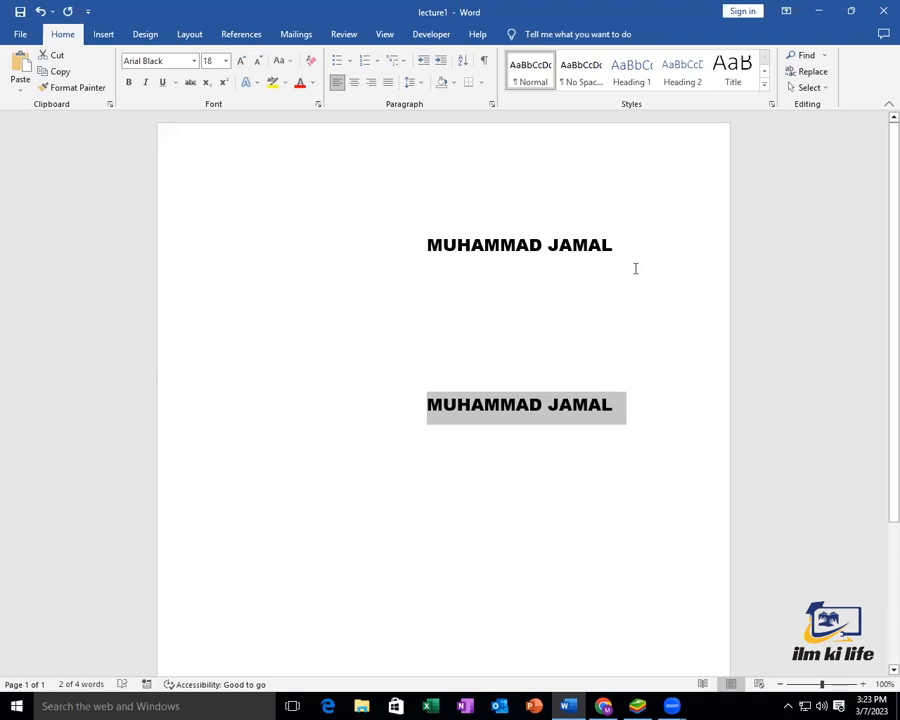
Enlarge the first-line name from 18 to 20 point with Ctrl+]
drag(617, 247, 438, 258)
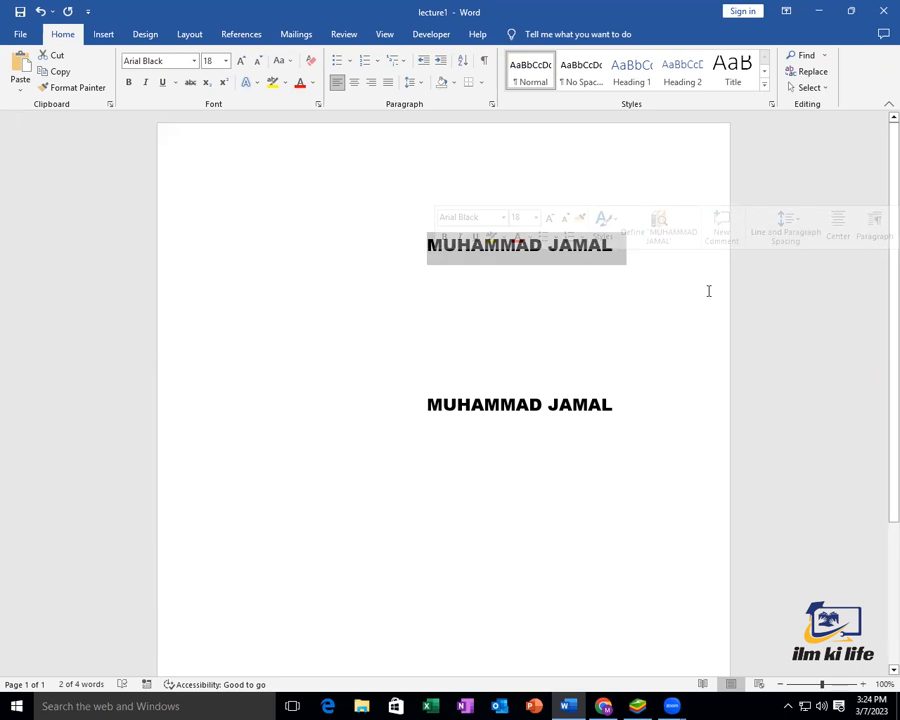
key(ctrl+shift+period)
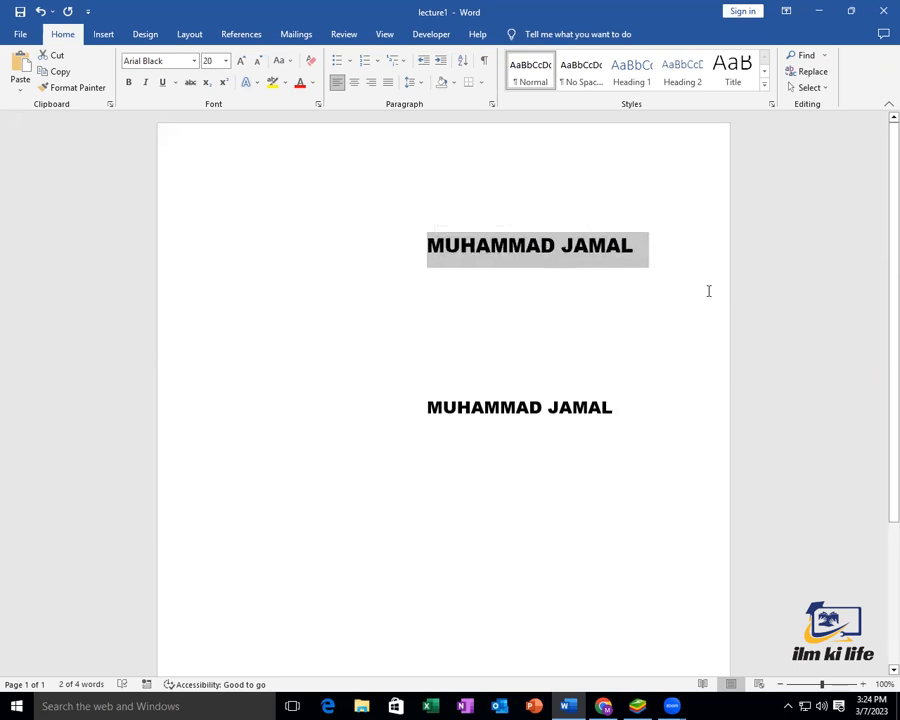
key(ctrl+shift+period)
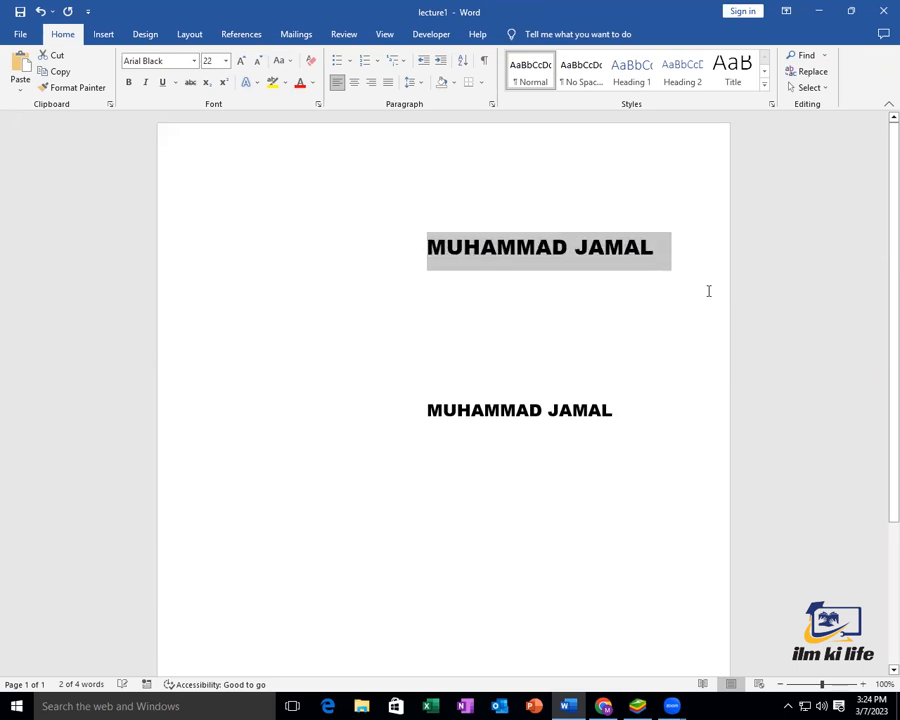
key(ctrl+shift+period)
key(ctrl+shift+period)
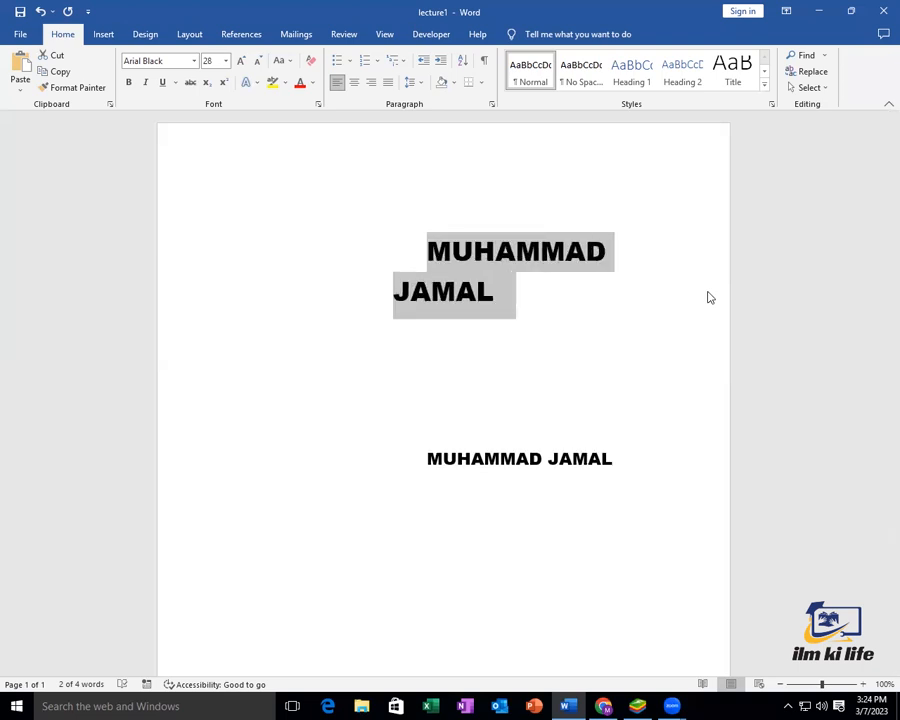
key(ctrl+shift+period)
key(ctrl+bracketright)
key(ctrl+bracketright)
key(ctrl+bracketright)
key(ctrl+bracketright)
key(ctrl+bracketright)
key(ctrl+bracketright)
key(ctrl+bracketright)
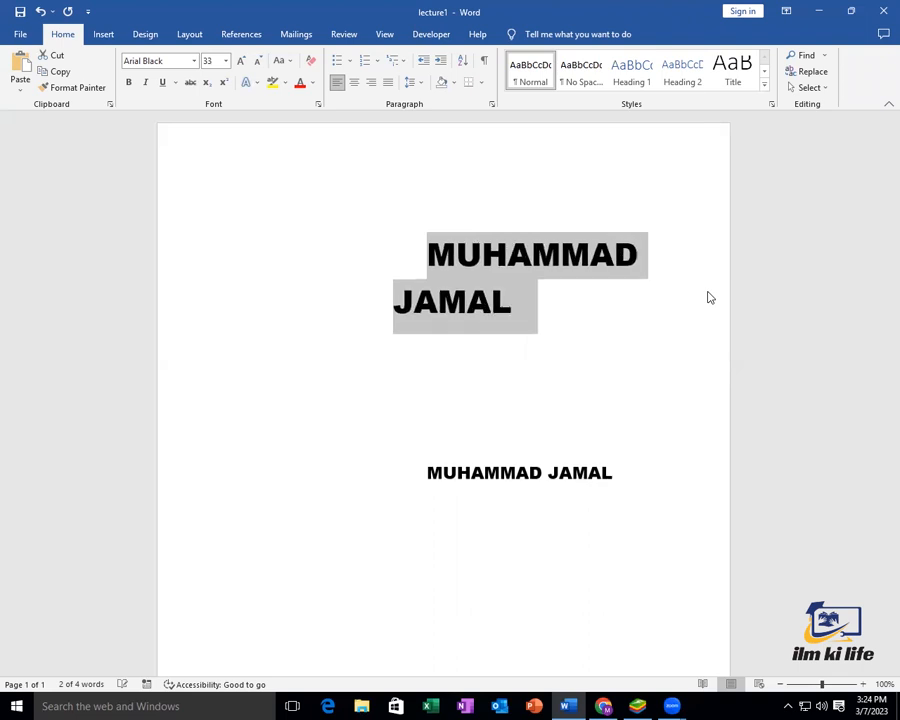
key(ctrl+bracketright)
key(ctrl+bracketright)
key(ctrl+bracketright)
key(ctrl+bracketright)
key(ctrl+bracketright)
key(ctrl+bracketright)
key(ctrl+bracketright)
key(ctrl+bracketright)
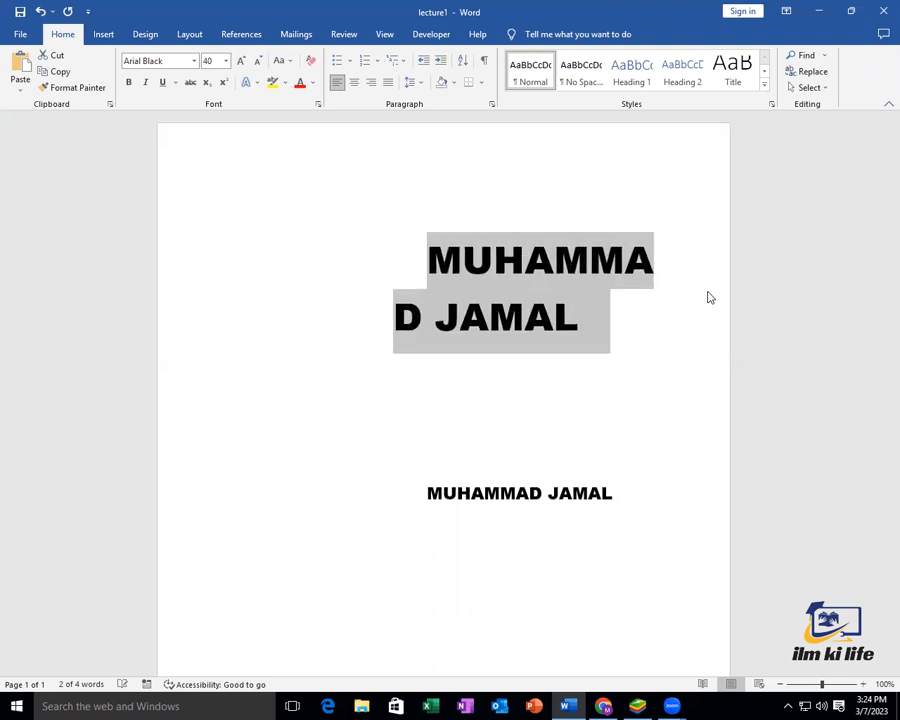
key(ctrl+bracketright)
key(ctrl+bracketright)
key(ctrl+bracketright)
key(ctrl+bracketright)
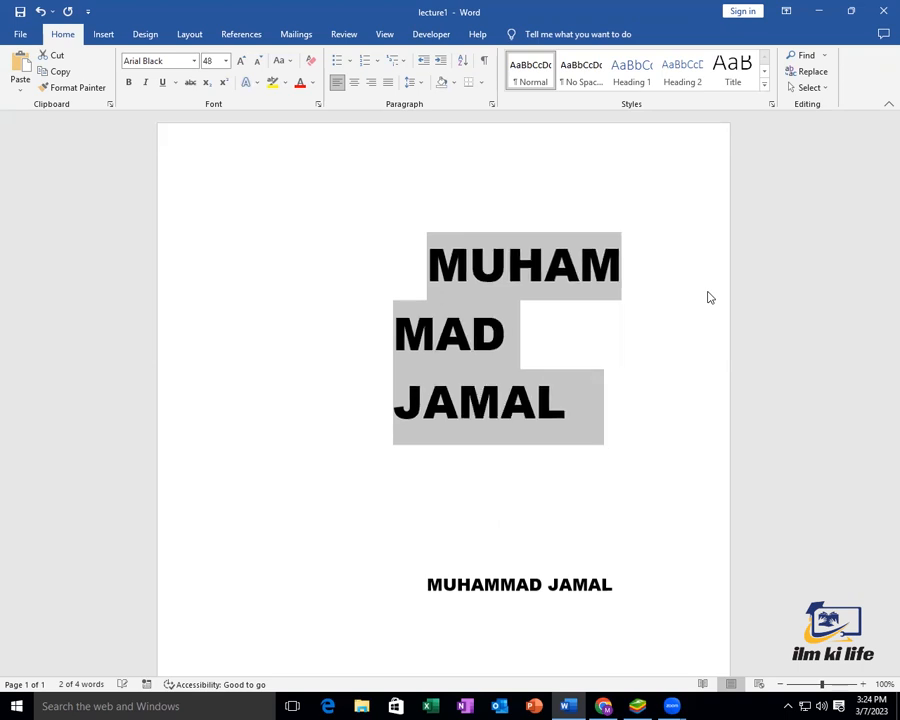
key(ctrl+bracketleft)
key(ctrl+bracketleft)
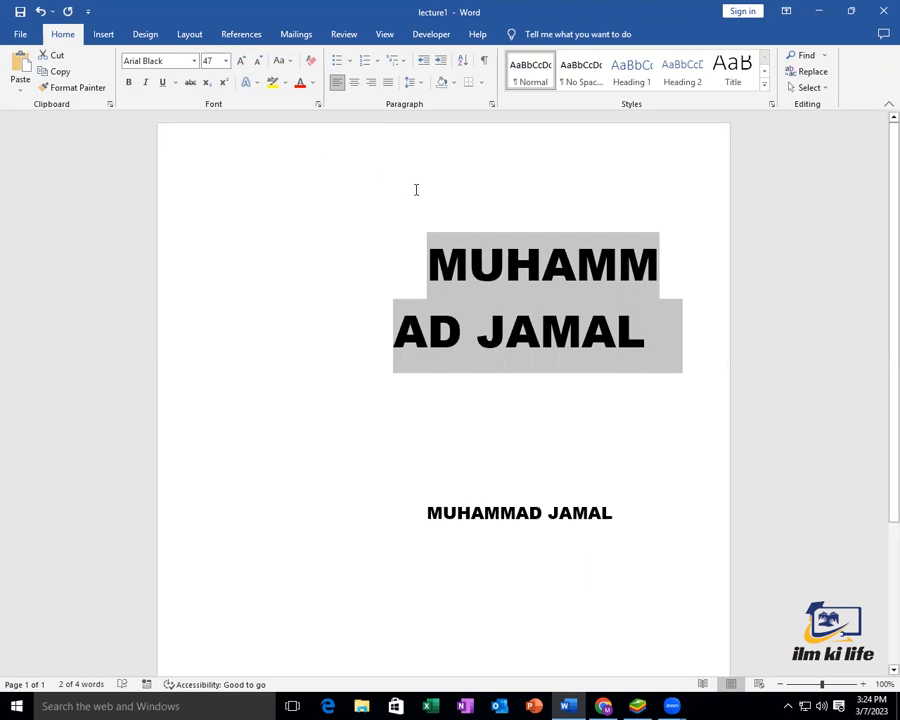
key(ctrl+bracketleft)
key(ctrl+bracketleft)
key(ctrl+bracketleft)
key(ctrl+bracketleft)
key(ctrl+bracketleft)
key(ctrl+bracketleft)
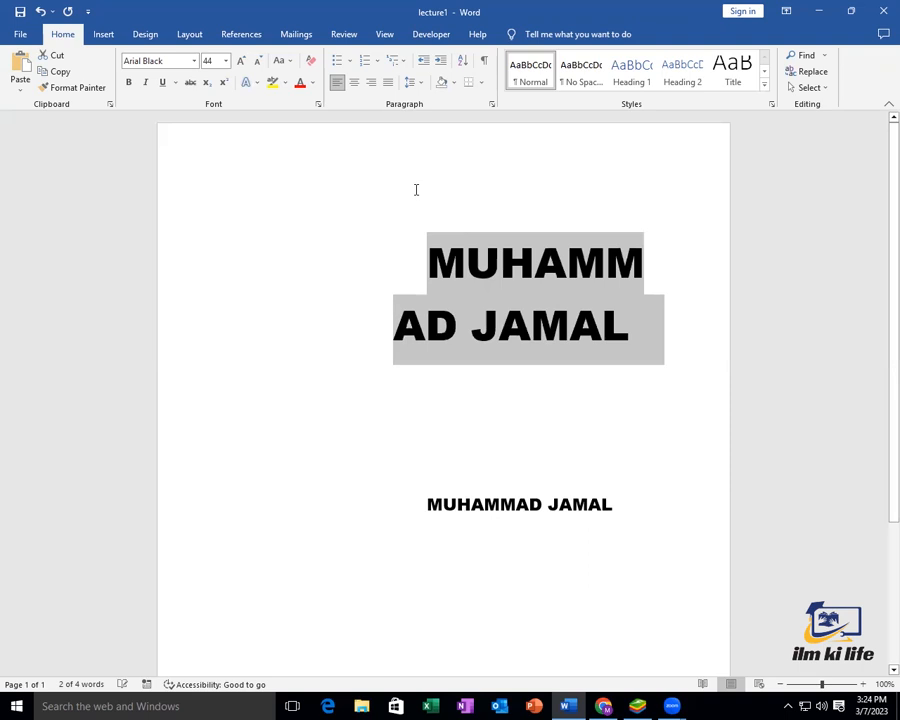
key(ctrl+bracketleft)
key(ctrl+bracketleft)
key(ctrl+bracketleft)
key(ctrl+bracketleft)
key(ctrl+bracketleft)
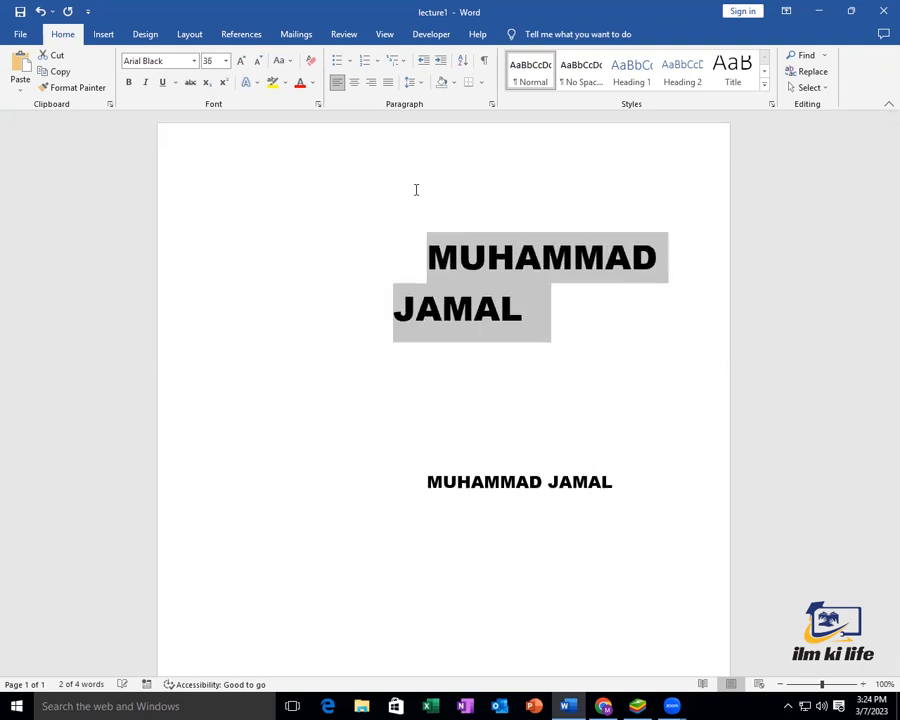
key(ctrl+bracketright)
key(ctrl+bracketright)
key(ctrl+bracketright)
key(ctrl+bracketright)
key(ctrl+bracketright)
key(ctrl+bracketright)
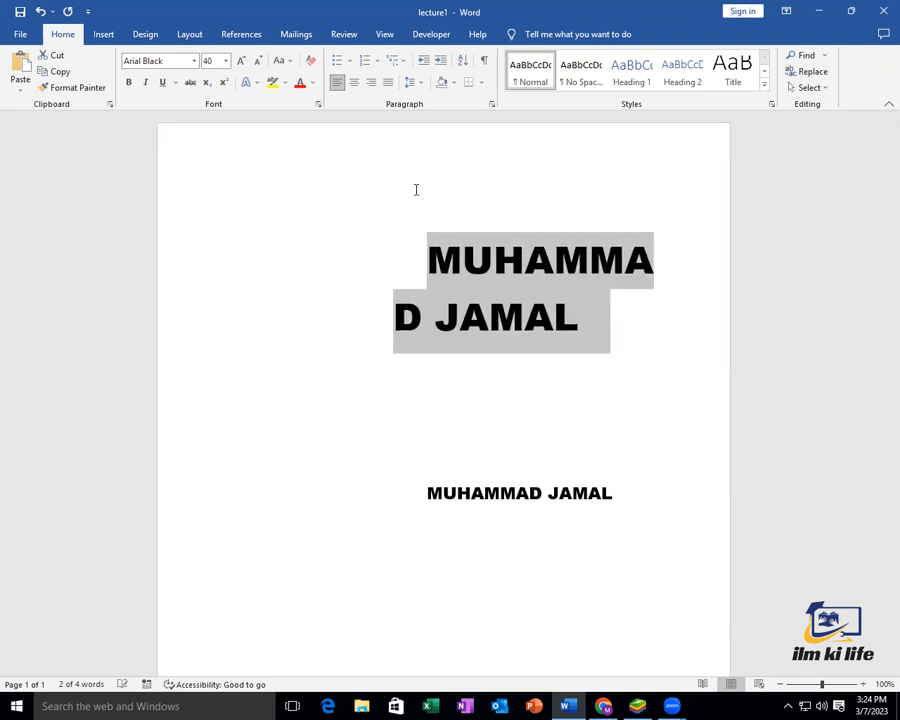
key(ctrl+bracketright)
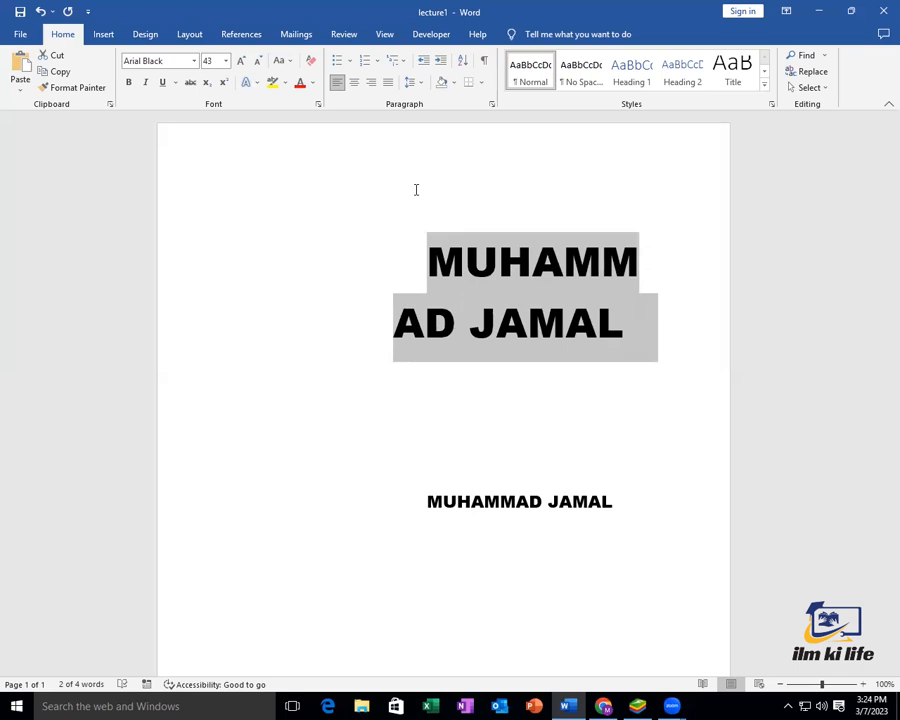
key(ctrl+bracketright)
key(ctrl+bracketright)
key(ctrl+bracketright)
key(ctrl+bracketright)
key(ctrl+bracketright)
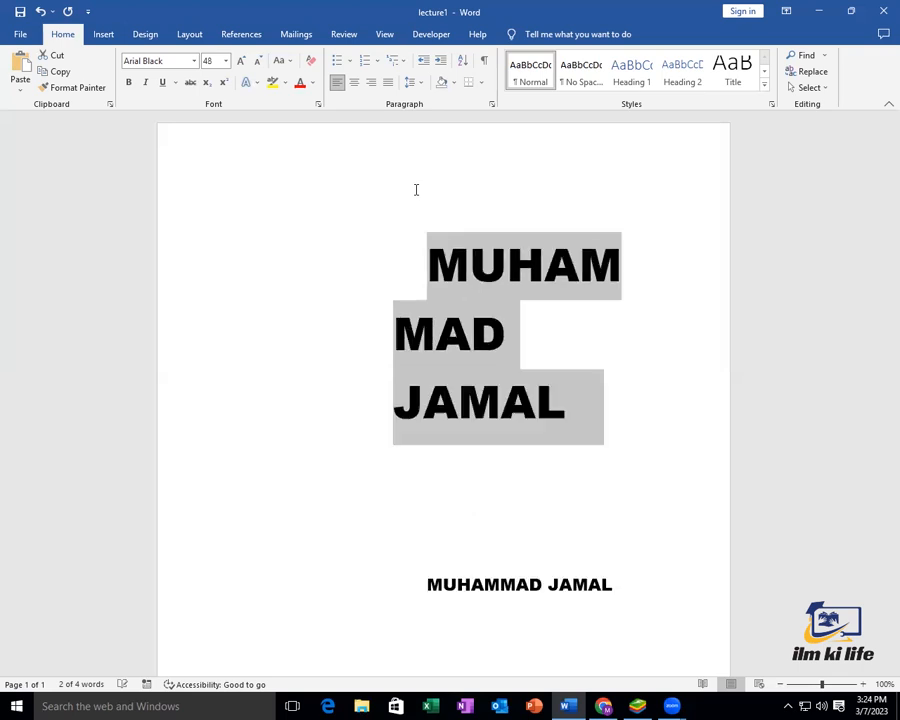
key(ctrl+shift+period)
key(ctrl+shift+comma)
key(ctrl+shift+comma)
key(ctrl+shift+comma)
key(ctrl+shift+comma)
key(ctrl+shift+comma)
key(ctrl+shift+comma)
key(ctrl+shift+comma)
key(ctrl+shift+comma)
key(ctrl+shift+comma)
key(ctrl+shift+comma)
key(ctrl+shift+comma)
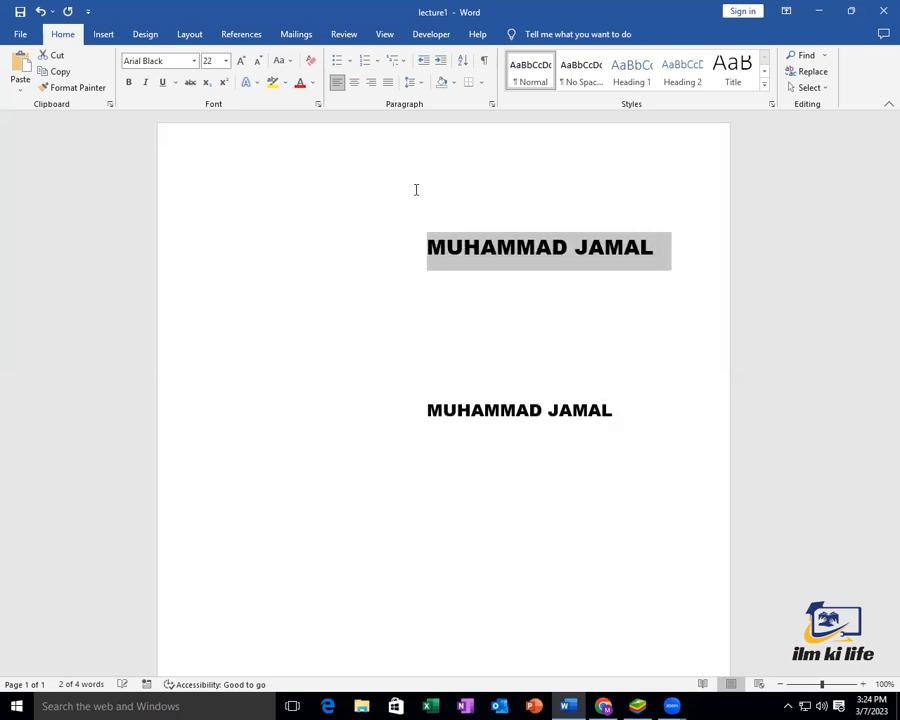
key(ctrl+shift+period)
key(ctrl+shift+period)
key(ctrl+shift+period)
key(ctrl+shift+period)
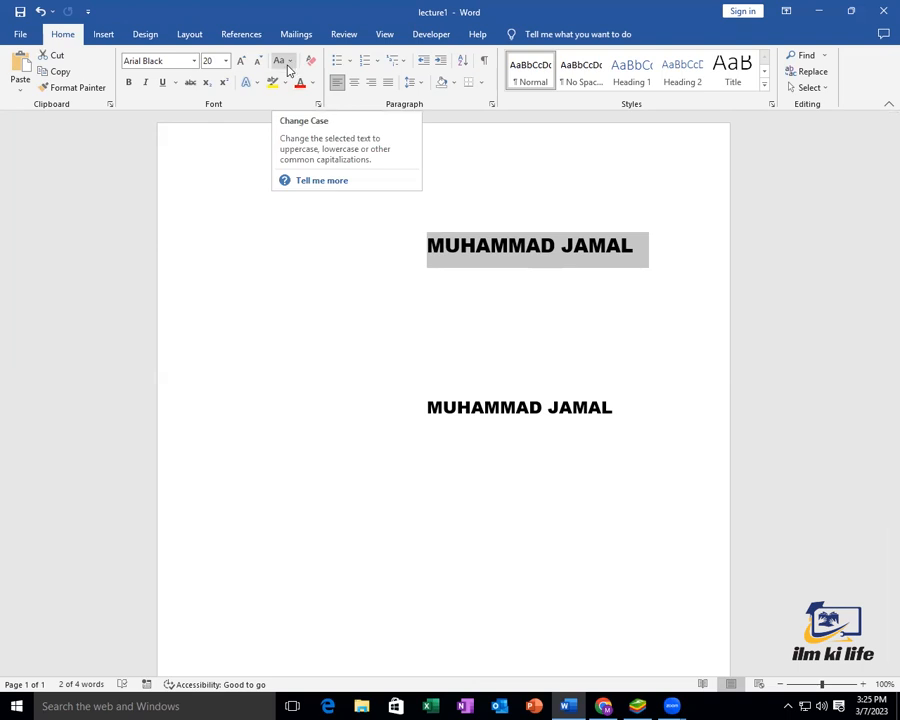
click(288, 64)
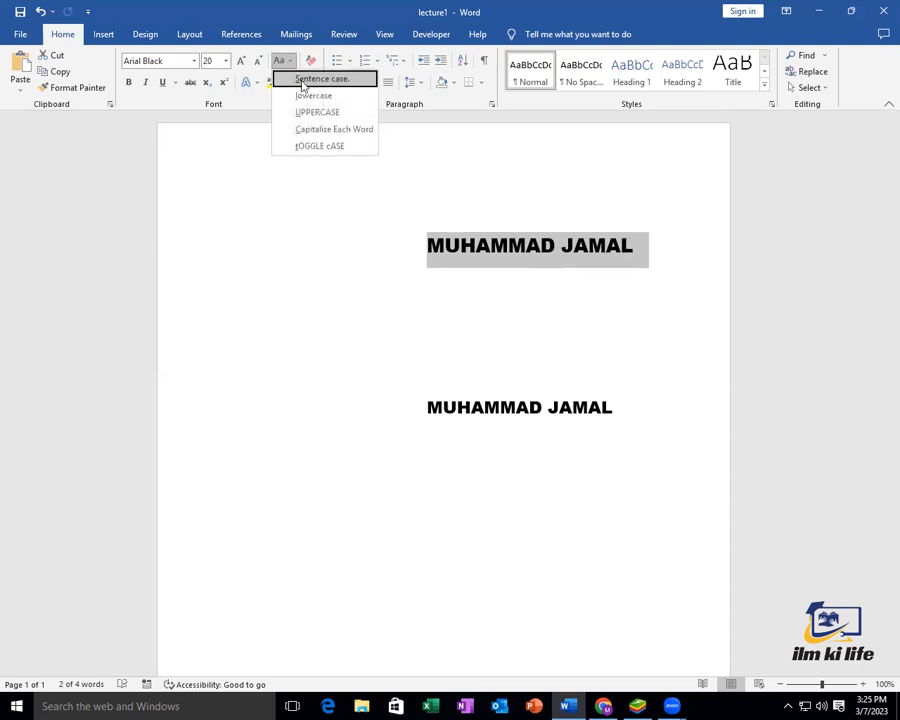
click(303, 80)
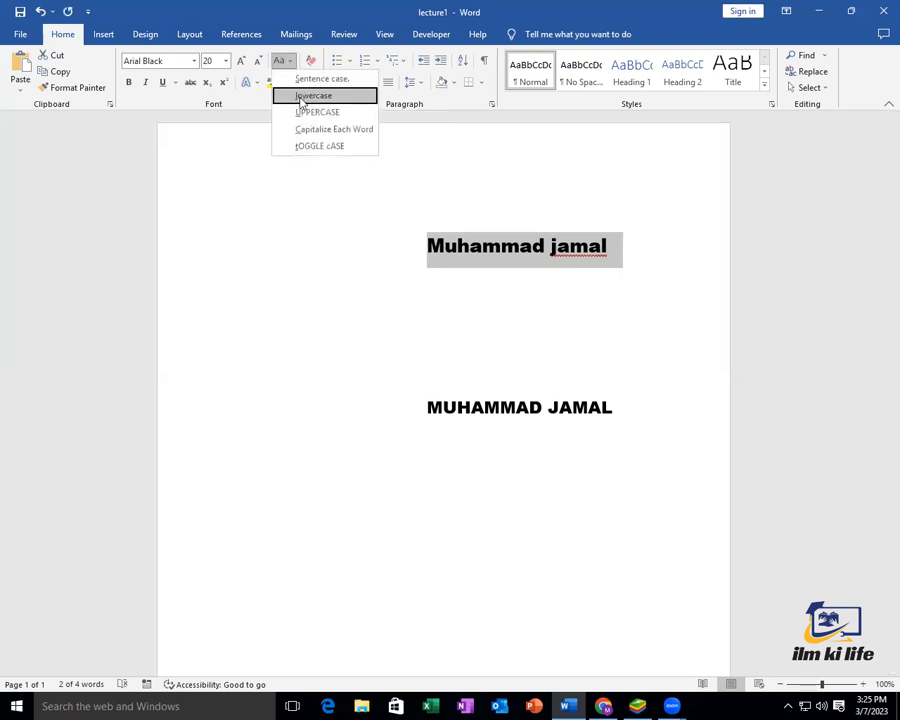
click(306, 96)
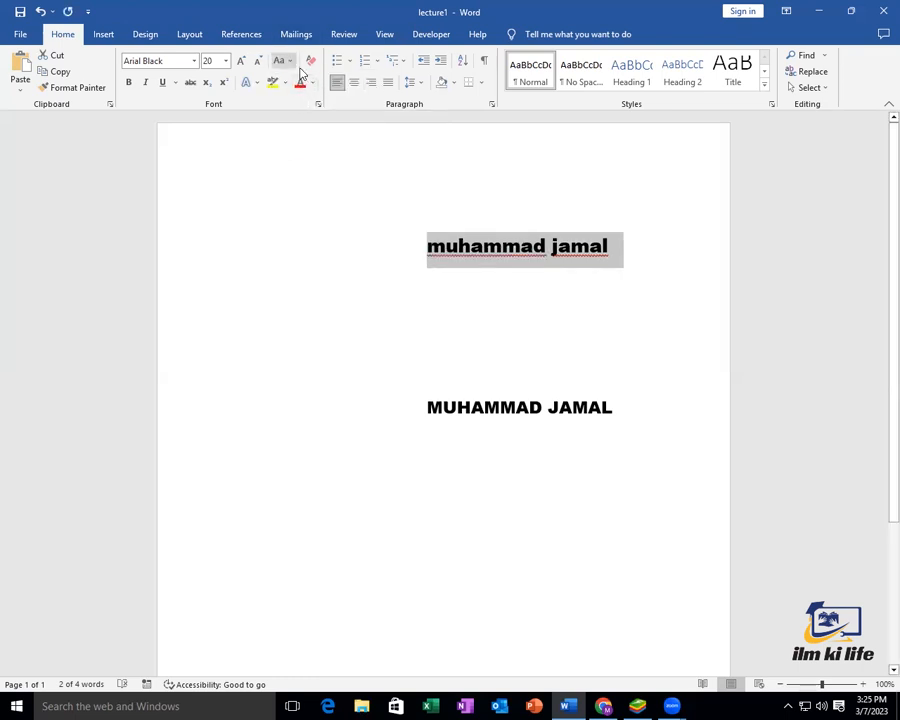
click(285, 61)
click(296, 114)
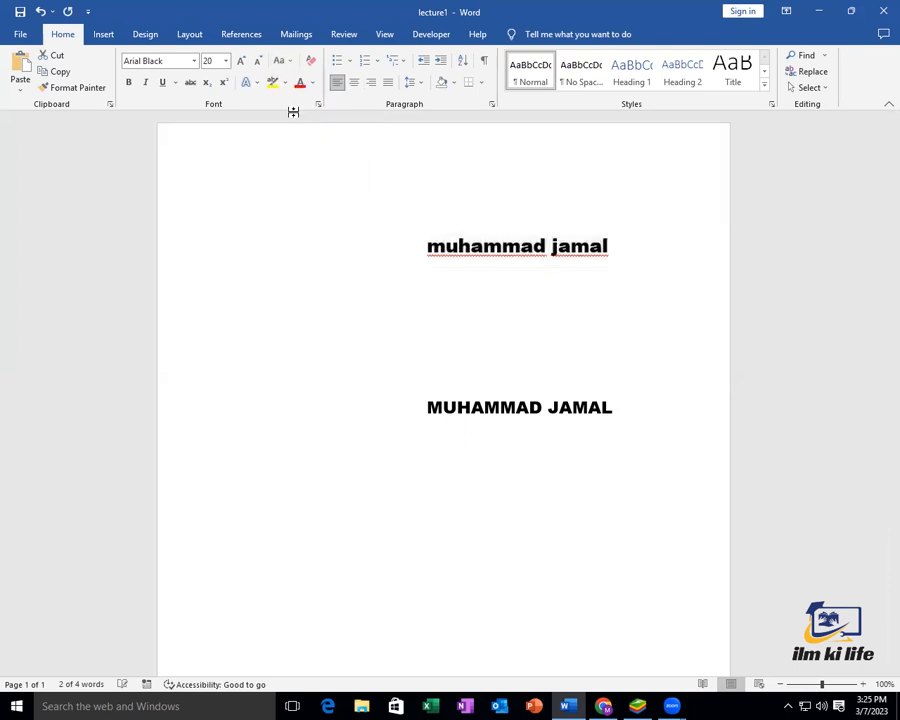
click(287, 62)
click(298, 130)
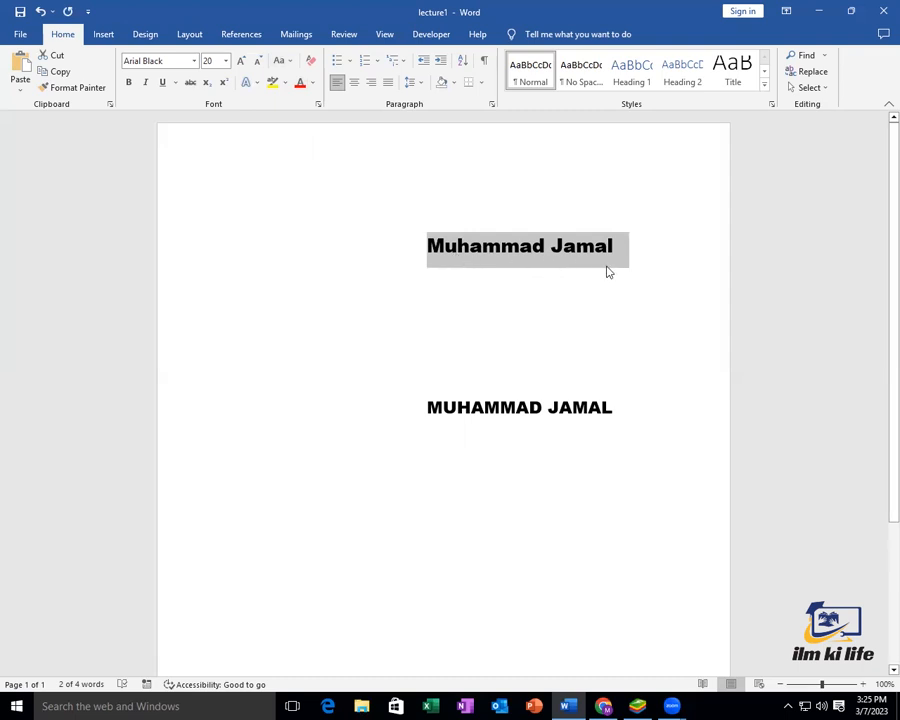
click(288, 62)
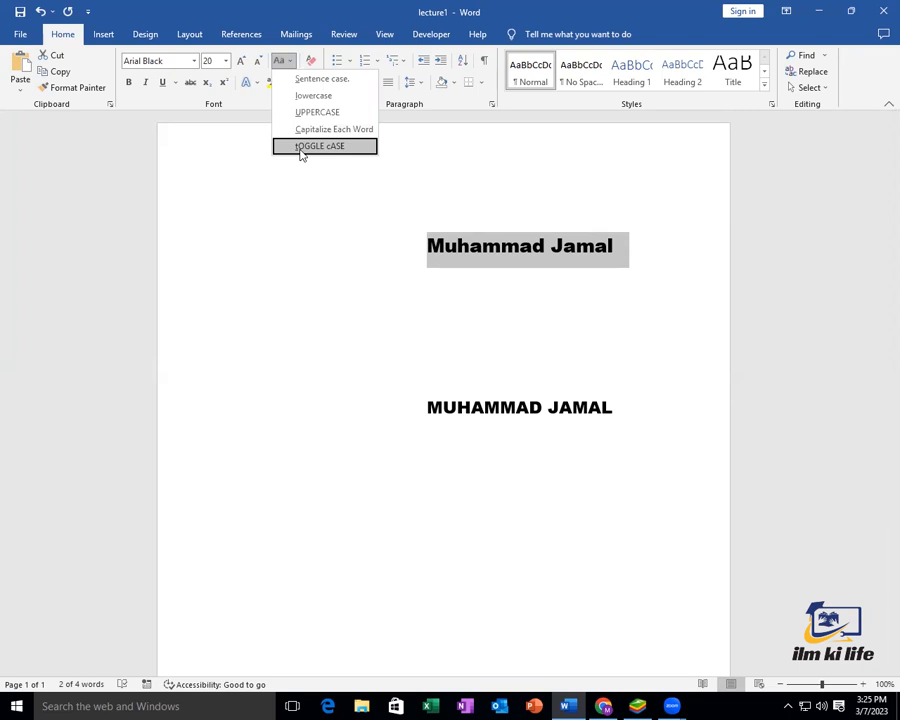
click(302, 148)
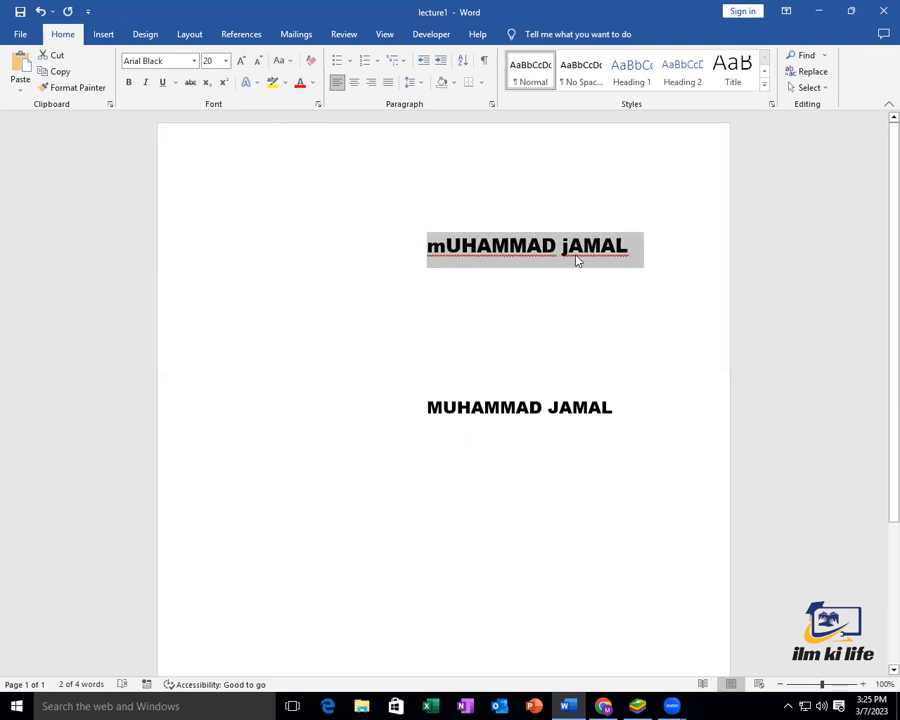
click(285, 61)
click(304, 79)
click(285, 61)
click(300, 112)
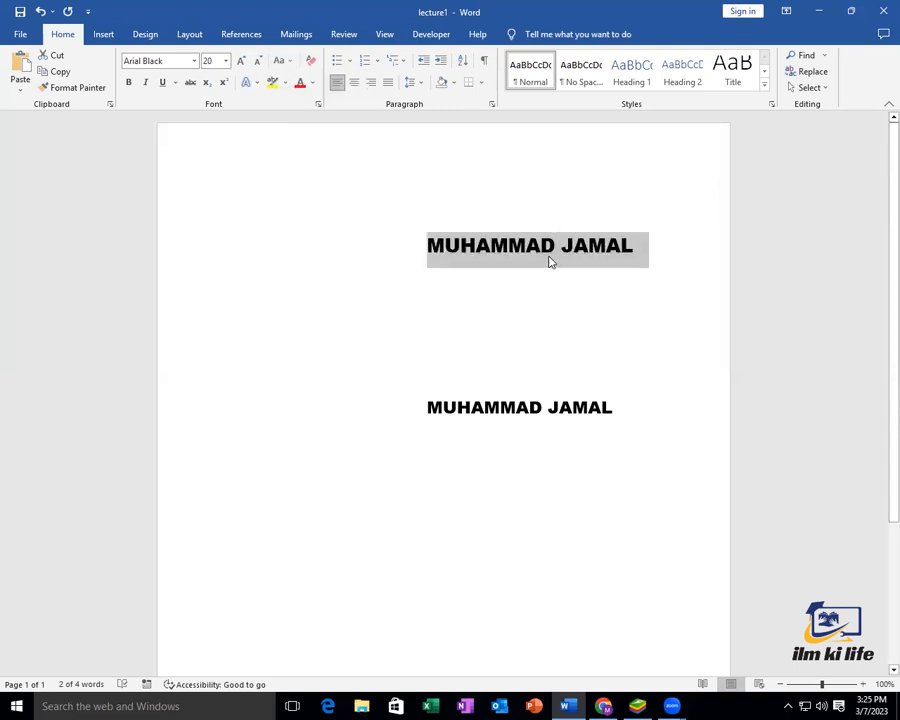
click(550, 255)
drag(643, 244, 430, 246)
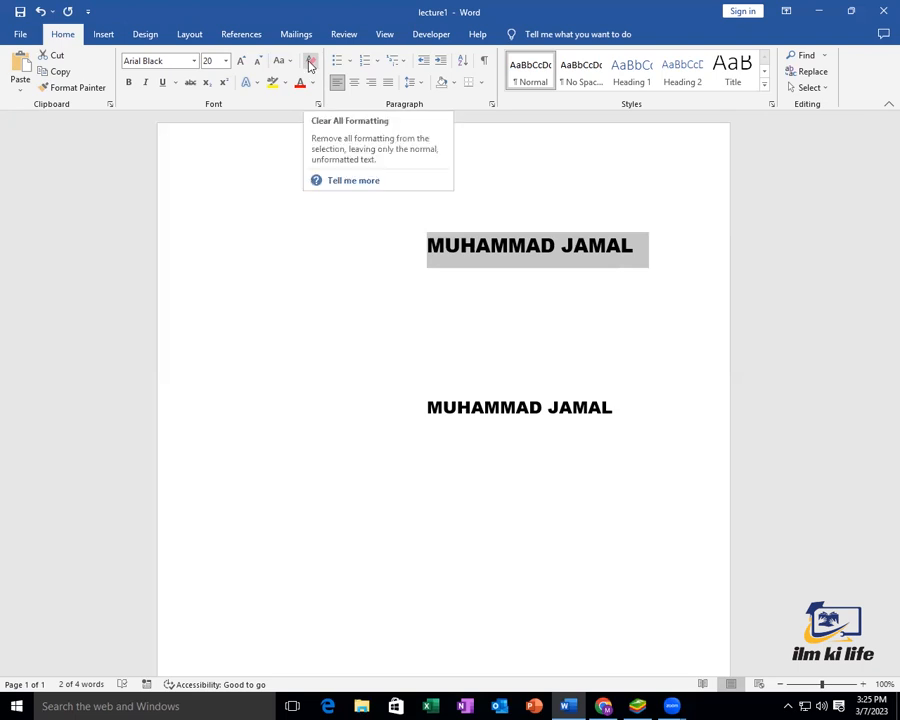
Clear all formatting from the top name line to plain Calibri 11, then bold it
click(309, 64)
click(257, 268)
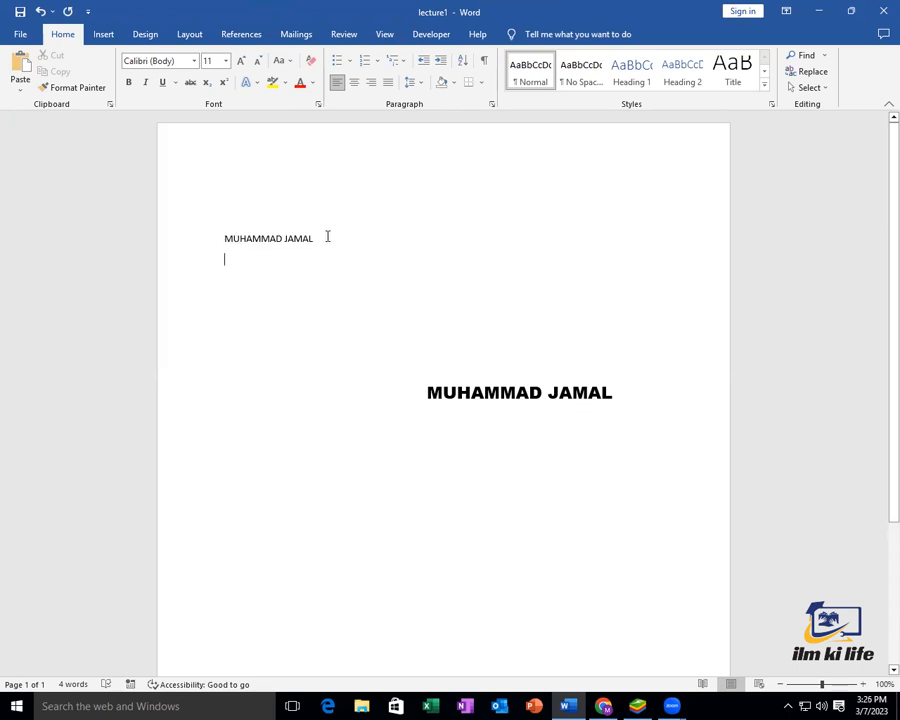
drag(327, 236, 187, 238)
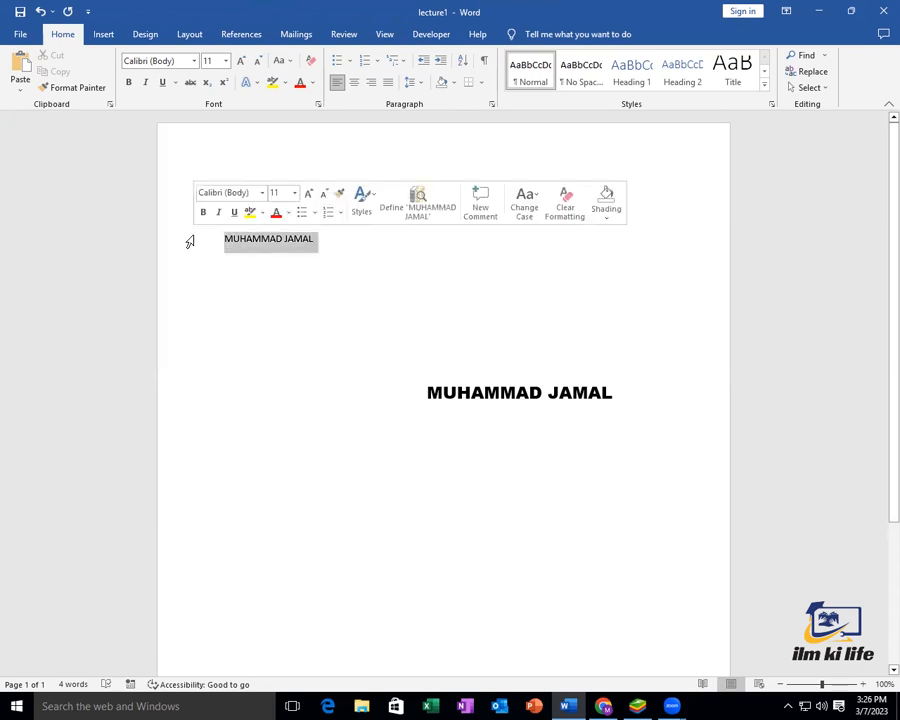
click(129, 88)
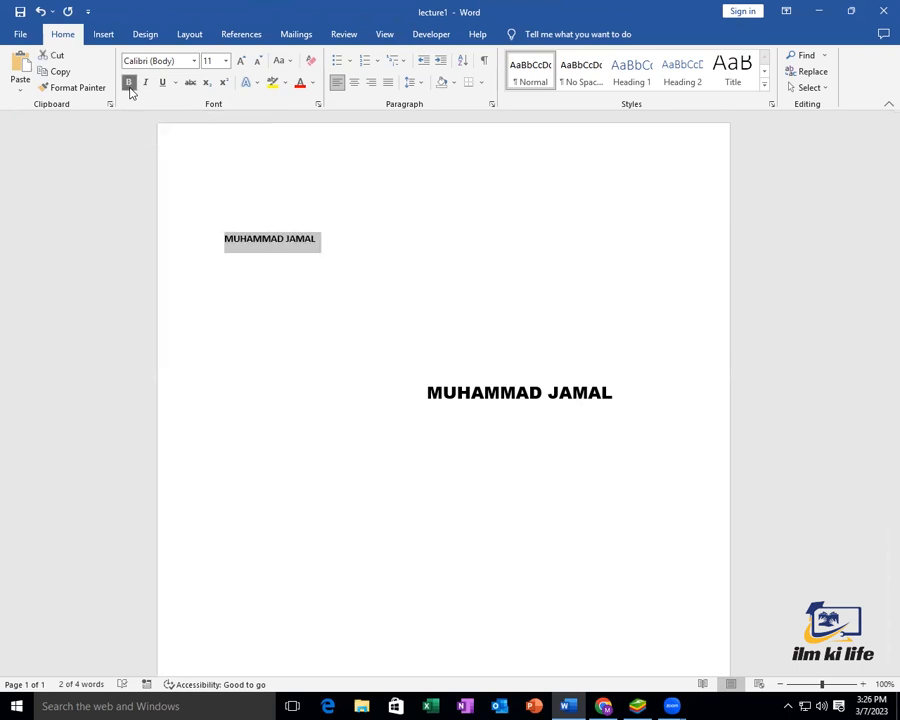
Toggle bold off, on and off again on the top name line
drag(822, 685, 840, 684)
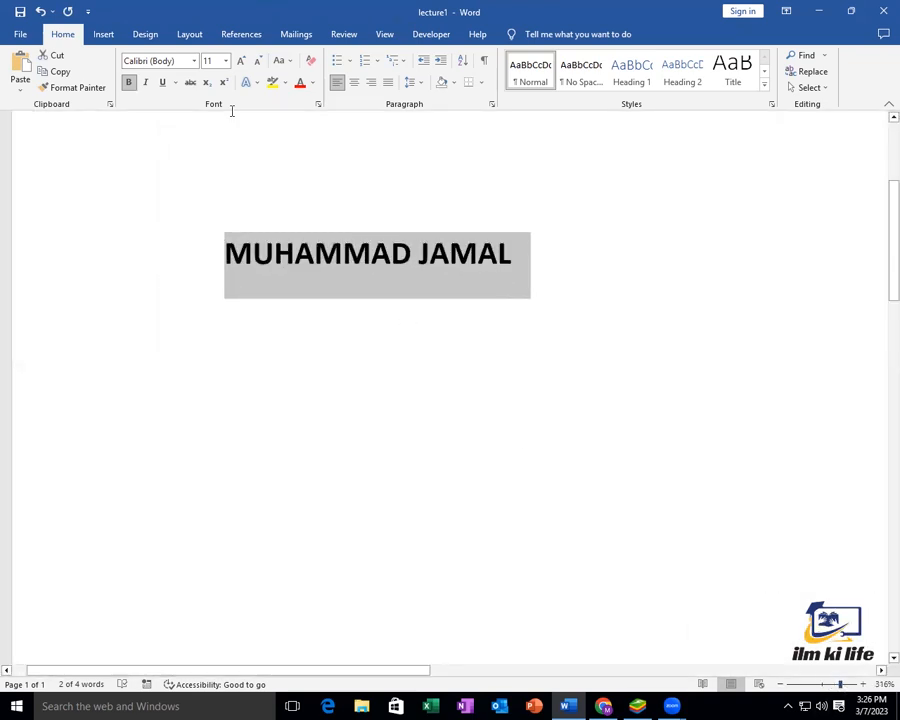
click(129, 84)
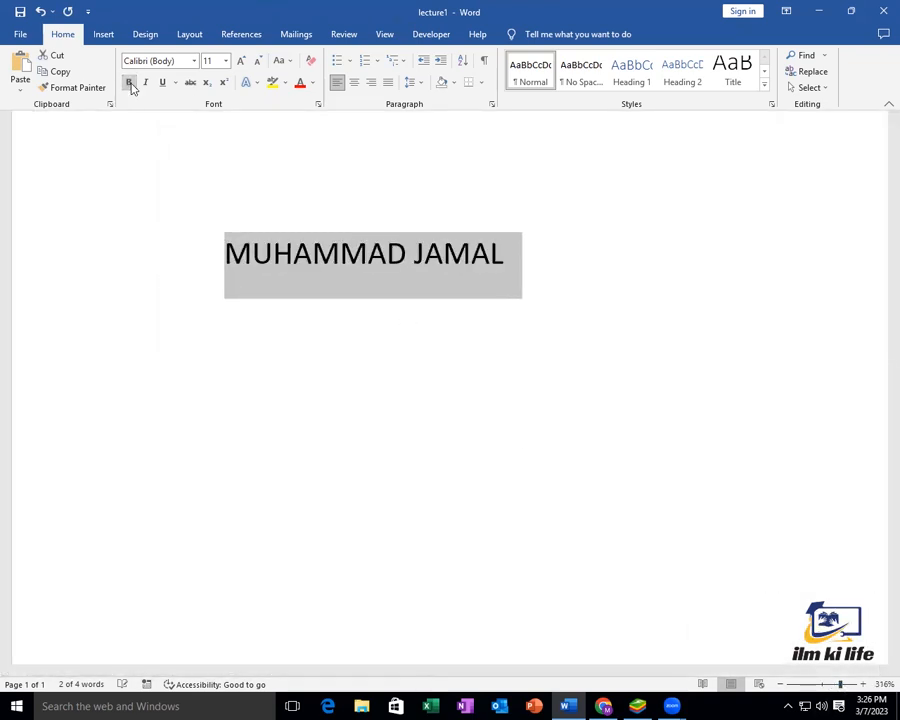
click(137, 305)
drag(466, 263, 140, 278)
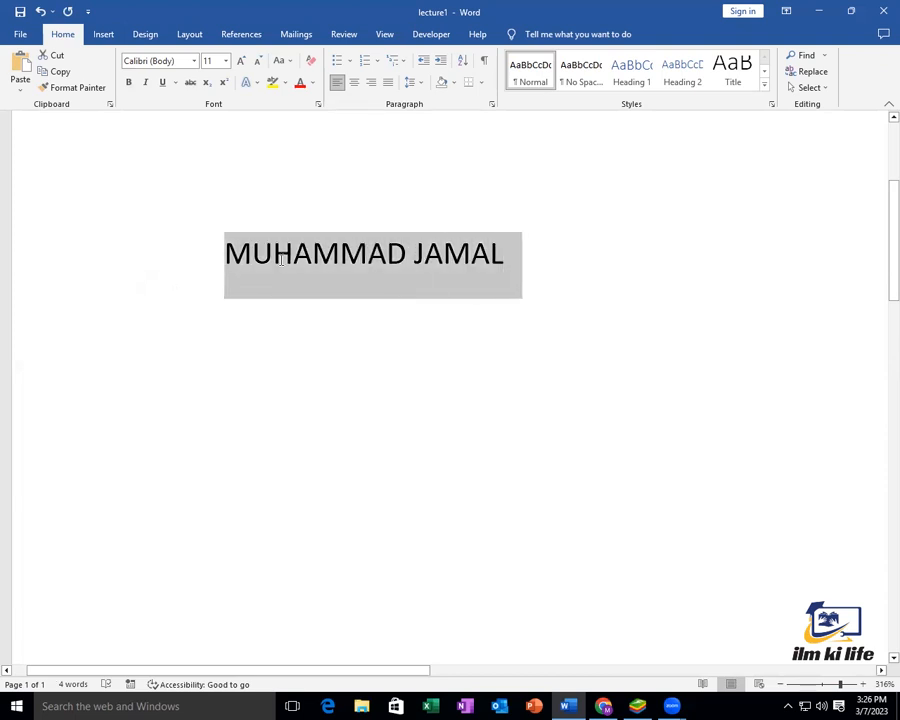
click(129, 84)
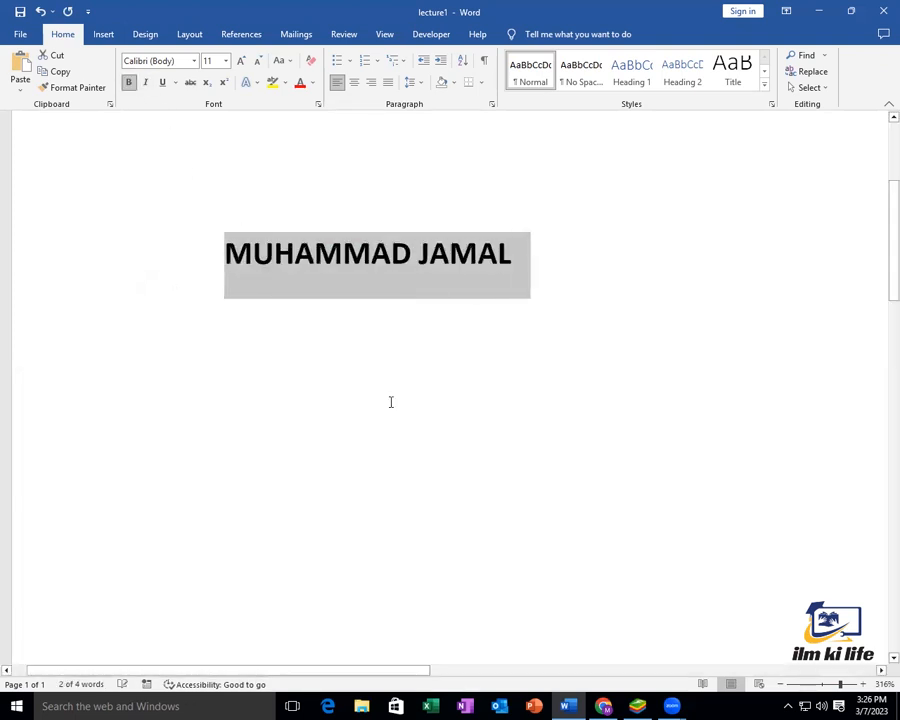
click(390, 400)
drag(530, 276, 242, 270)
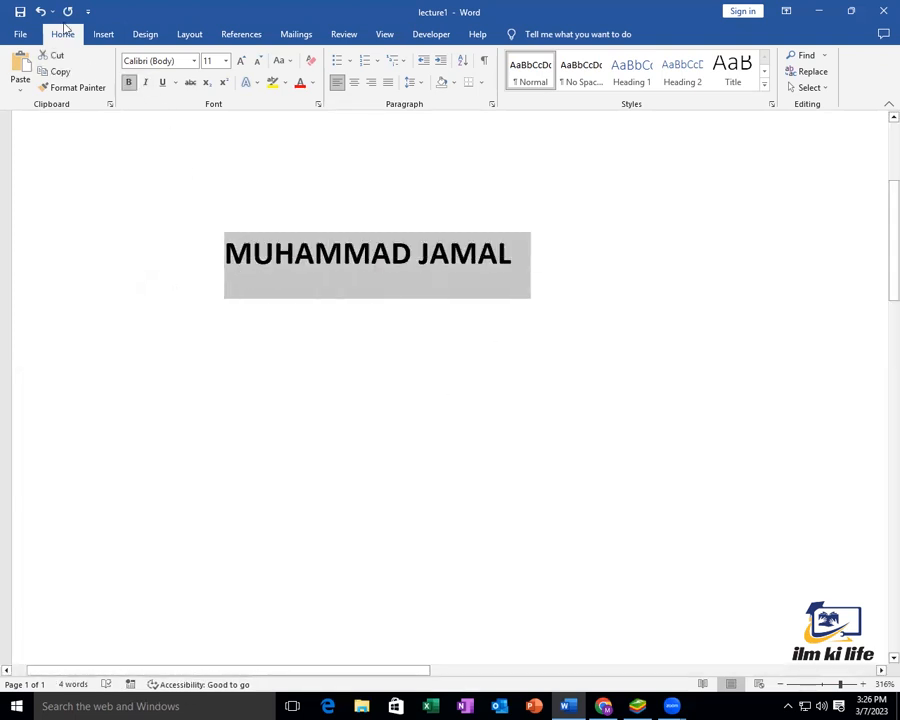
click(129, 83)
click(267, 292)
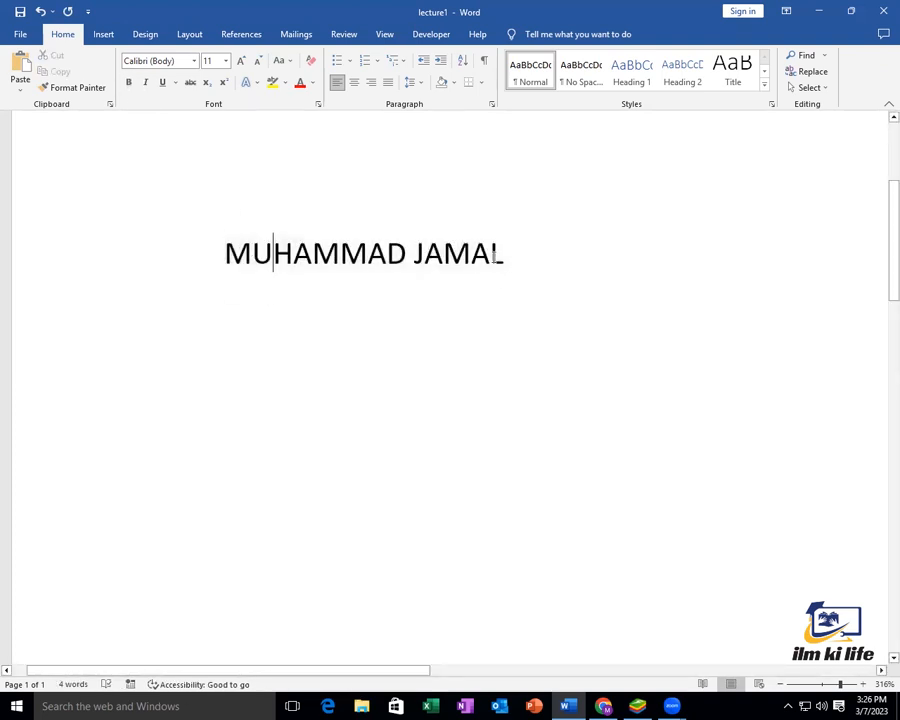
Apply and remove italic, then underline, on the name line, leaving it plain
drag(502, 254, 197, 265)
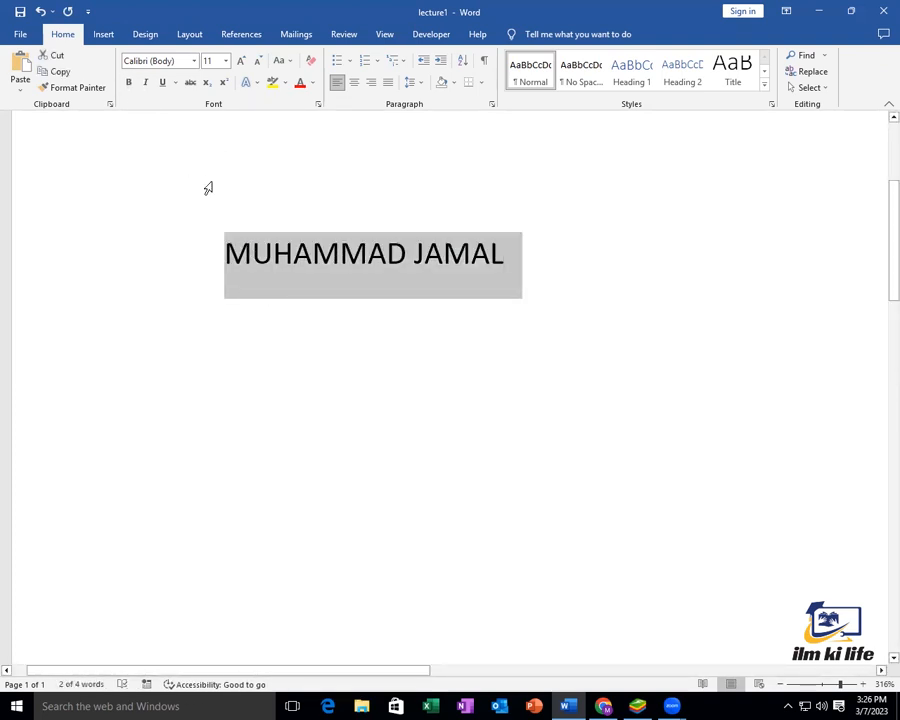
click(146, 83)
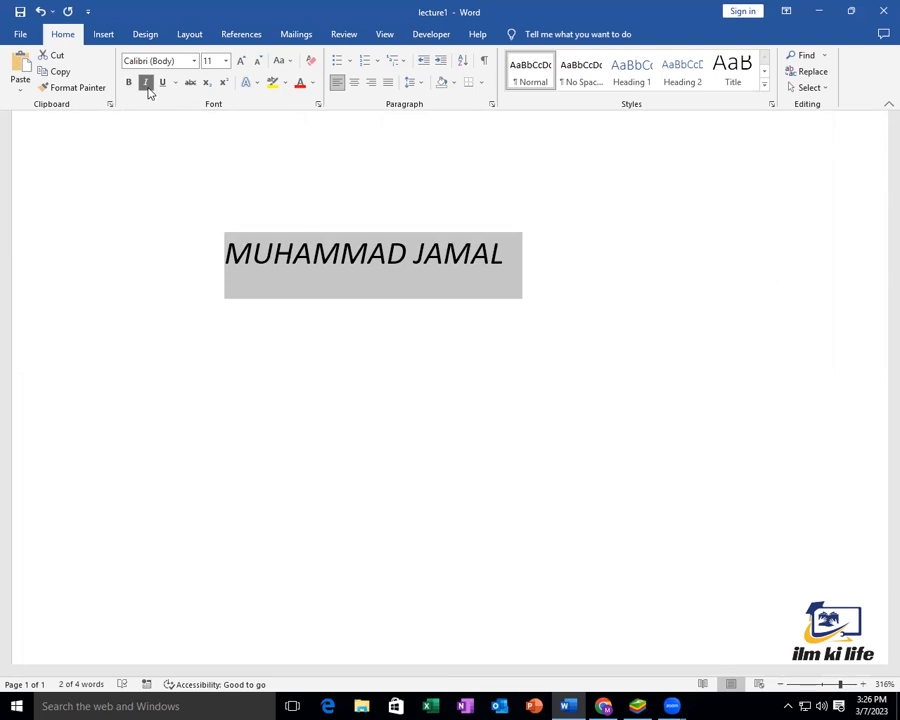
click(146, 83)
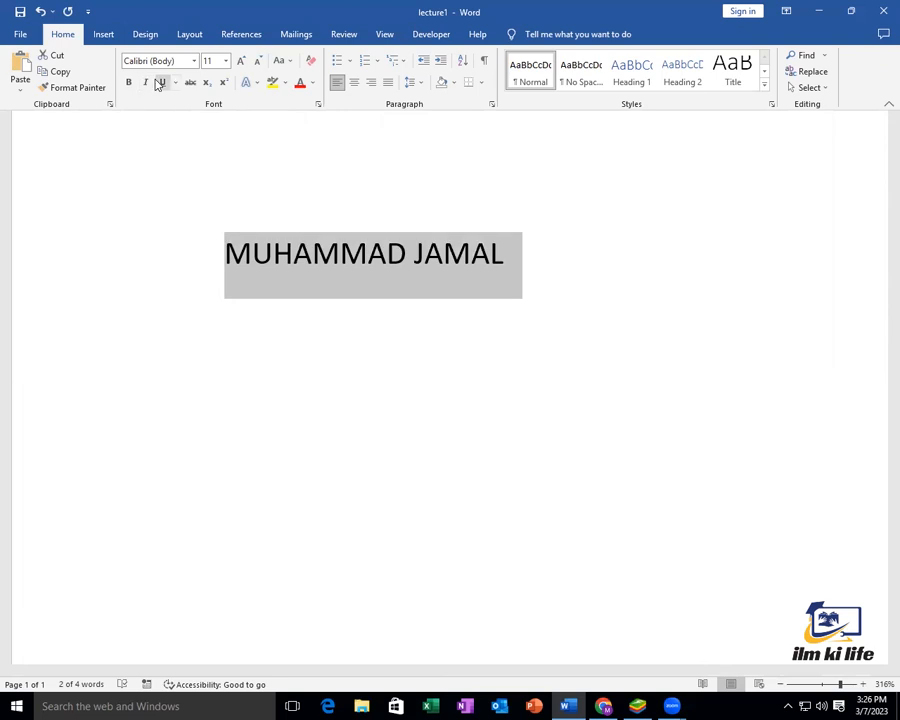
click(161, 84)
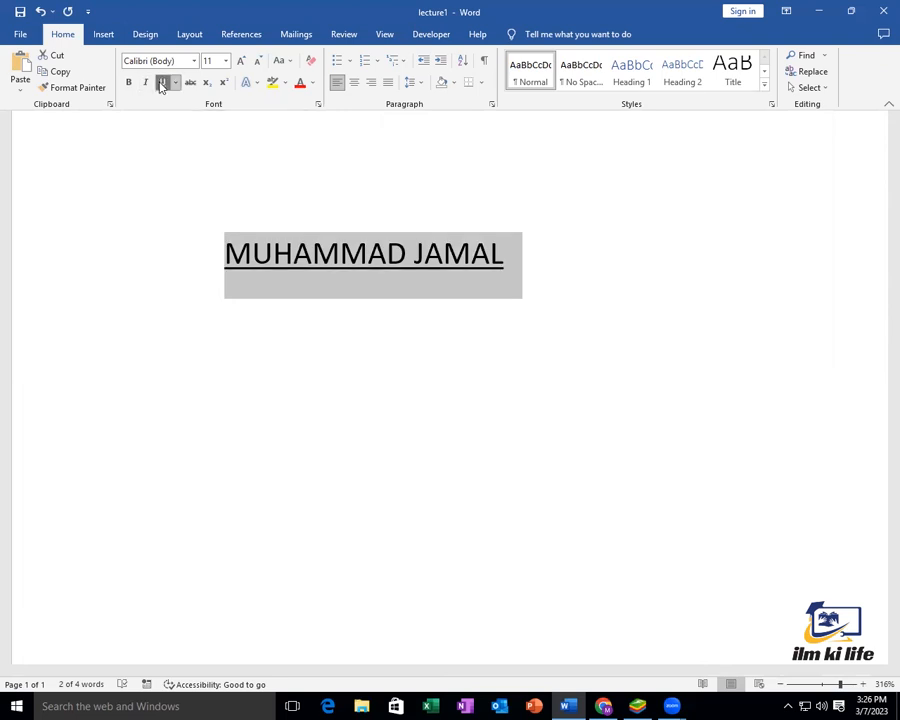
click(161, 84)
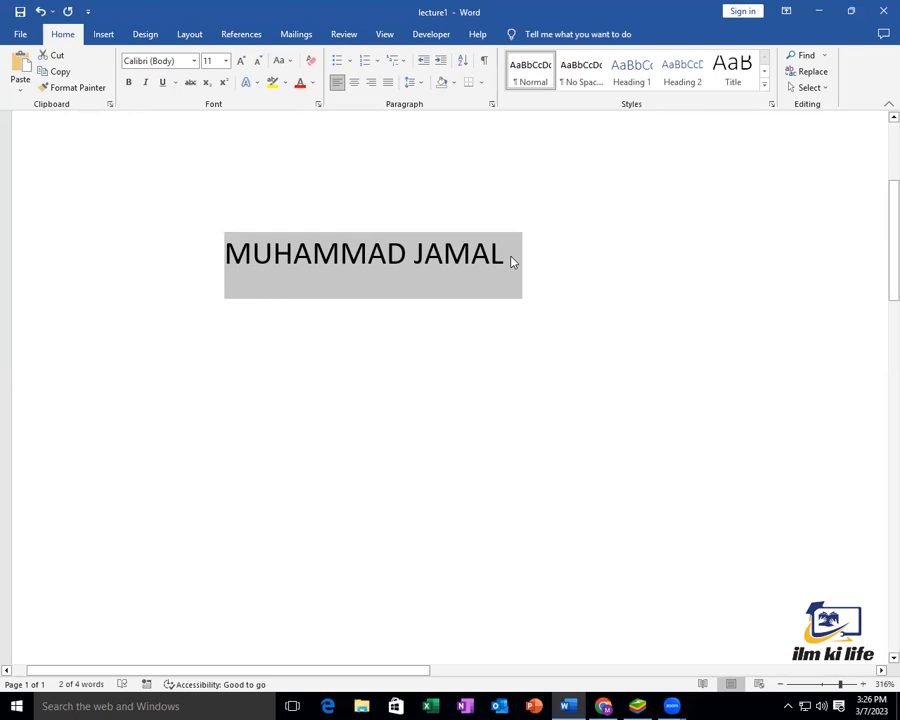
Give the top name line a double underline
click(177, 87)
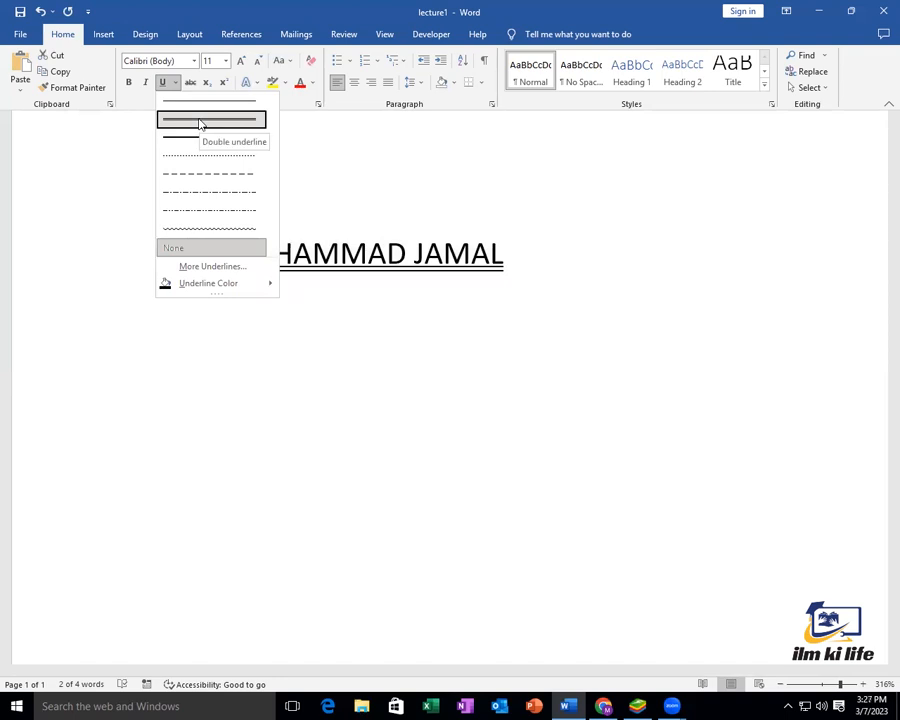
click(200, 122)
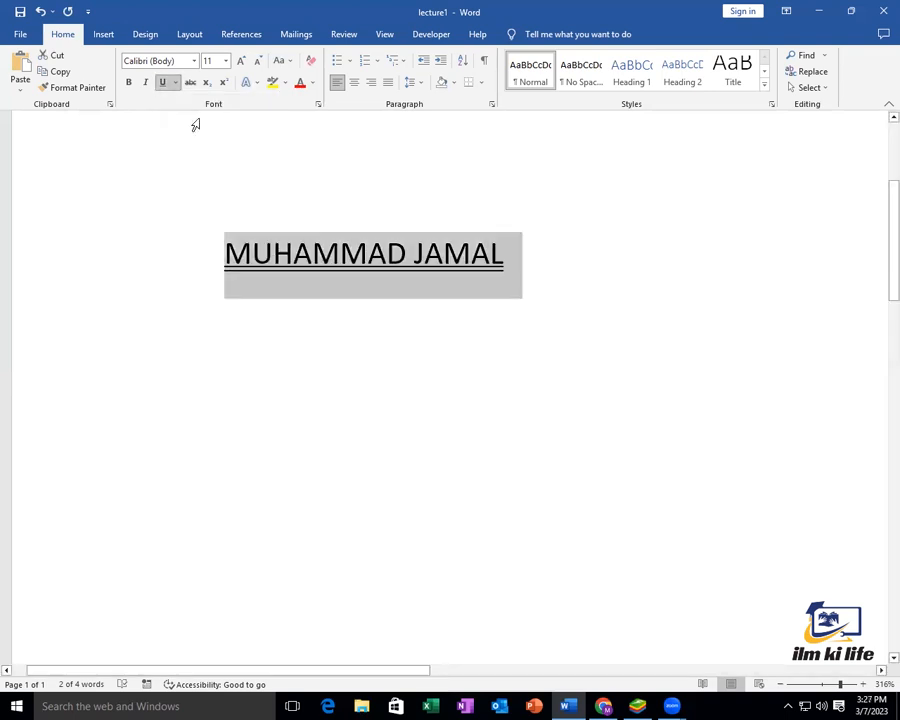
click(571, 396)
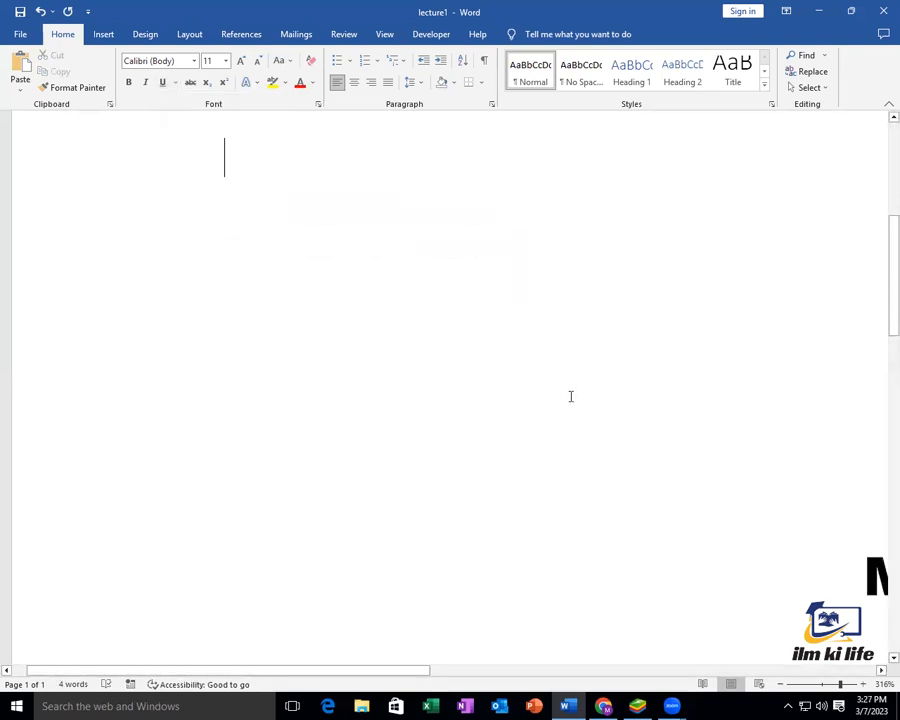
Delete the blank lines so the large name sits directly under the underlined line
scroll(571, 396, down, 2)
click(743, 364)
key(BackSpace)
key(BackSpace)
key(BackSpace)
key(BackSpace)
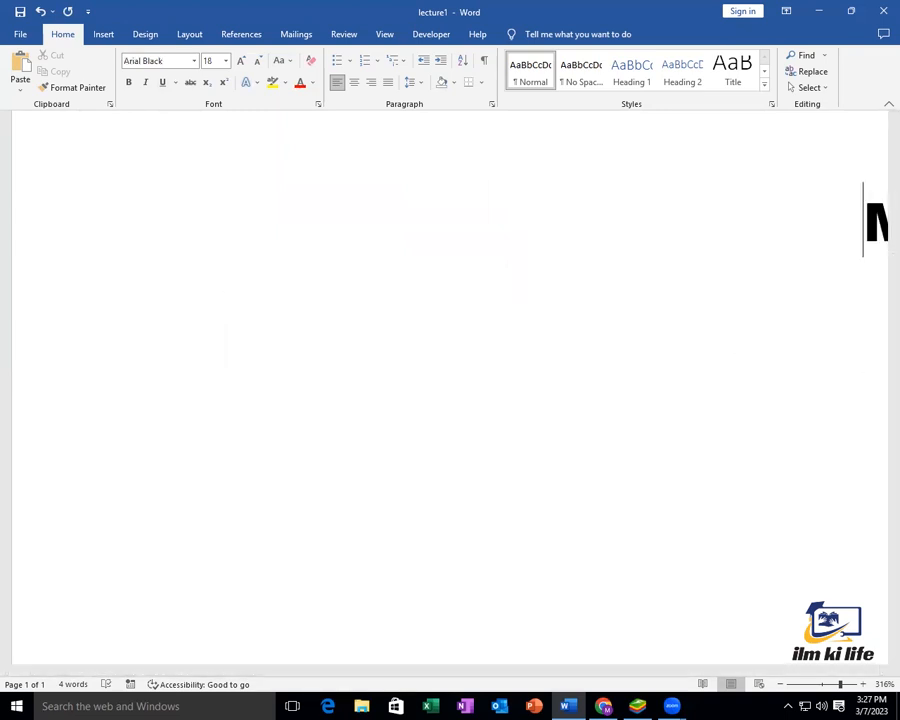
key(Delete)
key(Delete)
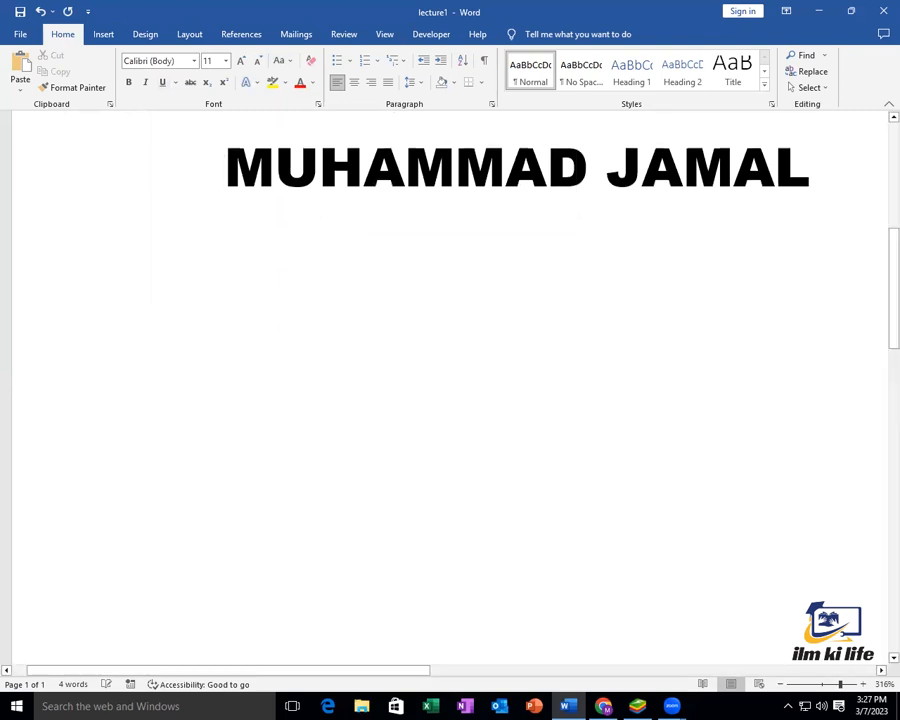
scroll(450, 390, up, 1)
key(BackSpace)
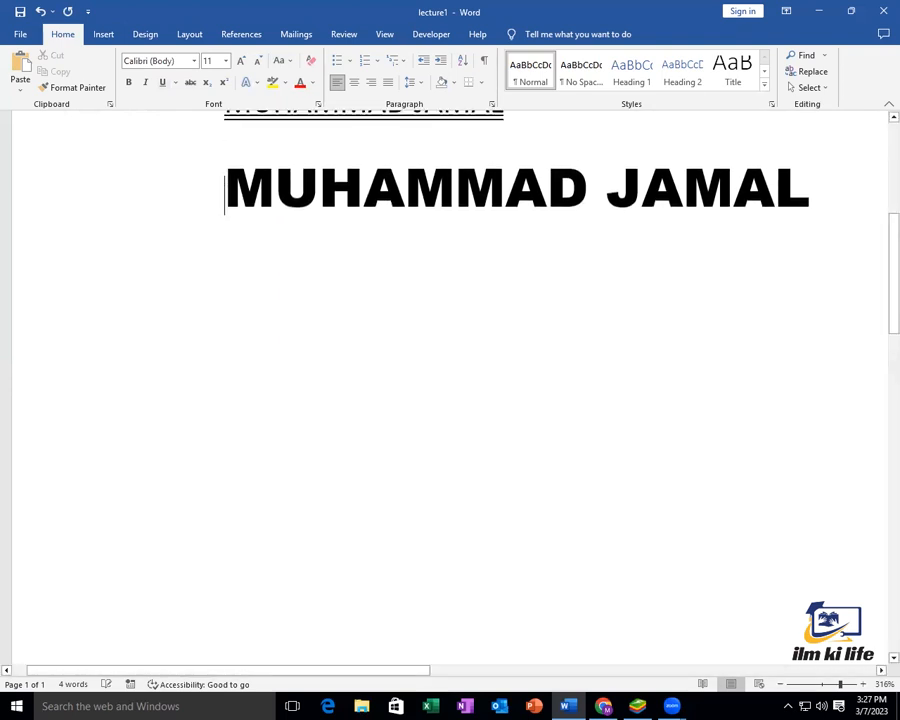
scroll(797, 327, up, 2)
Give the large Arial Black name a thick underline coloured Blue, Accent 5
drag(805, 300, 226, 295)
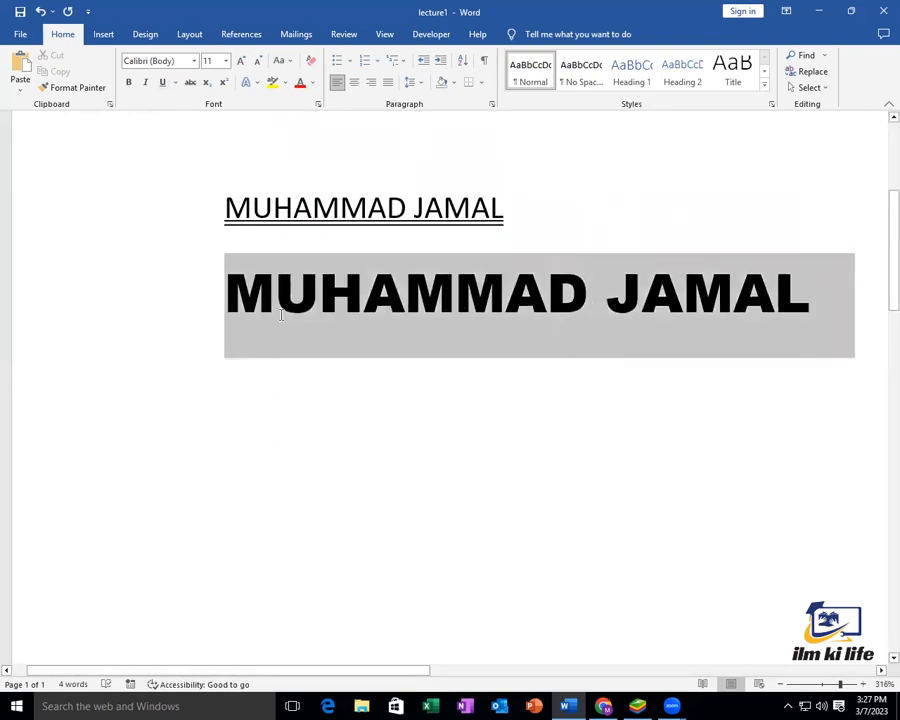
click(175, 83)
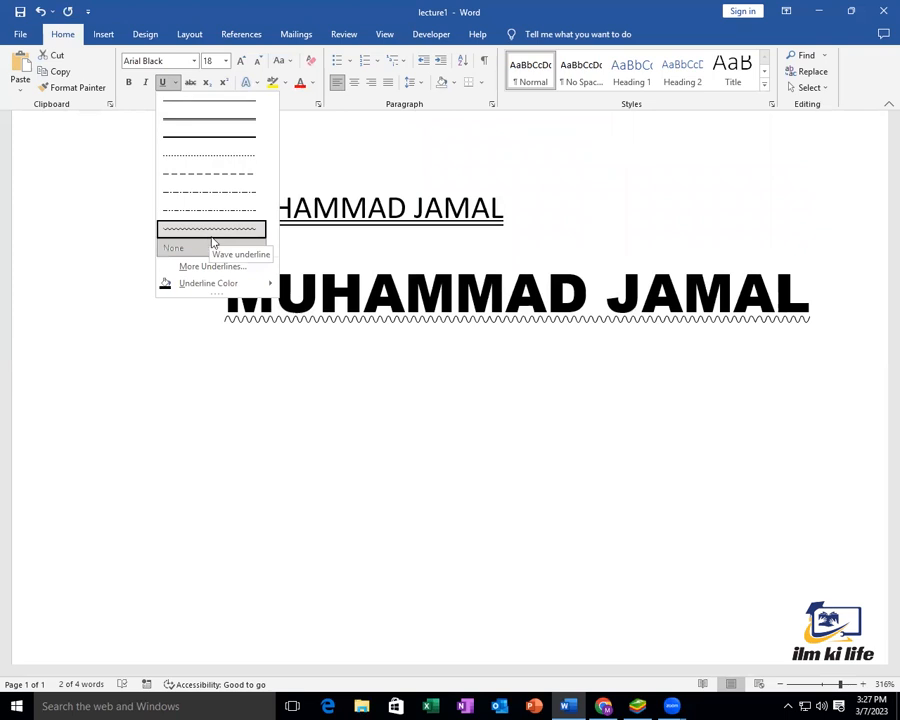
click(231, 145)
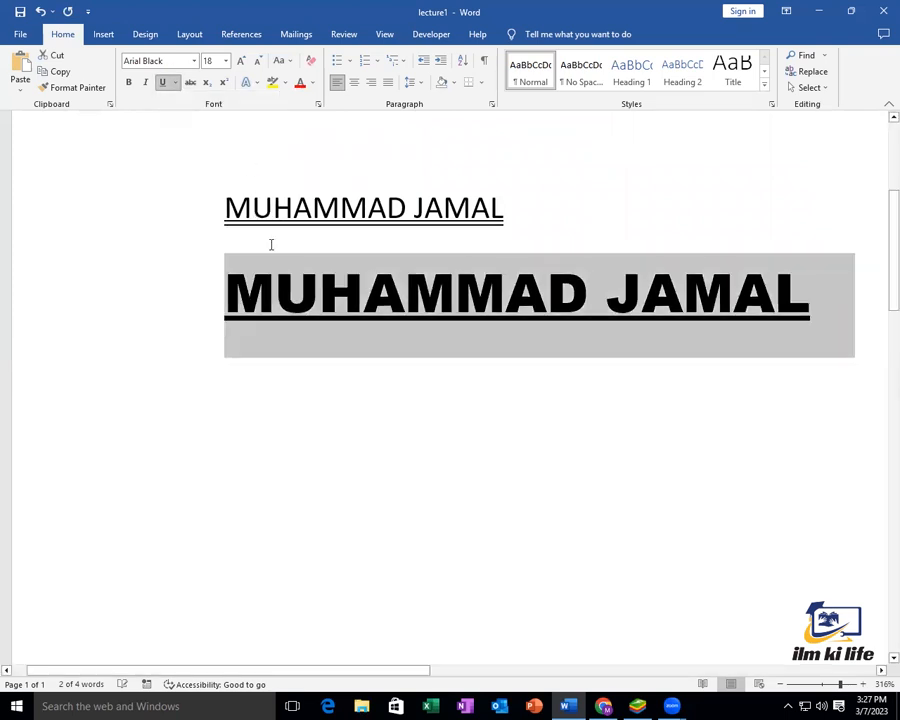
click(177, 84)
mouse_move(212, 285)
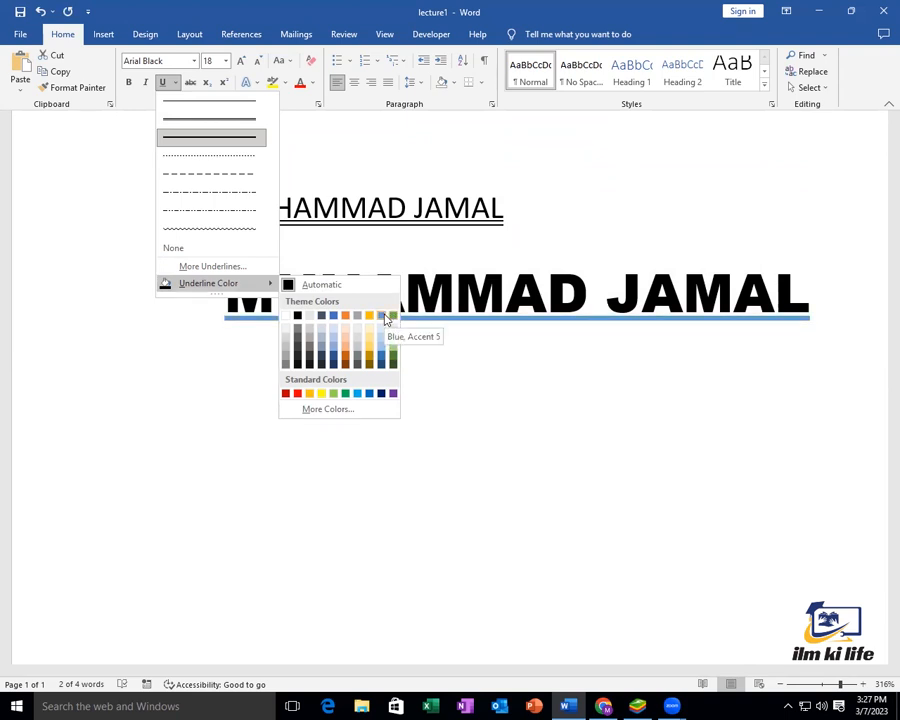
click(386, 318)
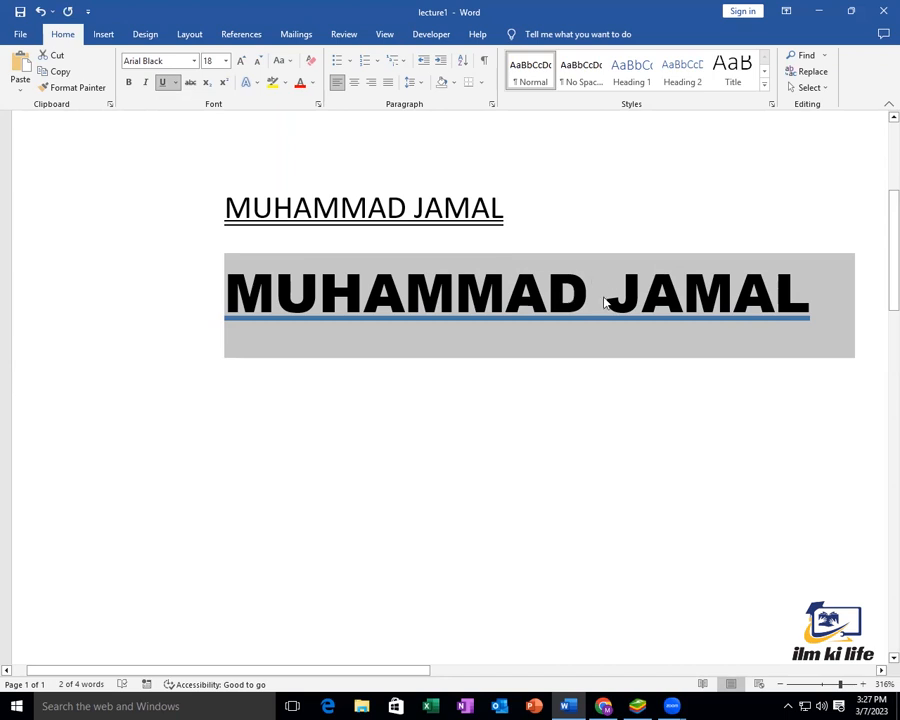
drag(829, 287, 220, 288)
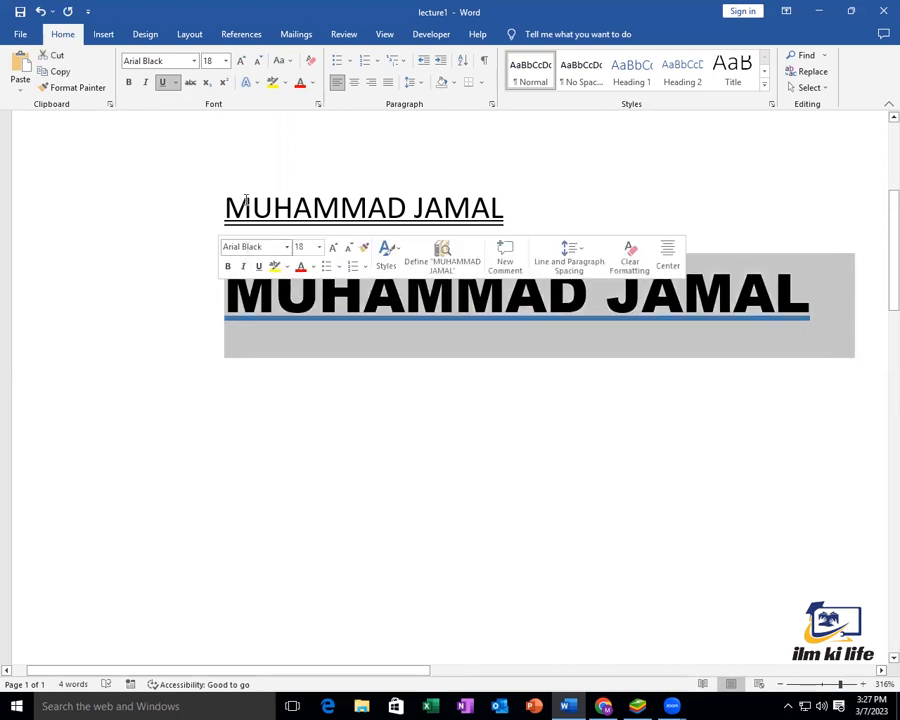
Apply strikethrough to the large Arial Black name and reselect it
click(193, 85)
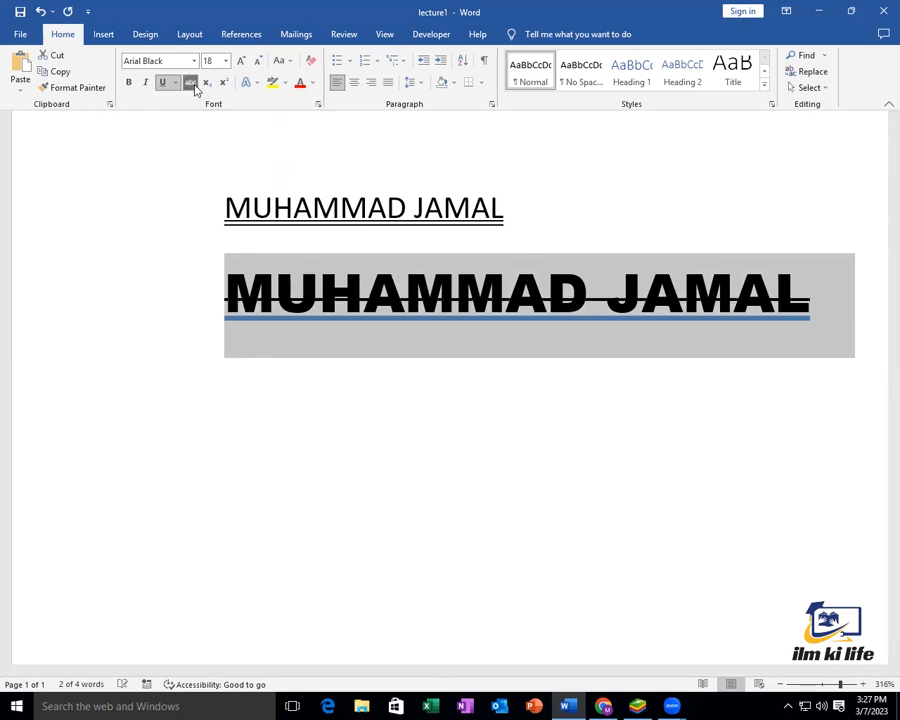
click(489, 404)
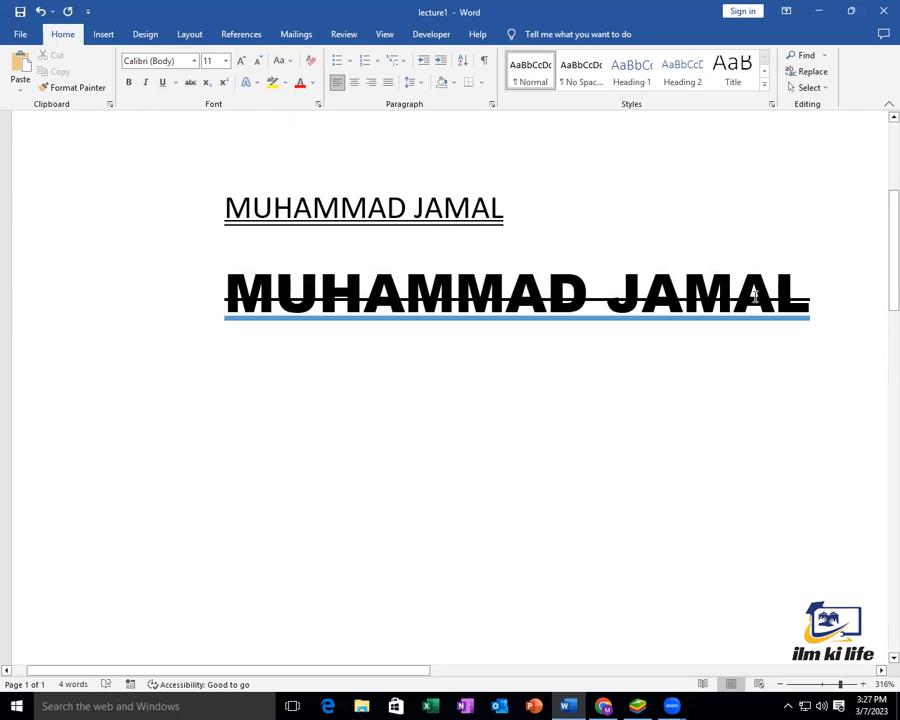
drag(840, 305, 300, 292)
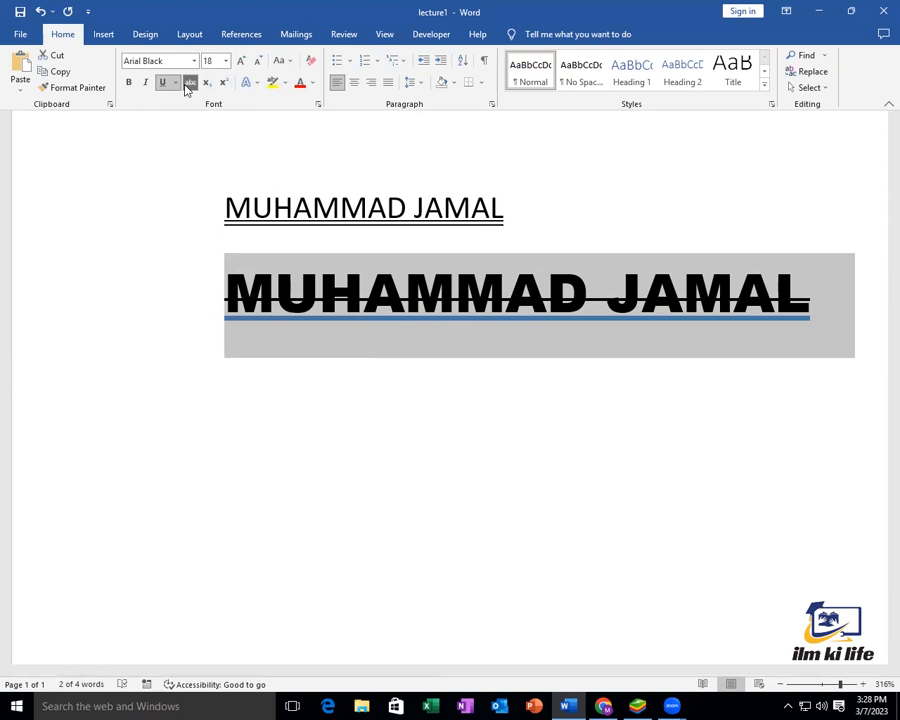
Colour the large name dark green and set its text highlight to No Color
click(314, 88)
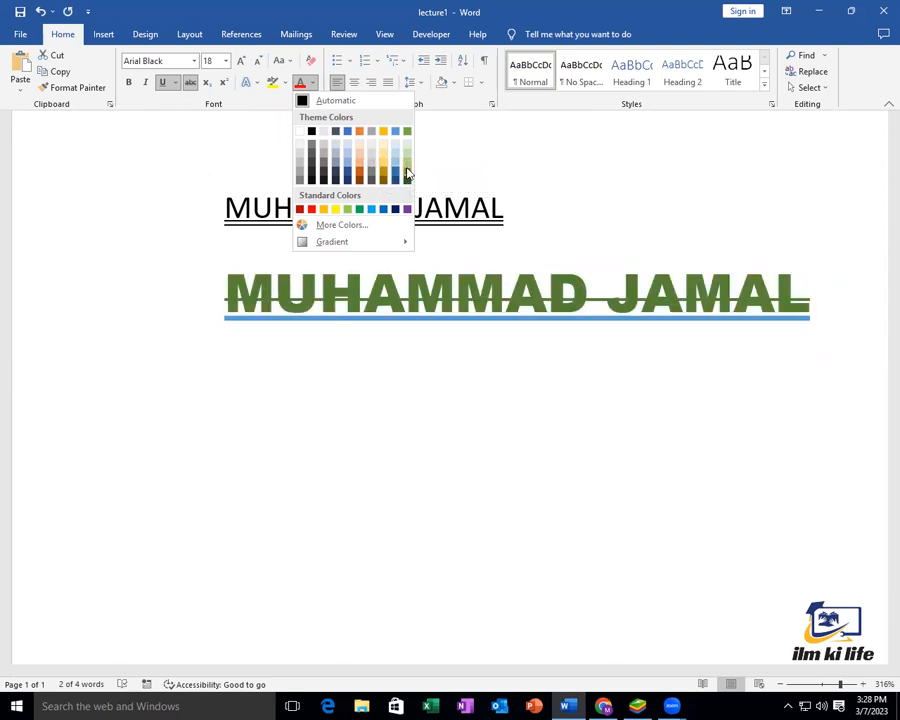
click(407, 175)
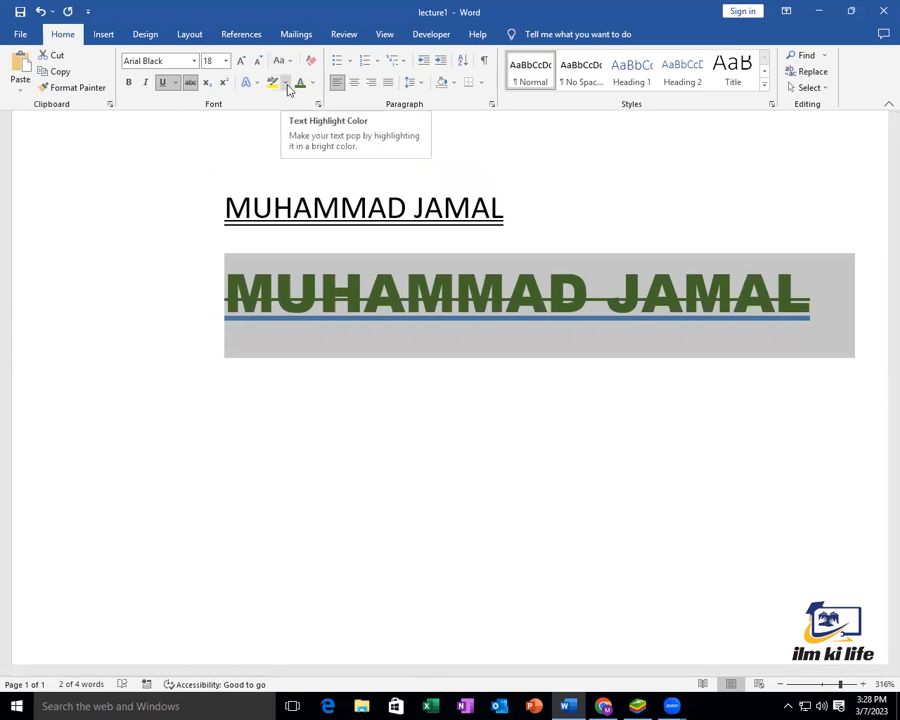
click(287, 86)
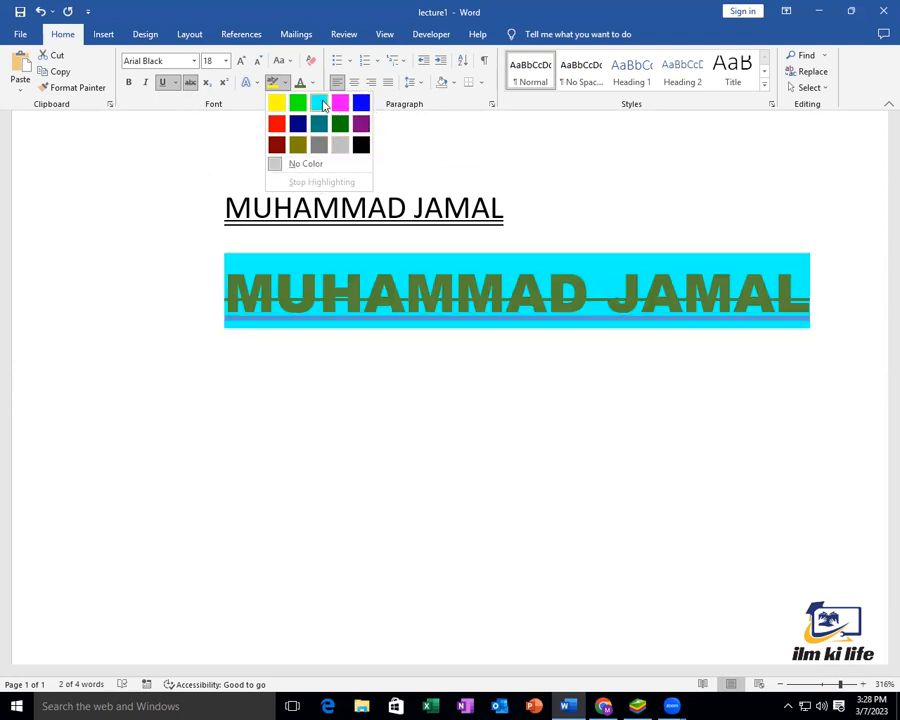
click(282, 166)
click(506, 242)
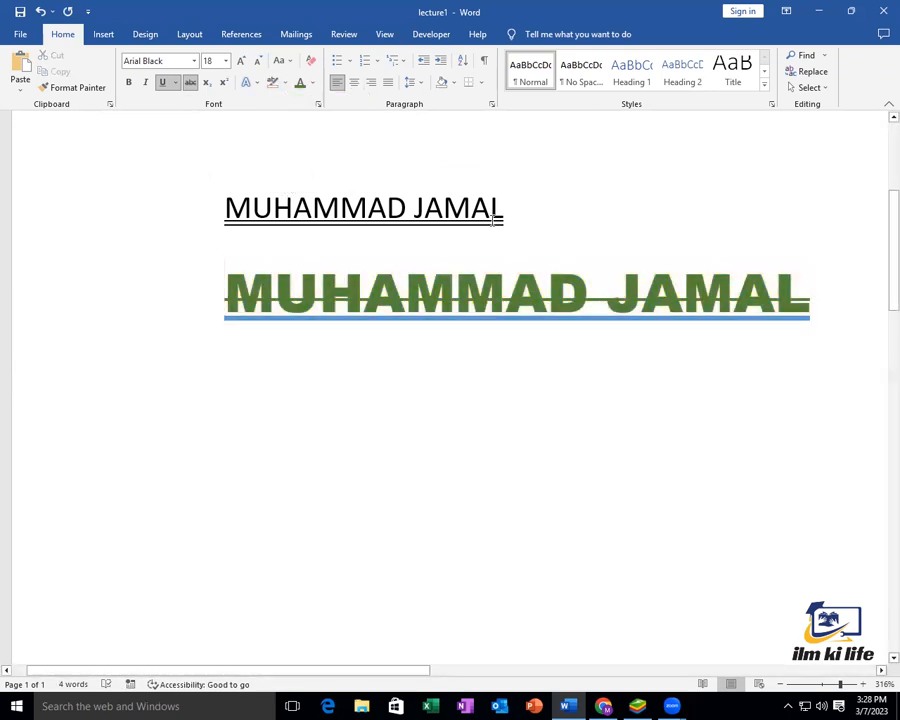
drag(820, 283, 213, 313)
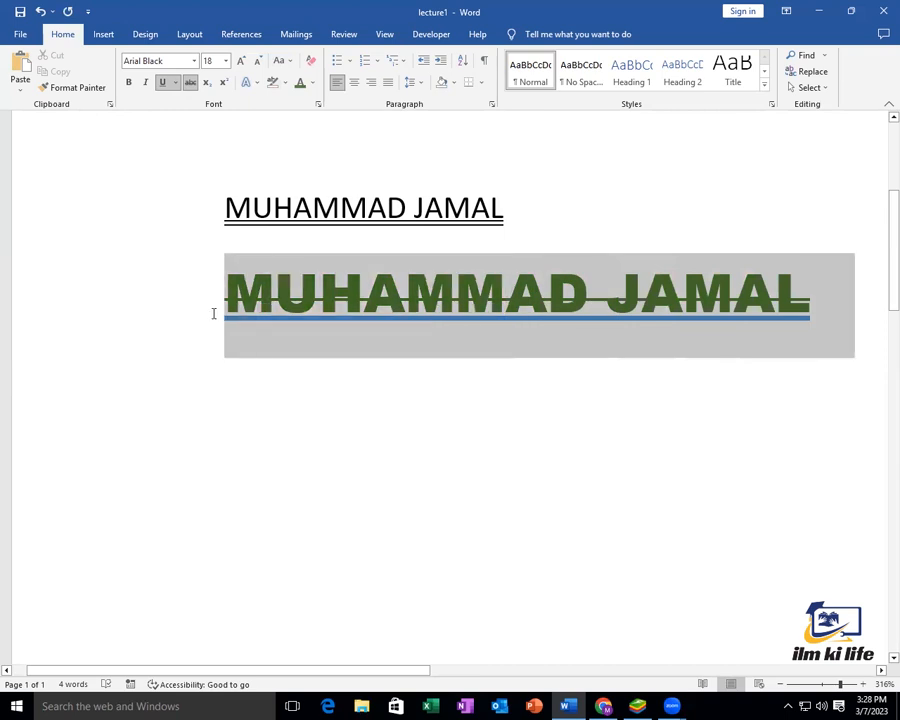
Apply the orange outlined style from the text effects gallery's third row to the large name
click(258, 84)
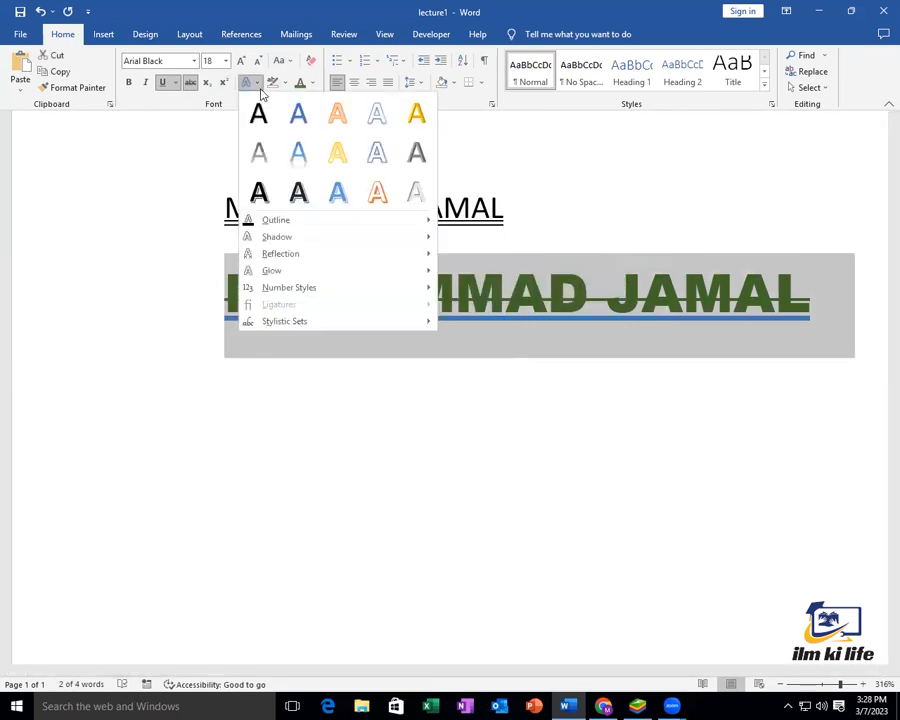
mouse_move(311, 226)
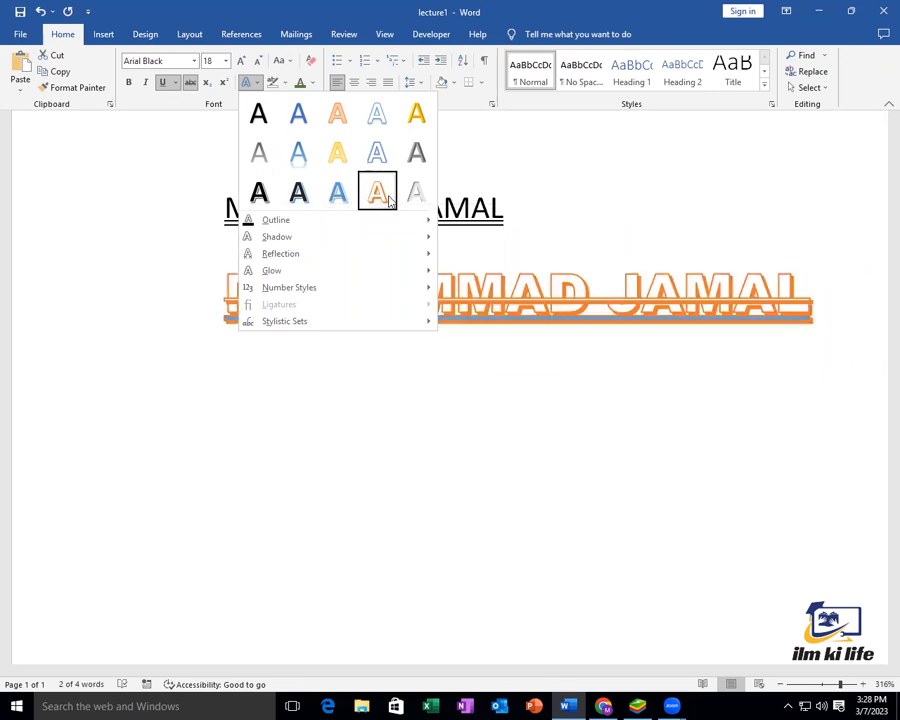
click(375, 193)
click(452, 360)
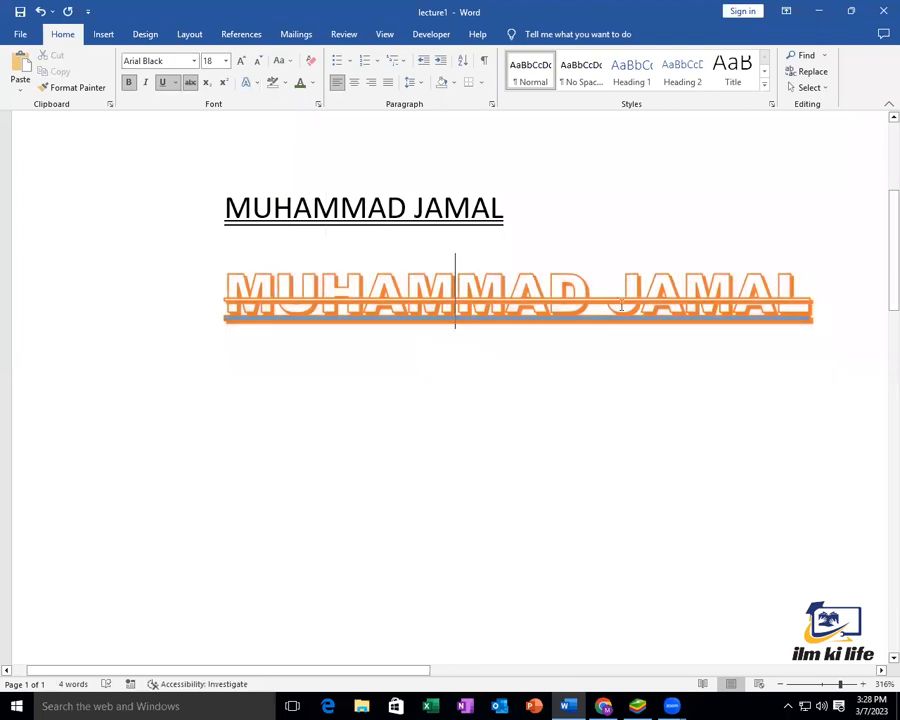
Reselect only the large second name line for another text effect
drag(816, 304, 232, 160)
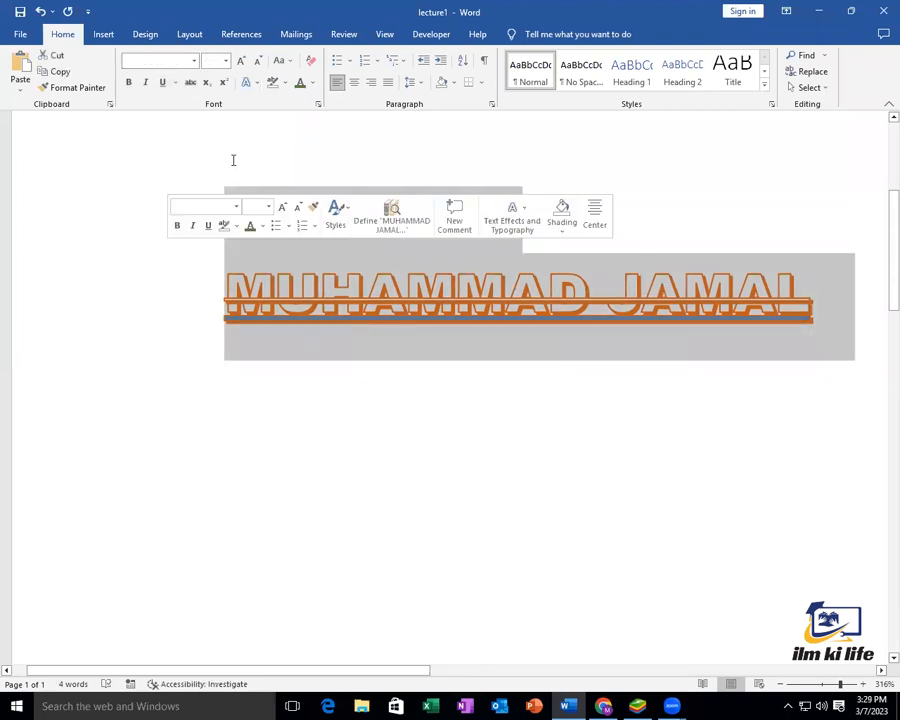
click(464, 310)
drag(796, 304, 190, 295)
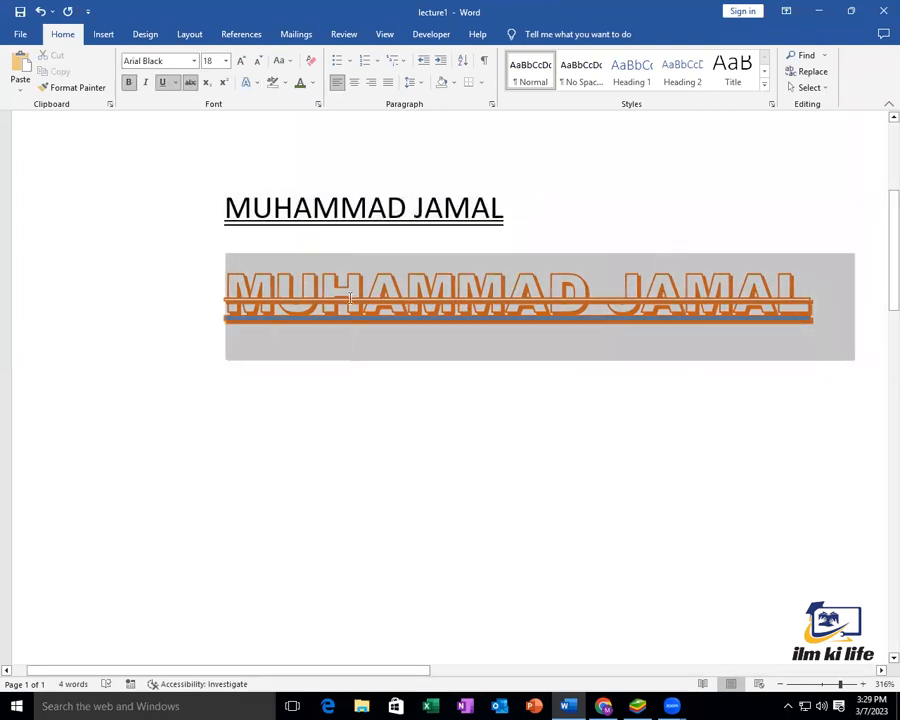
click(254, 85)
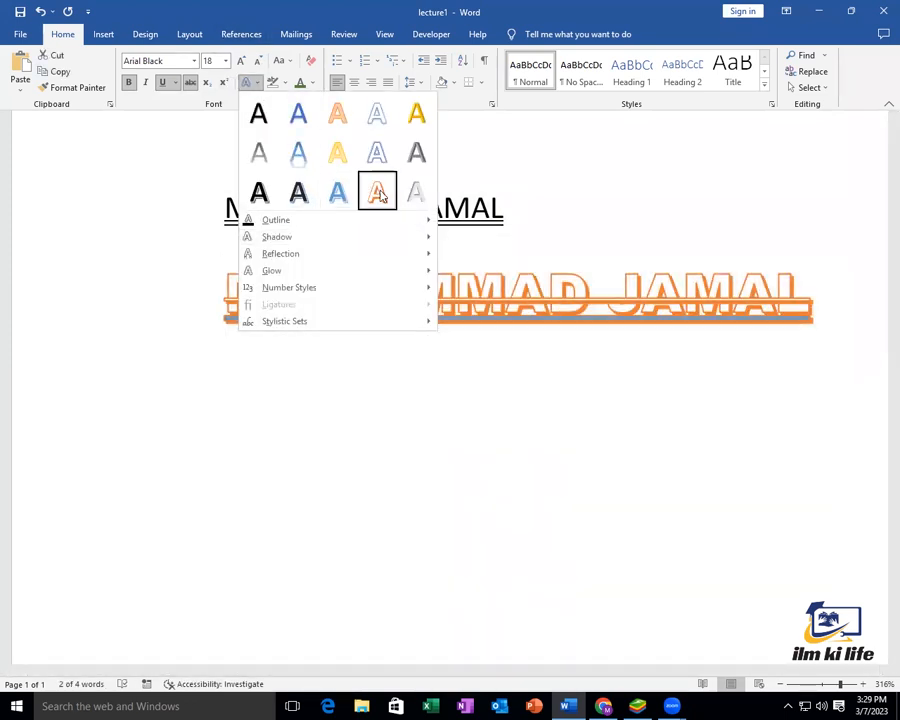
Add a Perspective: Lower Left shadow to the large name from Text Effects > Shadow
mouse_move(350, 218)
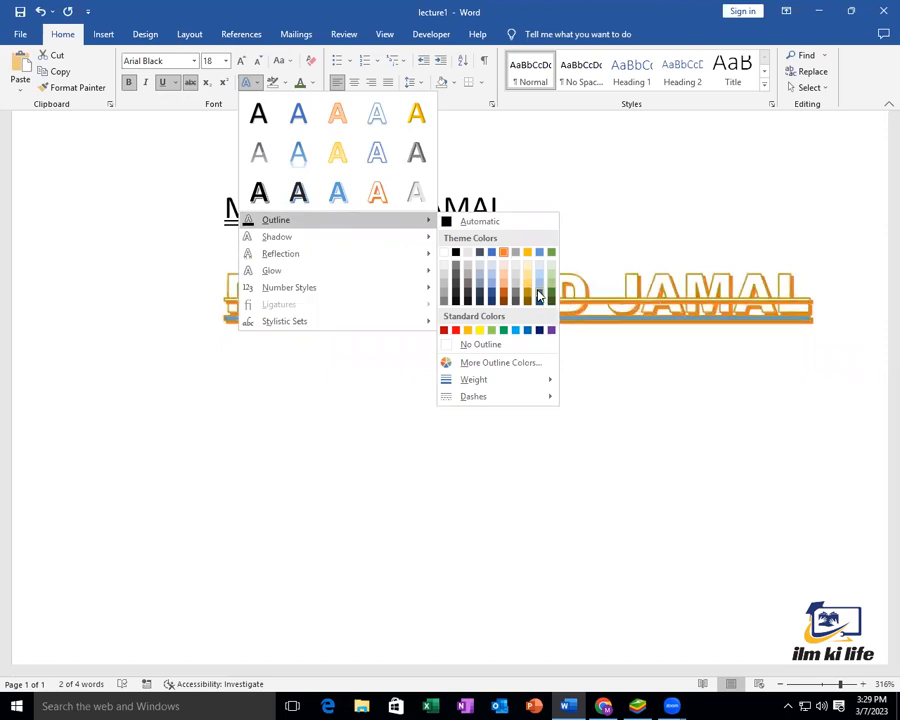
key(Escape)
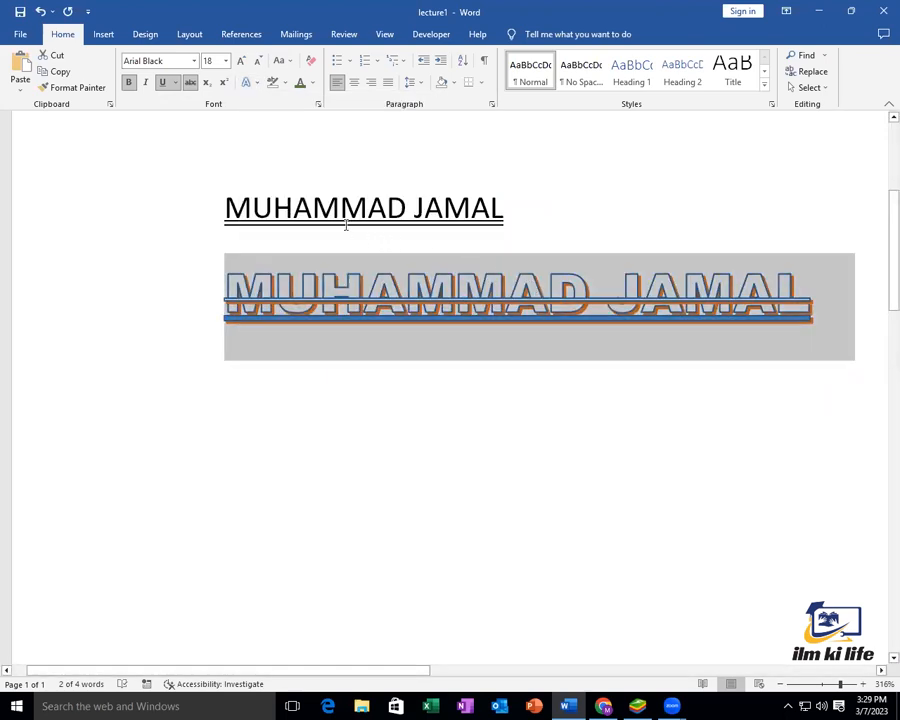
click(248, 82)
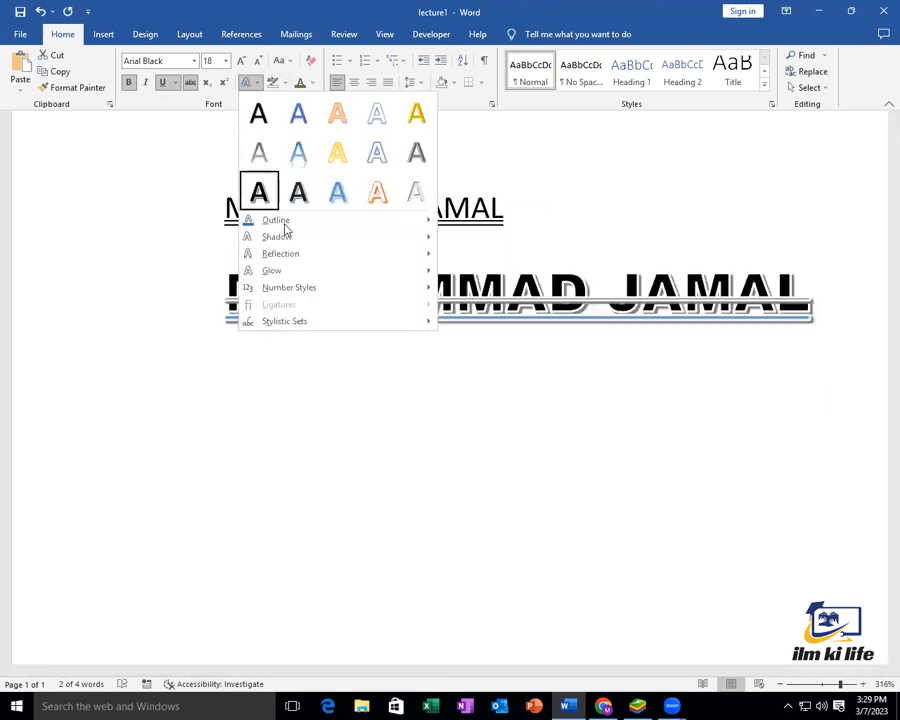
mouse_move(291, 243)
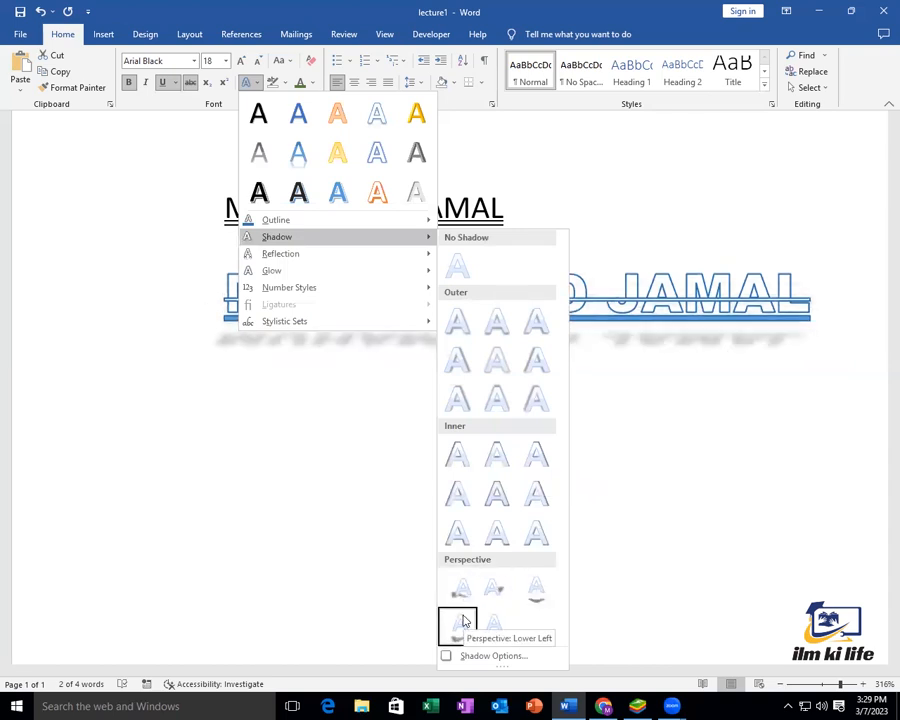
click(463, 622)
click(416, 434)
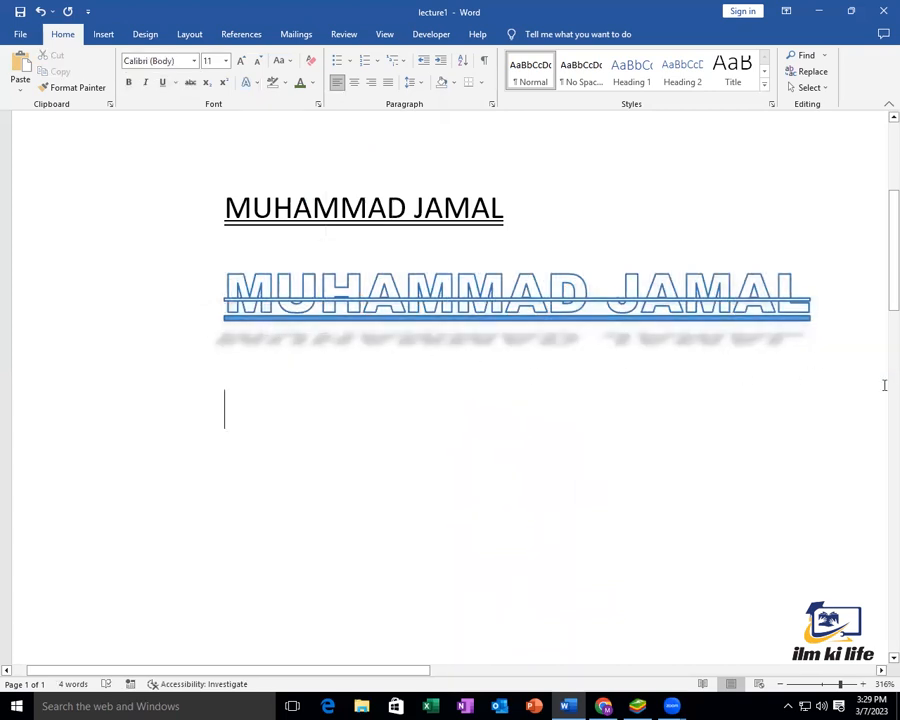
Select the name WordArt, open its detailed shadow settings and lower the shadow transparency
triple_click(693, 300)
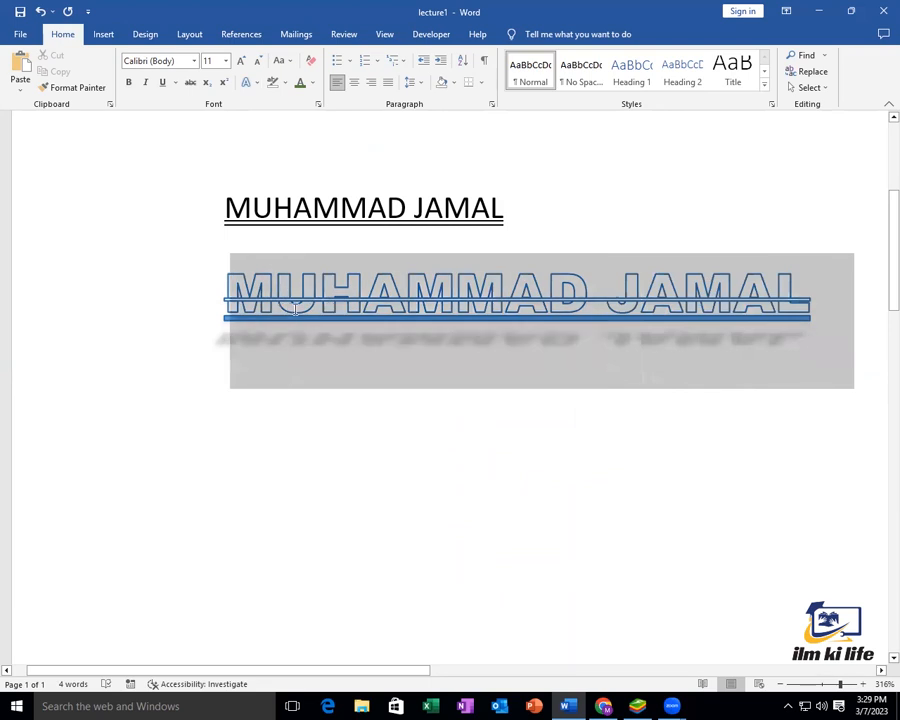
click(250, 83)
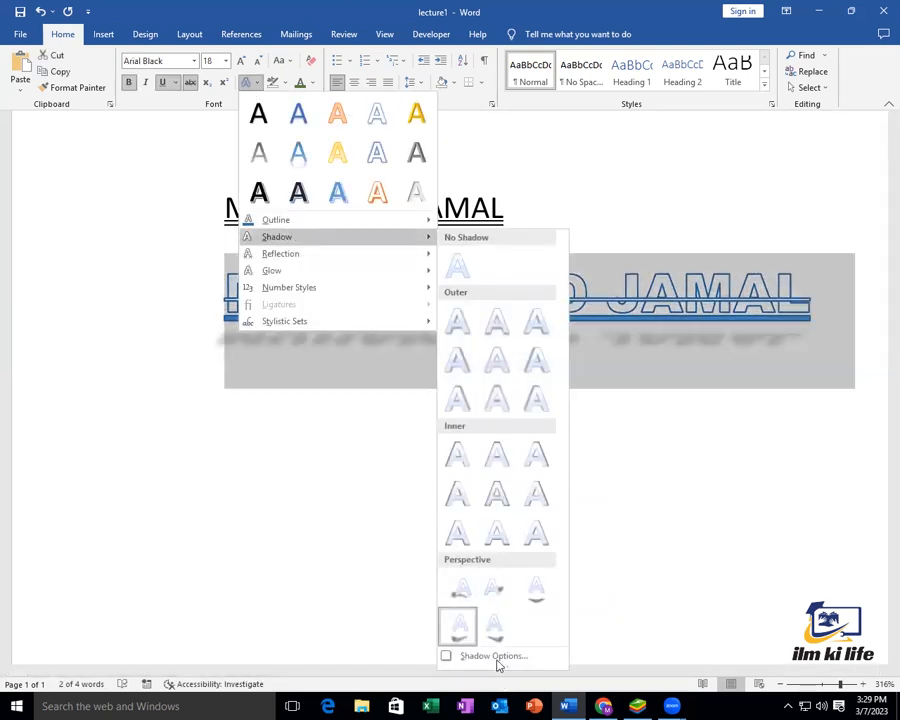
click(491, 657)
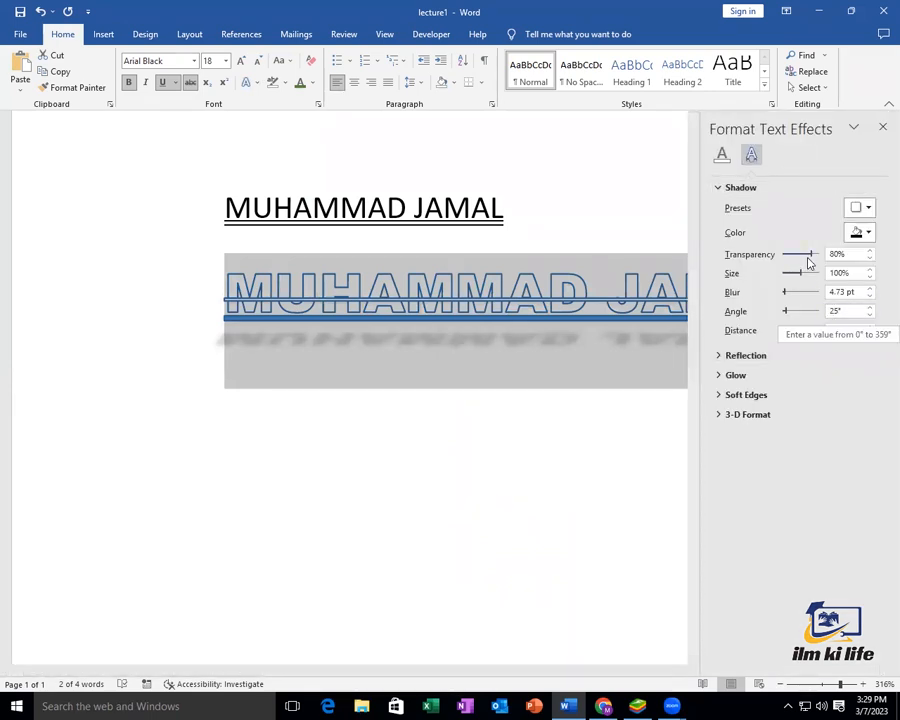
mouse_move(811, 256)
mouse_down()
mouse_move(783, 258)
mouse_move(812, 259)
mouse_move(801, 259)
mouse_up()
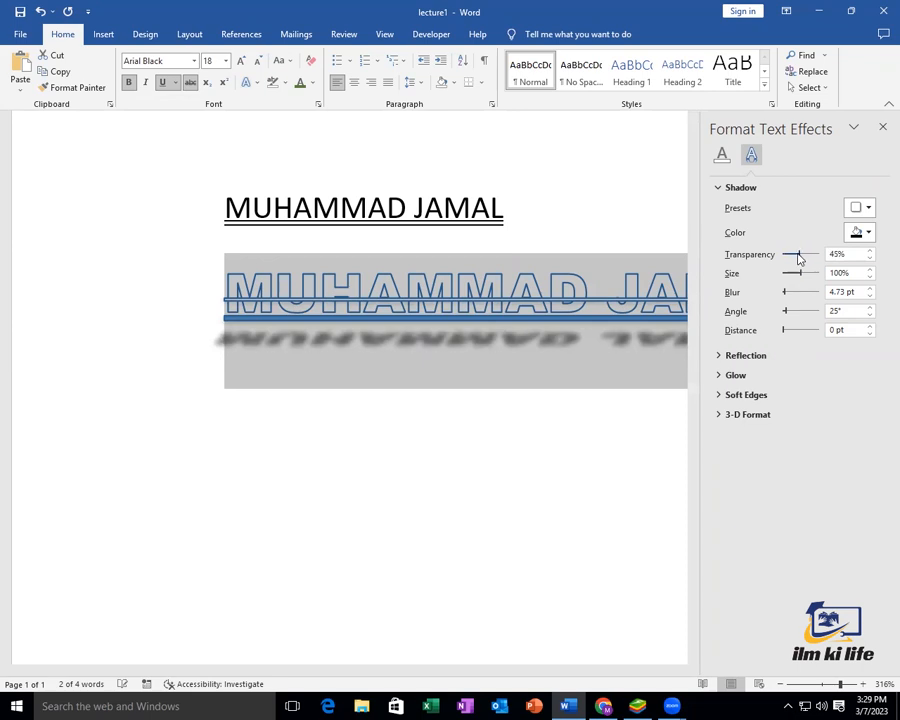
Make the shadow dark green with 45% transparency and a 0° angle
click(869, 233)
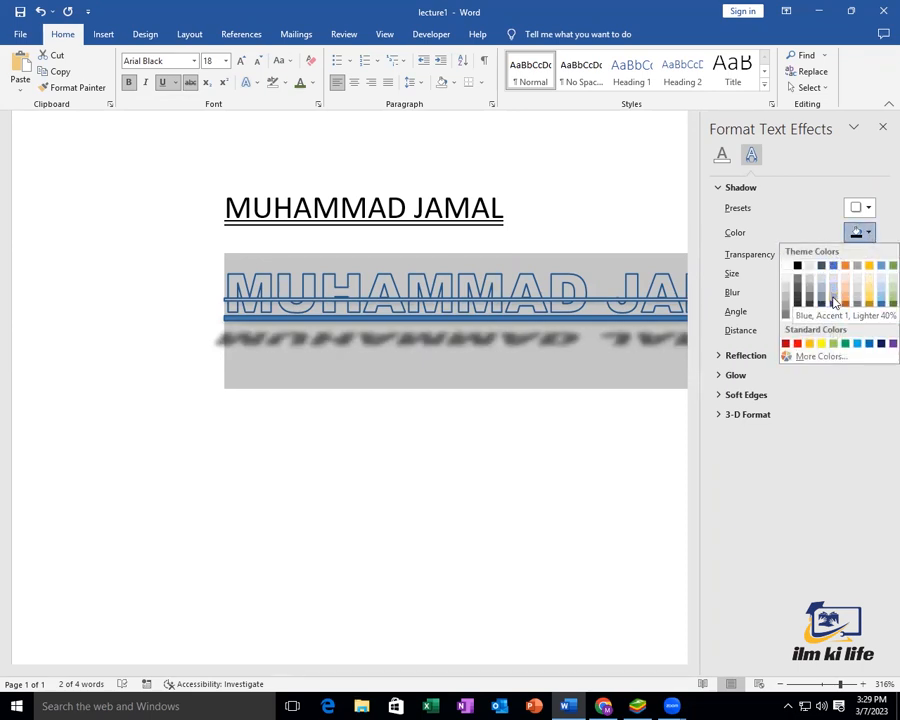
click(833, 295)
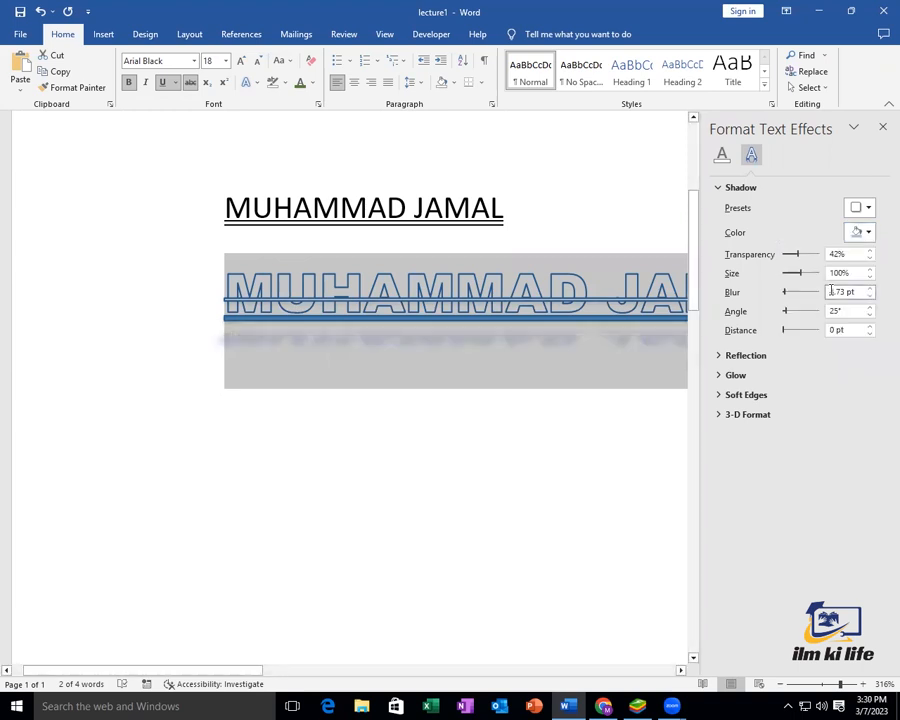
click(865, 234)
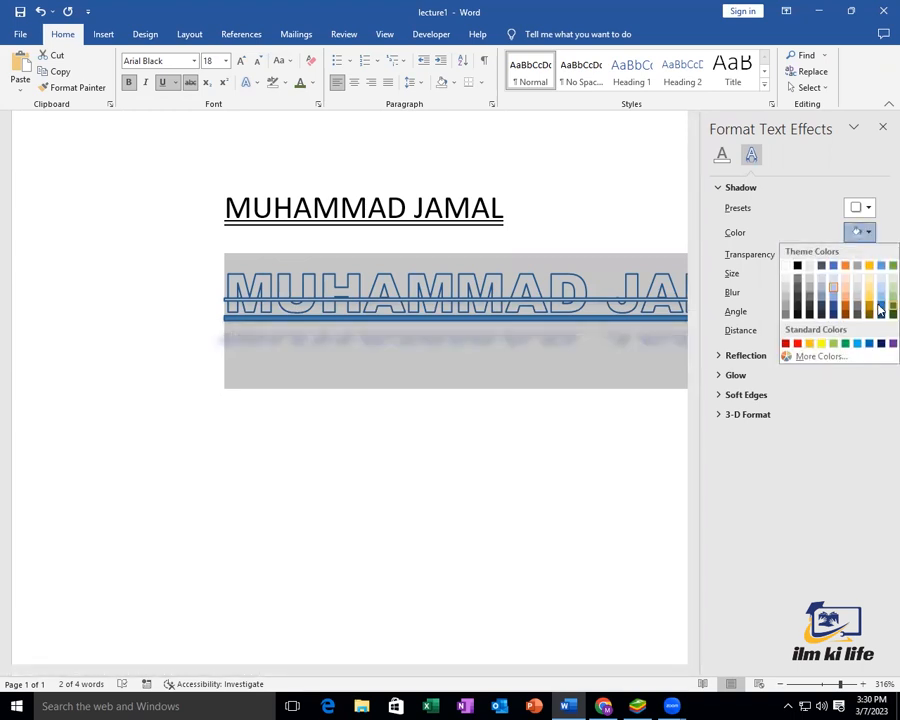
click(879, 310)
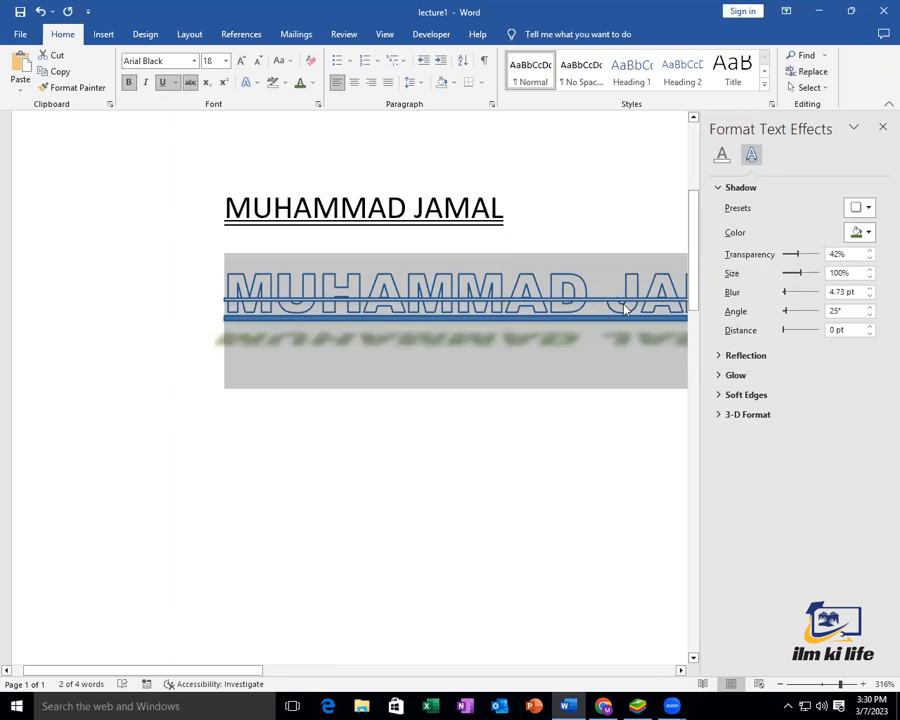
drag(810, 256, 785, 295)
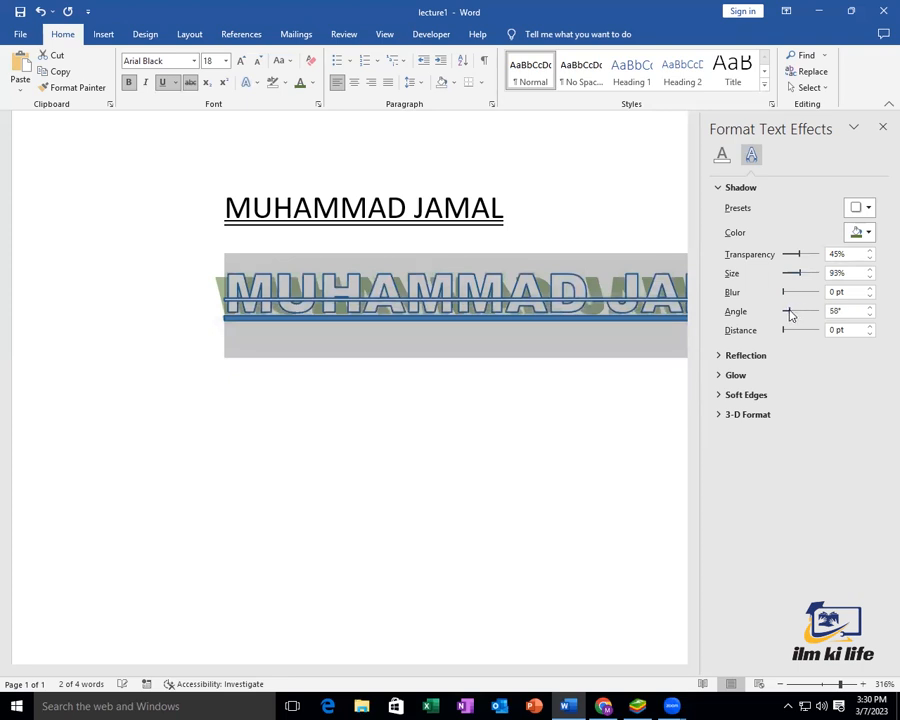
drag(801, 313, 783, 330)
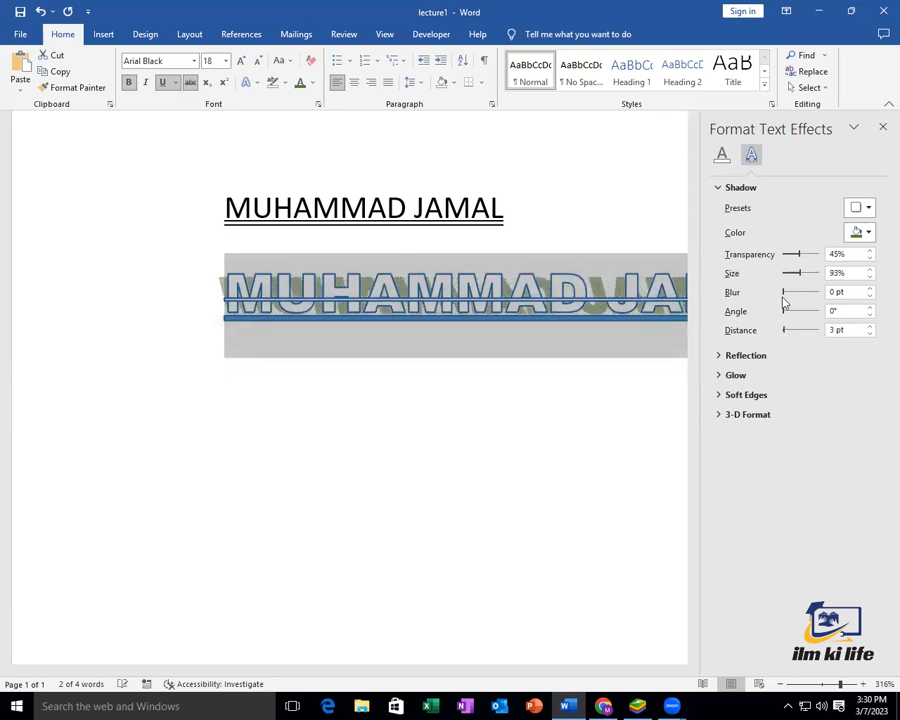
Lower the reflection transparency slightly, then close the Format Text Effects pane
click(718, 188)
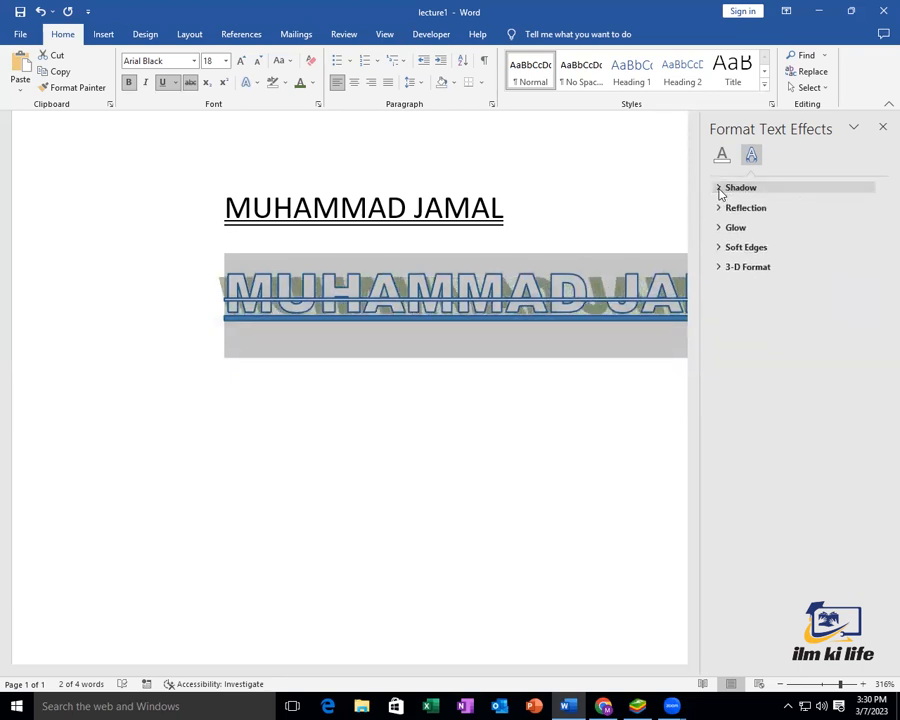
click(719, 208)
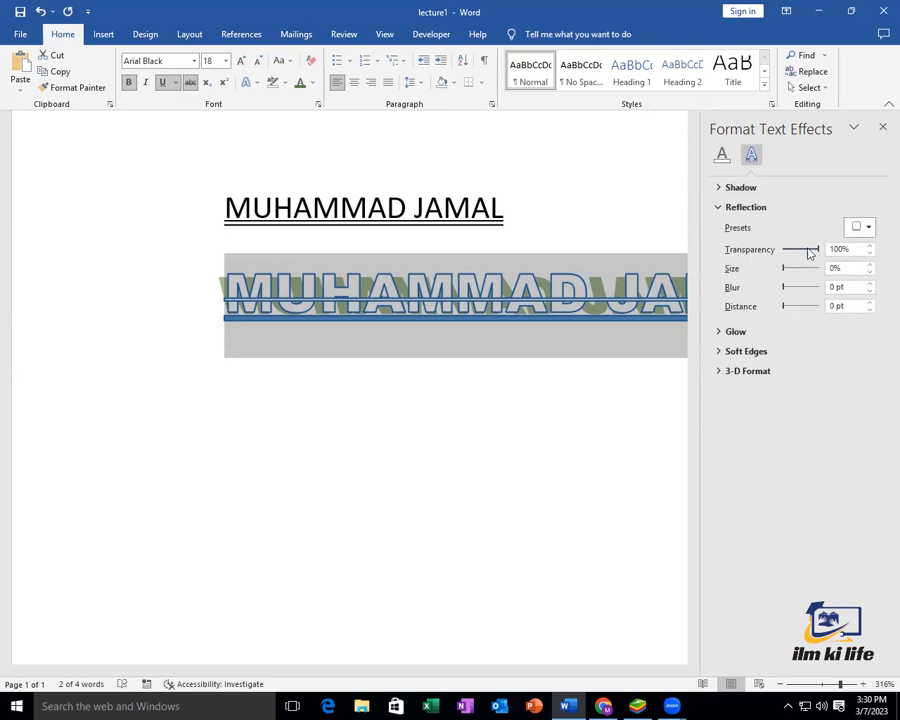
drag(817, 253, 802, 254)
click(726, 189)
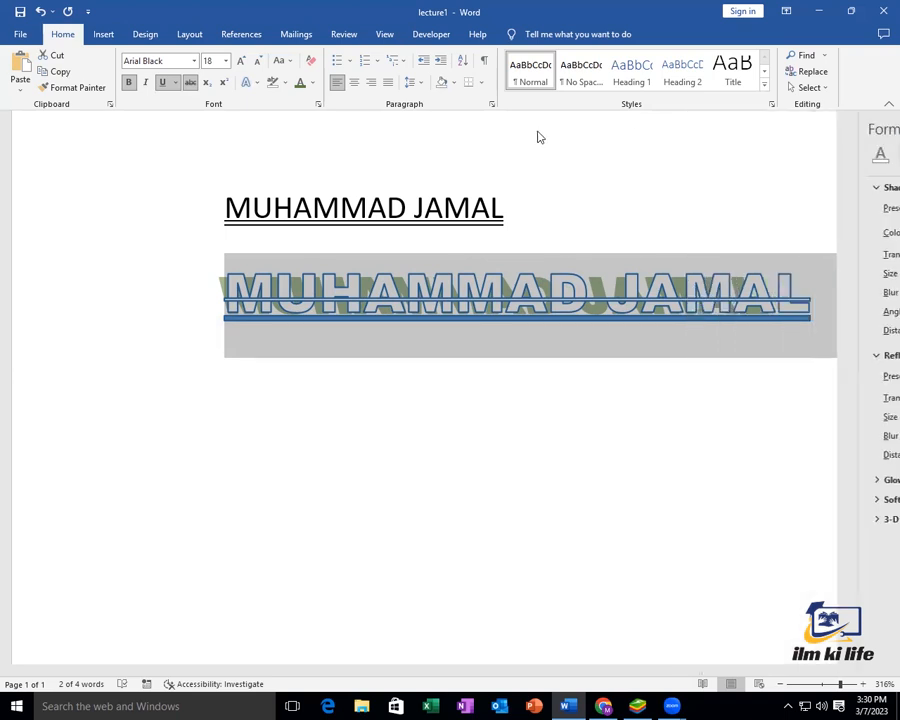
click(882, 127)
click(249, 82)
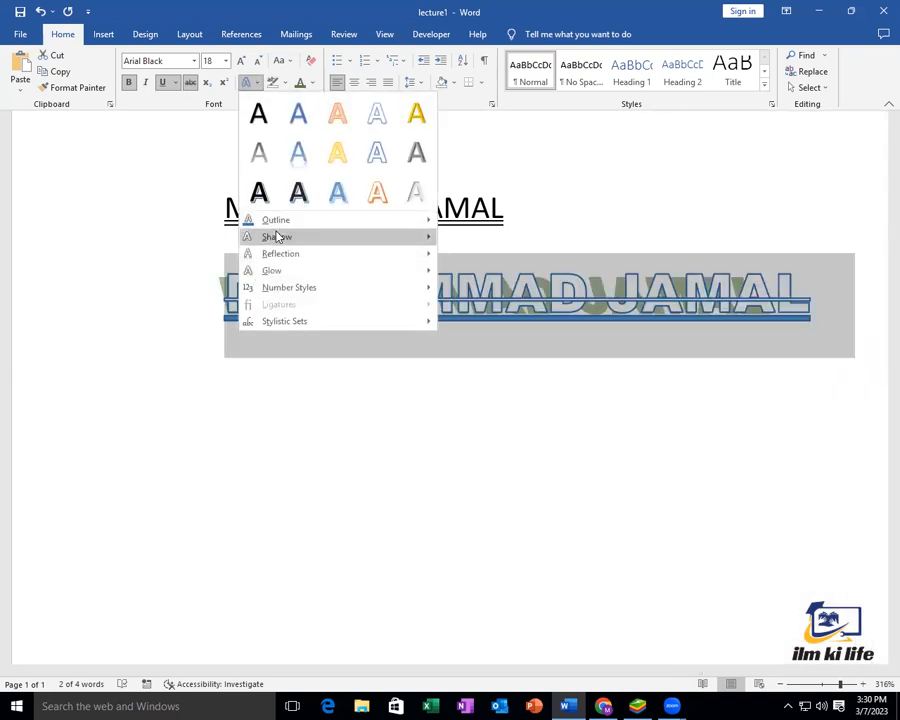
Remove the WordArt's shadow and apply the full reflection variation
mouse_move(277, 236)
click(457, 265)
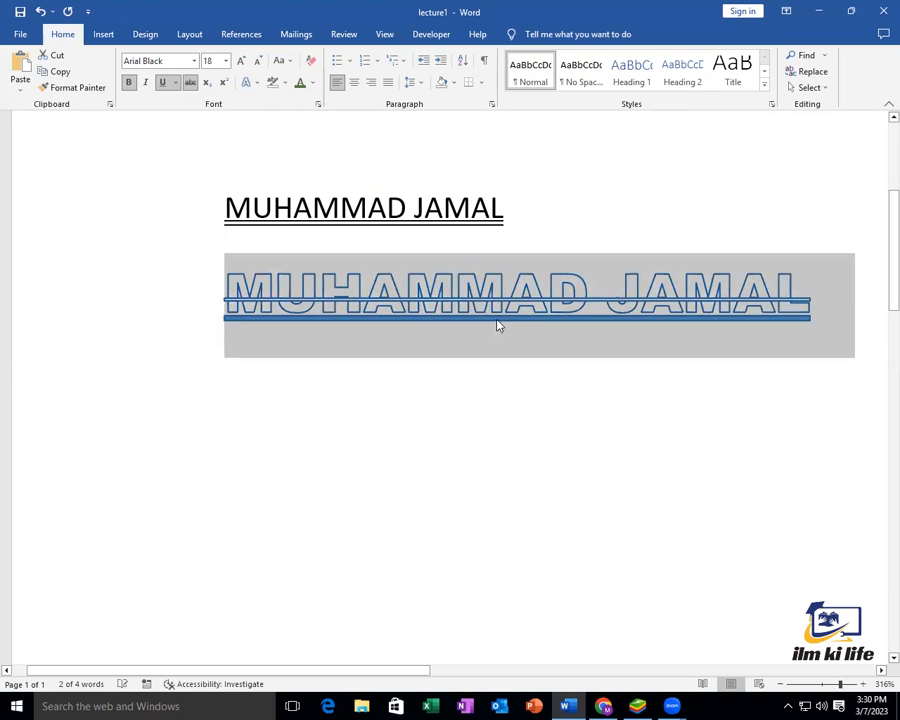
click(250, 84)
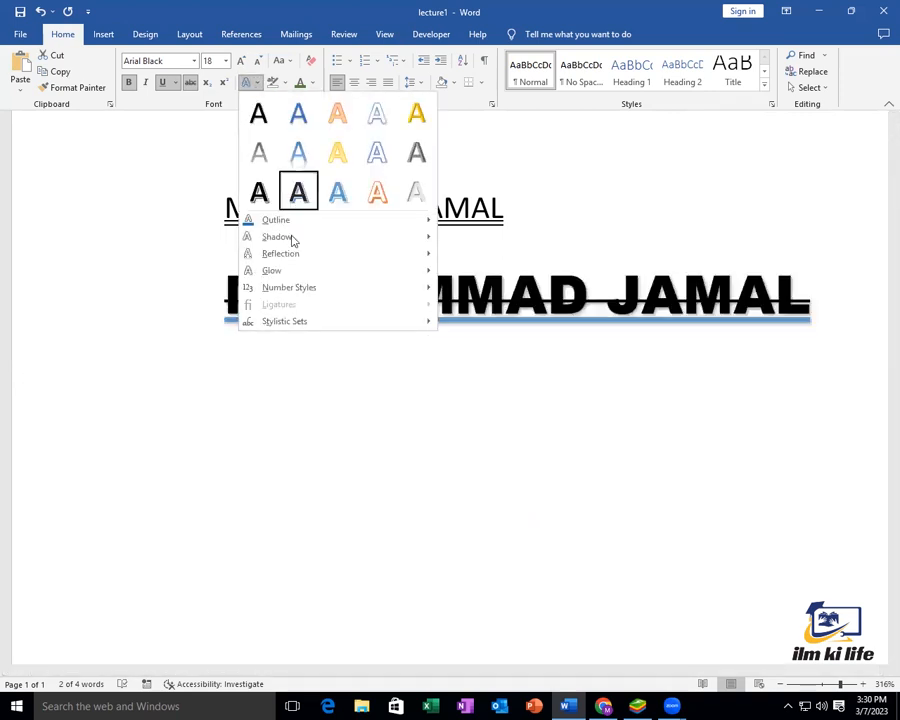
mouse_move(306, 256)
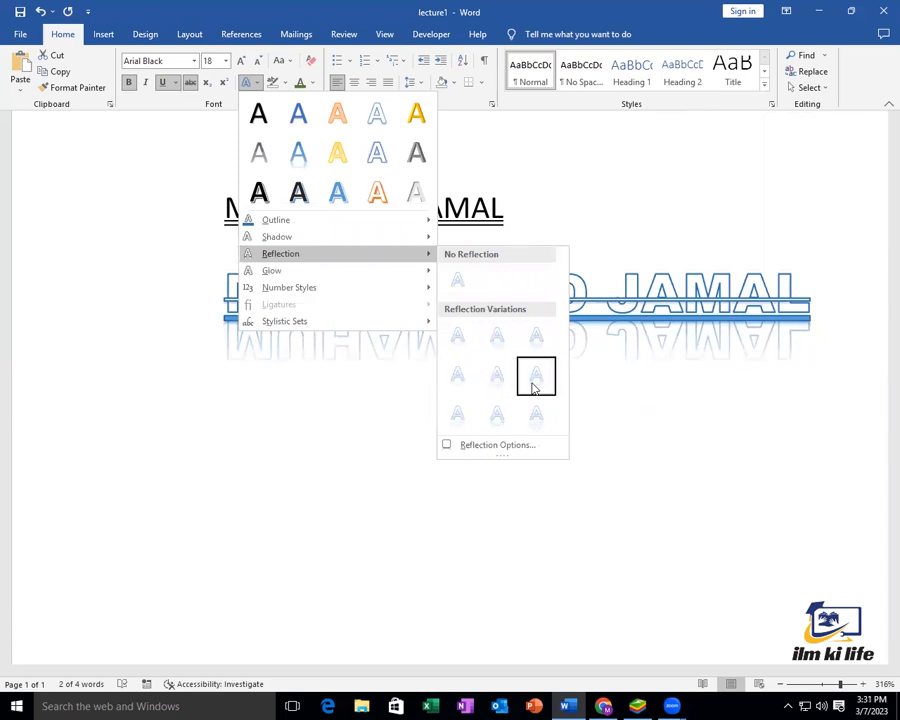
click(533, 386)
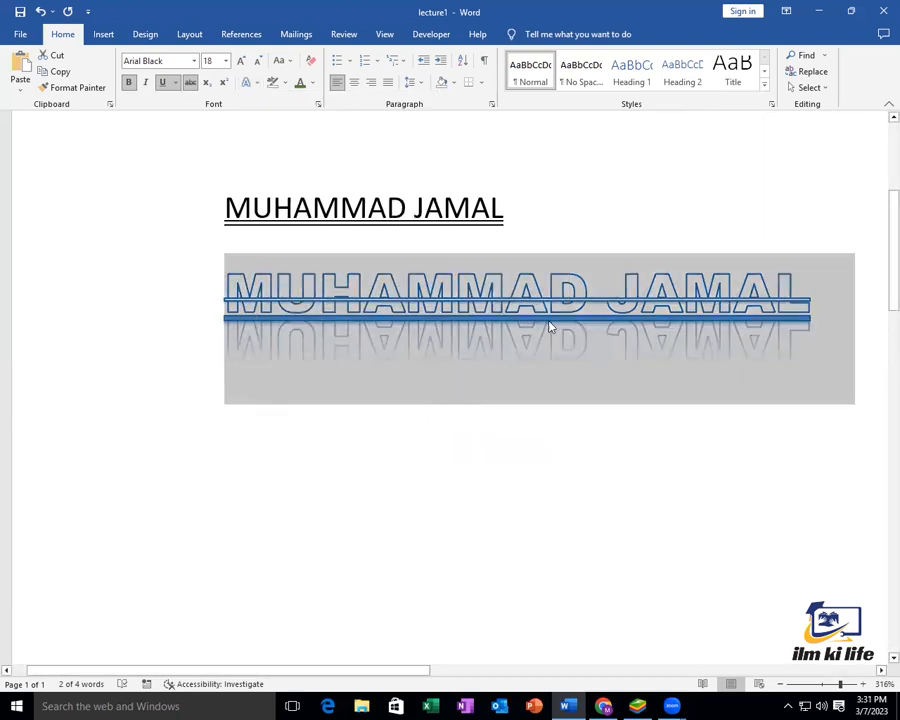
Give the name a blue 18 pt glow and place the caret below it
click(256, 84)
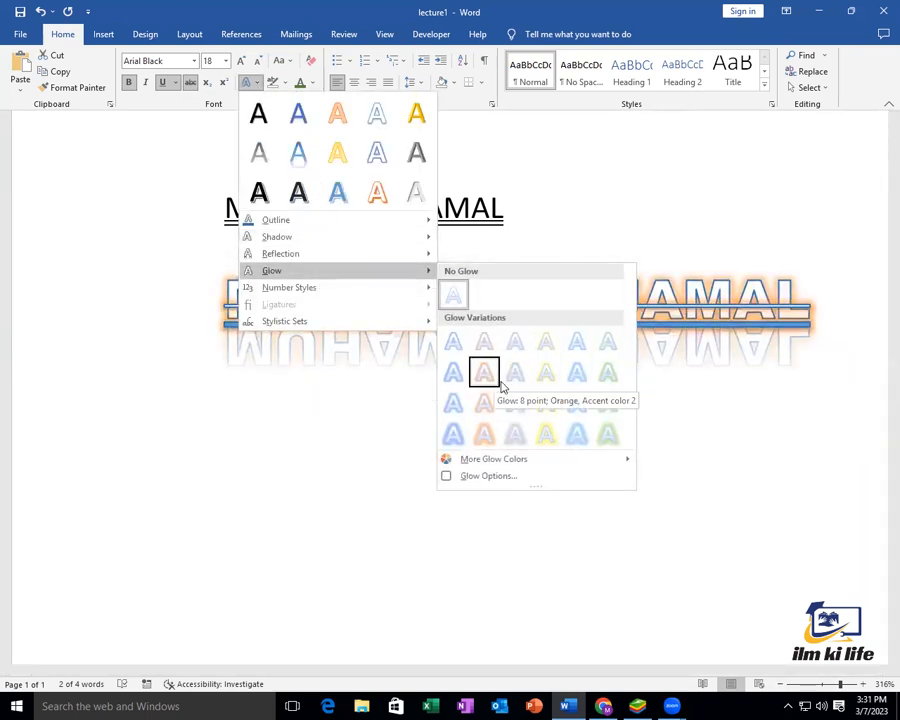
click(581, 441)
click(578, 424)
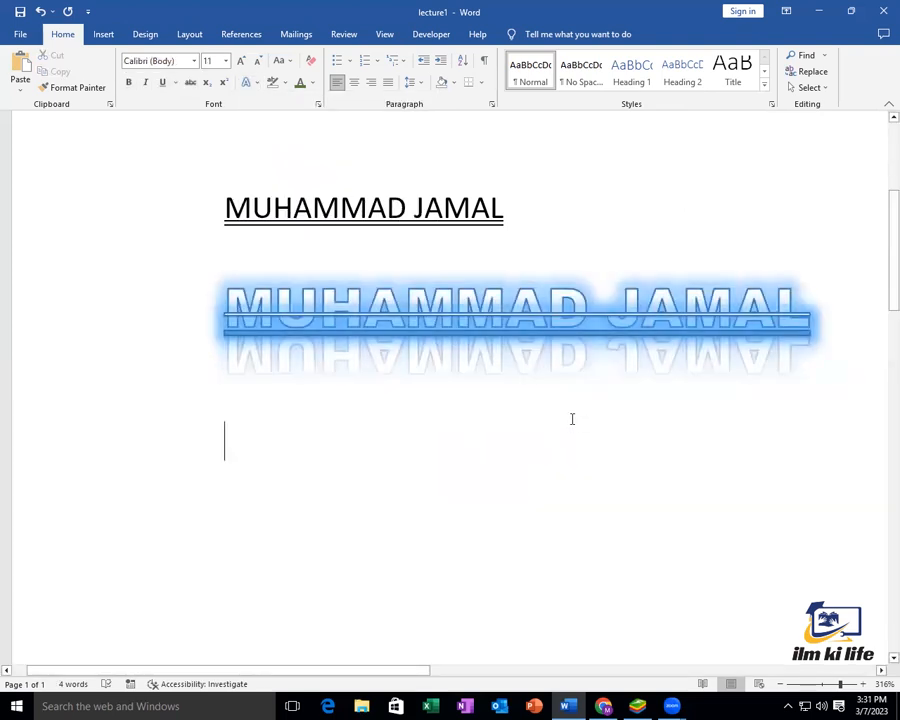
click(253, 84)
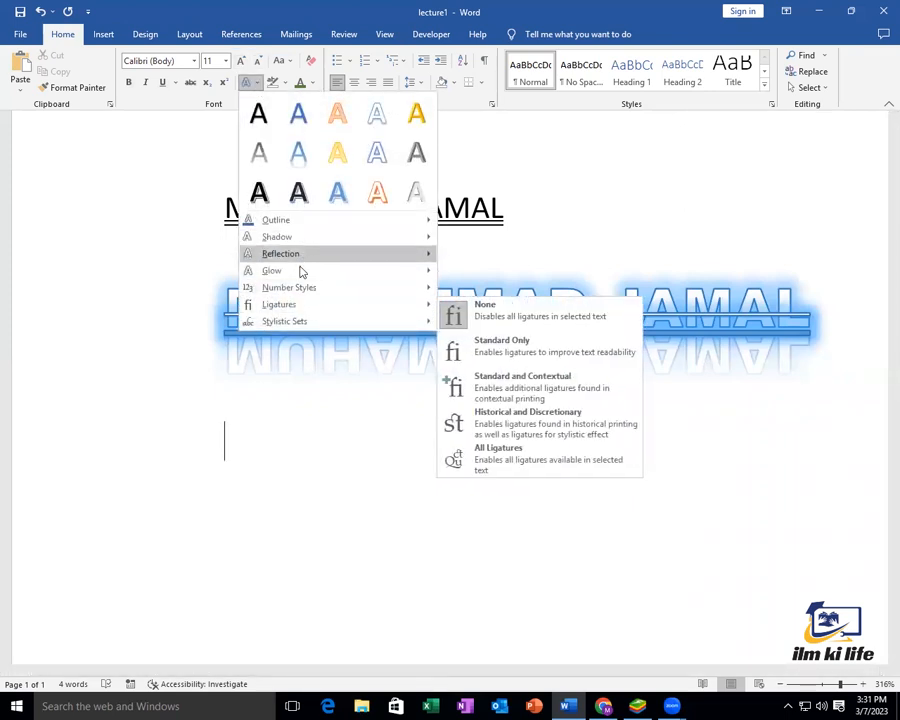
mouse_move(302, 290)
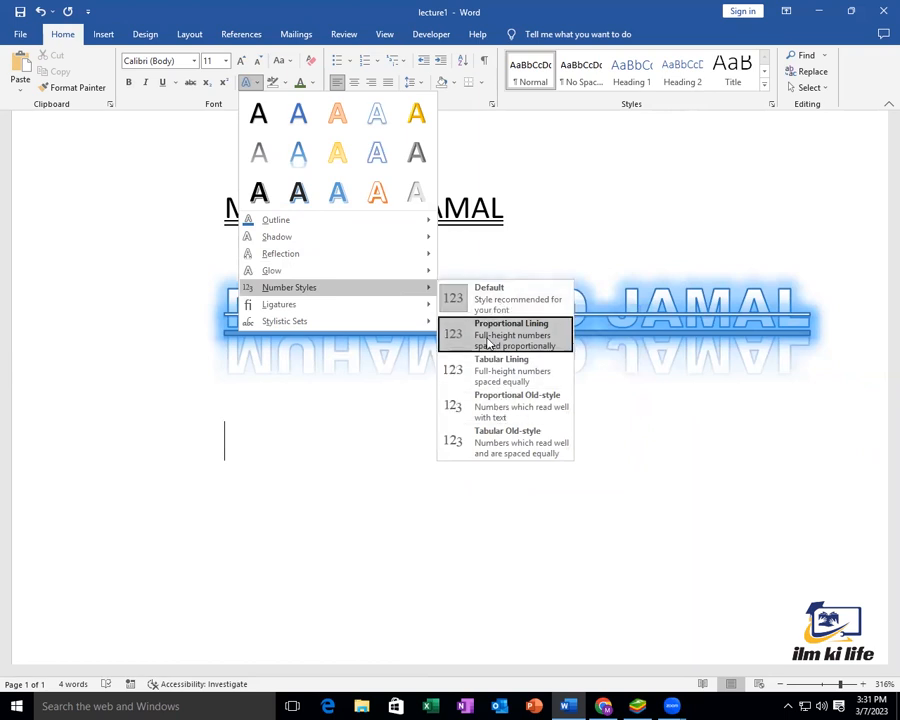
click(489, 341)
click(247, 82)
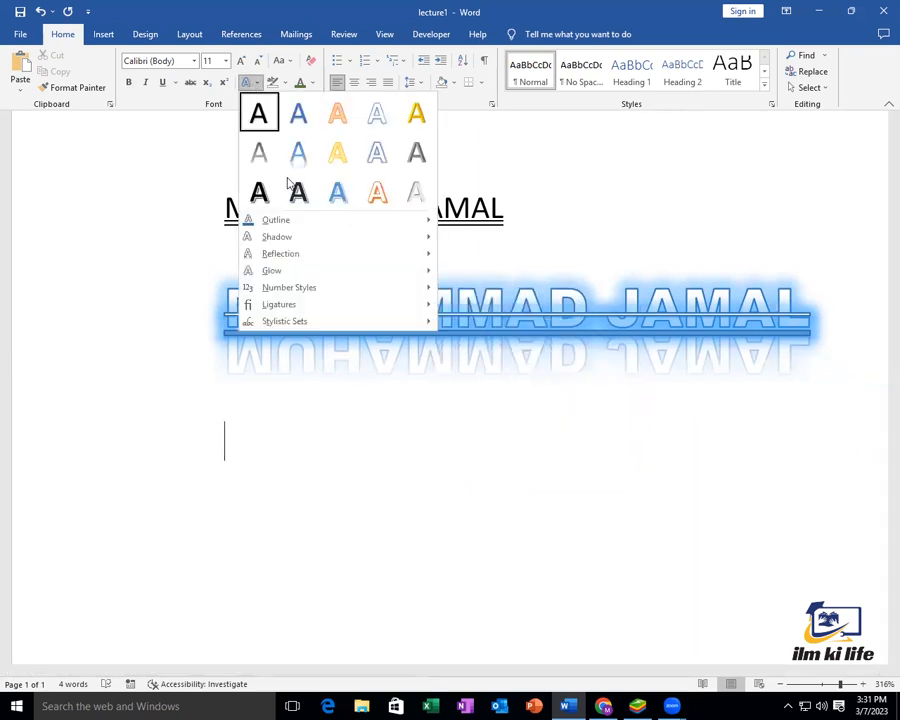
click(757, 304)
drag(805, 311, 224, 311)
click(249, 84)
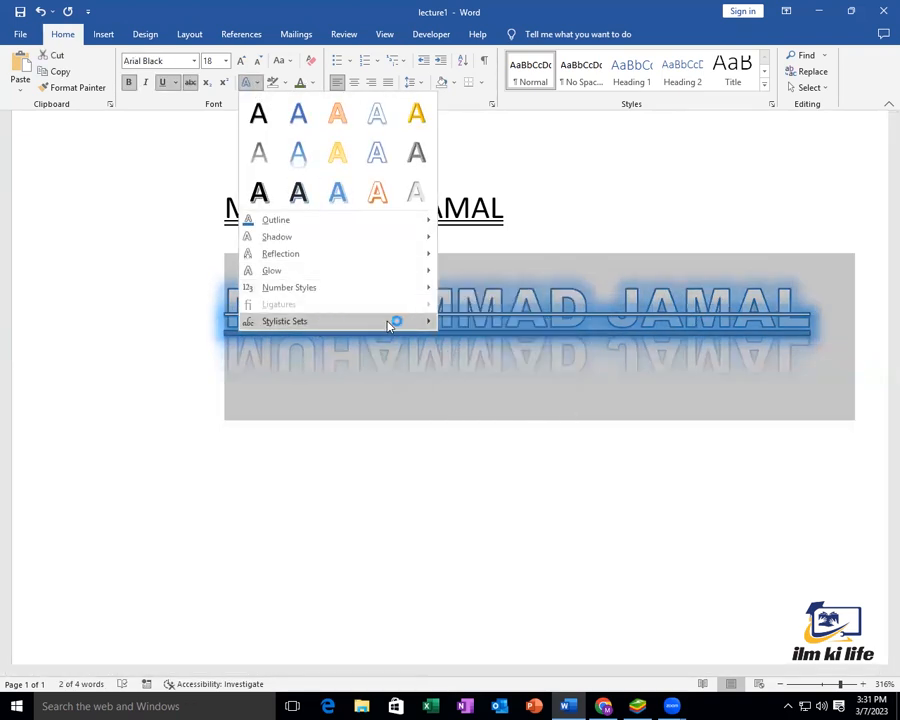
mouse_move(312, 325)
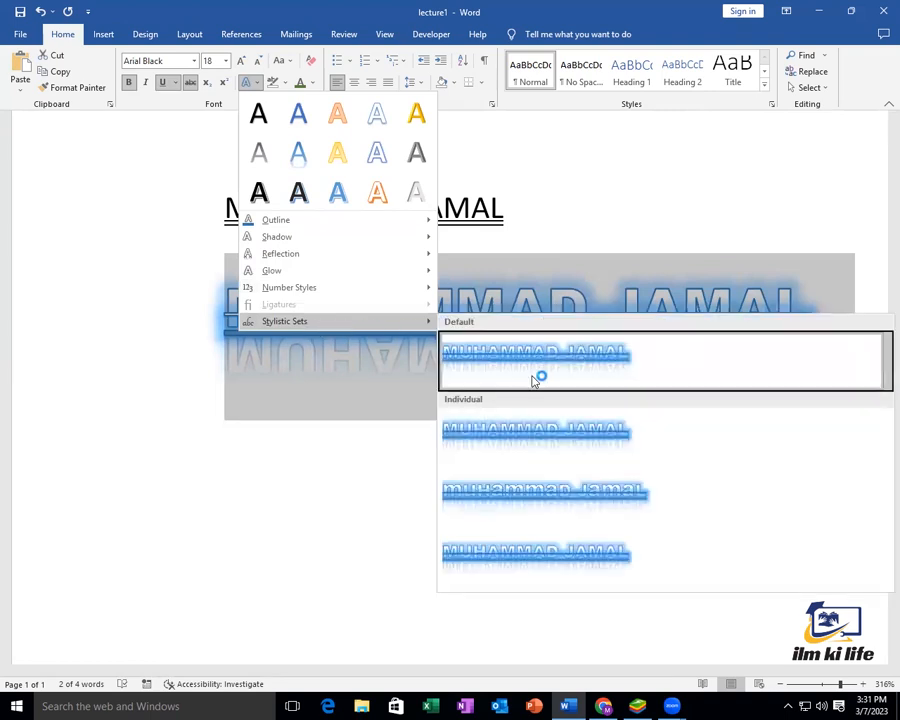
click(551, 508)
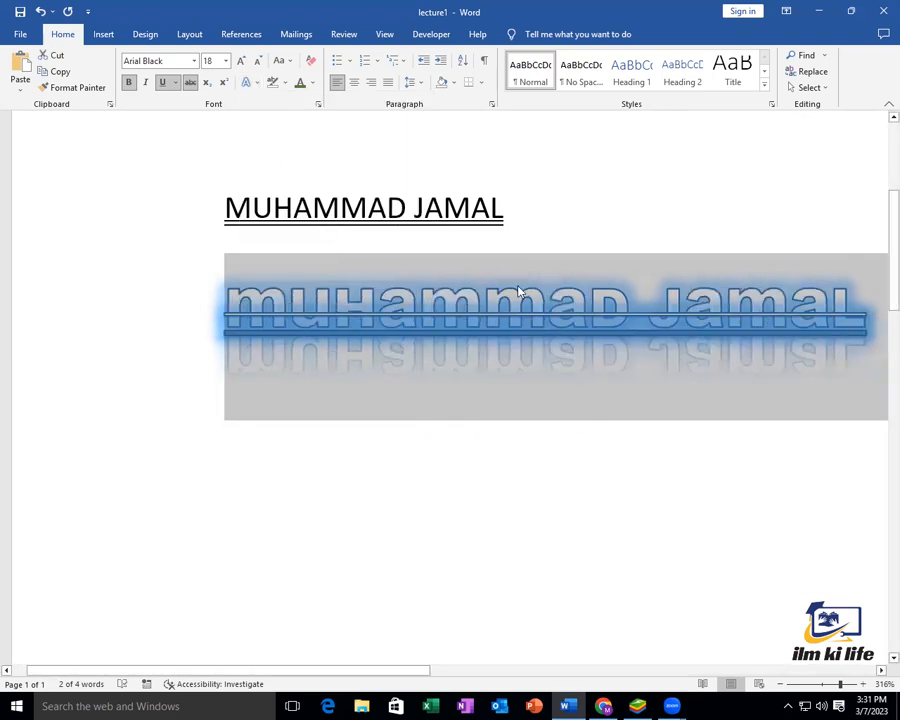
click(247, 82)
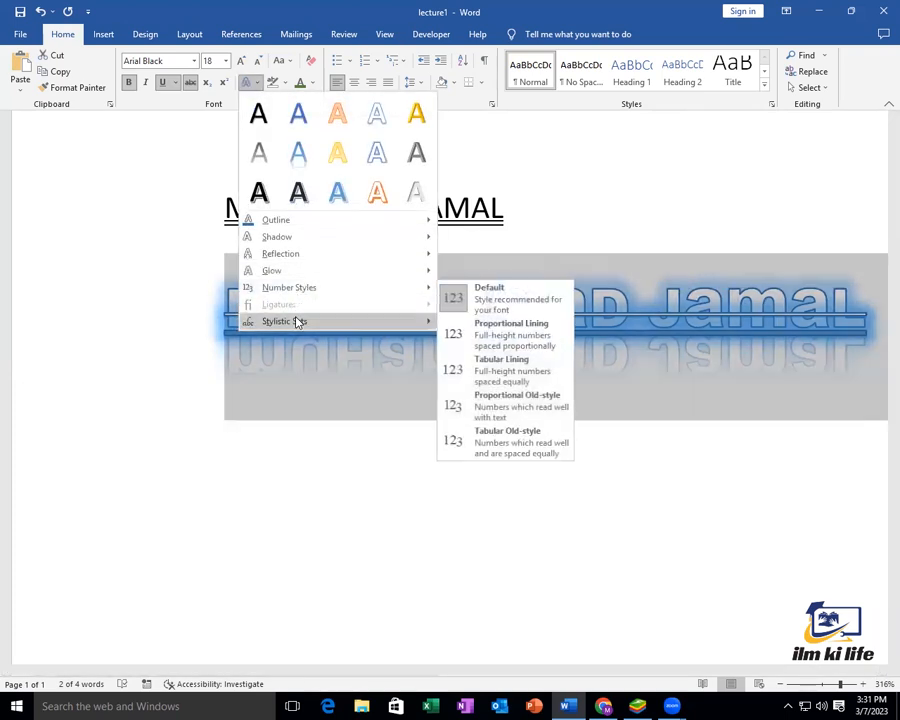
mouse_move(390, 318)
click(498, 358)
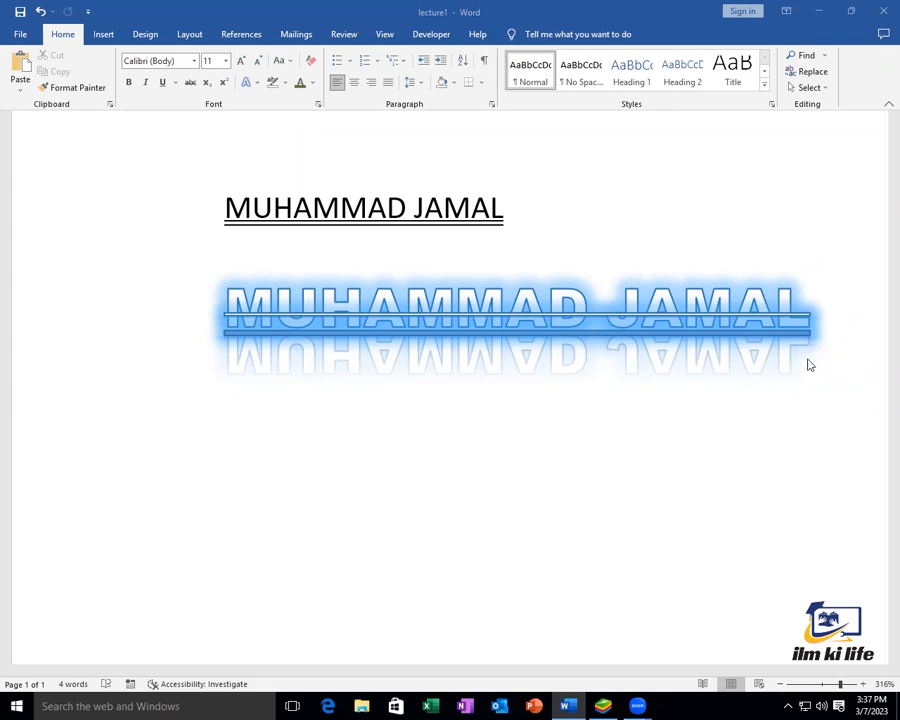
Create a new blank document with Ctrl+N and set the zoom to 100%
click(595, 563)
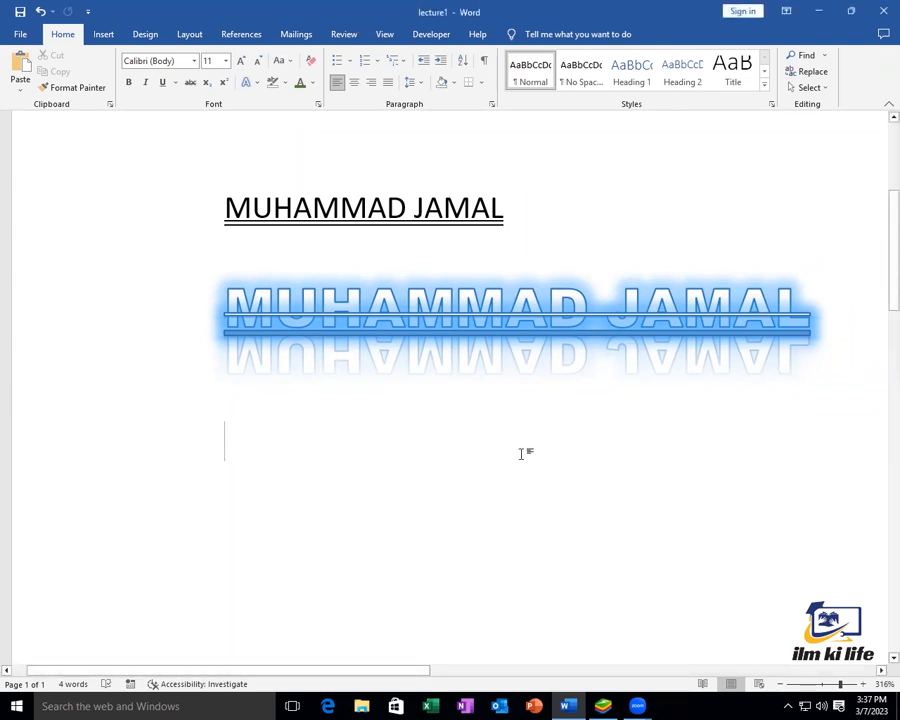
key(ctrl+n)
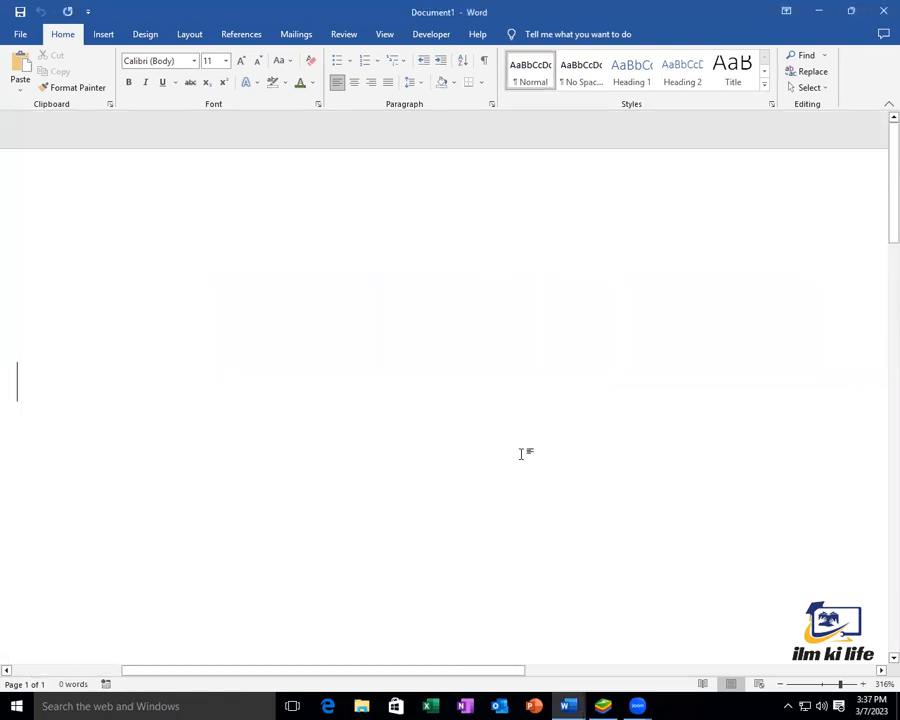
click(823, 685)
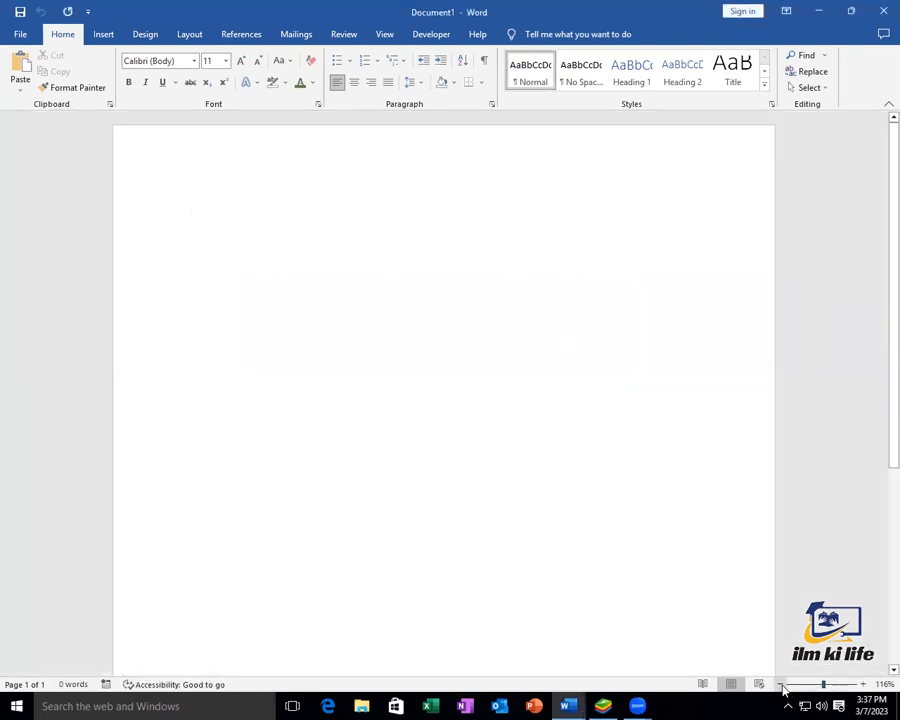
click(781, 685)
click(781, 685)
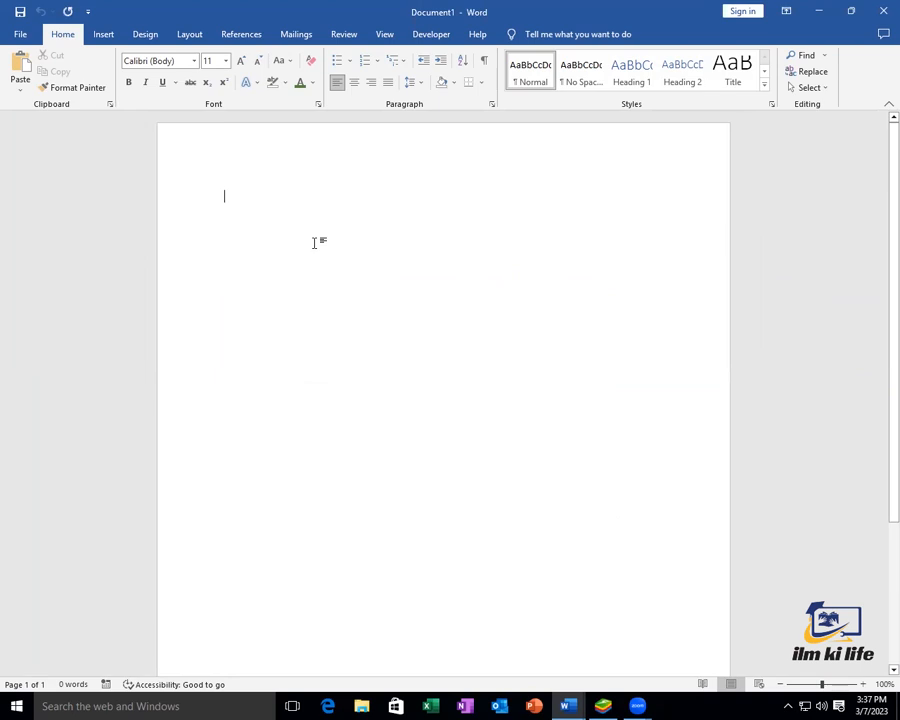
Type the labels Name:, Address, EMAIL and Contact #: on separate lines
text(Na)
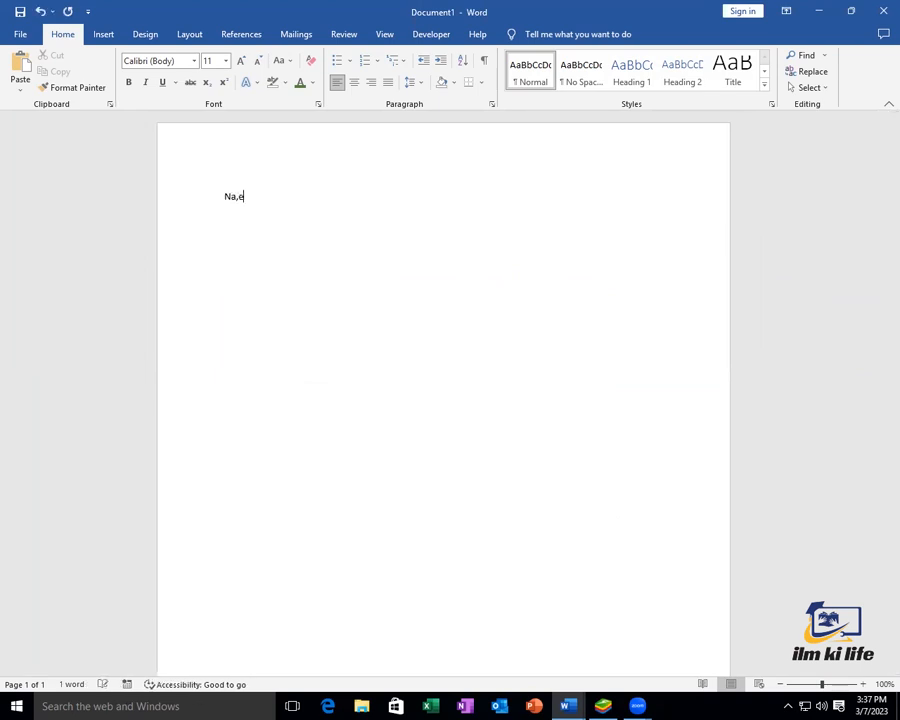
text(me:)
key(Return)
text(A)
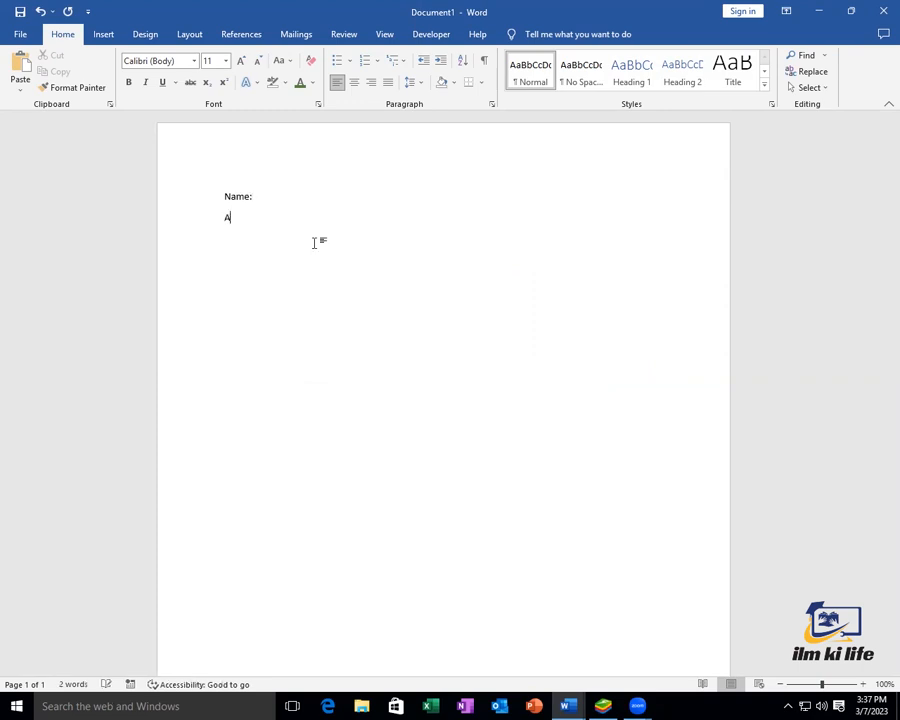
text(ddress)
key(Return)
text(EMAIL)
key(Return)
text(Contact )
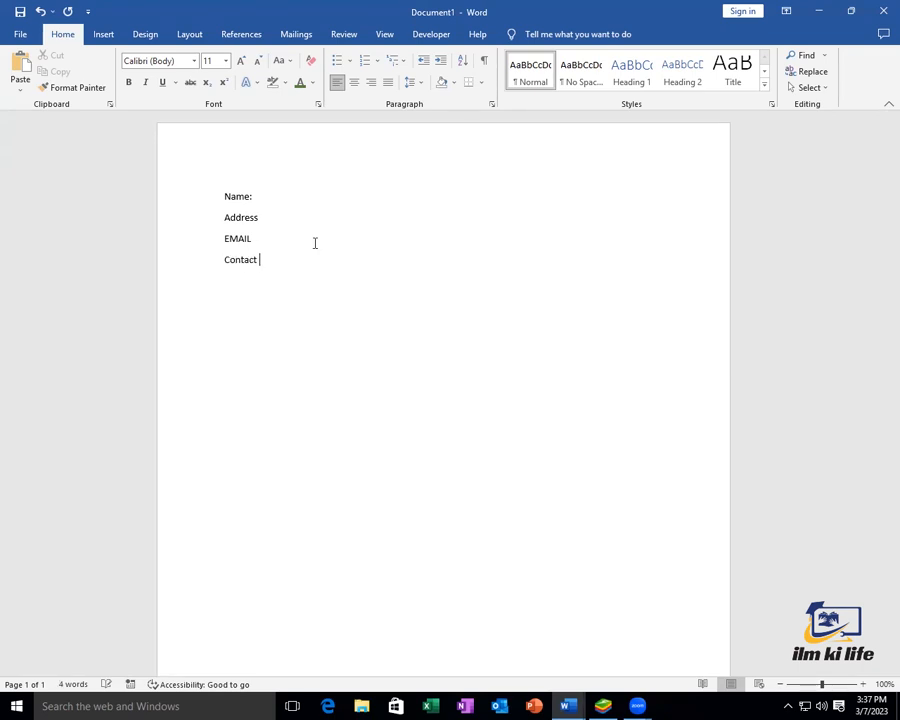
text(#:)
Add the headings Objective:, Qualification: and Skills with blank lines between them
key(Return)
key(Return)
text(Objective:)
key(Return)
key(Return)
key(Return)
key(Return)
text(Qualification:)
key(Return)
key(Return)
key(Return)
key(Return)
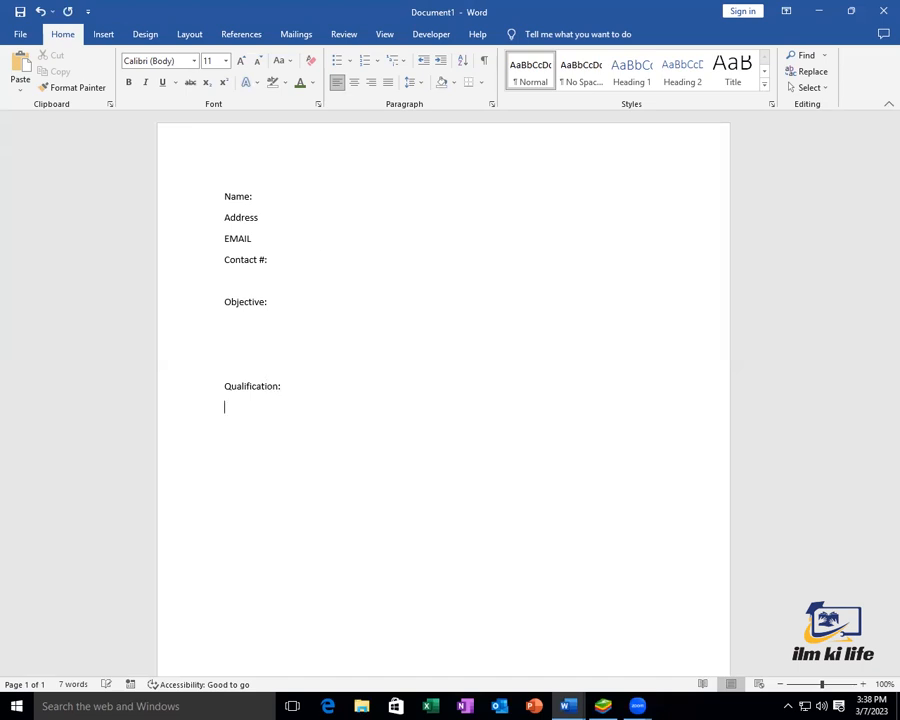
text(Skills)
Add the Experience: and Reference: headings, then check the page in print preview
key(Return)
key(Return)
key(Return)
key(Return)
text(Experience:)
key(Return)
key(Return)
text(Refe)
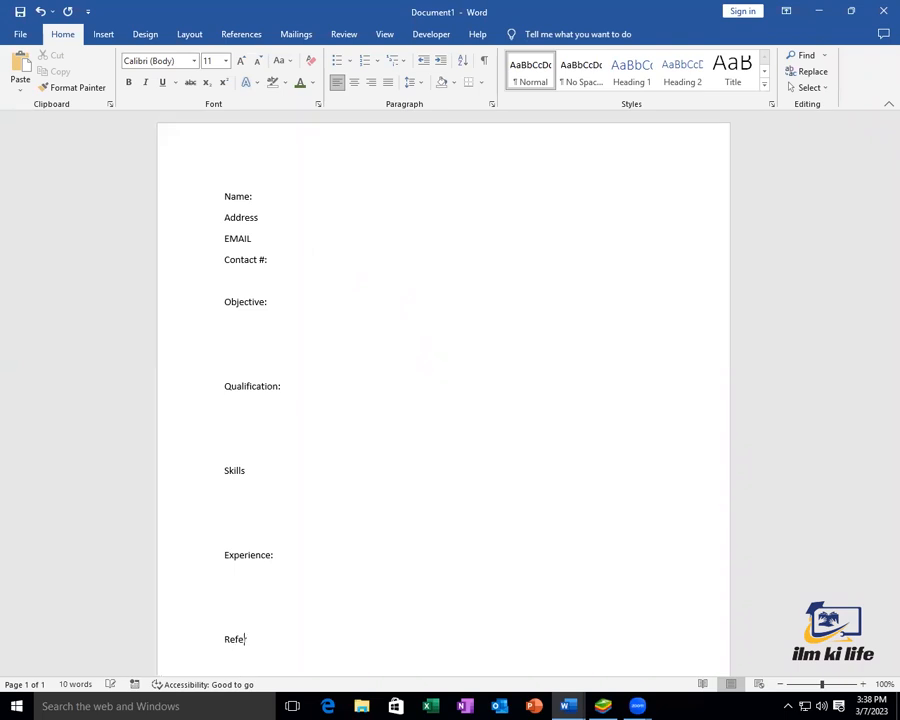
text(rence:)
key(Up)
key(Up)
key(Up)
key(Up)
key(Up)
key(Up)
key(Up)
key(Up)
key(ctrl+p)
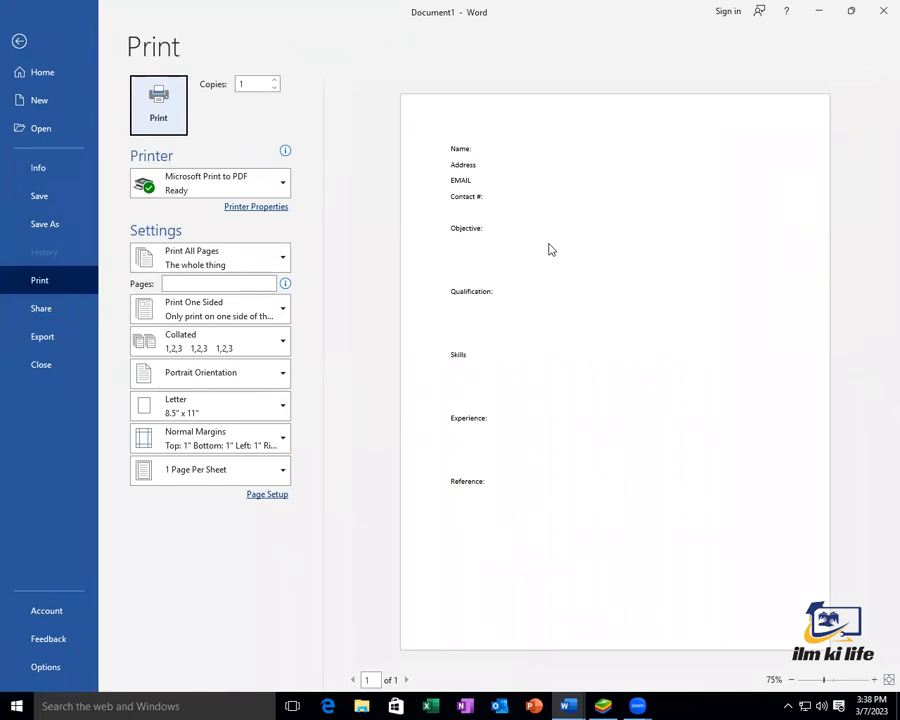
Return to editing and replace the Name: label with the person's full name
click(19, 41)
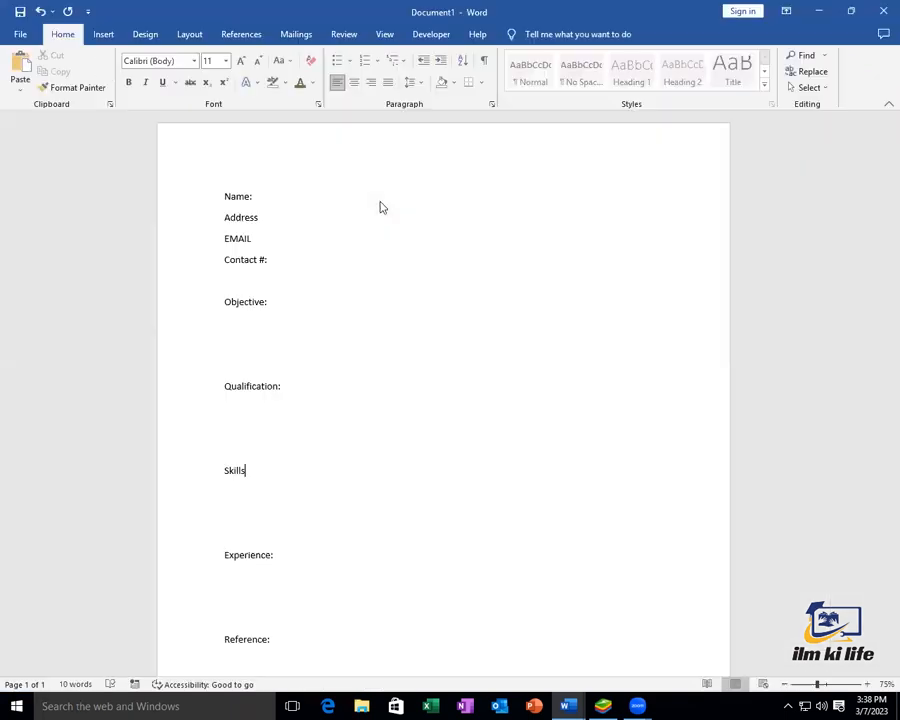
click(219, 199)
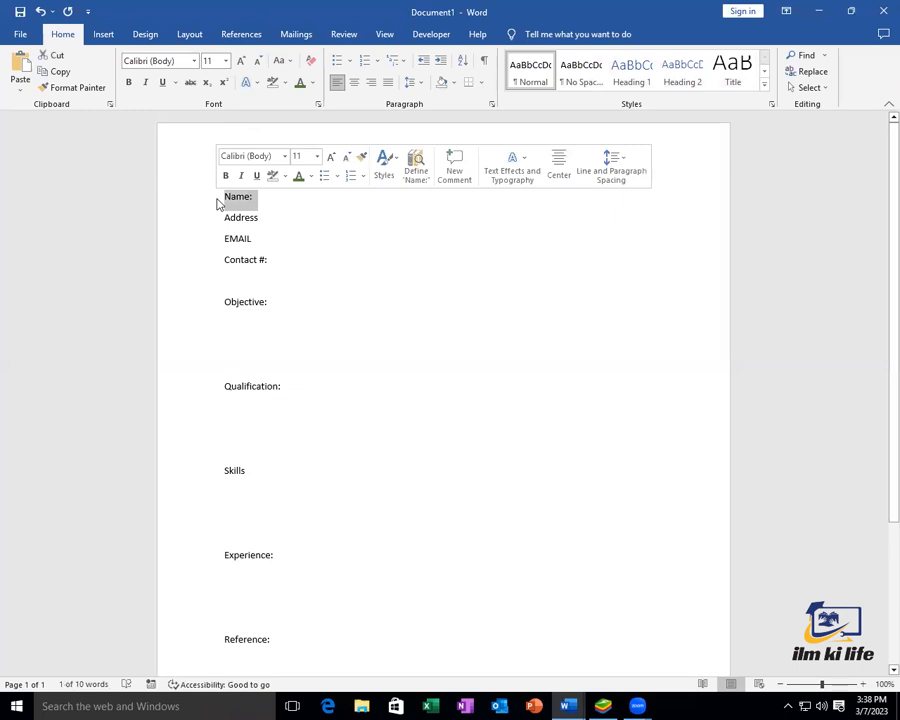
key(Delete)
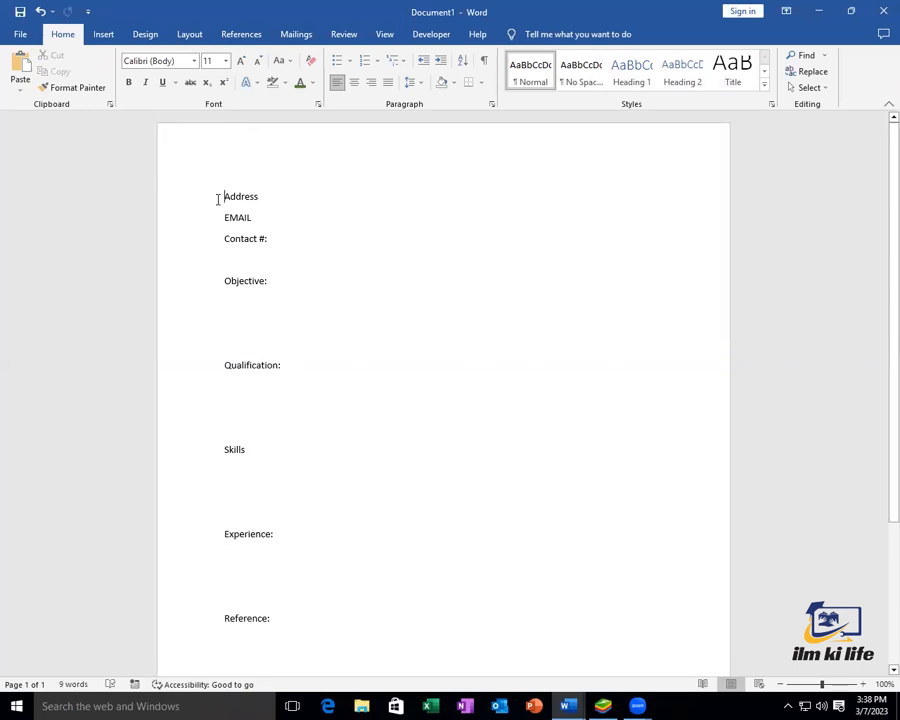
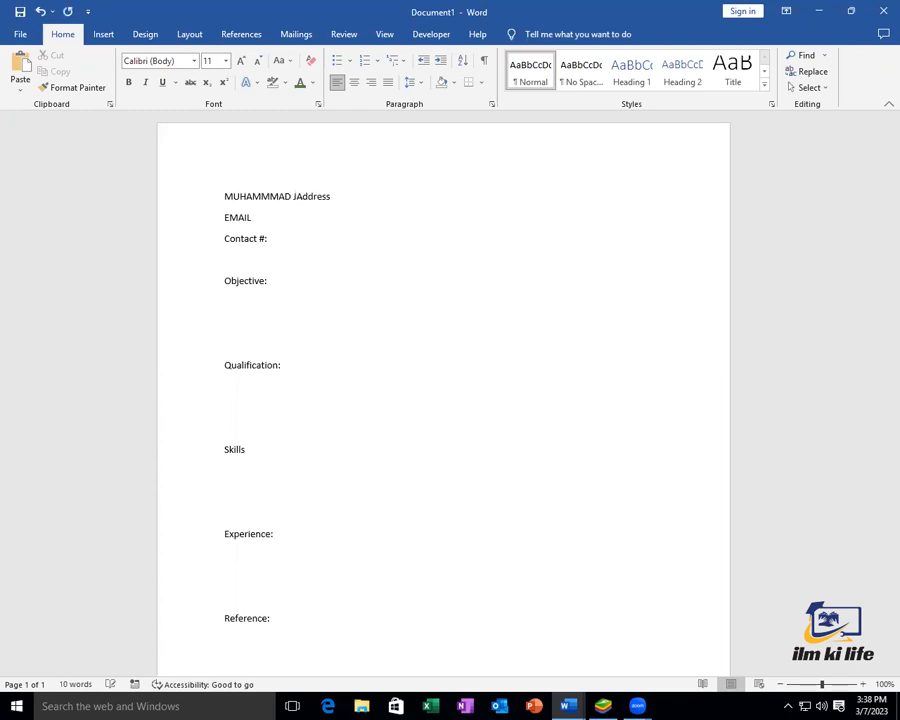
key(Return)
Complete the Address line with the postal address, ending it with a full stop
key(Up)
key(Right)
key(Right)
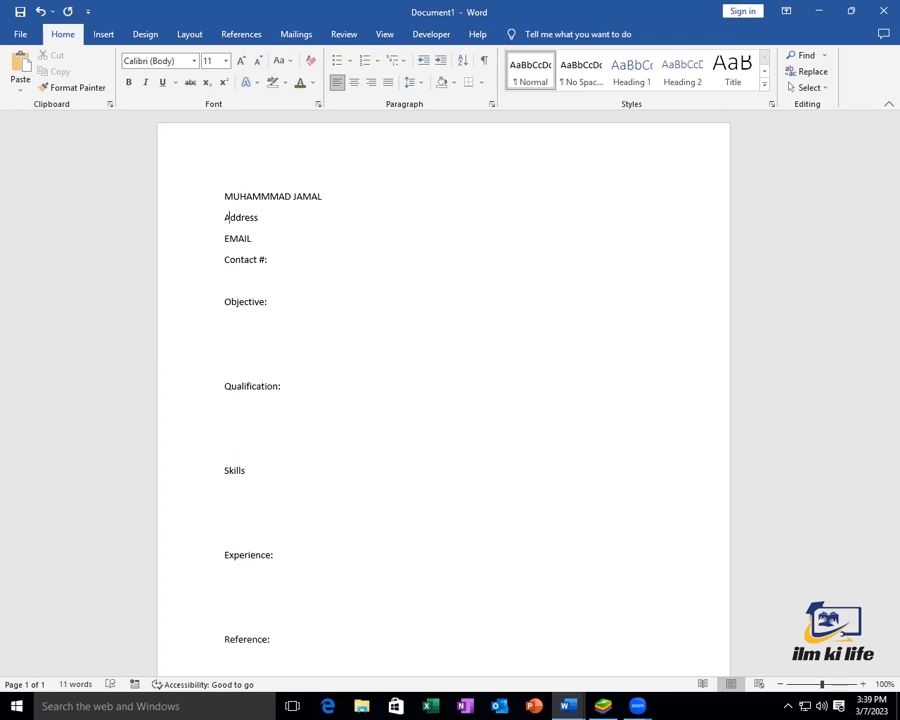
key(Left)
key(Left)
key(Left)
key(Down)
text(: ABC, Street, Allama Iq)
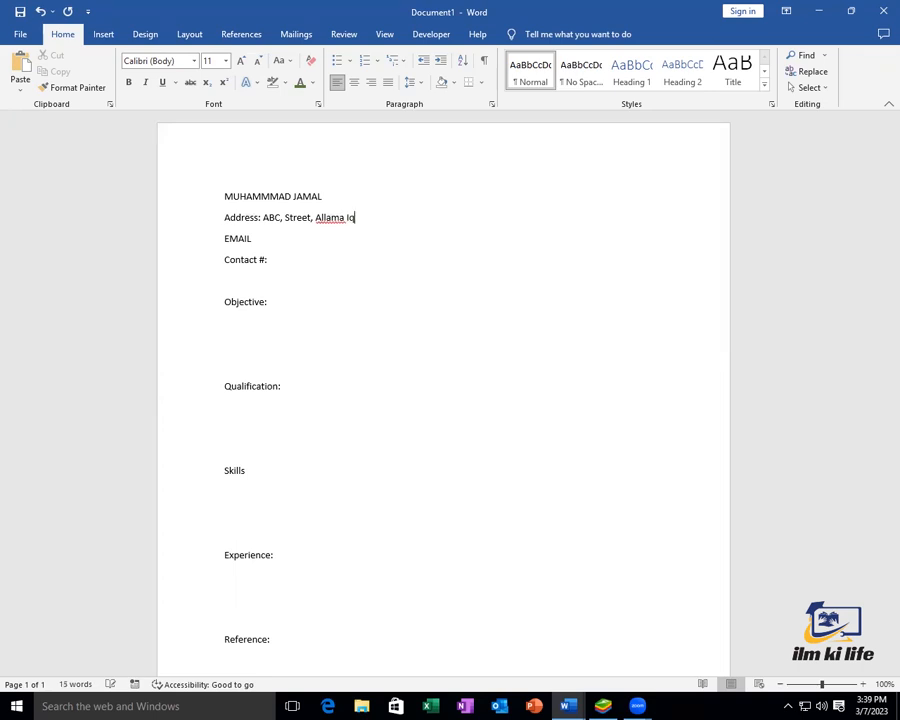
text(bal Road, Lahore,)
key(BackSpace)
text(.)
Fill in the email address and the contact phone number
click(268, 243)
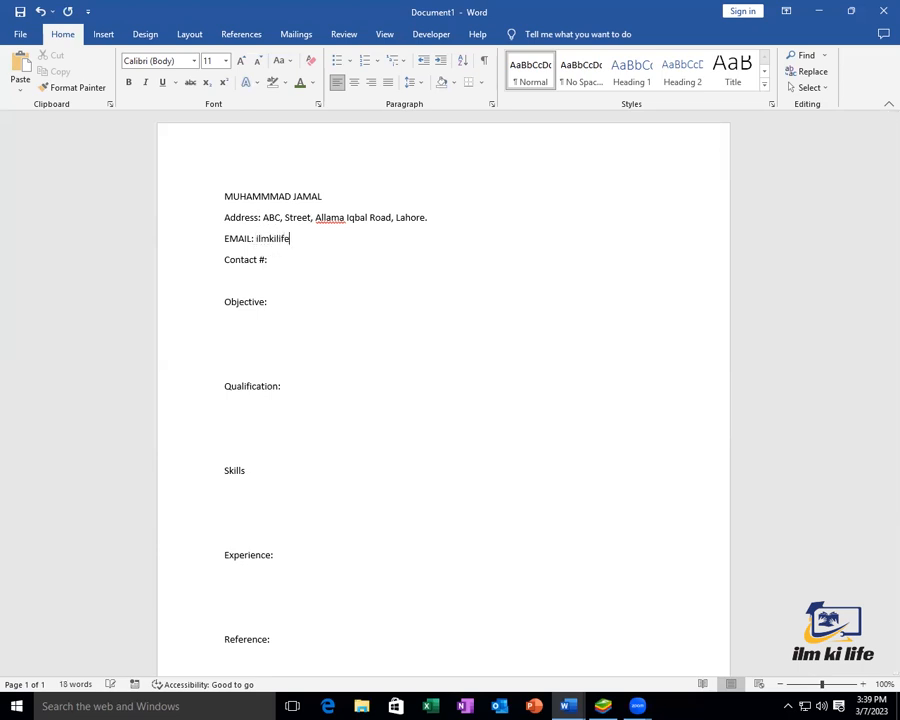
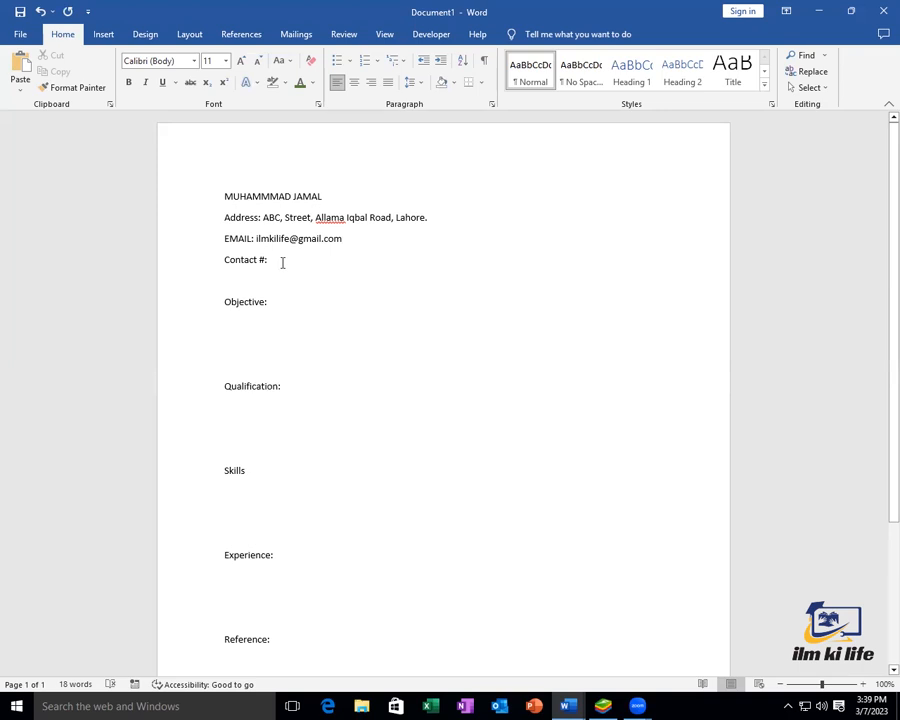
click(286, 268)
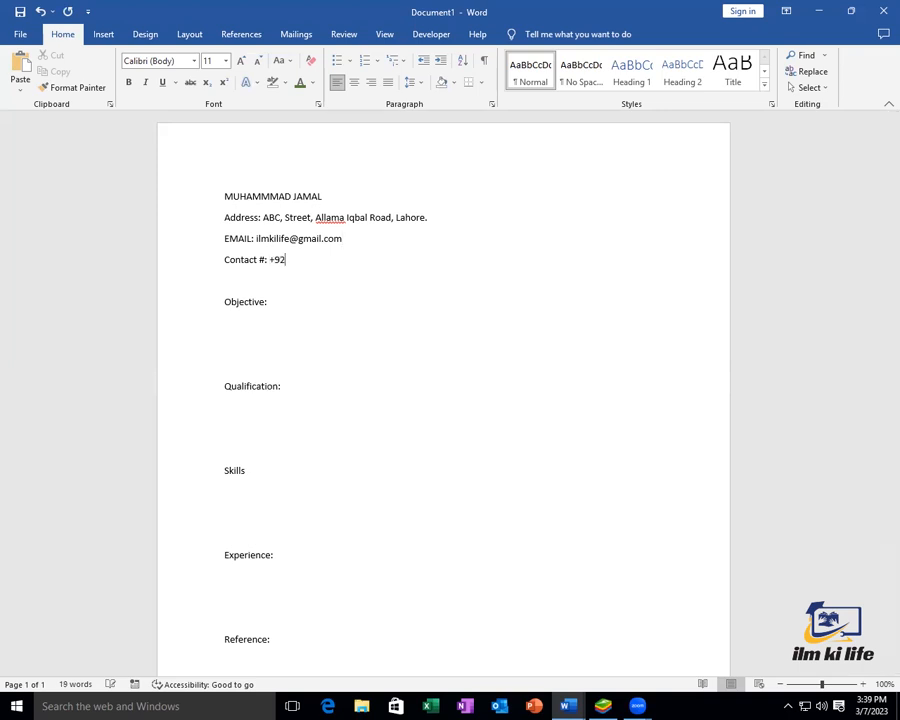
Remove a stray character under Objective: and minimize both Word windows
click(271, 323)
text(=)
key(BackSpace)
click(820, 11)
click(820, 12)
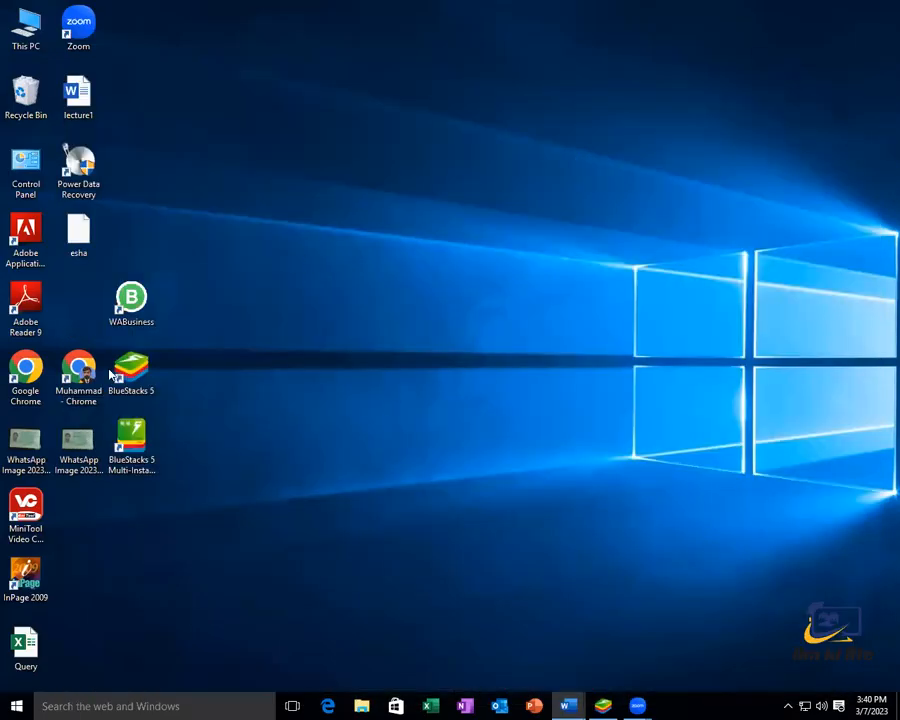
Refresh the desktop and launch Chrome with the chosen profile
click(88, 378)
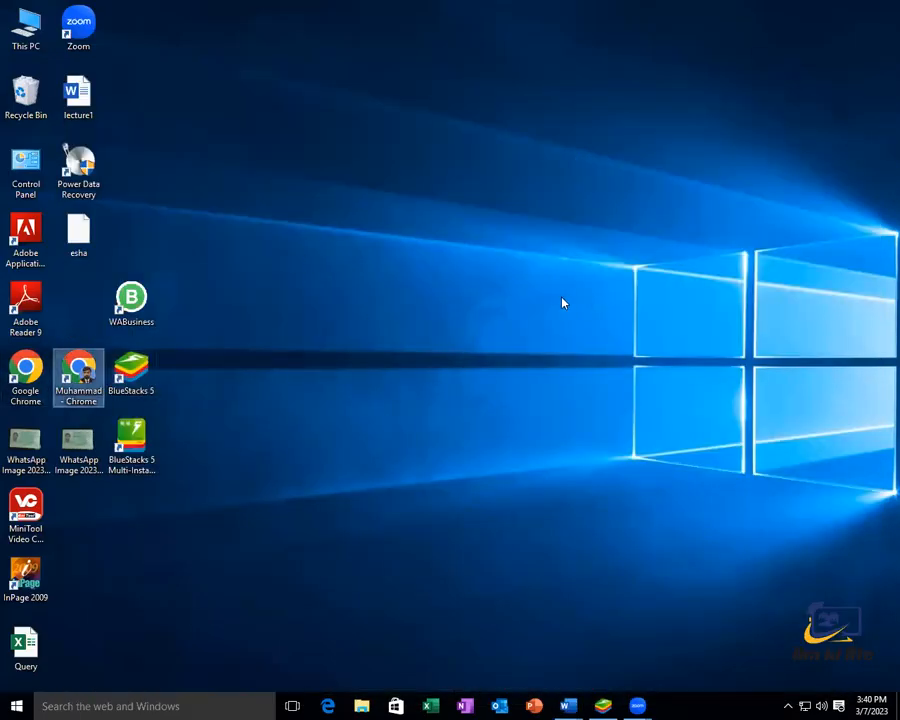
right_click(432, 238)
click(466, 276)
double_click(74, 378)
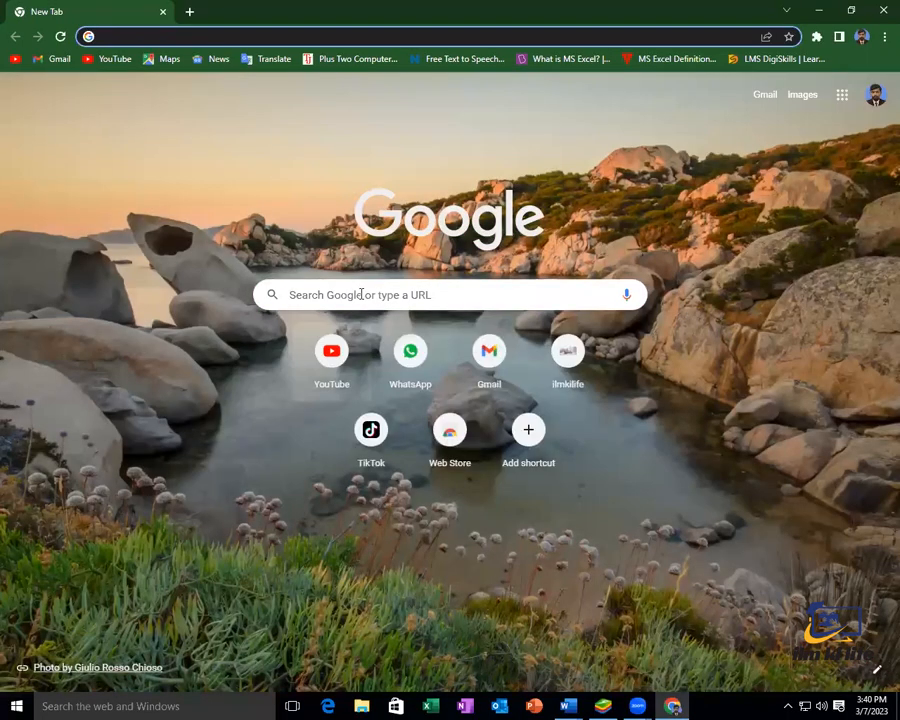
Search 'cv objective for fresher', select the sample objective paragraph, and minimize Chrome
click(361, 294)
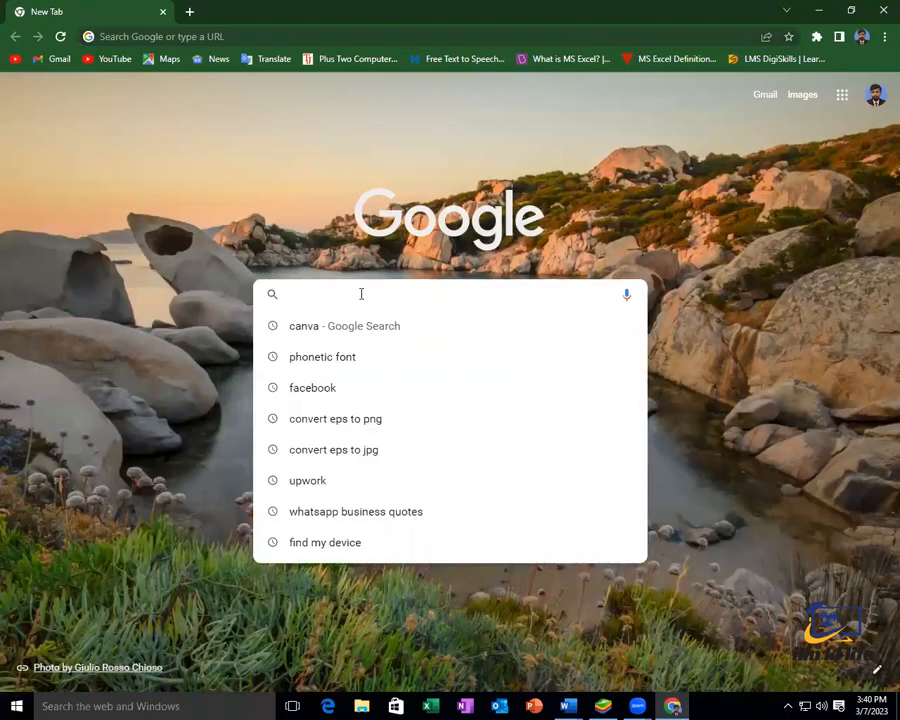
text(cv)
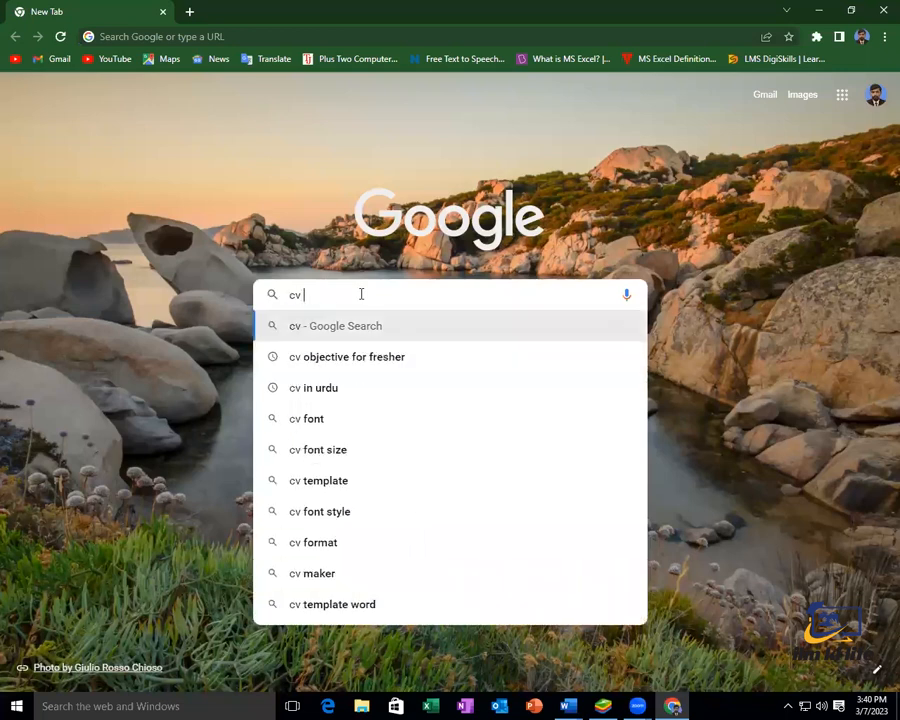
key(Down)
key(Return)
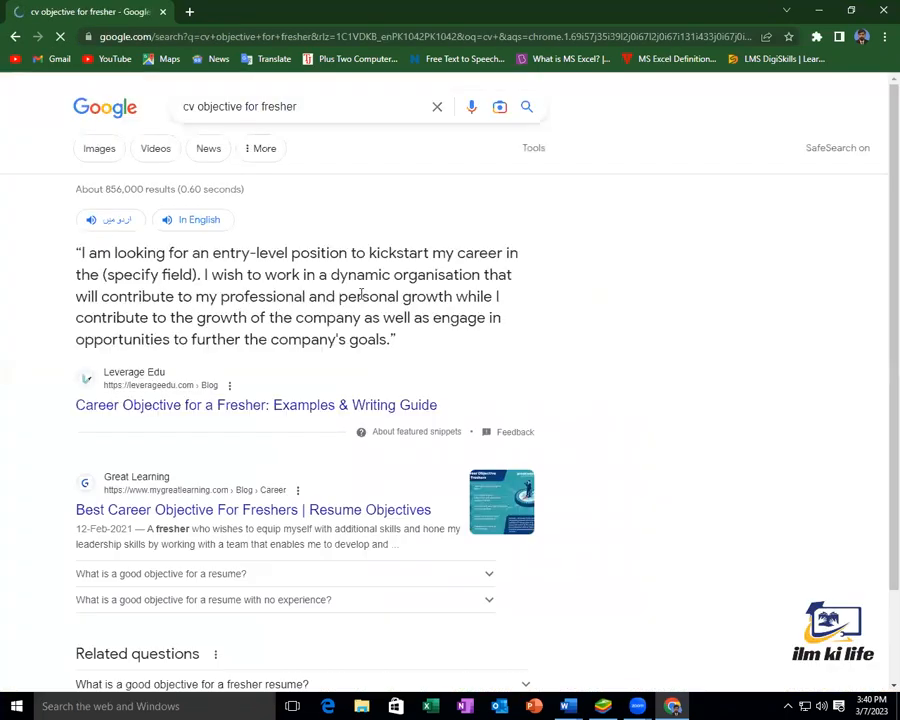
drag(396, 345, 73, 262)
key(ctrl+c)
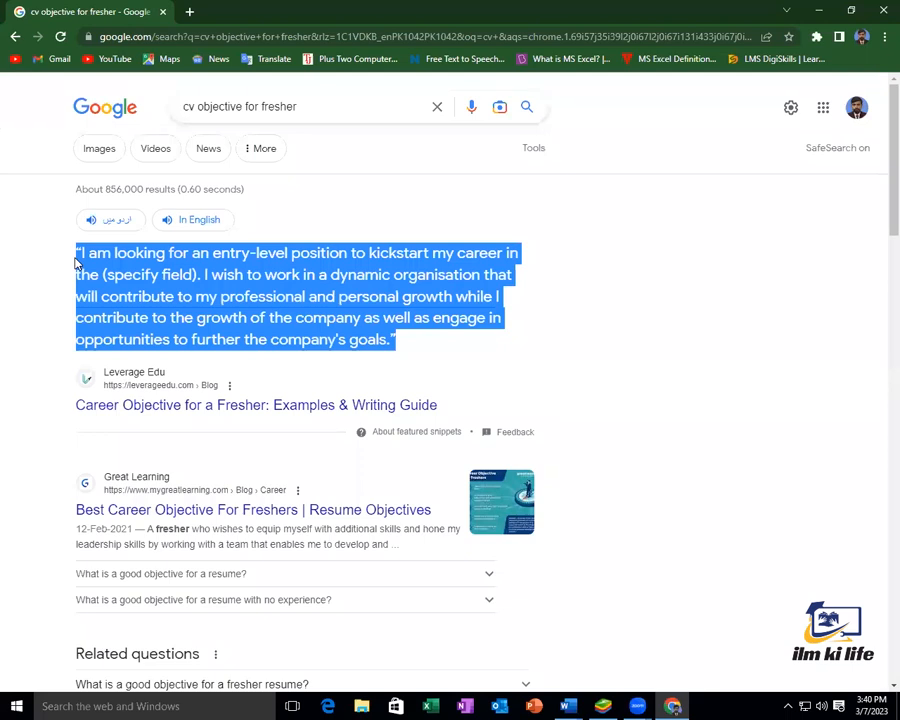
click(818, 10)
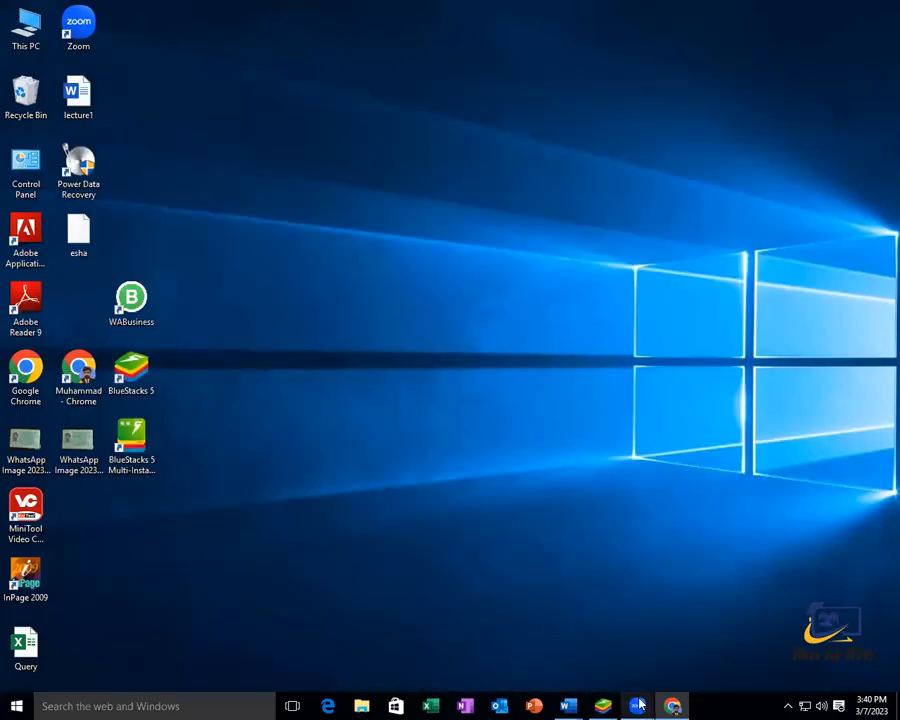
Paste the sample objective under Objective: and reduce its font size to fit
mouse_move(578, 705)
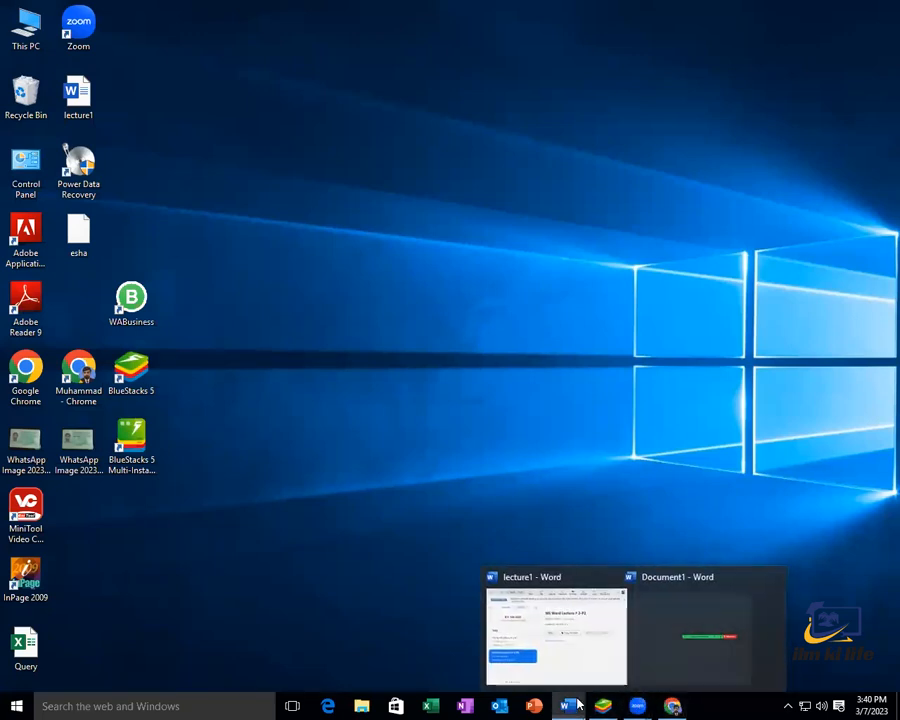
click(640, 645)
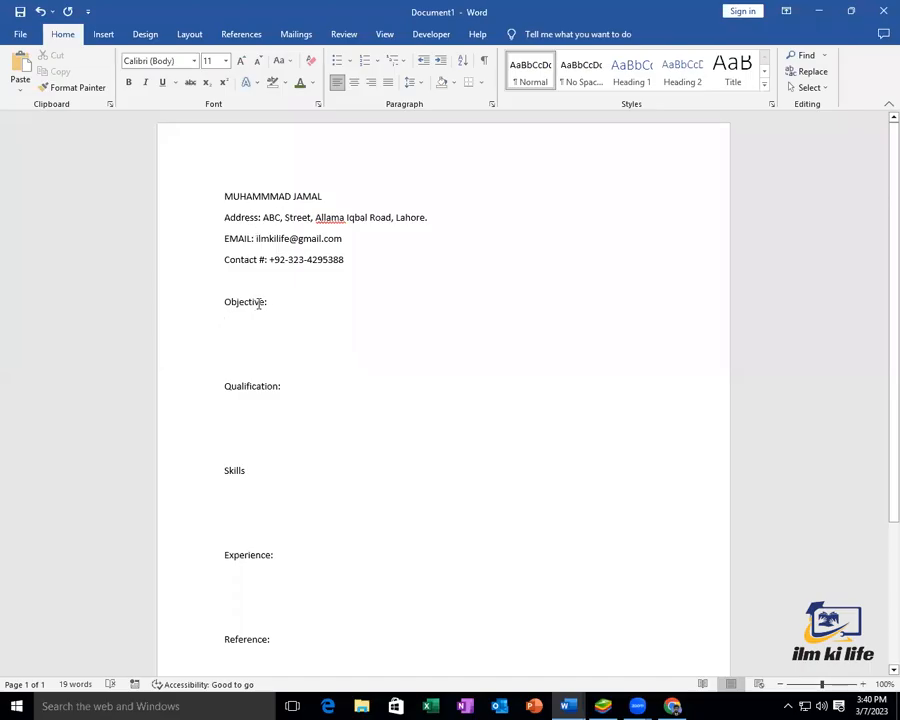
key(ctrl+v)
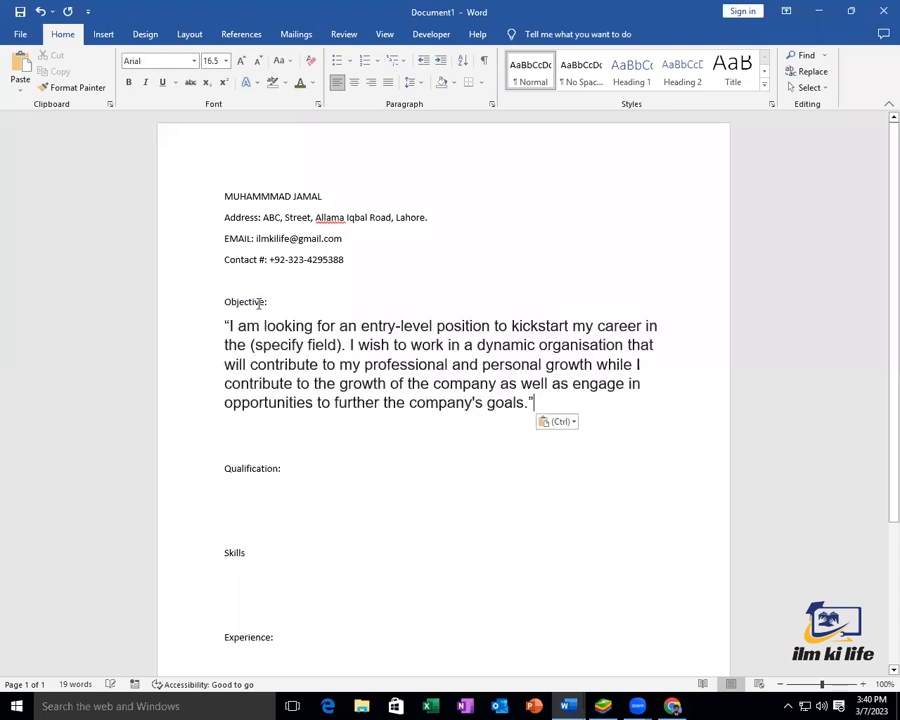
drag(538, 402, 222, 312)
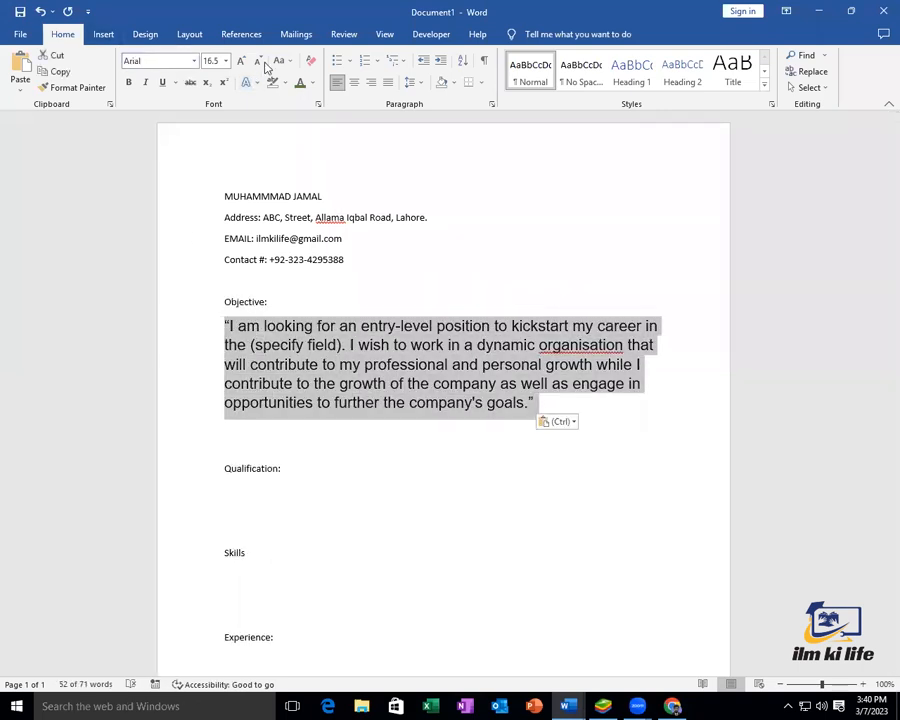
key(ctrl+shift+period)
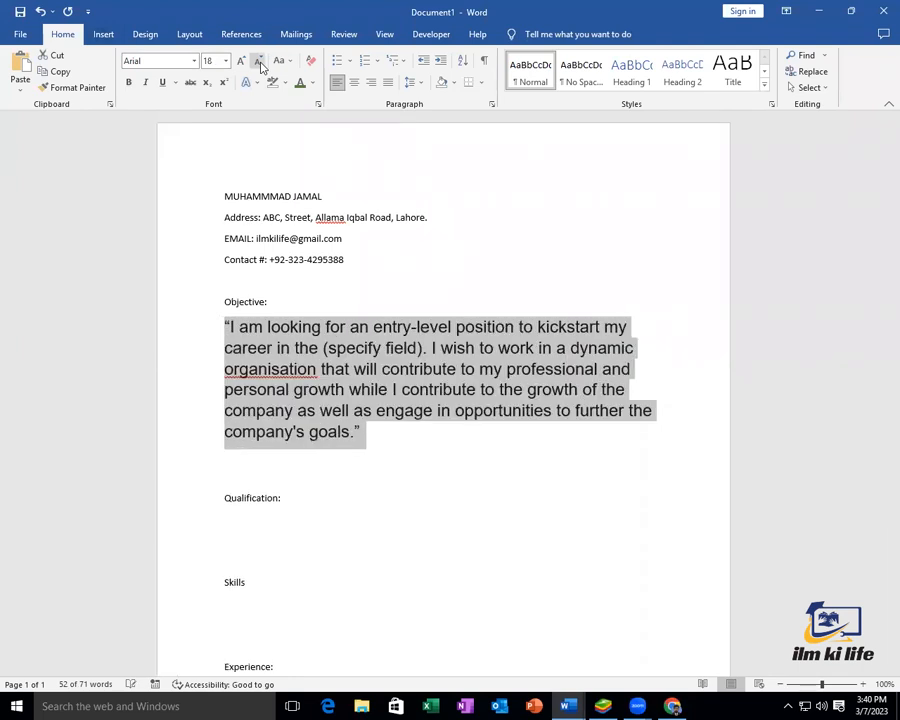
click(259, 62)
click(259, 62)
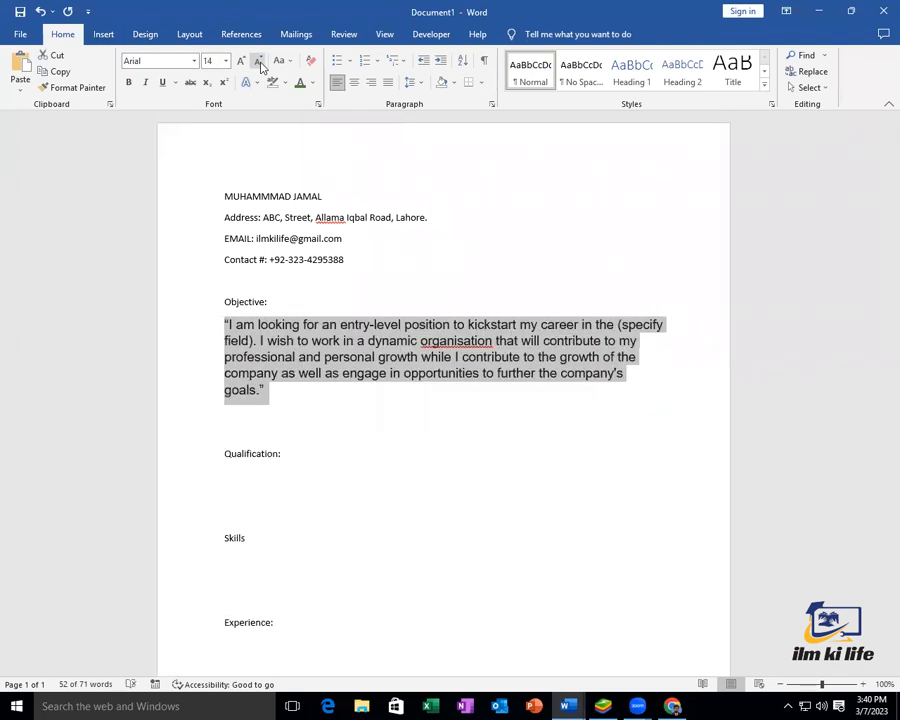
click(259, 62)
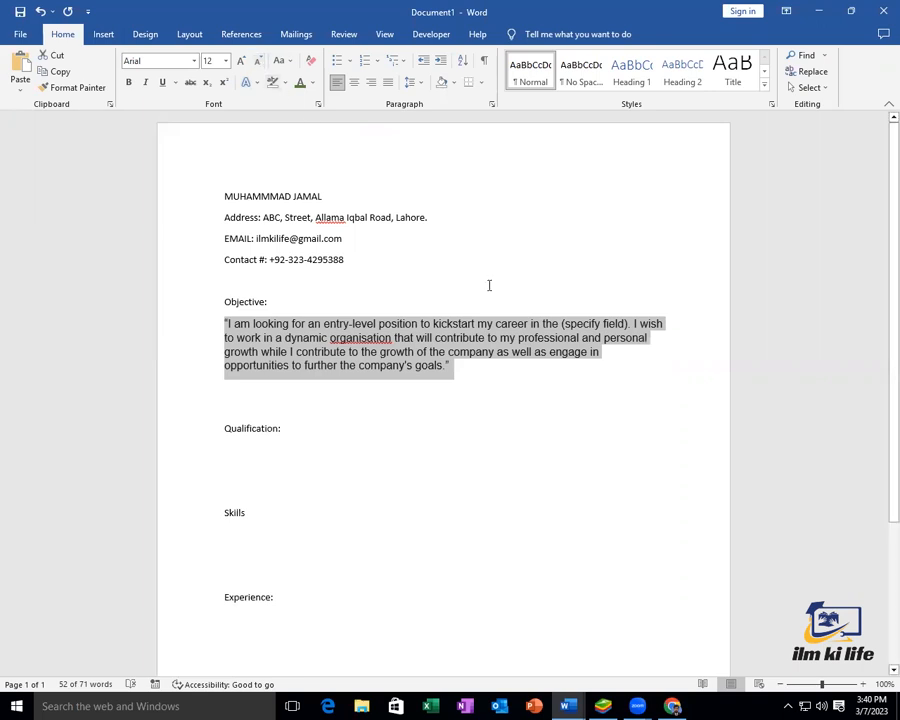
Tidy the blank lines after the objective and move to the line under Qualification:
click(464, 394)
click(256, 408)
key(BackSpace)
key(BackSpace)
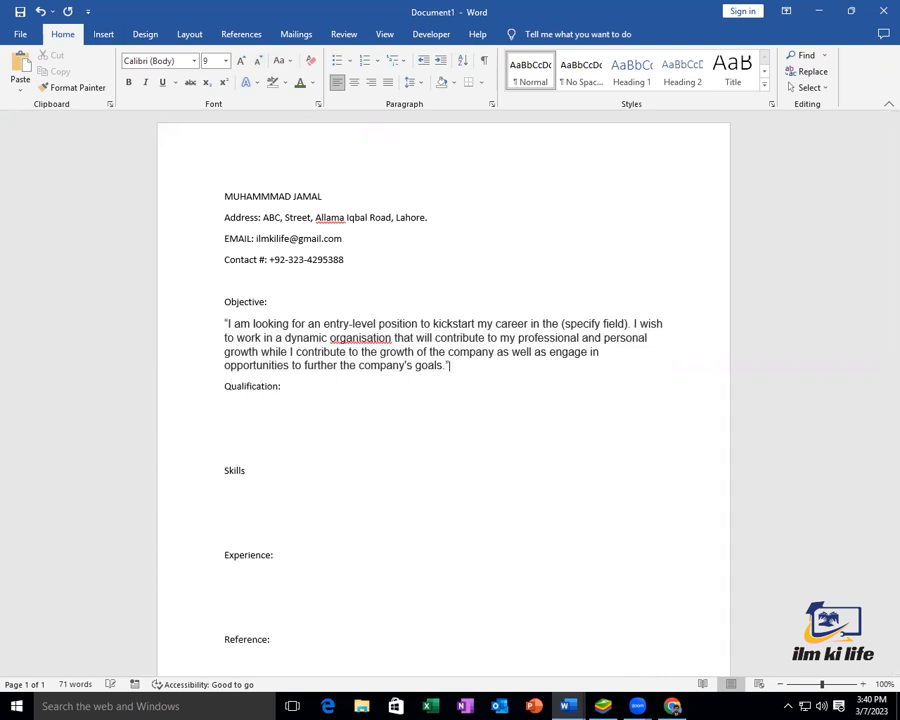
key(Return)
click(225, 404)
click(225, 425)
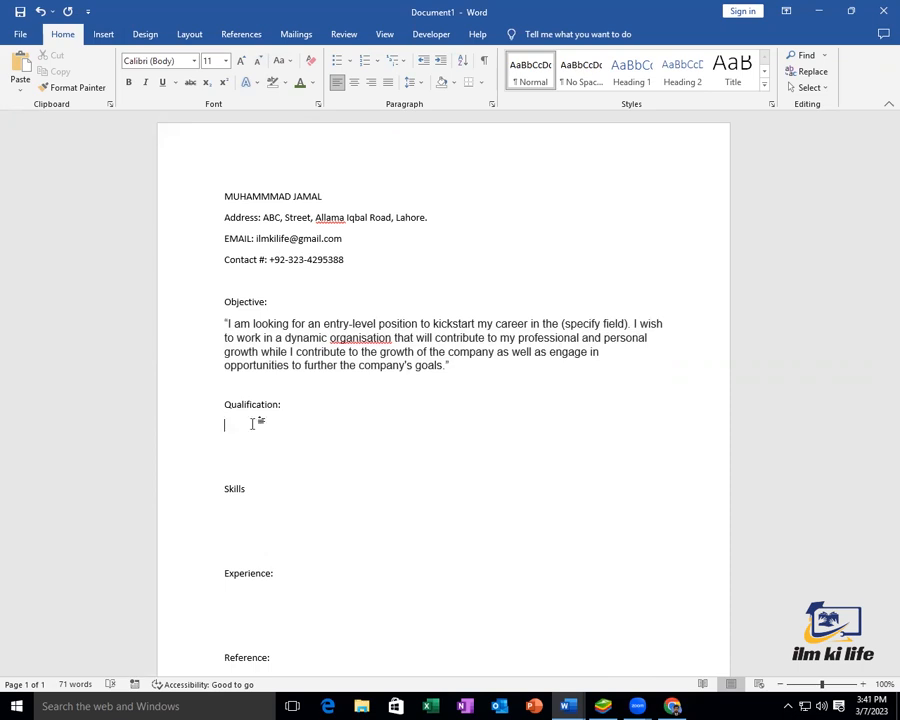
Enter Graduation, University of the Punjab and 2016 as tab-separated columns
text(Graduation)
key(Tab)
text(University of the Punjab)
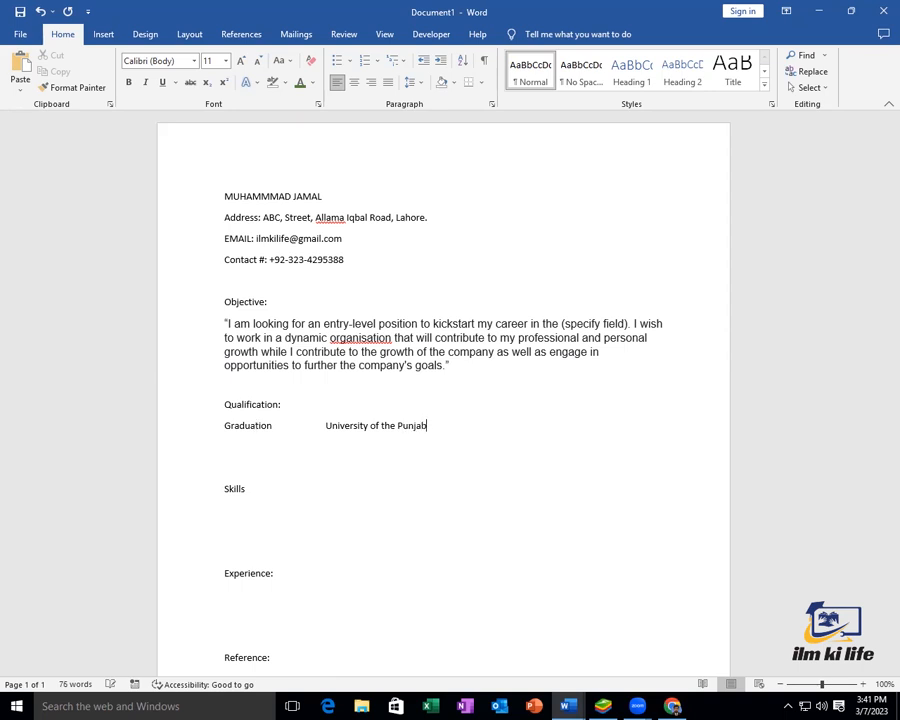
key(Tab)
key(Tab)
text(2016)
key(Tab)
key(Tab)
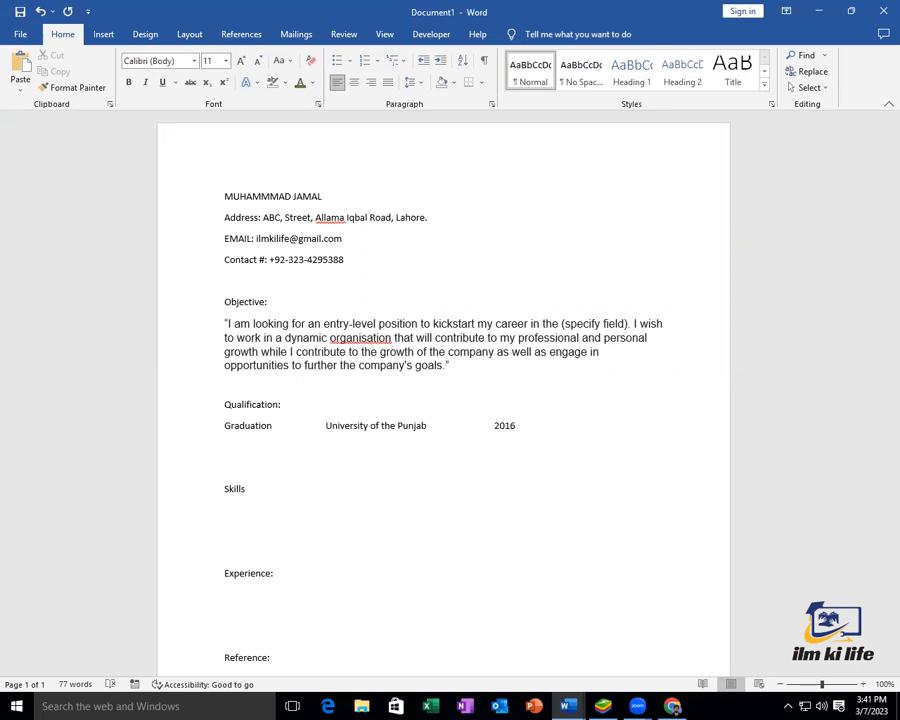
Add a tab-separated Intermediate row under Graduation: Bise Lahore, 2014
text(A)
key(BackSpace)
key(BackSpace)
key(Return)
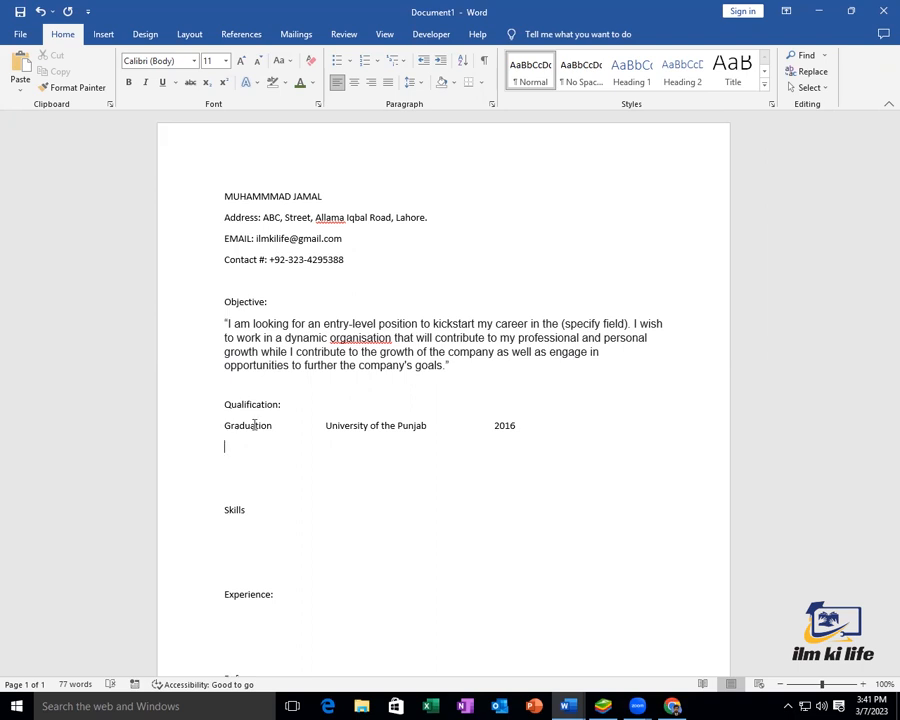
text(Intermediate)
key(Tab)
text(Bise Lahore)
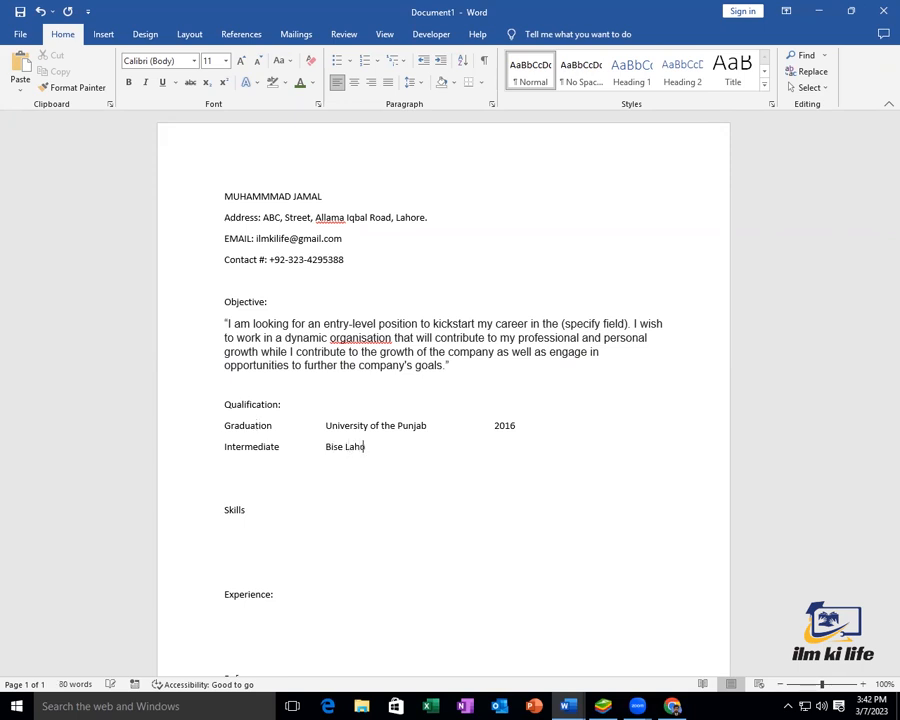
key(Tab)
key(Tab)
key(Tab)
text(2014)
Add the Matriculation row (Bise Lahore, 2012) and remove the extra blank line above Skills
key(Return)
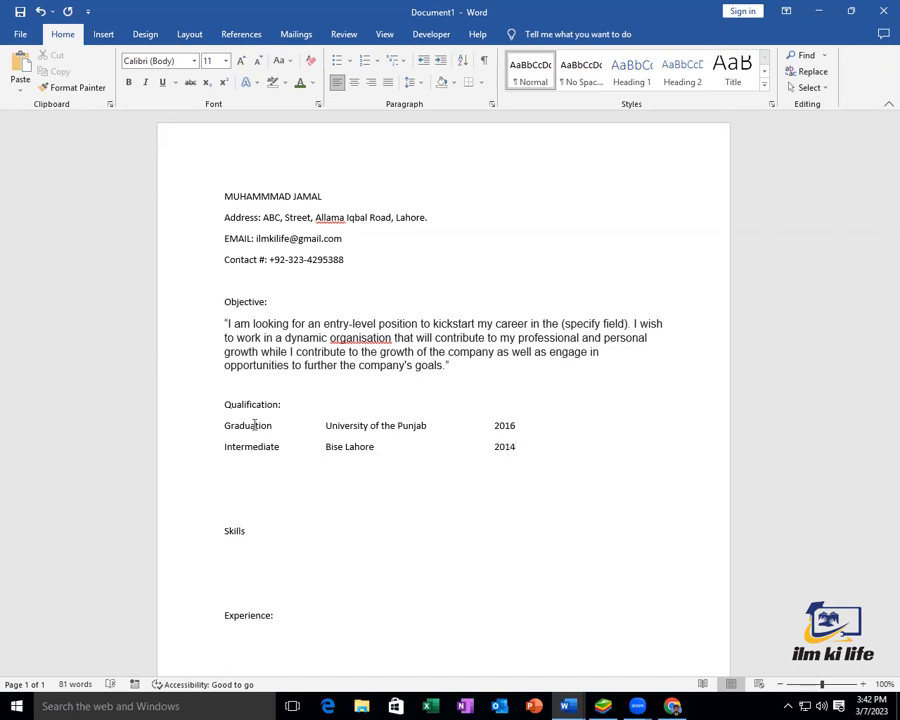
text(Matriculation)
key(Tab)
drag(382, 451, 324, 452)
key(ctrl+c)
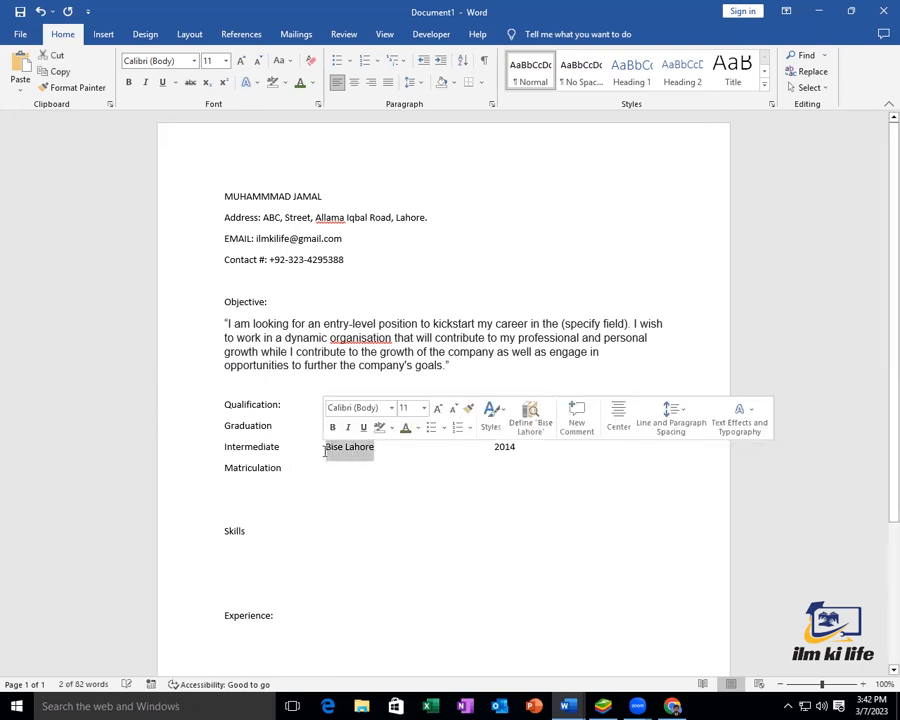
key(Down)
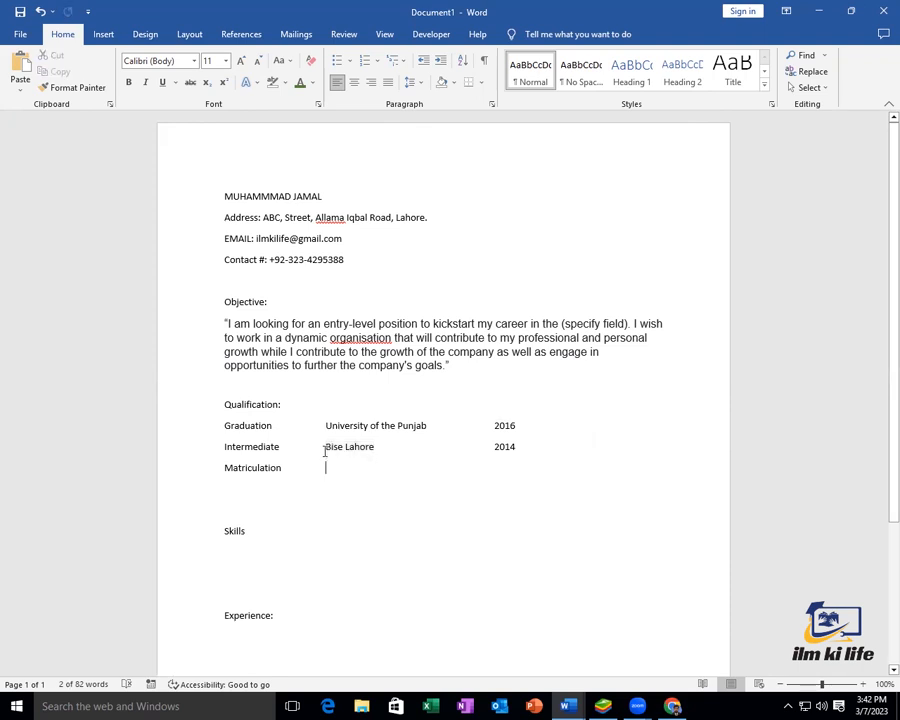
key(ctrl+v)
key(Tab)
key(Tab)
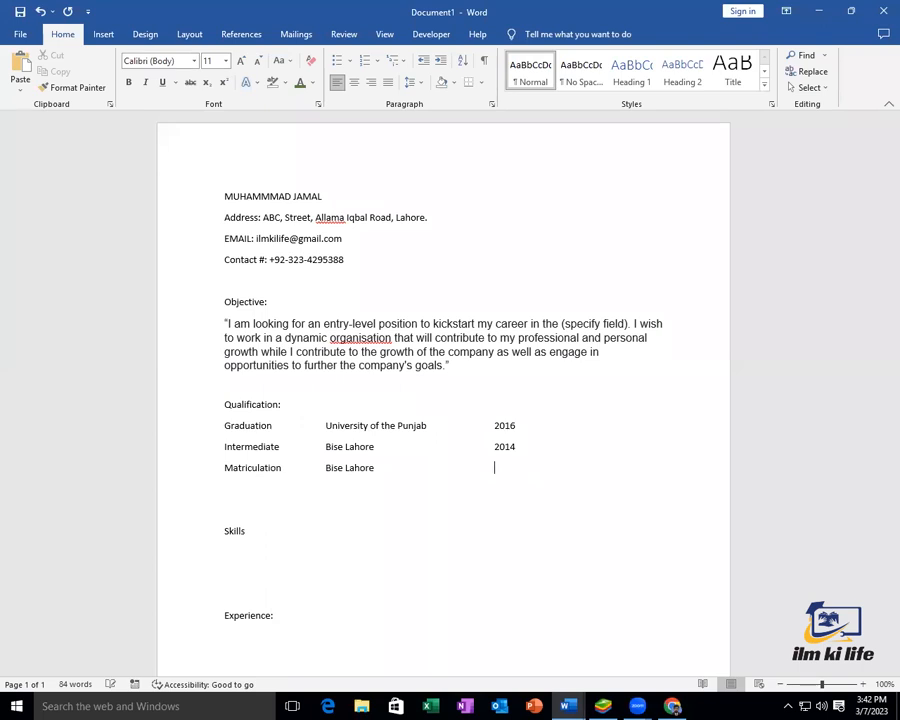
text(2012)
click(239, 508)
key(BackSpace)
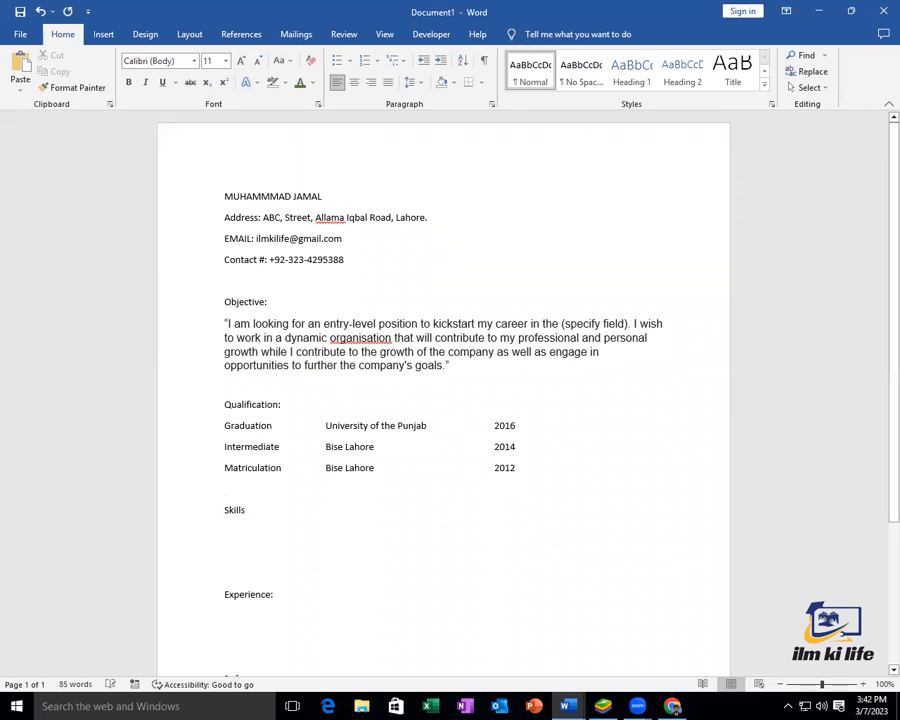
List Communication Skill and Time Management Skill under the Skills heading
key(Down)
key(Down)
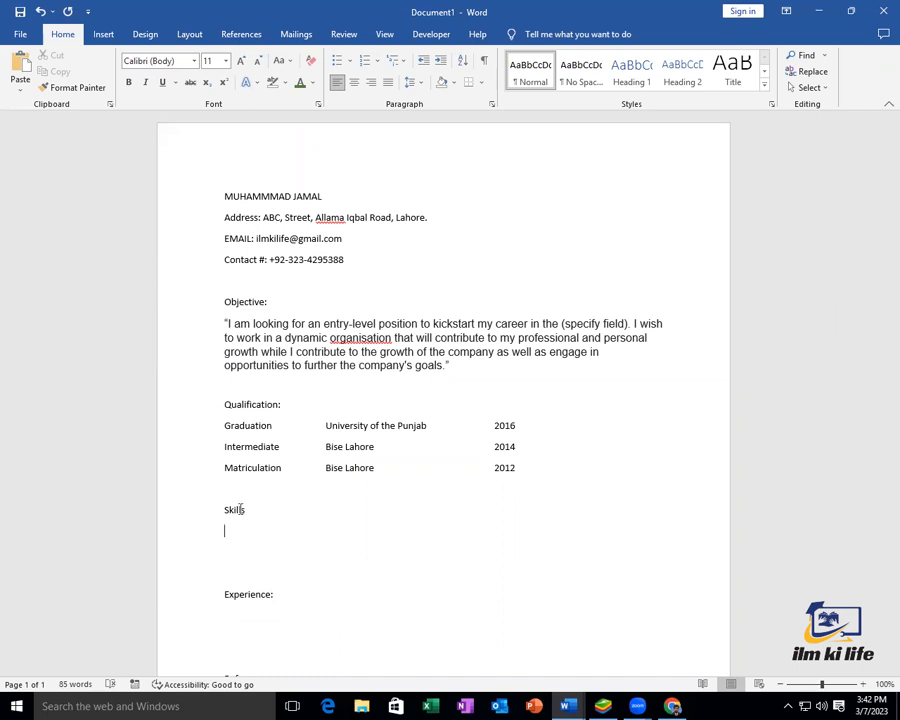
text(Basic Computer)
key(BackSpace)
key(BackSpace)
key(BackSpace)
key(BackSpace)
key(BackSpace)
key(BackSpace)
key(BackSpace)
key(BackSpace)
key(BackSpace)
key(BackSpace)
key(BackSpace)
key(BackSpace)
key(BackSpace)
key(BackSpace)
key(BackSpace)
text(Communication Skill)
key(Return)
text(T)
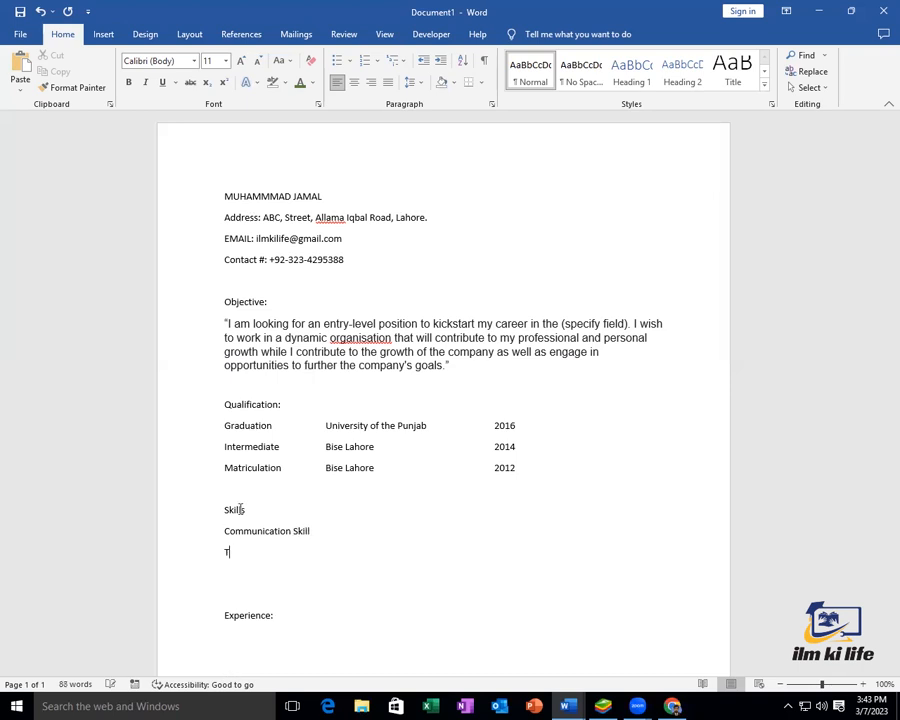
text(ime Management Skill)
Add a Certifications: heading after a blank line below the skills
key(Return)
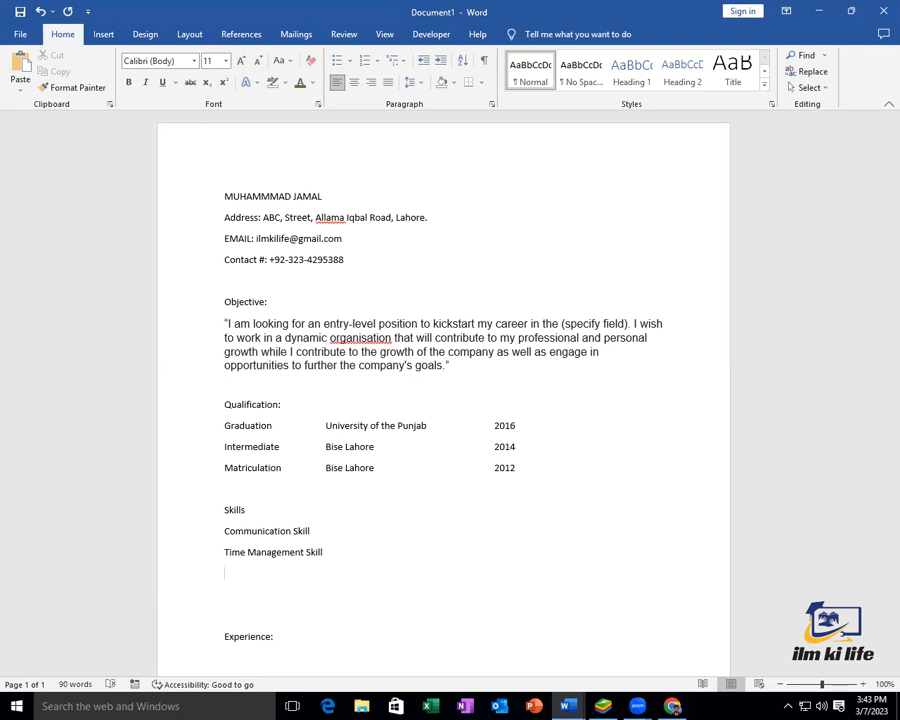
key(Return)
text(Certifications)
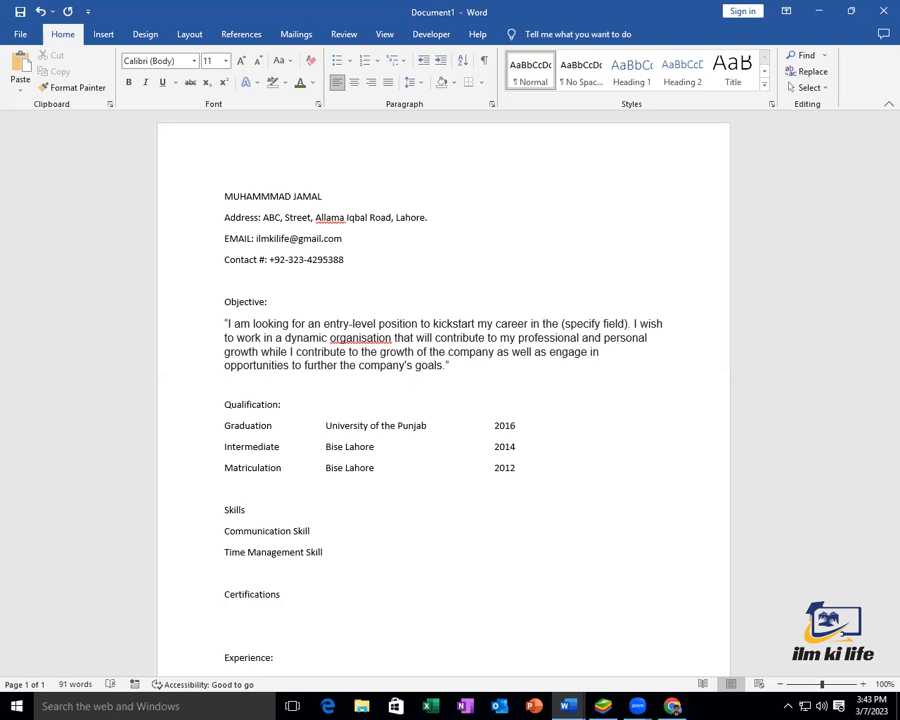
text(:)
key(Return)
List Basic Computer, MS Office and Computerized Accounting under Certifications:
text(Basic Computer )
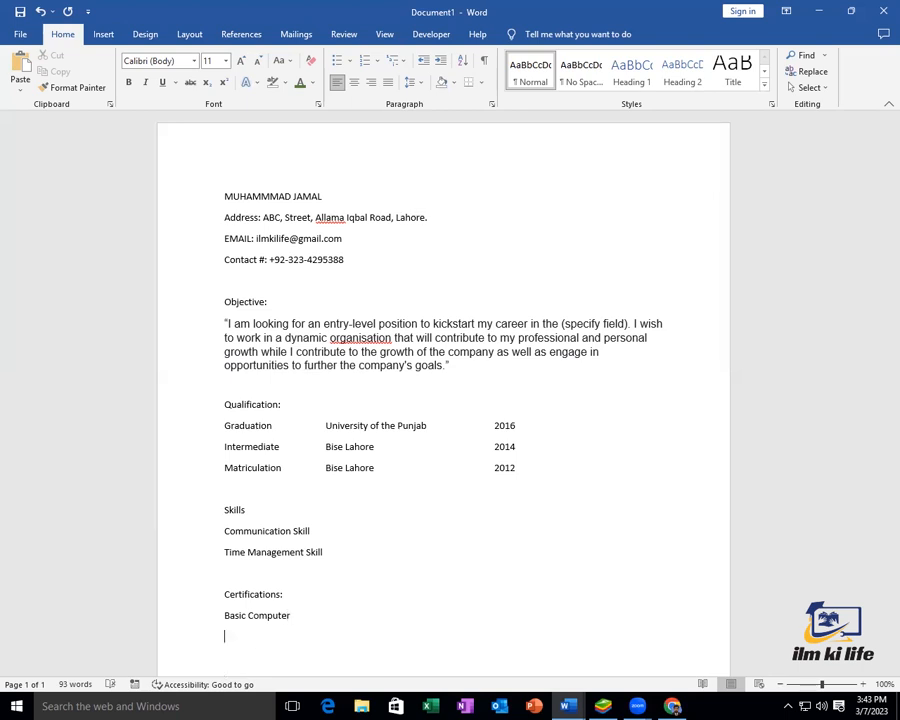
text(Ms)
key(BackSpace)
key(BackSpace)
text(S Office)
key(Return)
text(Co)
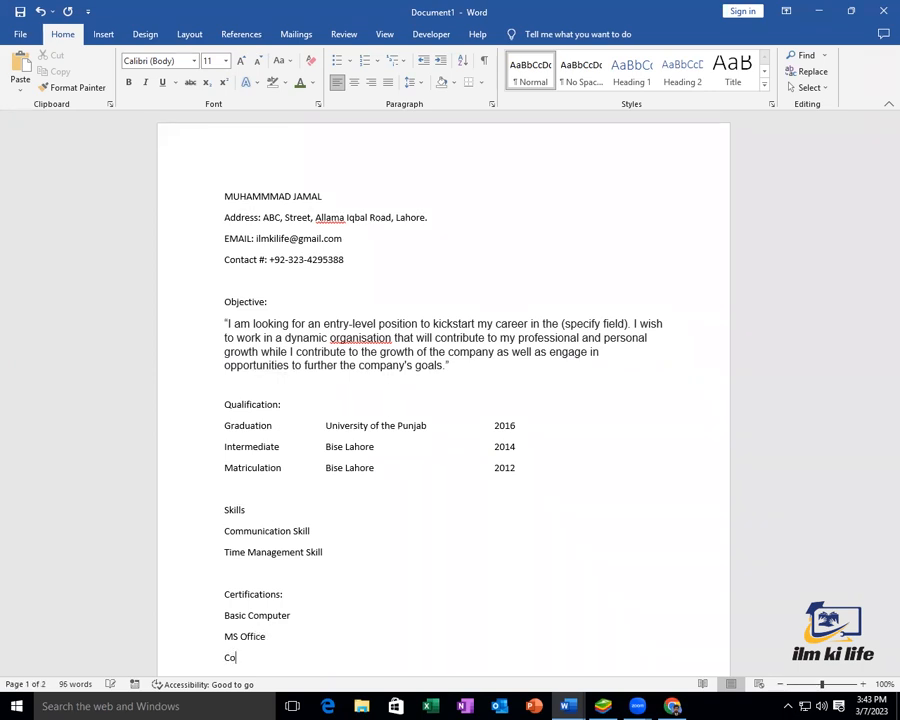
text(mputerized Accounting)
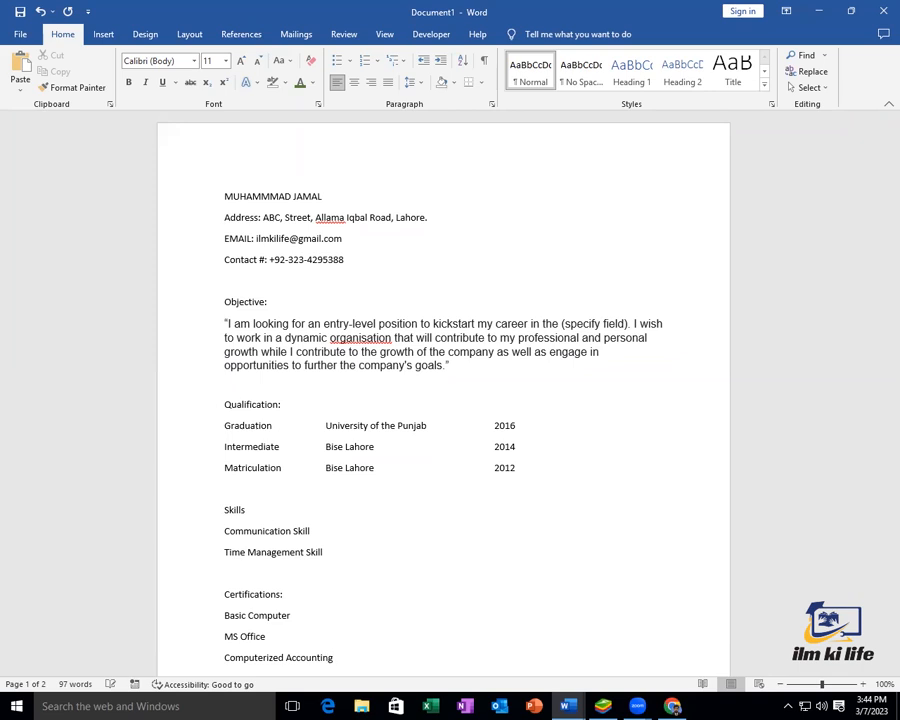
Under Experience:, write '2 years diversified experience in ABC Company Ltd as Assistant'
scroll(243, 506, down, 4)
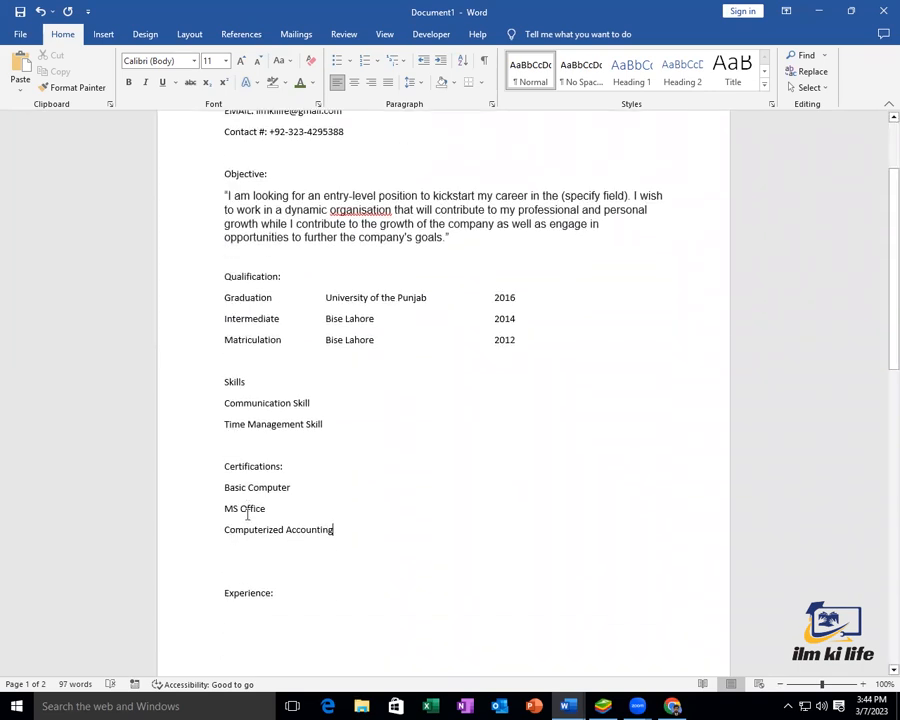
click(268, 557)
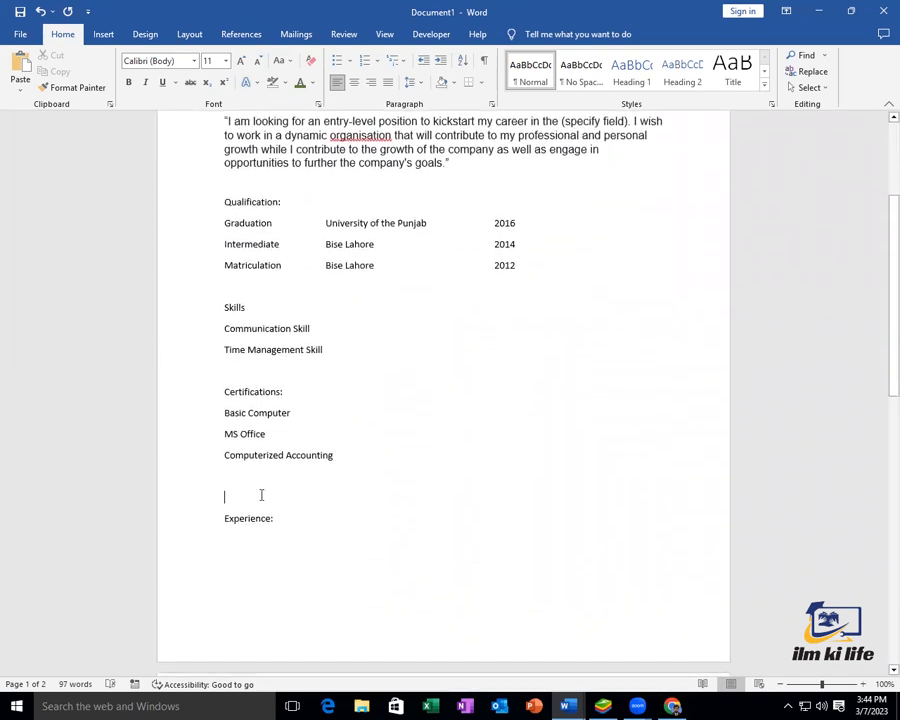
key(BackSpace)
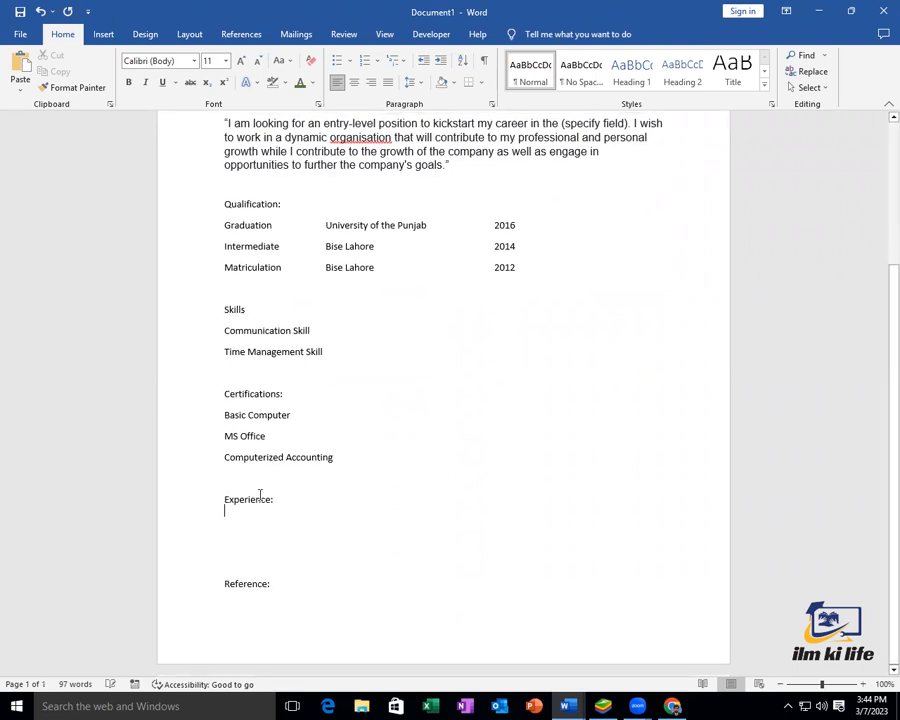
text(2)
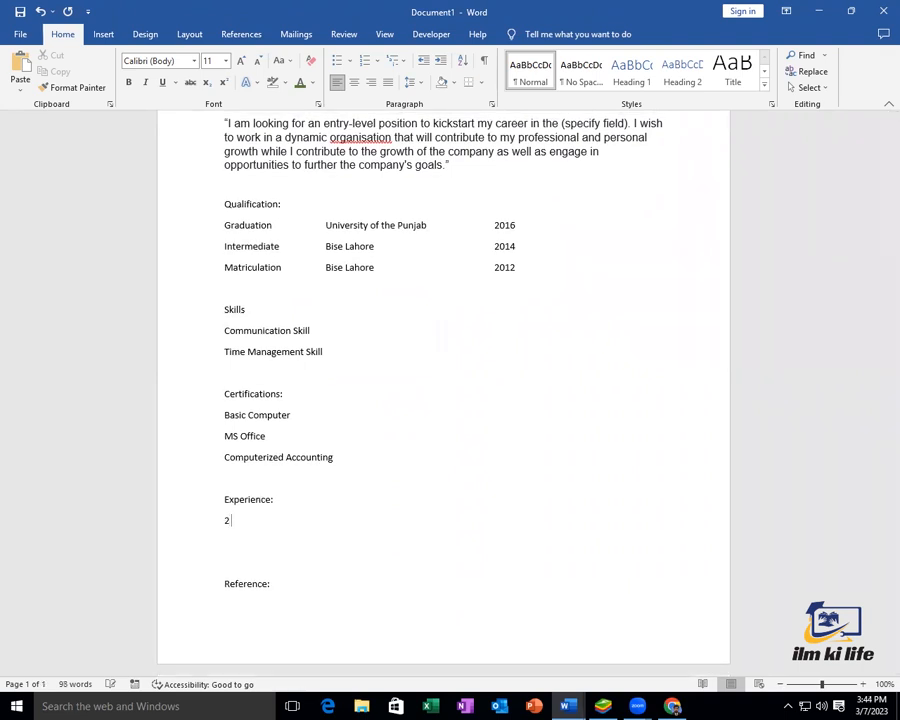
text( yearsdiversified )
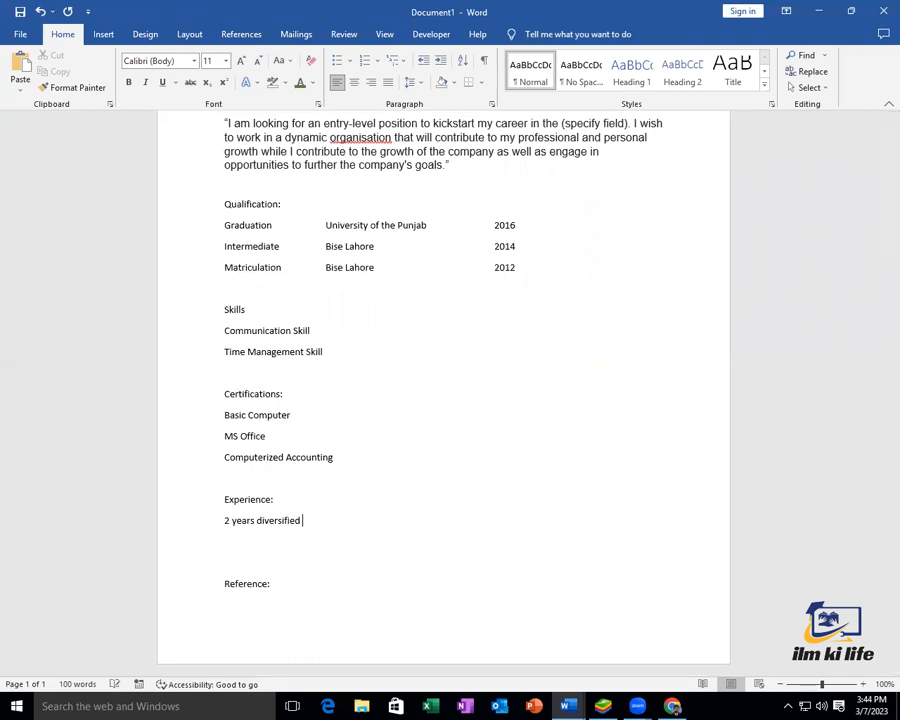
text(experience in ABC Comp)
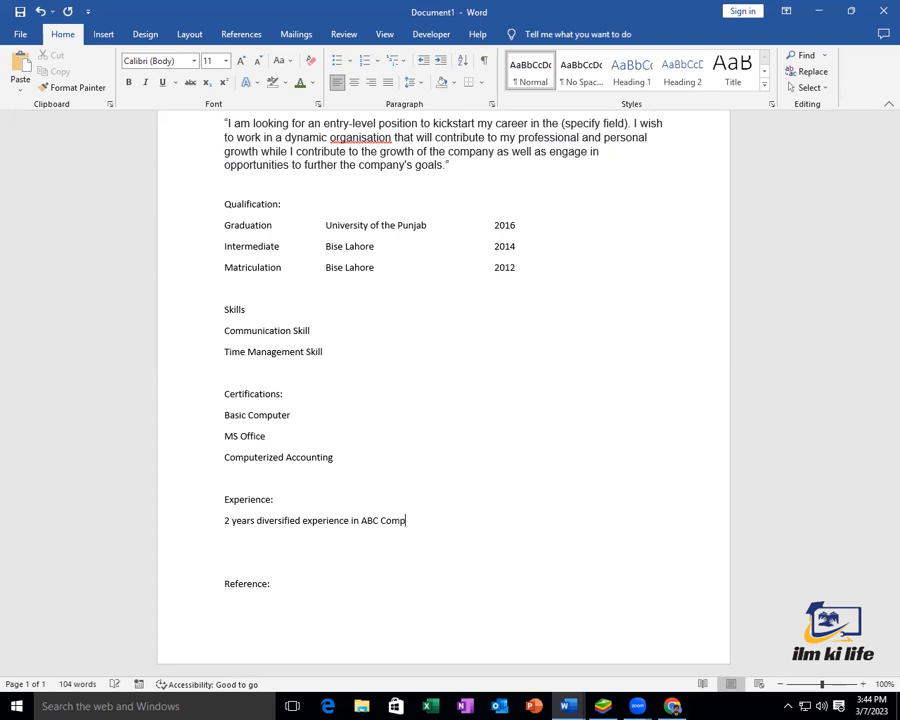
text(any L)
text(td)
text(. as)
key(BackSpace)
key(BackSpace)
key(BackSpace)
key(BackSpace)
key(BackSpace)
text(as Assistan)
key(BackSpace)
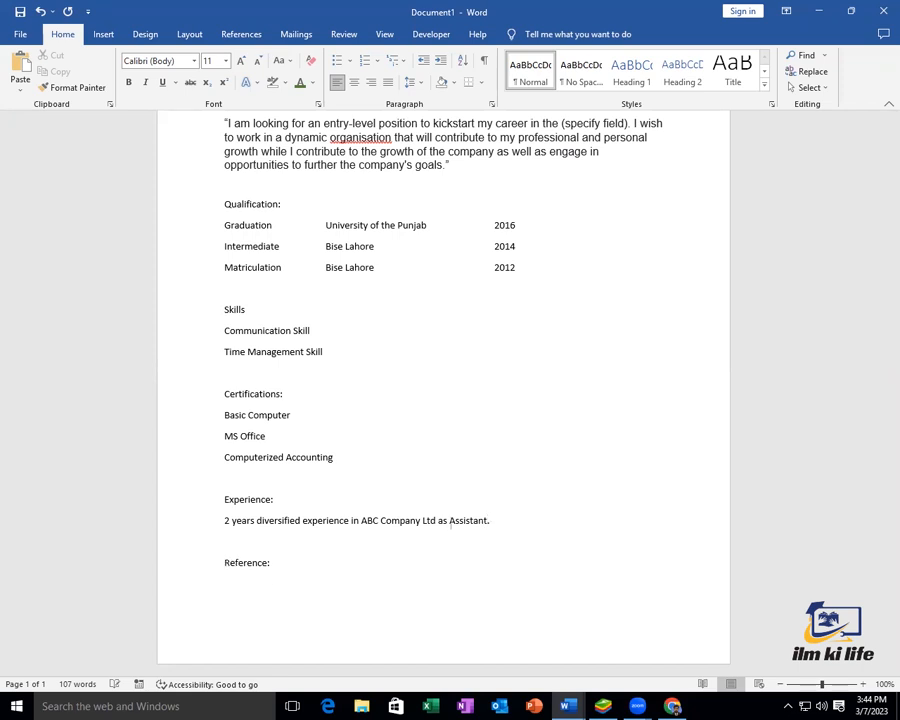
Add 'Will be Furnished on Demand.' on the line below Reference:
key(Down)
key(End)
key(Return)
text(R)
text(W)
text(ill)
text( be F)
text(urnish)
text(ed on)
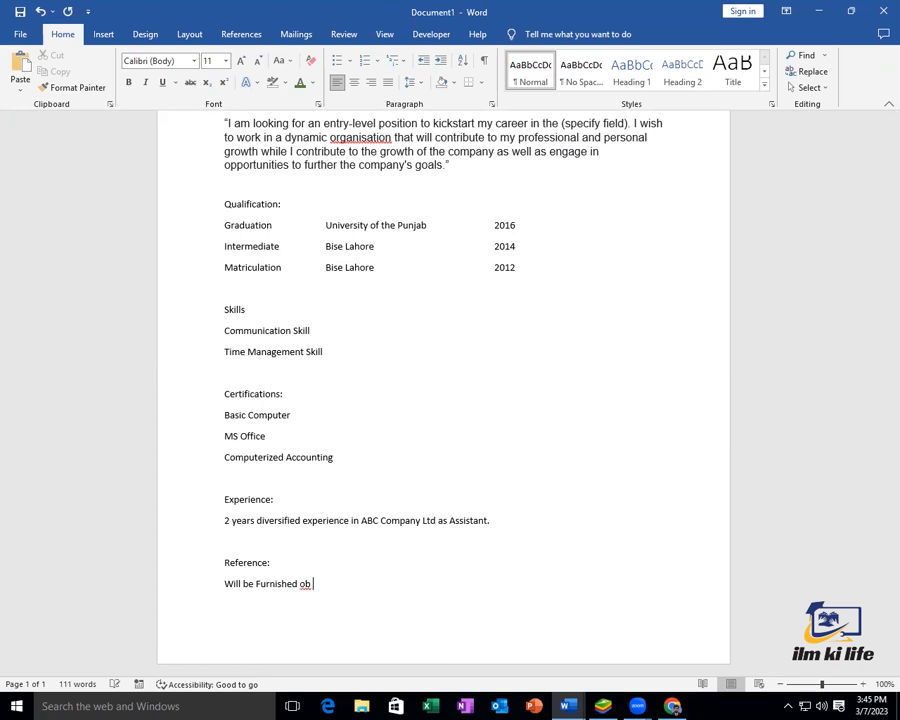
text( Demand.)
scroll(290, 438, up, 4)
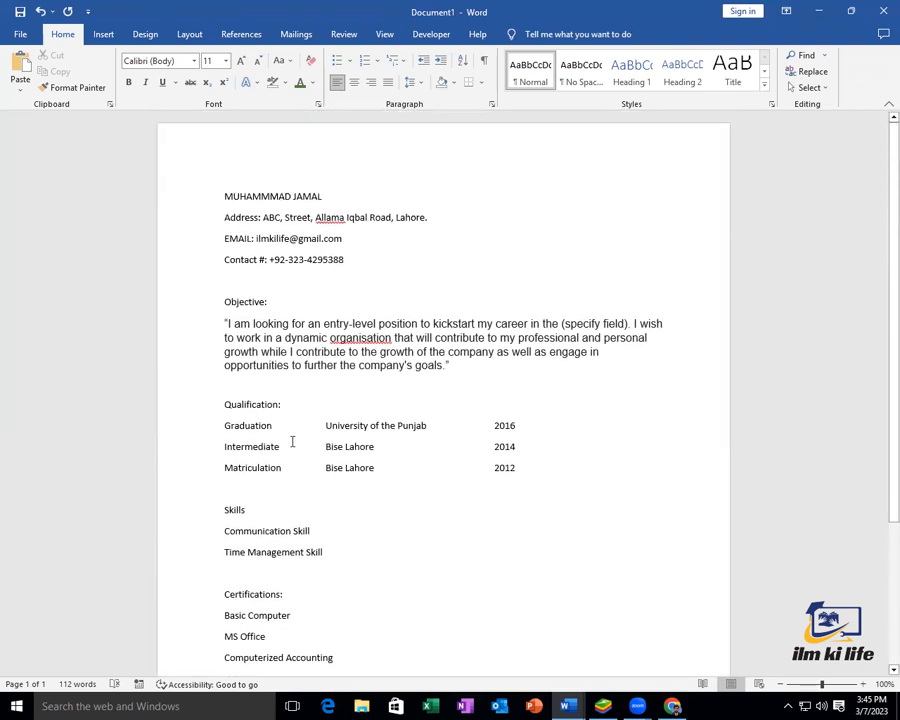
key(ctrl+p)
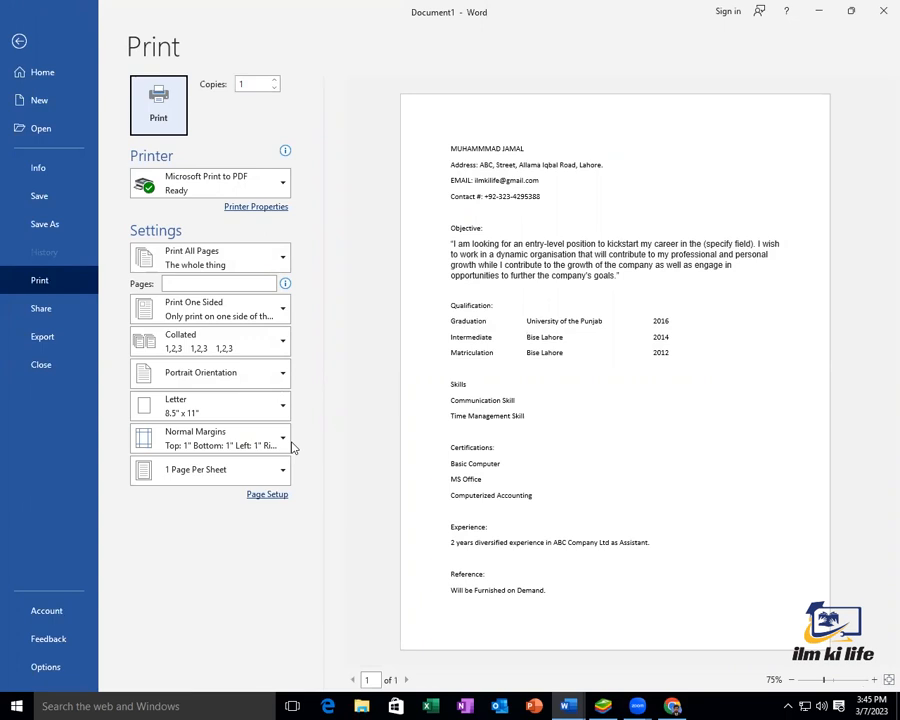
key(Escape)
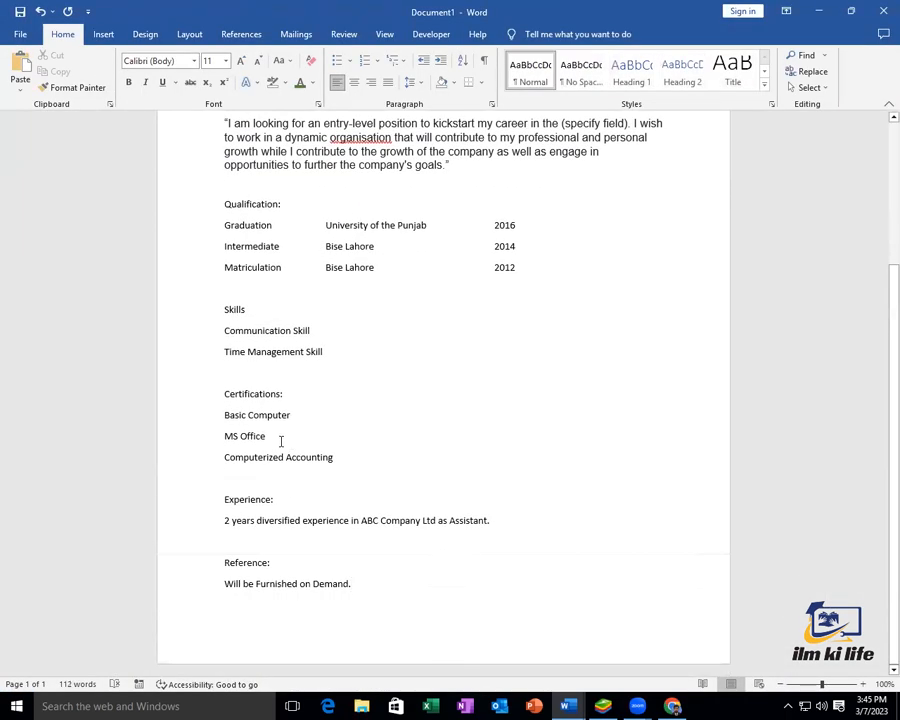
scroll(280, 440, up, 3)
drag(277, 301, 171, 305)
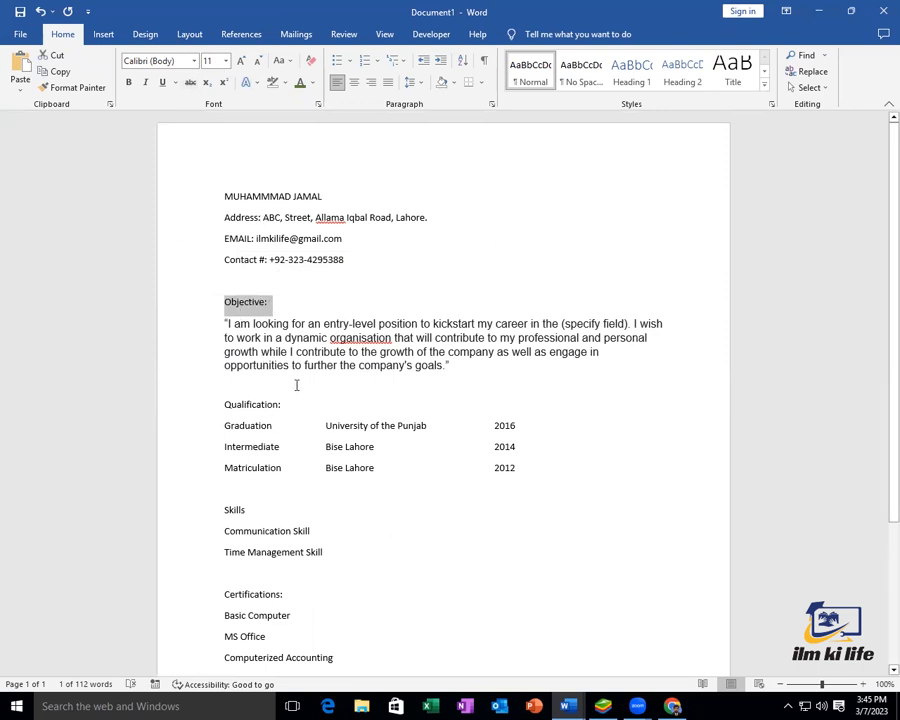
Set the Objective:, Qualification: and Skills headings to 14 pt
click(226, 61)
click(209, 143)
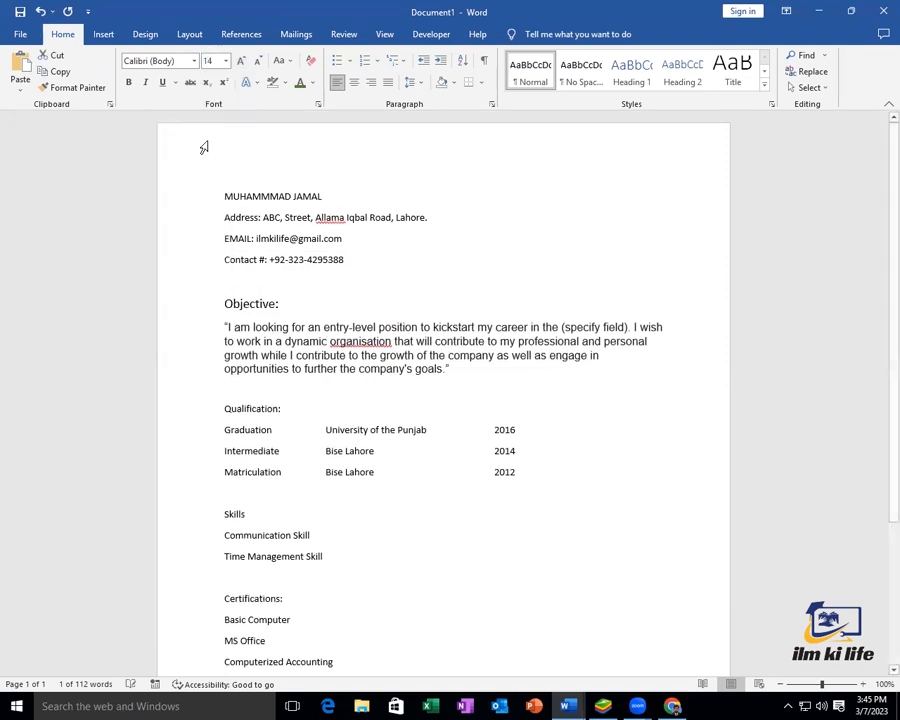
click(200, 409)
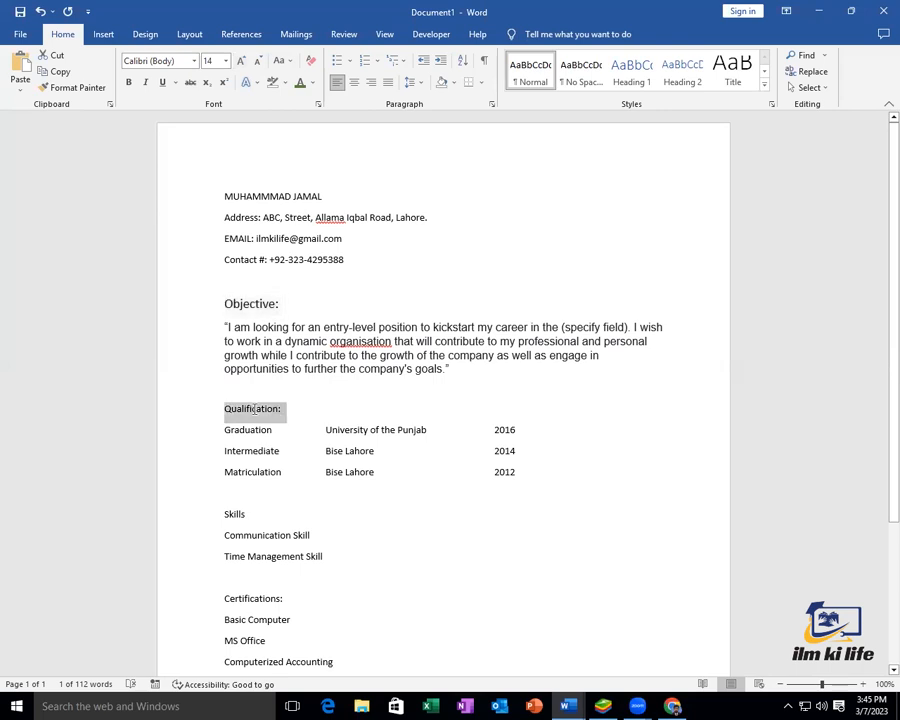
click(242, 63)
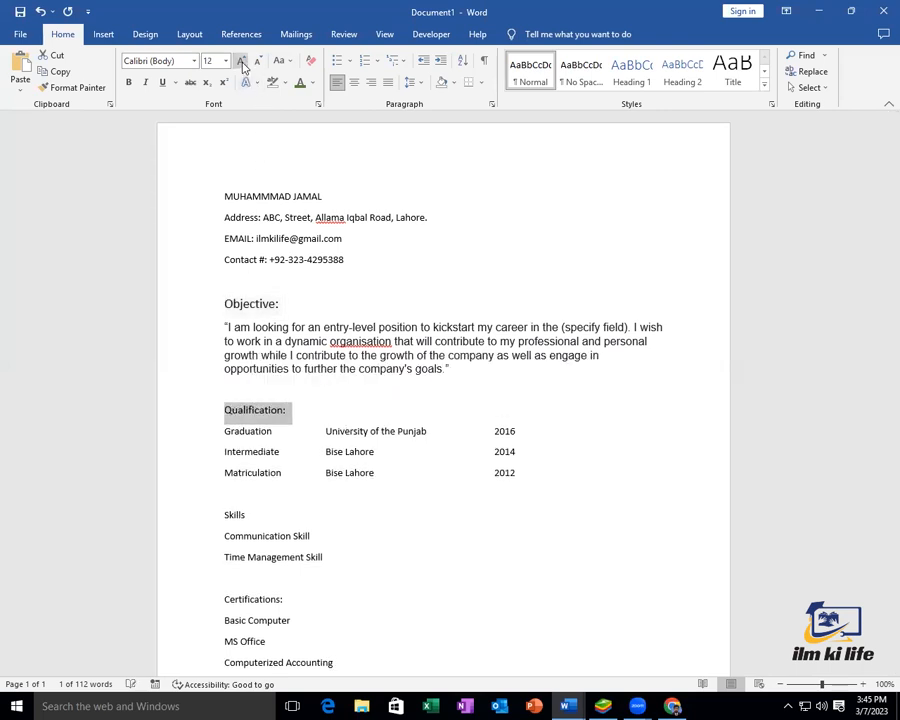
click(242, 63)
click(226, 518)
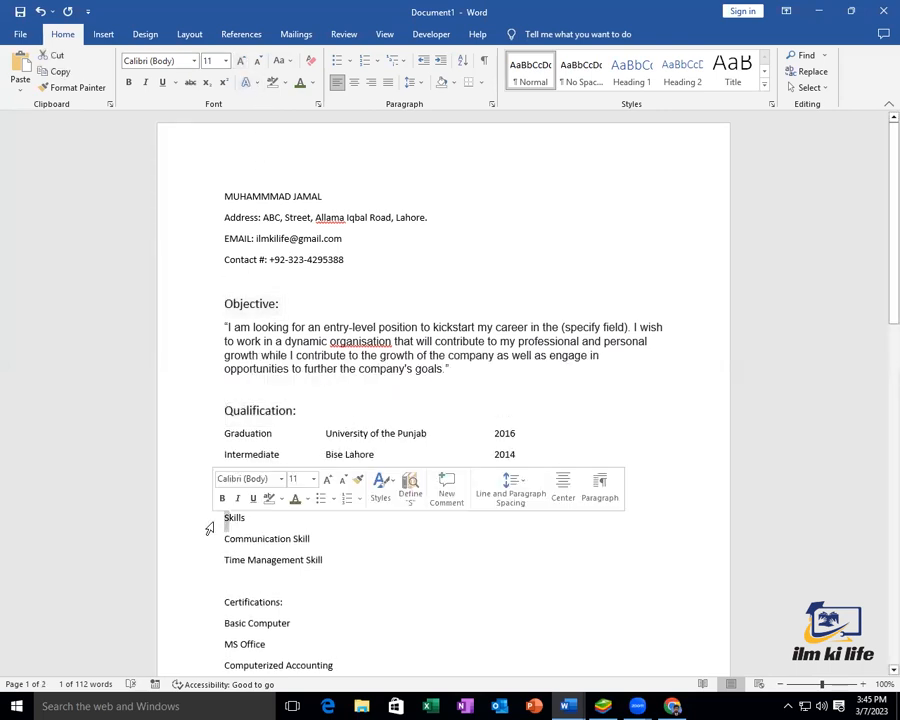
click(257, 518)
double_click(233, 517)
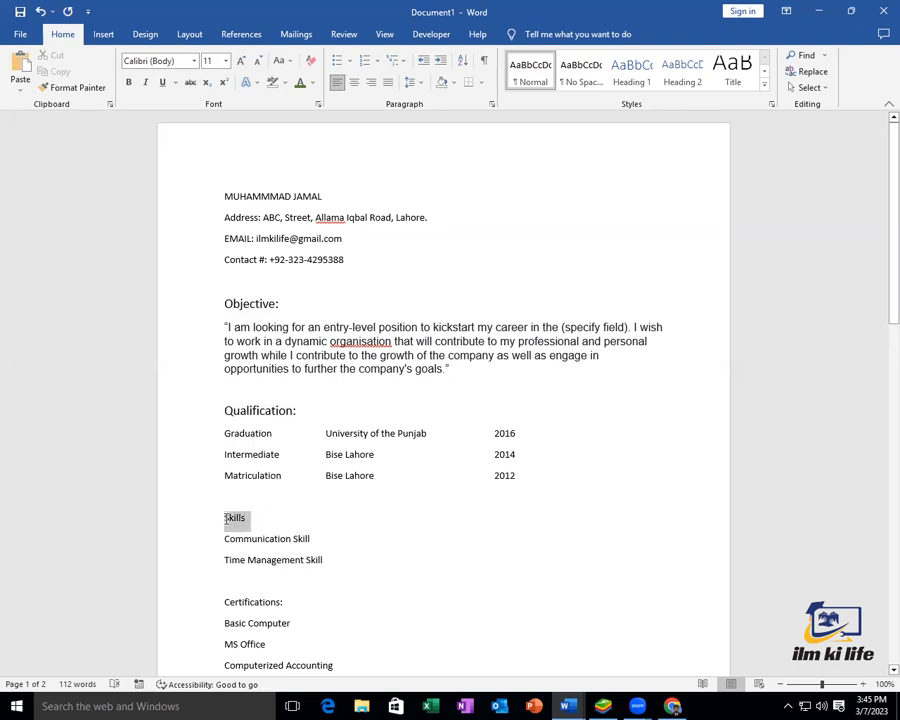
click(242, 63)
click(242, 63)
click(242, 63)
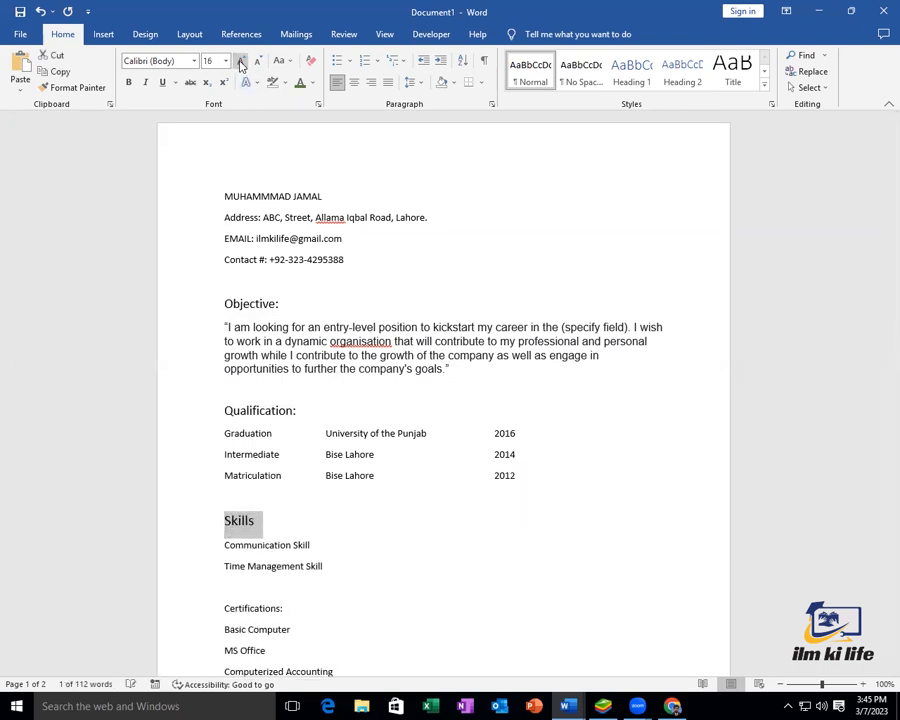
click(256, 64)
Set the Certifications:, Experience: and Reference: headings to 14 pt
scroll(347, 448, down, 4)
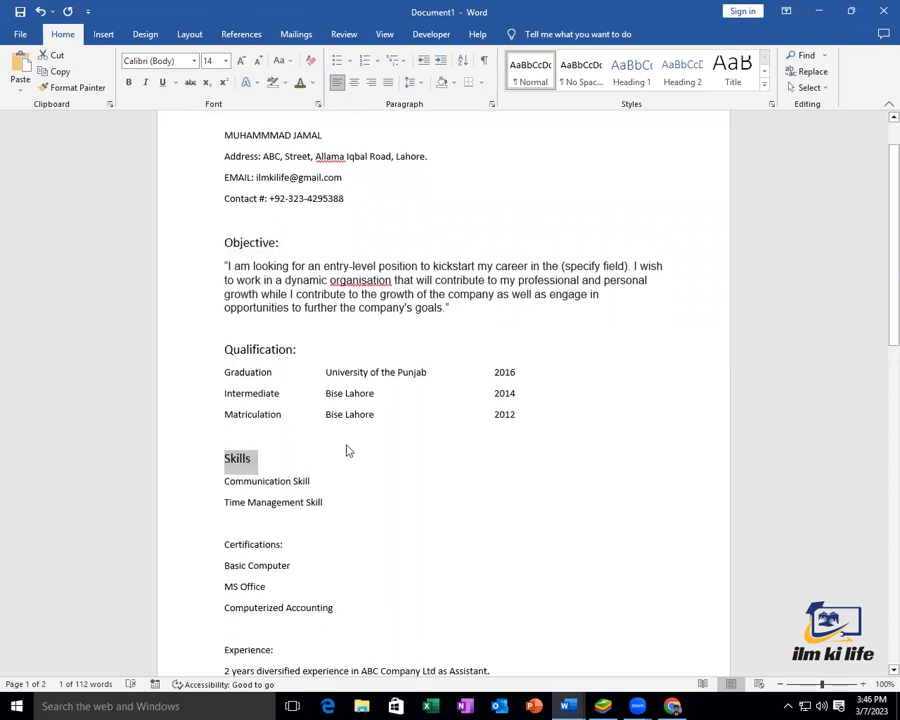
drag(294, 404, 222, 404)
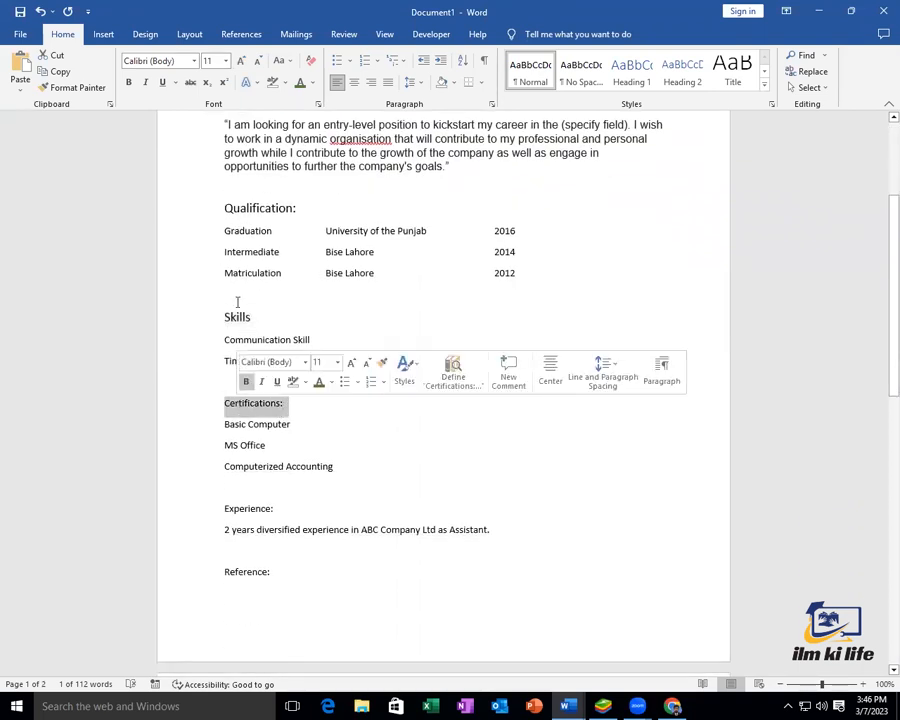
click(242, 63)
click(246, 63)
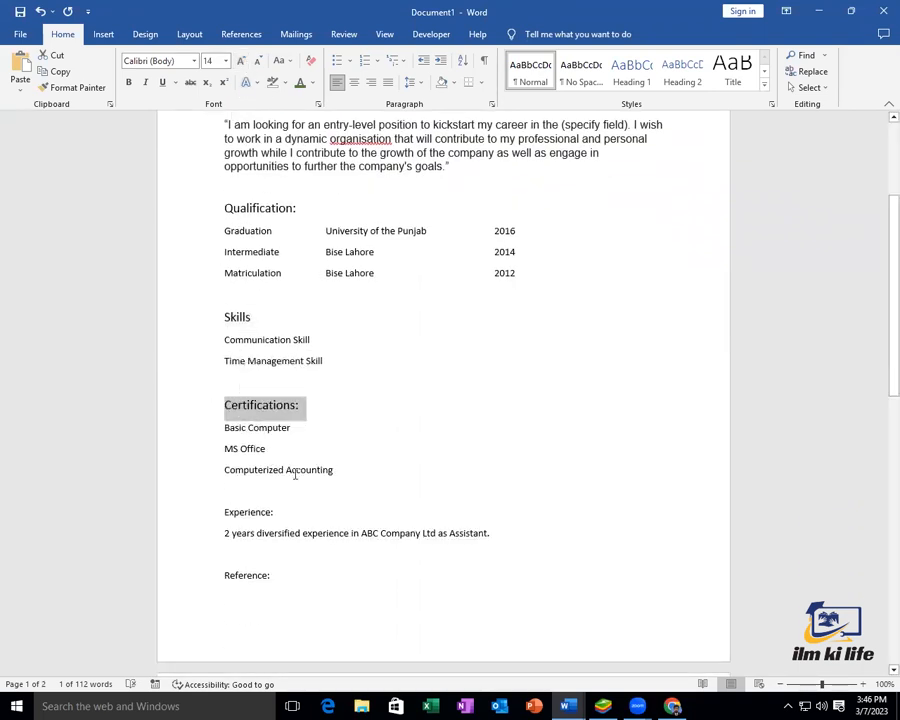
drag(276, 510, 213, 511)
click(239, 62)
click(239, 62)
scroll(252, 426, down, 2)
drag(286, 476, 218, 477)
click(240, 61)
click(240, 61)
scroll(251, 465, up, 2)
click(287, 390)
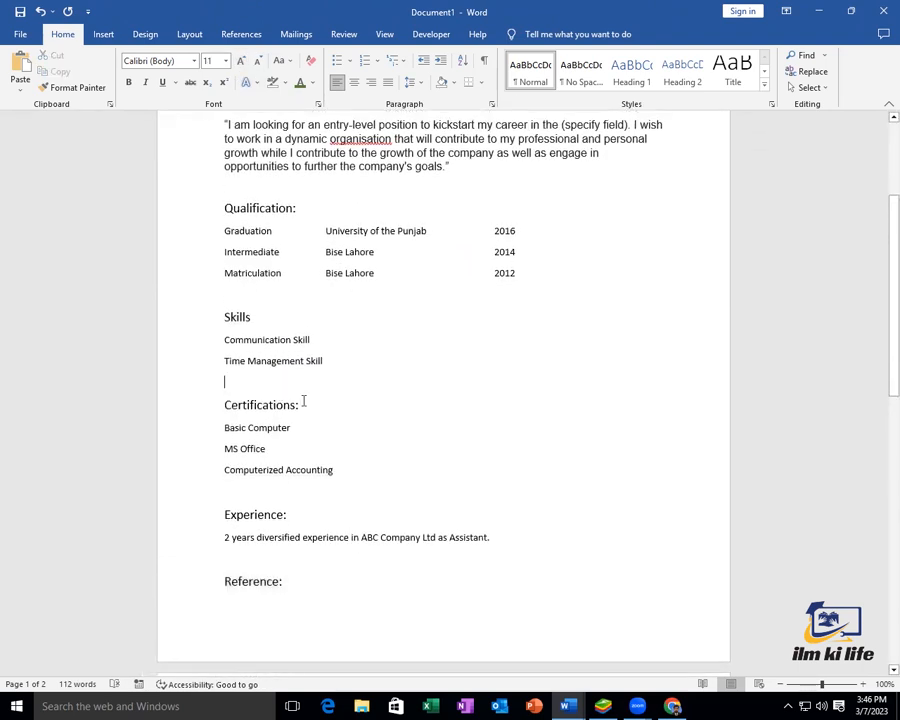
Delete the empty lines after Time Management Skill, Computerized Accounting, the Experience entry and above Skills
key(Up)
key(Up)
key(Up)
key(Up)
key(Up)
key(Up)
key(Up)
key(Up)
key(Down)
key(Down)
key(Down)
key(Down)
key(Down)
key(Down)
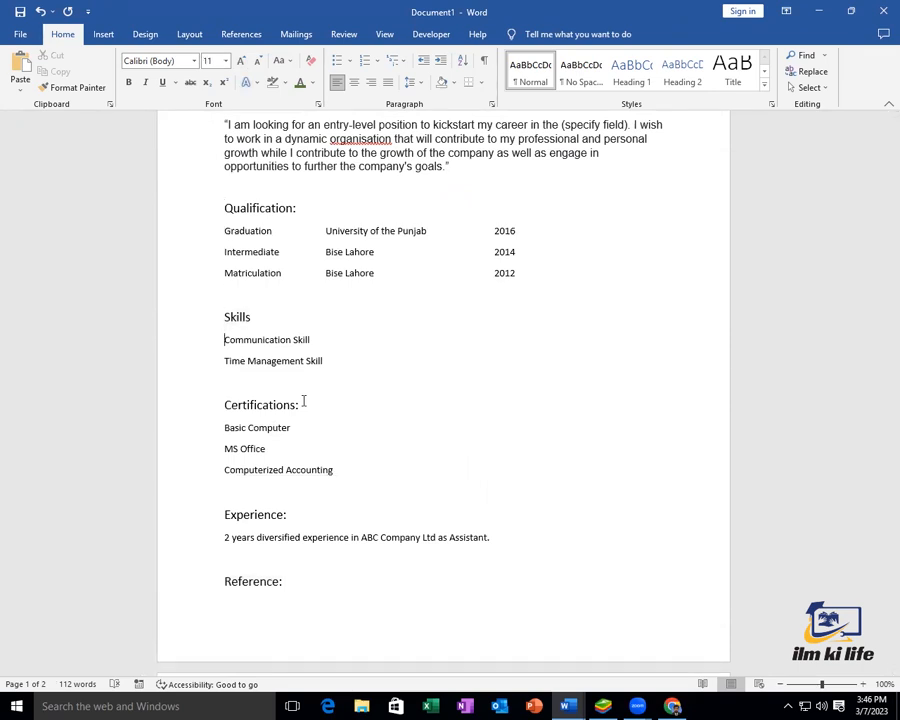
key(BackSpace)
key(Down)
key(Down)
key(Down)
key(Down)
key(Down)
key(BackSpace)
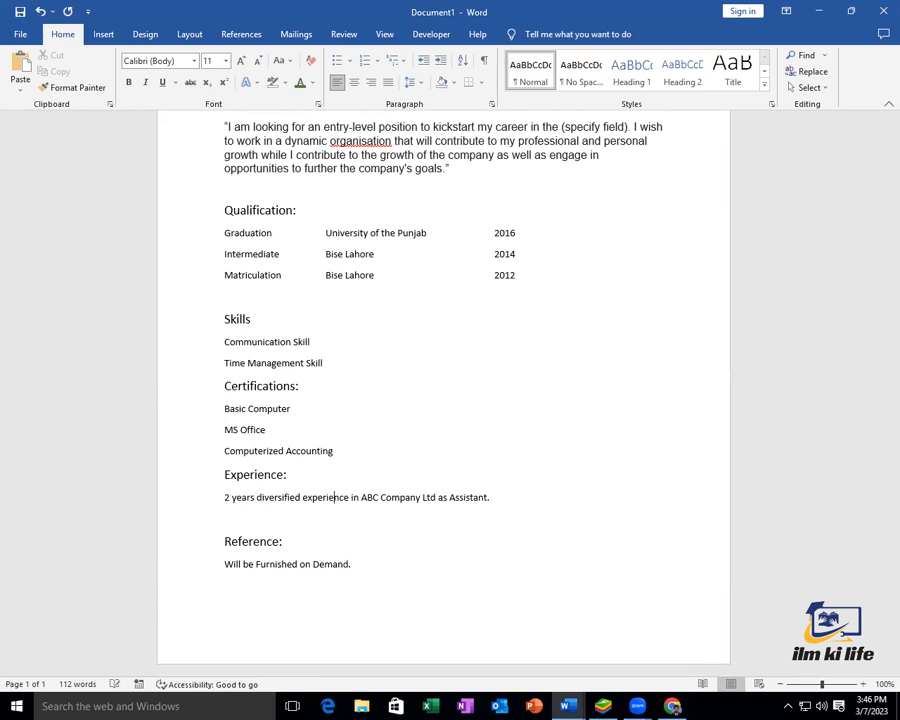
key(BackSpace)
key(Up)
key(Up)
key(Up)
key(Up)
key(Up)
key(Up)
key(Up)
key(Up)
key(Up)
key(Up)
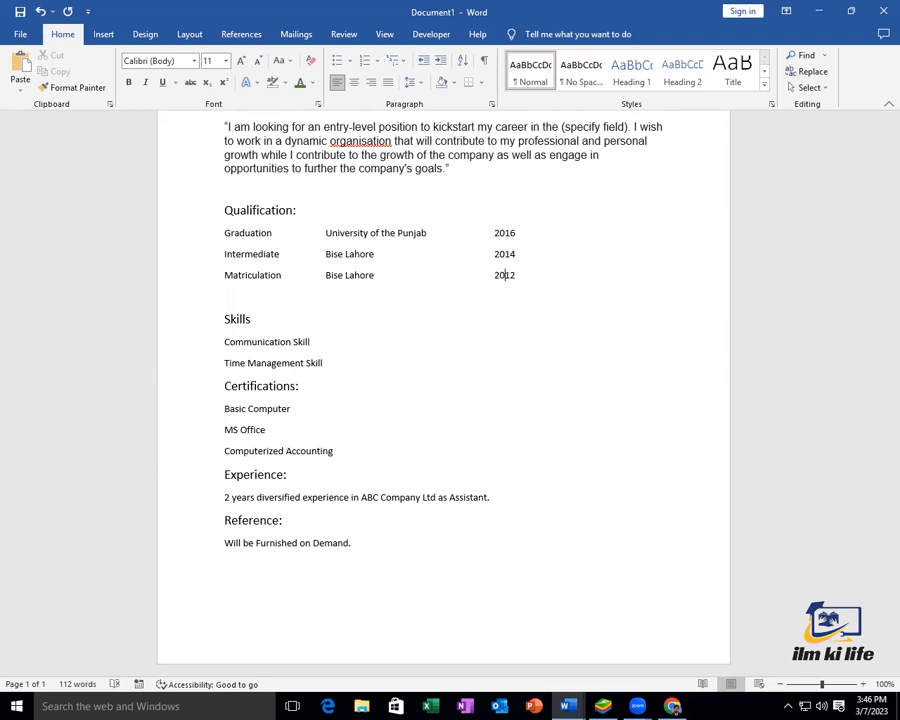
key(Down)
key(BackSpace)
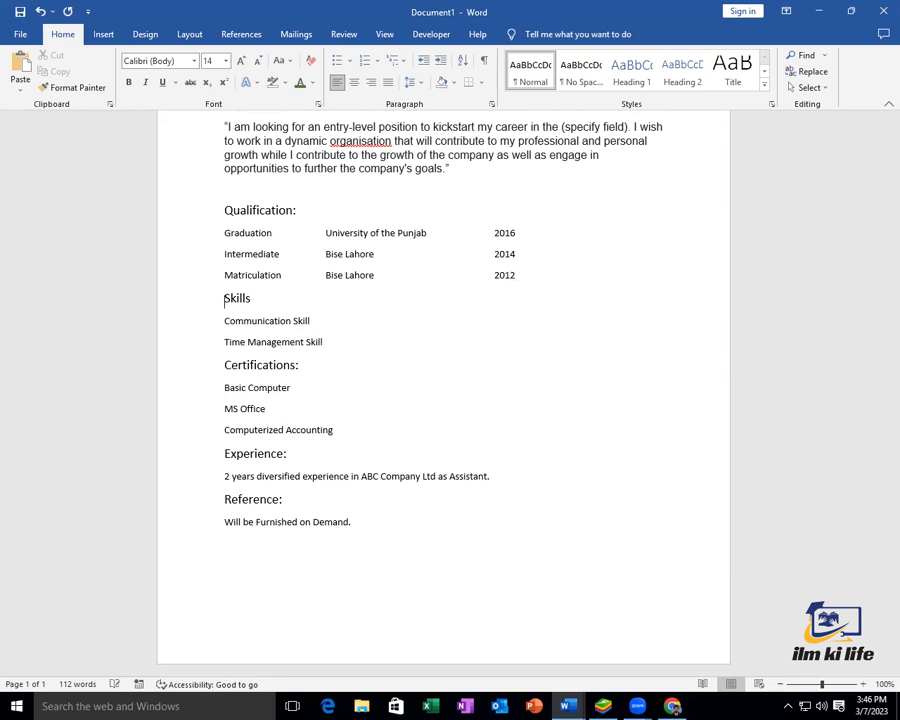
key(Up)
key(Up)
key(Up)
key(Up)
key(Up)
key(Up)
key(Up)
key(Up)
key(Up)
key(Up)
key(Up)
key(Up)
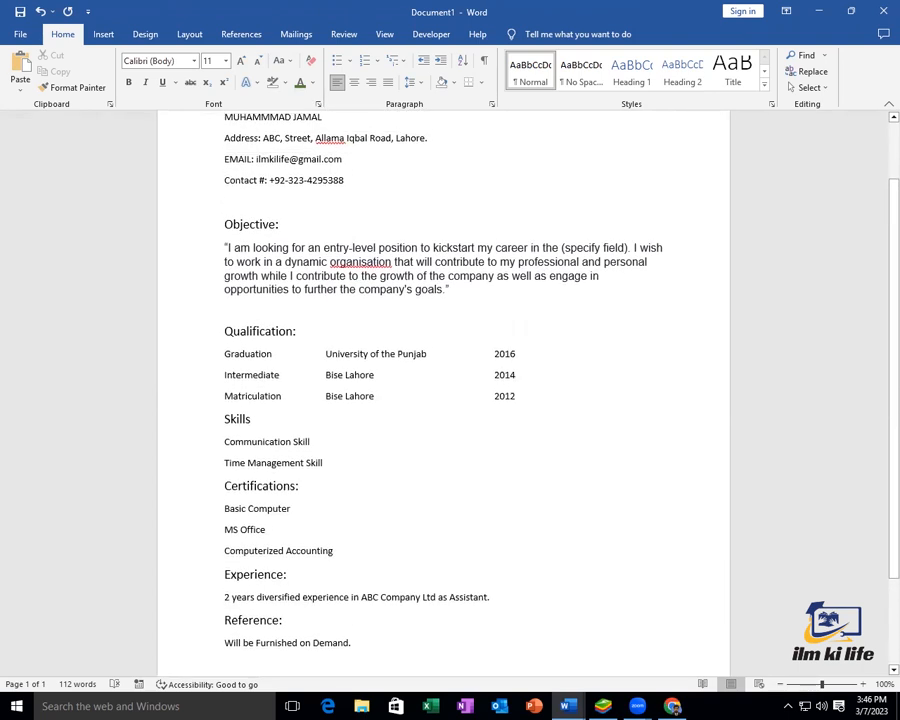
scroll(320, 405, up, 2)
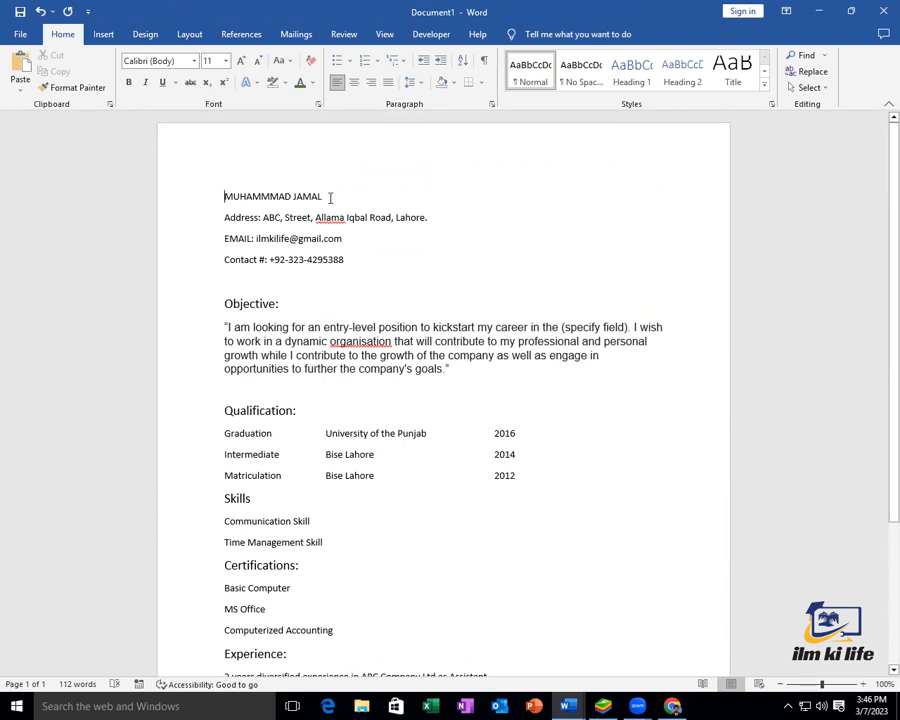
Format the name line at the top as bold 16 pt Arial Black
drag(233, 196, 203, 196)
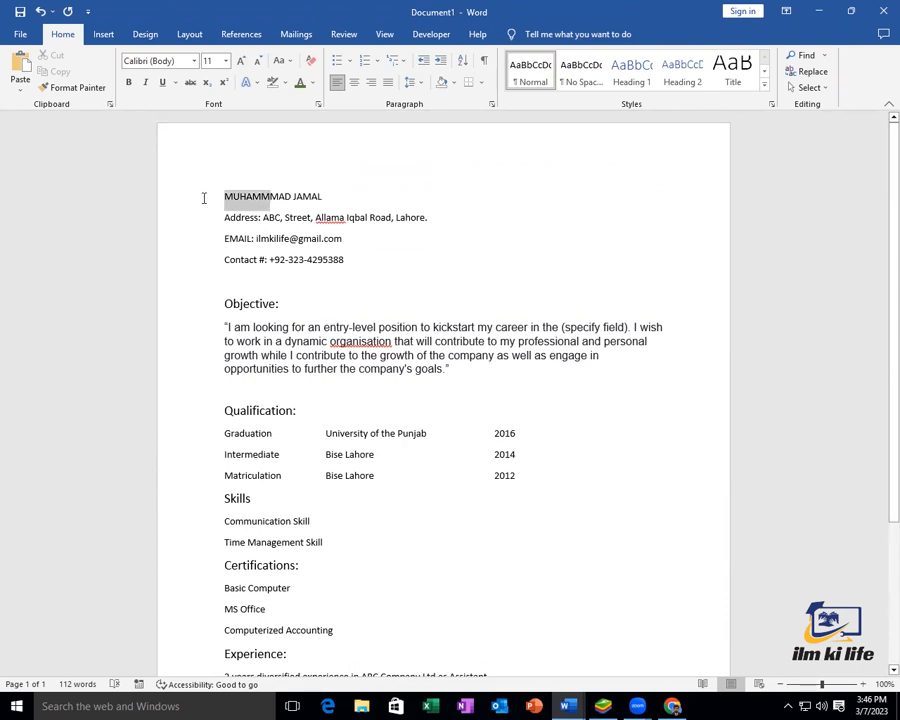
click(324, 196)
drag(327, 196, 218, 196)
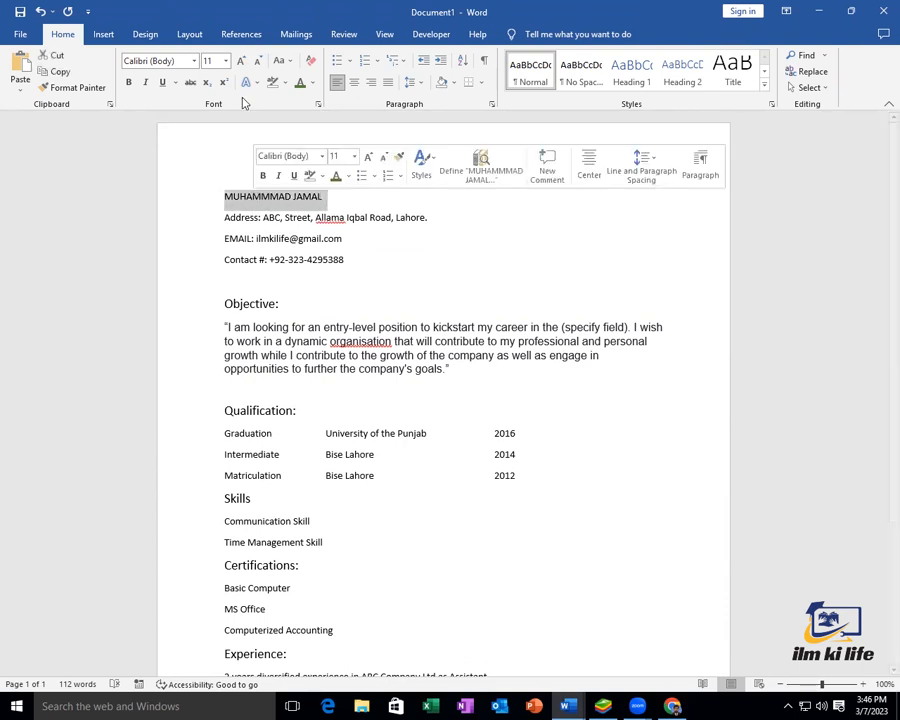
click(240, 62)
click(240, 62)
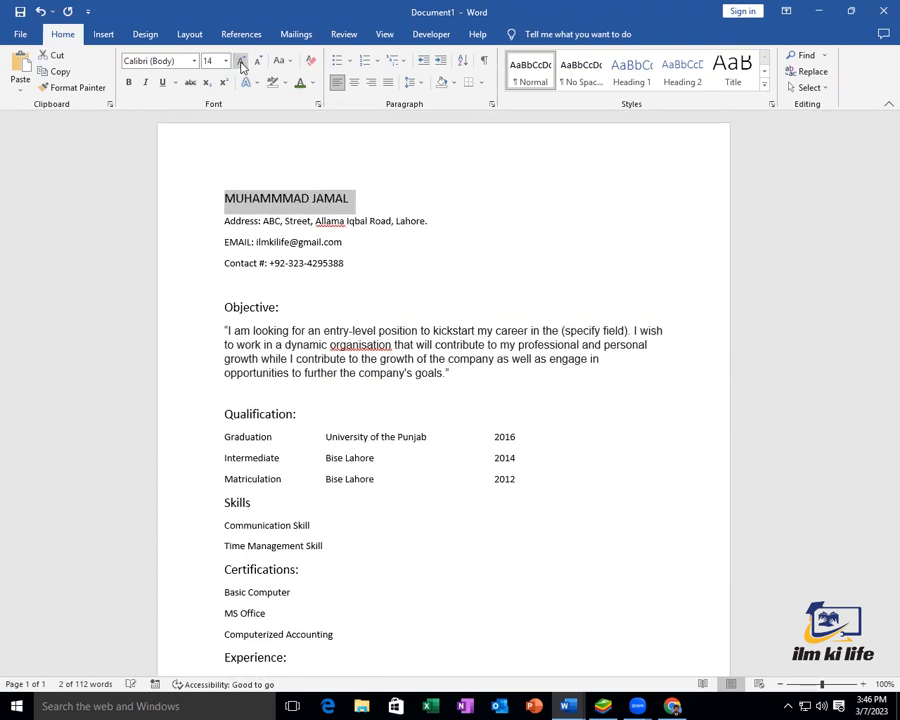
click(240, 62)
click(240, 62)
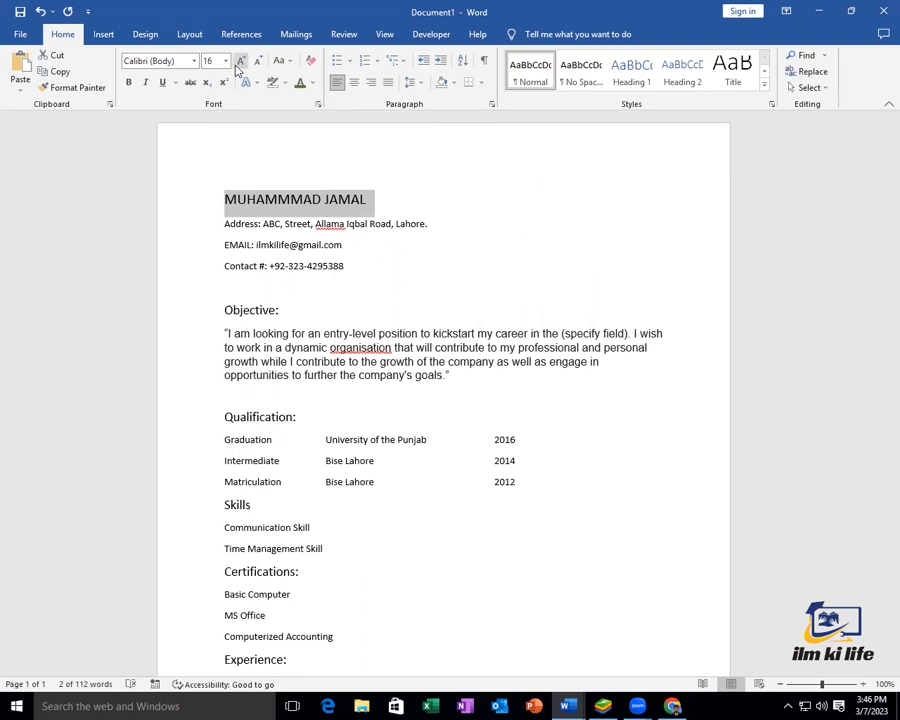
click(130, 83)
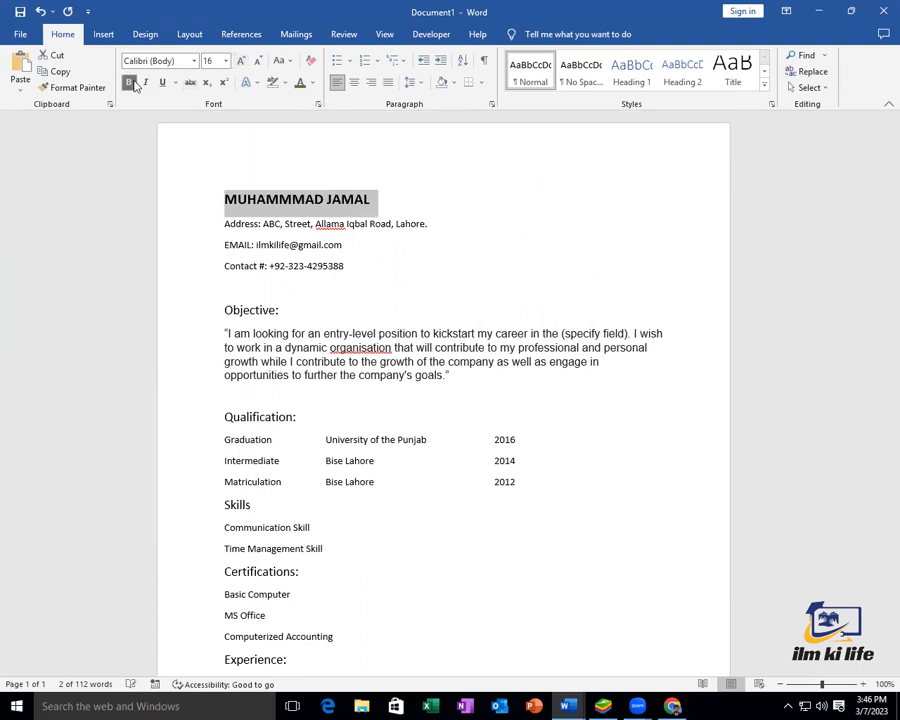
click(194, 61)
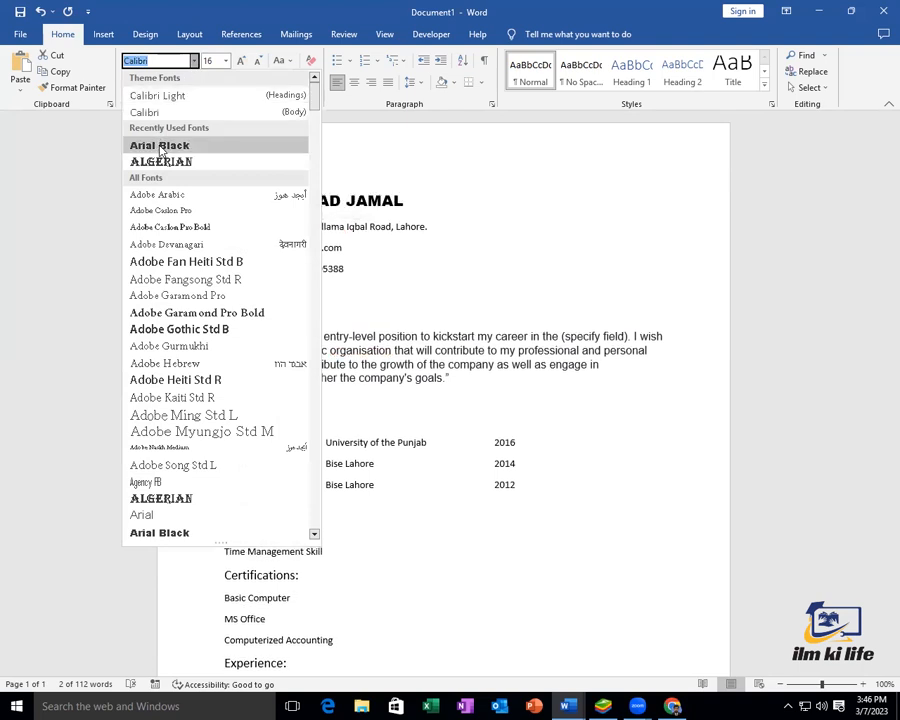
click(160, 147)
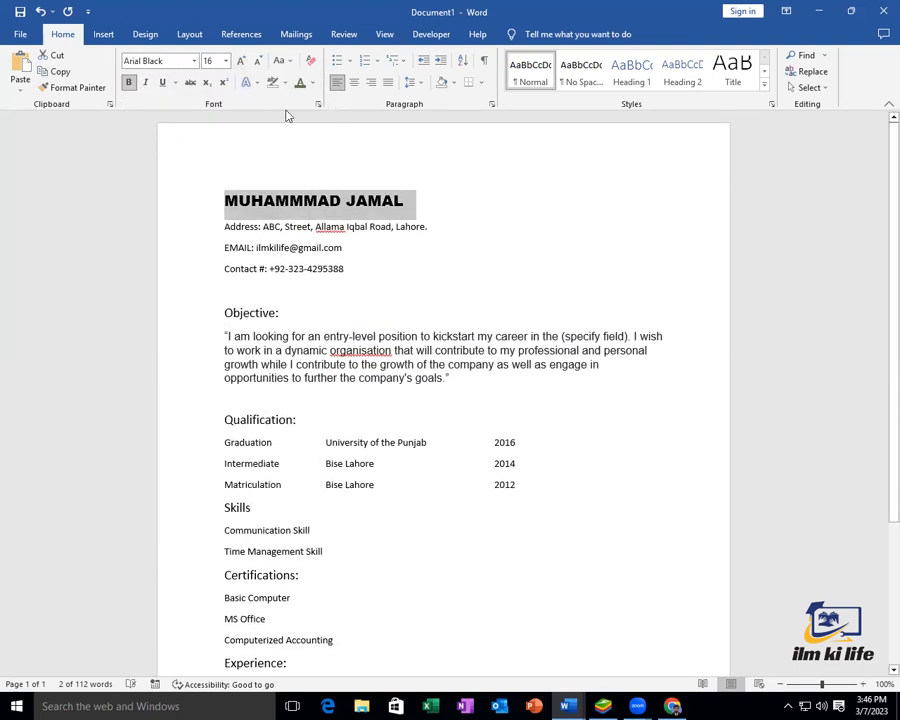
click(352, 224)
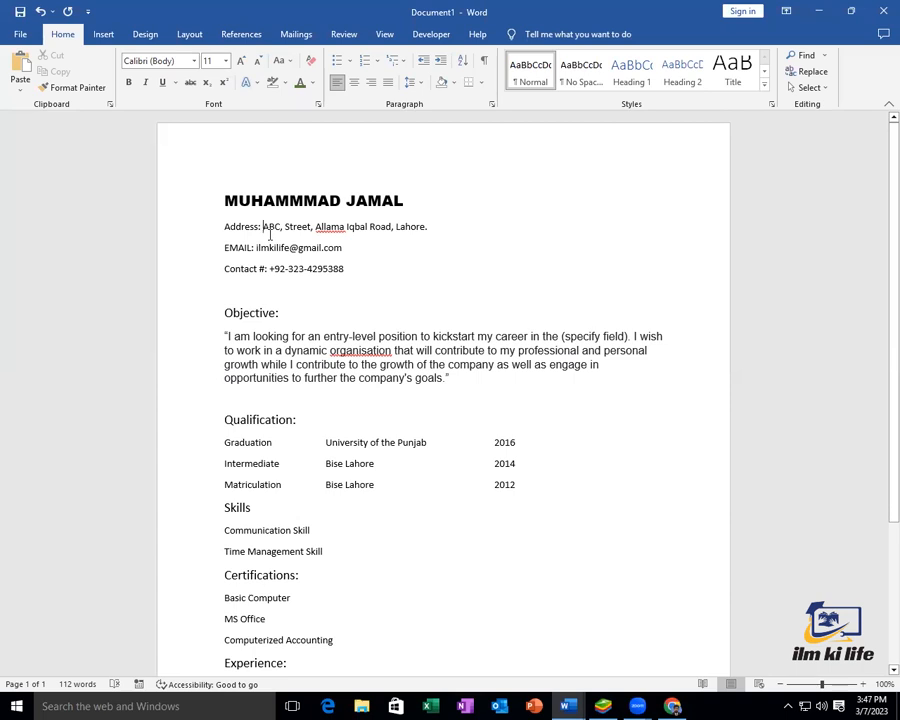
Tab-align the address, e-mail and contact number values into one column after their labels
key(Tab)
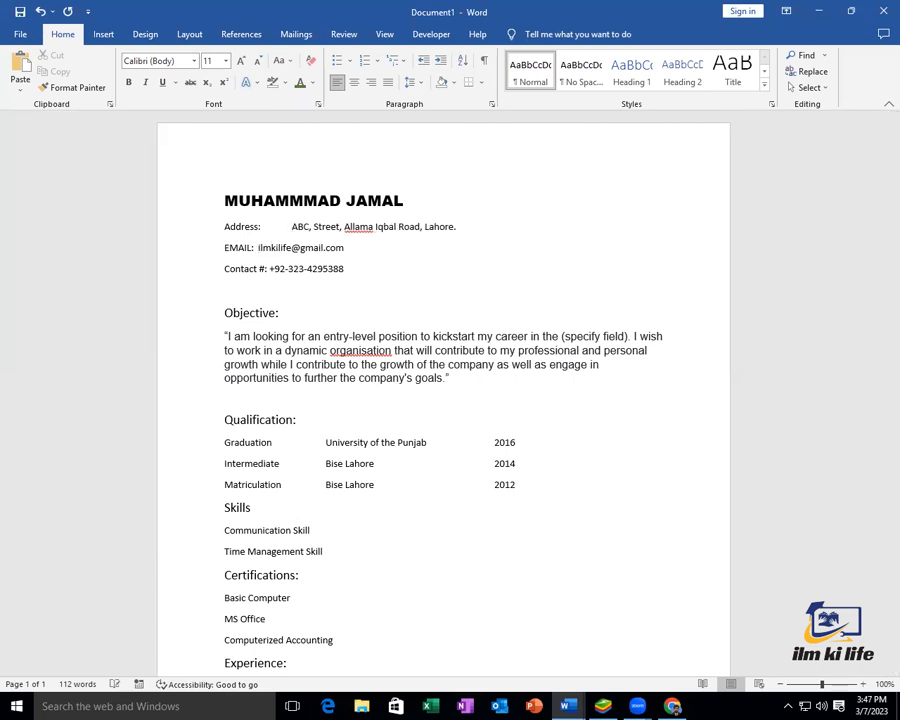
key(Tab)
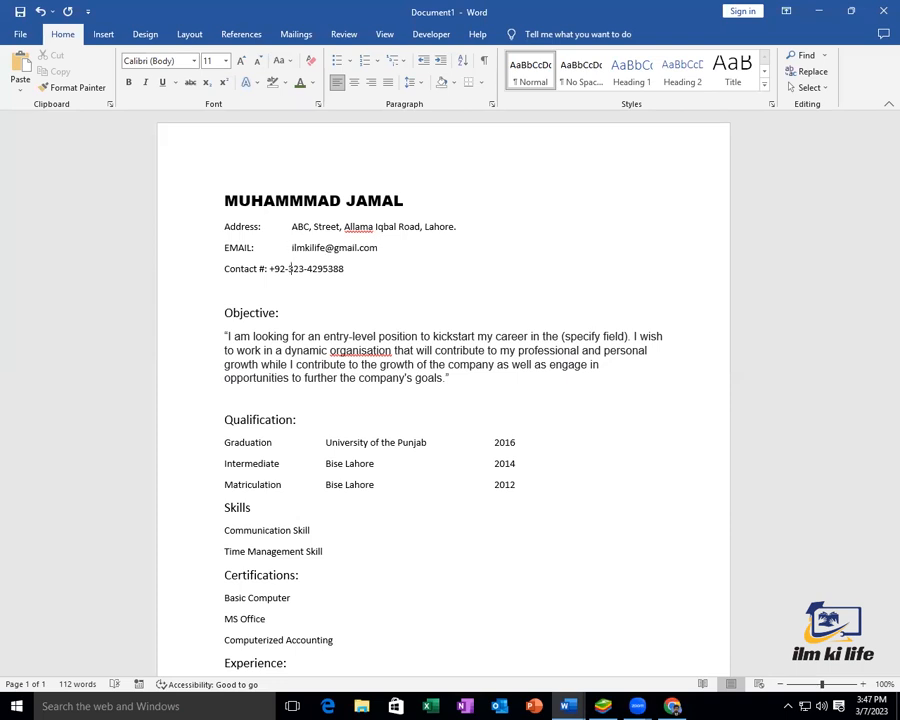
key(Tab)
text(1)
key(Tab)
key(BackSpace)
key(BackSpace)
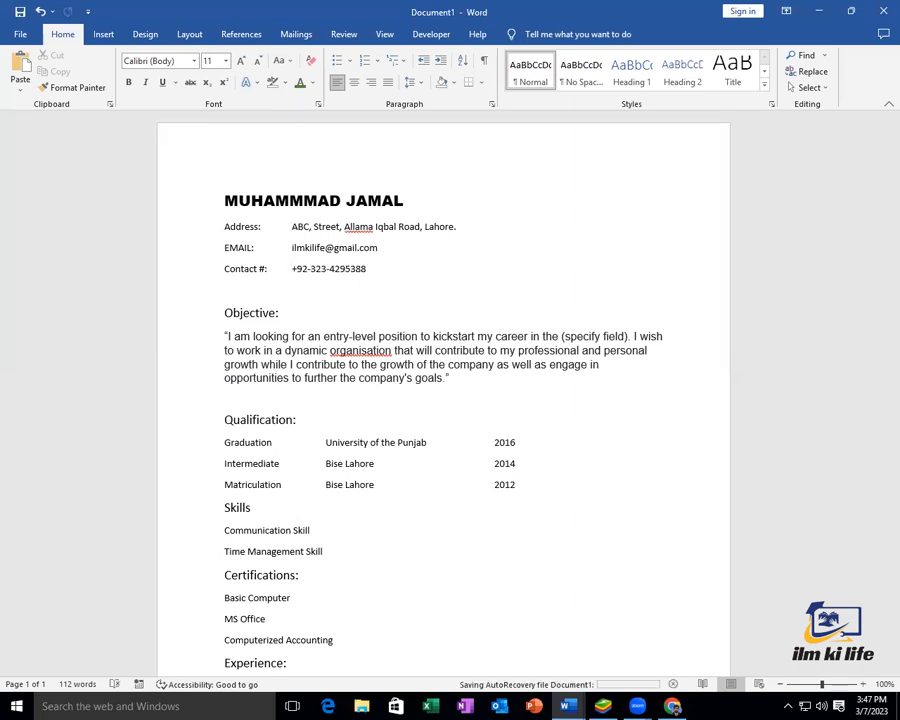
Make the Objective: heading bold, underlined and purple
scroll(273, 221, down, 1)
click(288, 278)
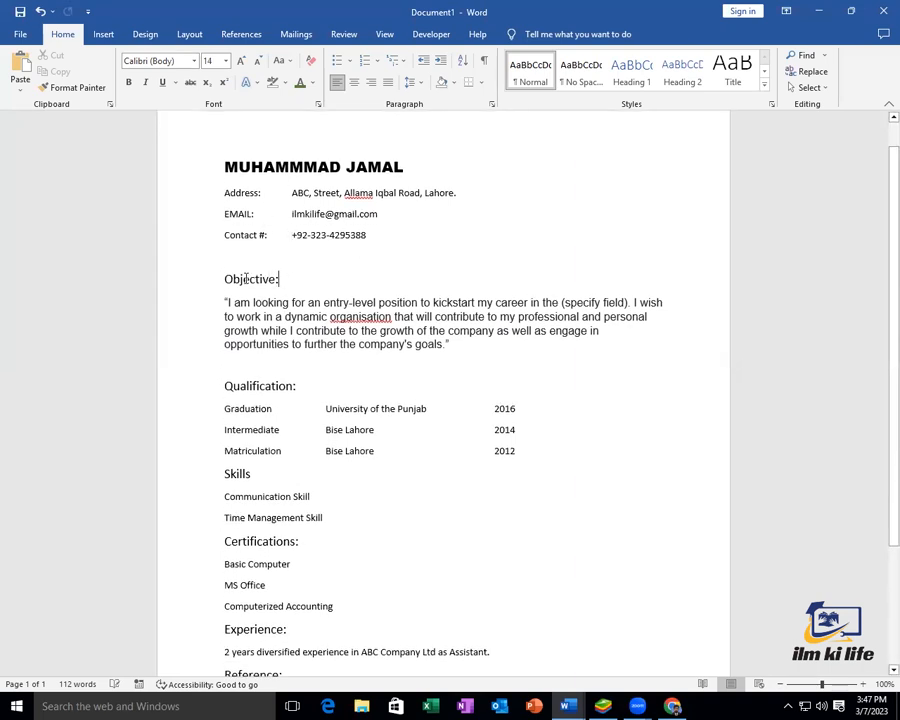
drag(288, 279, 222, 279)
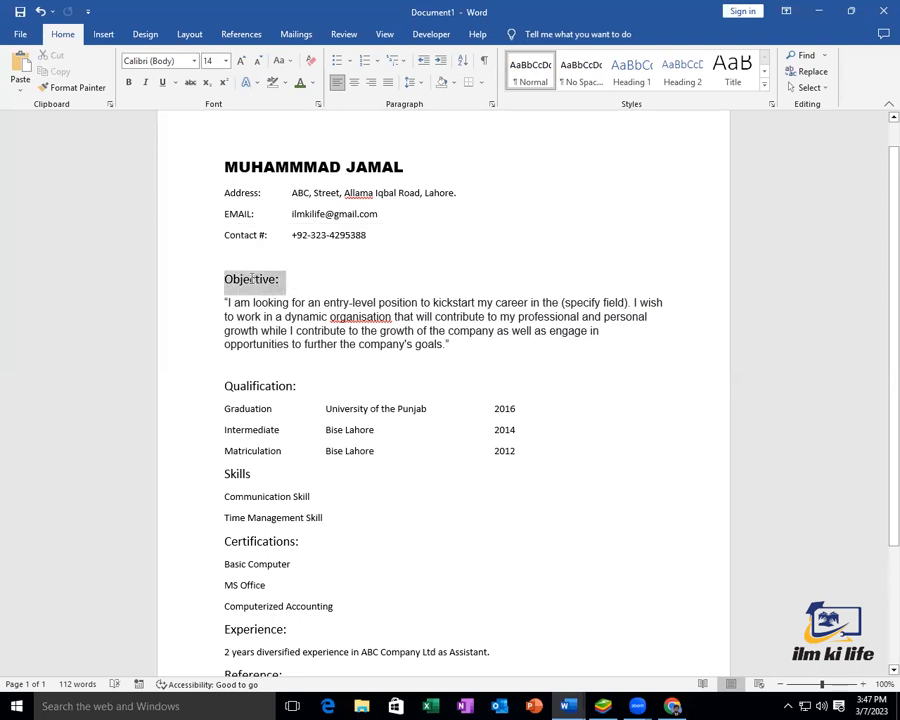
click(129, 84)
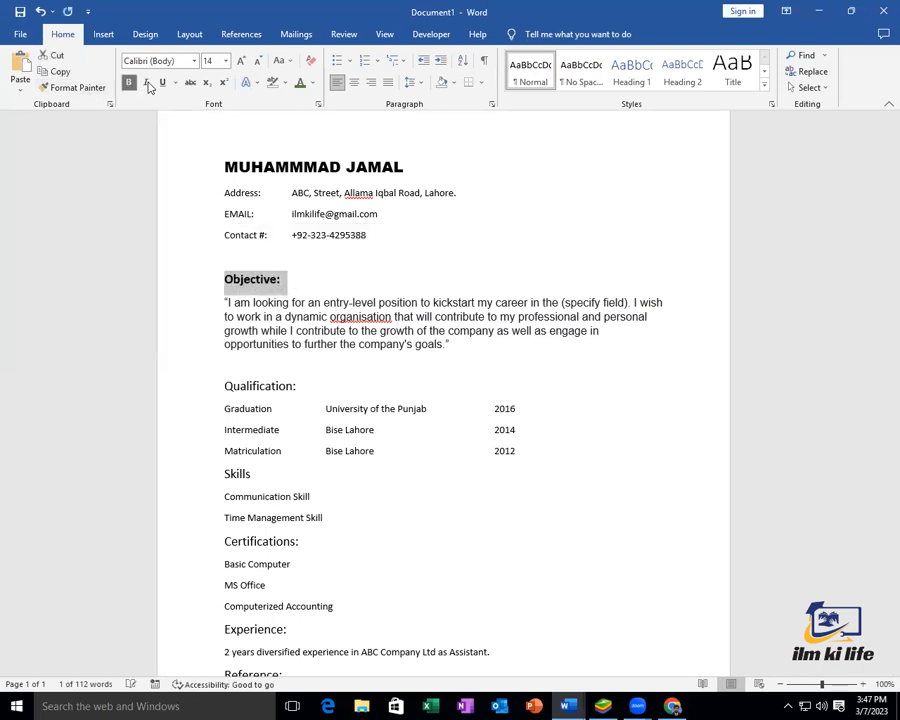
click(163, 84)
click(313, 84)
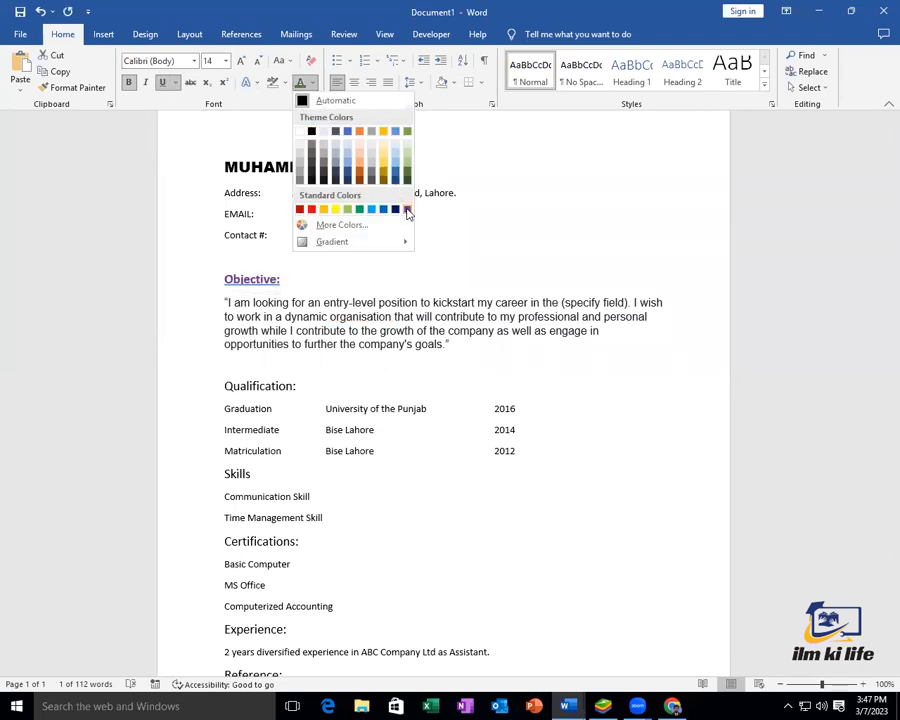
click(408, 212)
click(408, 212)
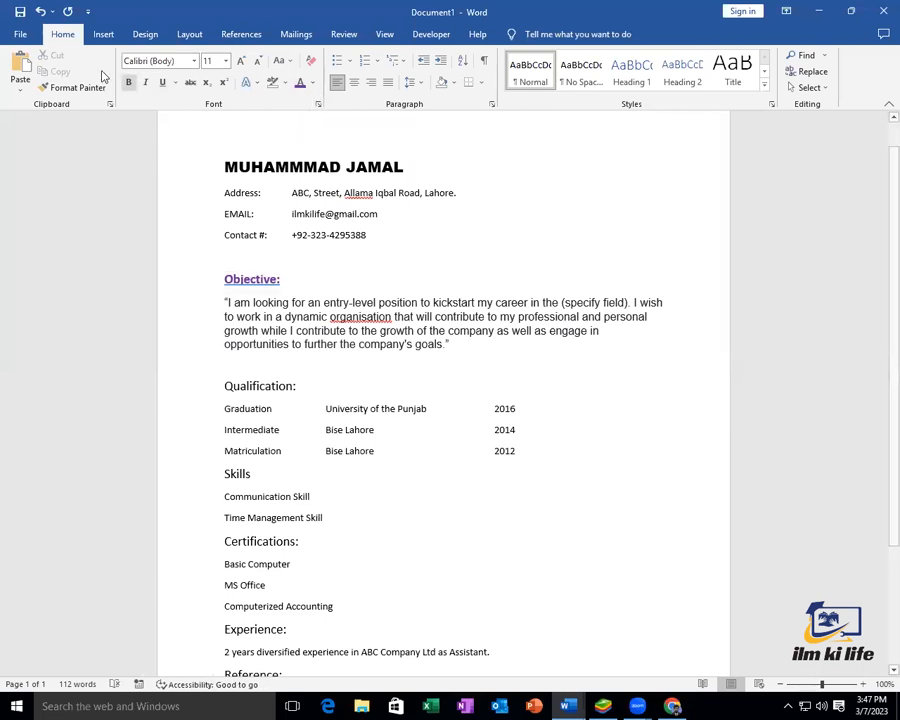
Copy the Objective: style onto Qualification, Skills, Certifications, Experience and Reference; add a colon after Skills
drag(288, 281, 226, 281)
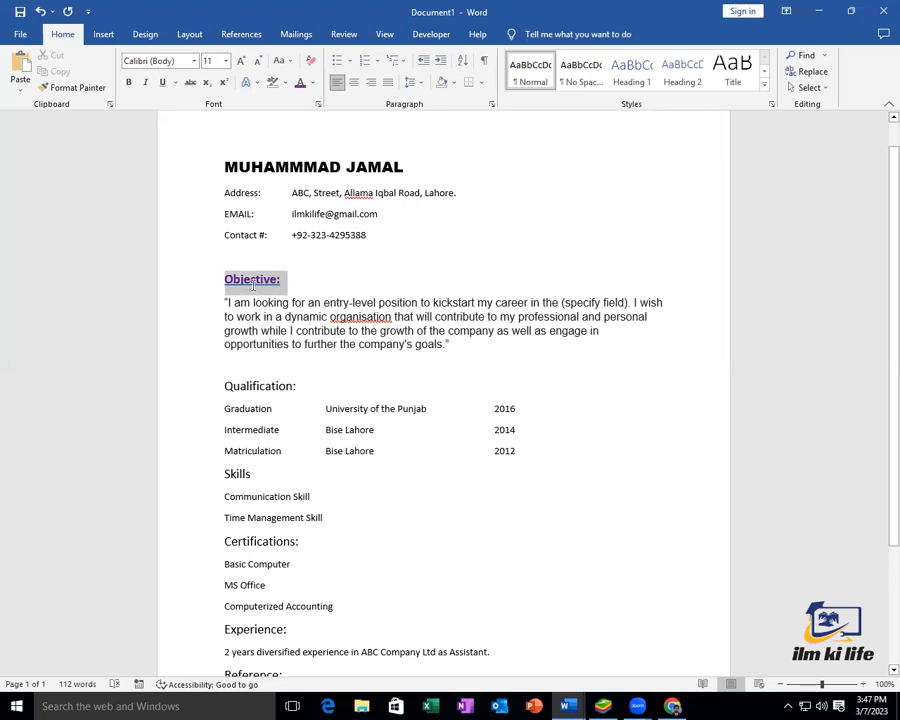
click(79, 89)
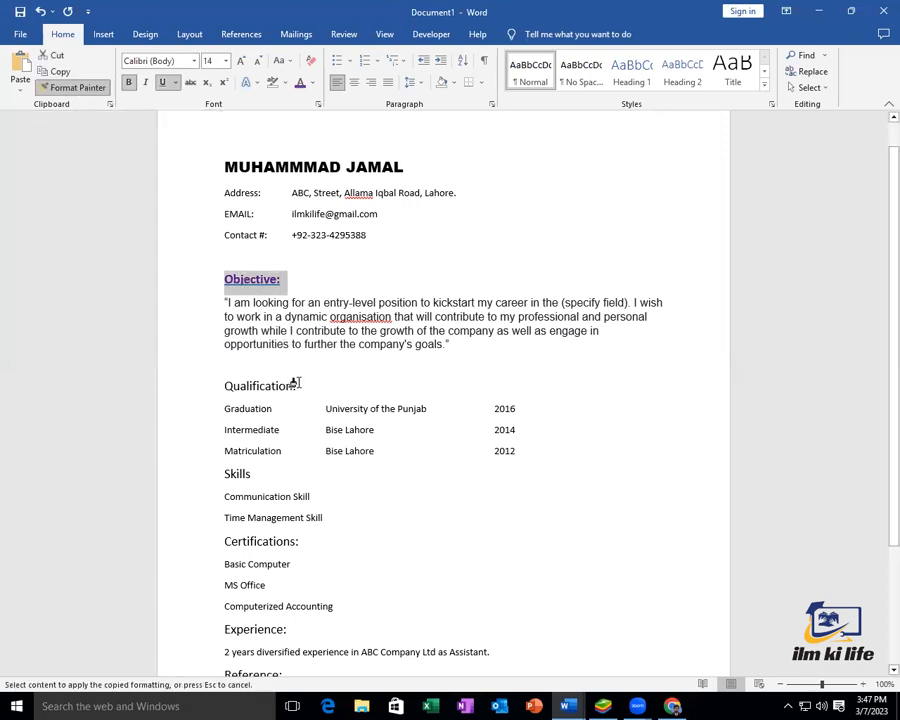
drag(281, 385, 226, 386)
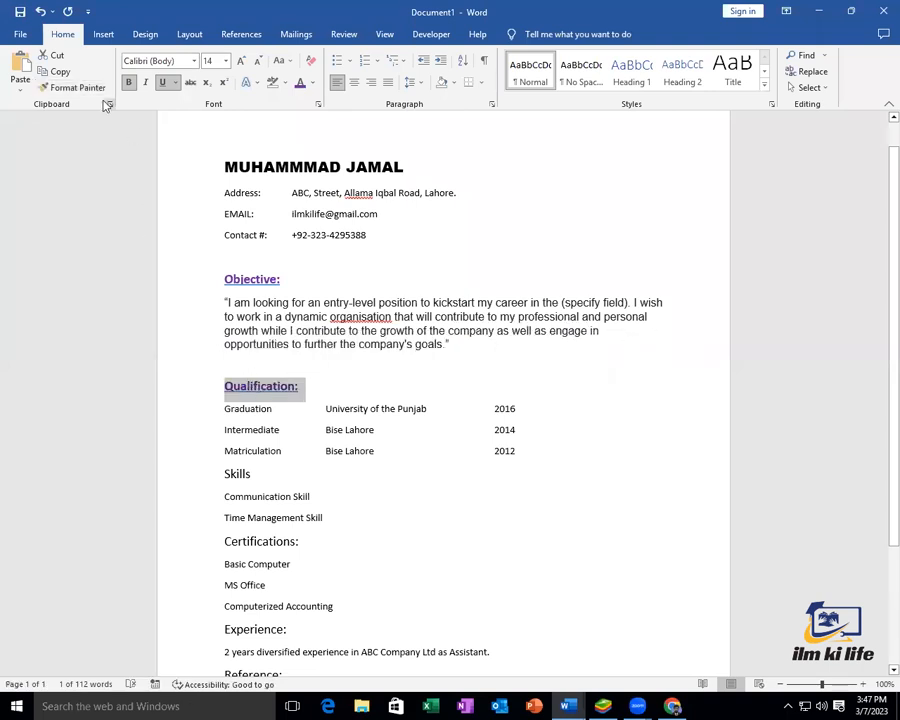
click(73, 89)
scroll(453, 365, down, 3)
drag(252, 339, 210, 344)
click(73, 89)
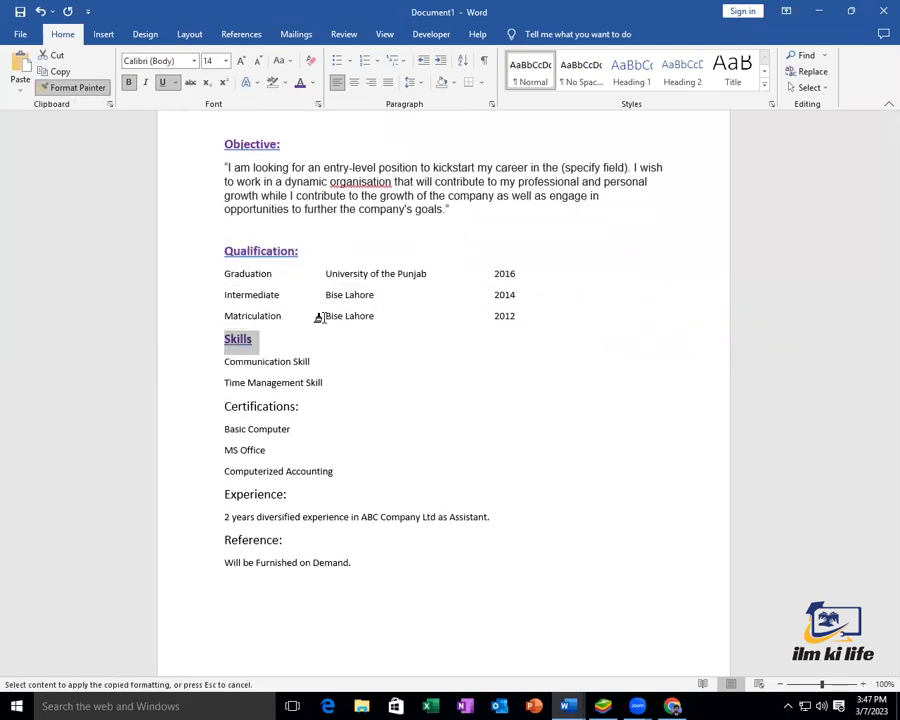
drag(310, 407, 215, 406)
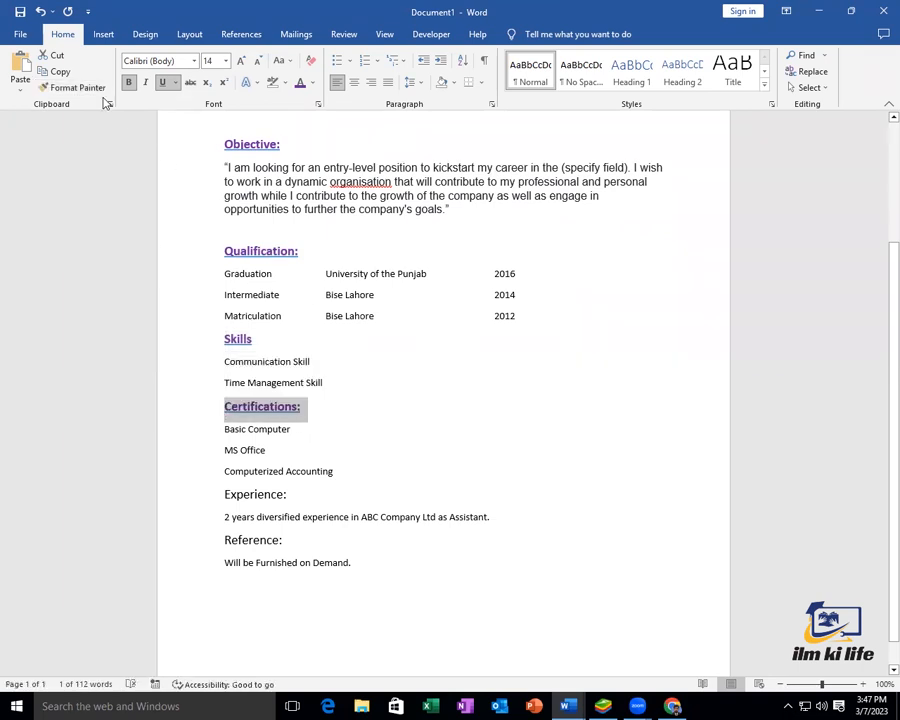
click(73, 88)
drag(293, 494, 218, 494)
click(74, 87)
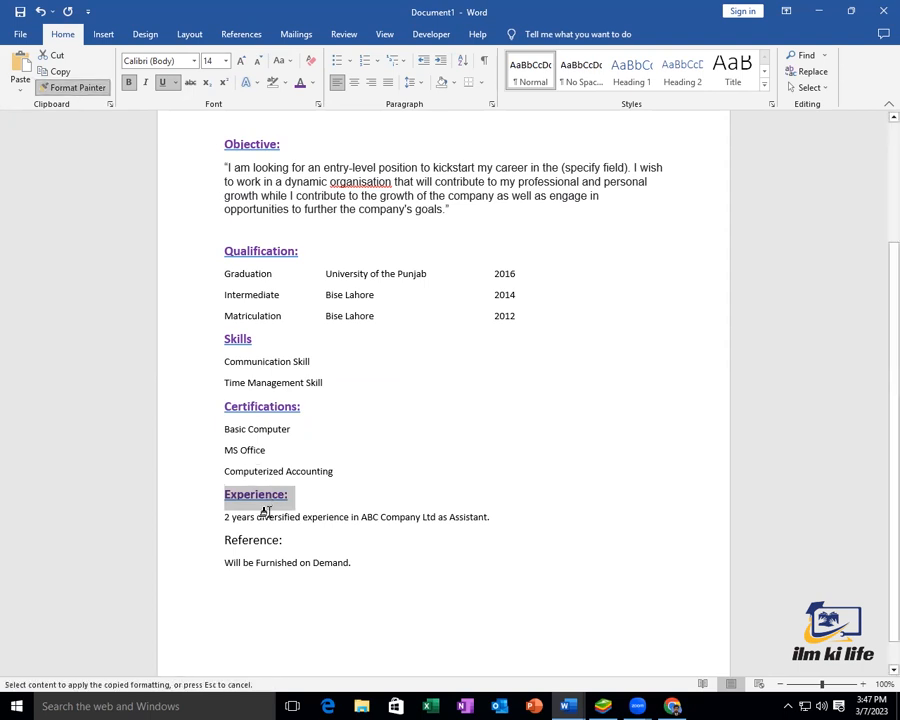
mouse_move(284, 540)
mouse_down()
mouse_move(210, 538)
mouse_move(220, 538)
mouse_up()
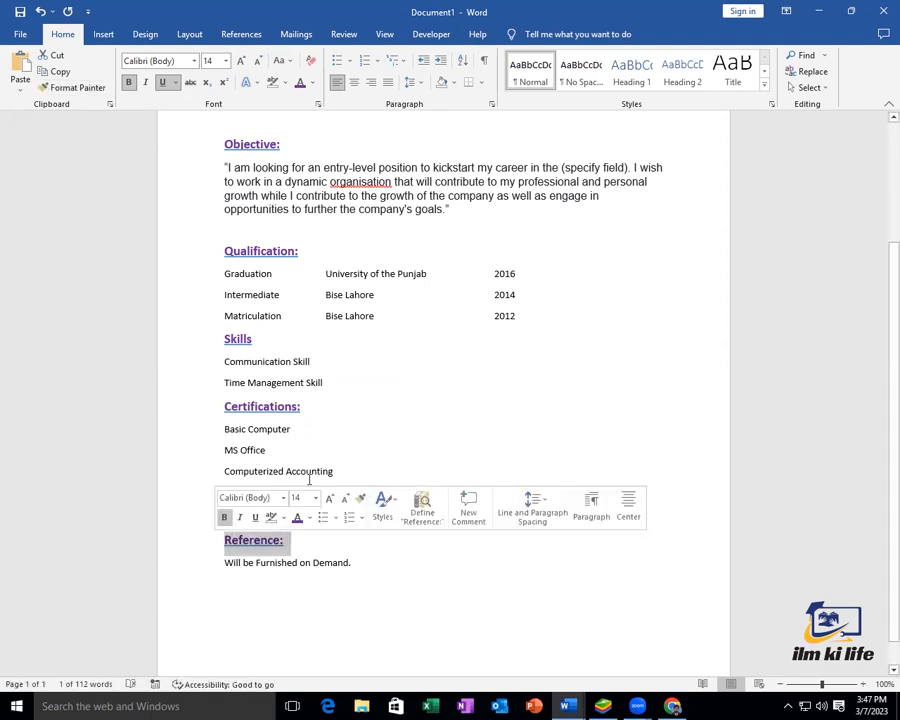
click(257, 341)
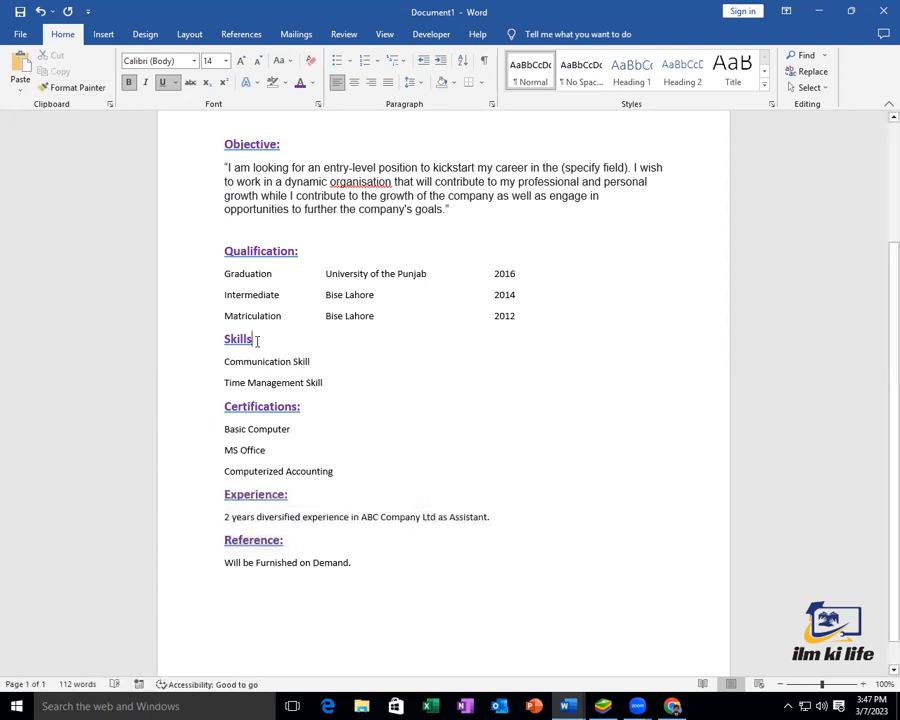
text(:)
key(ctrl+p)
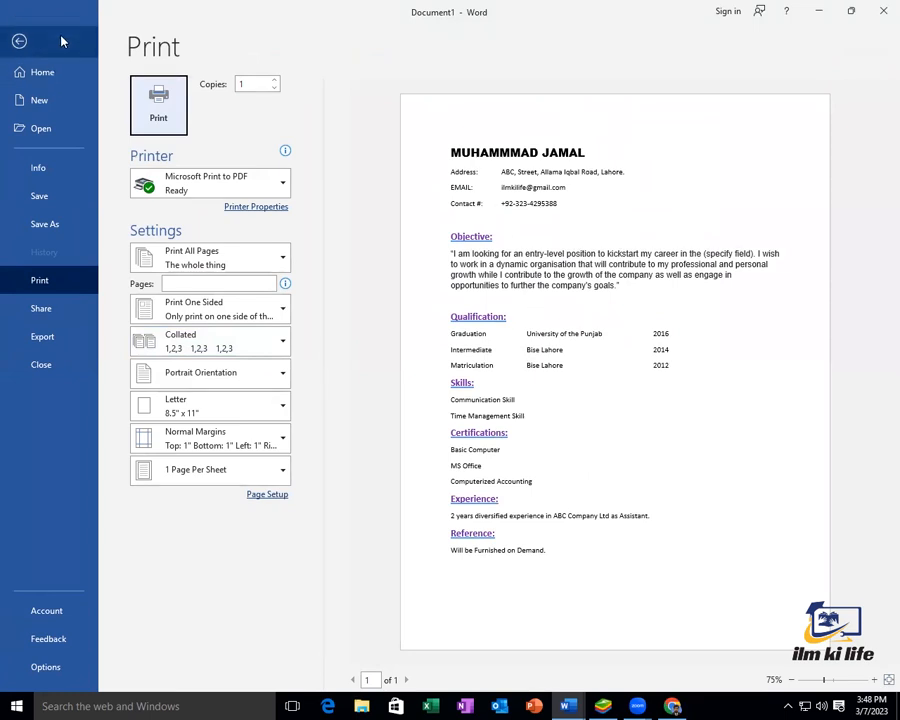
click(19, 42)
Delete the blank line after the objective paragraph and set that paragraph in Arial
click(284, 231)
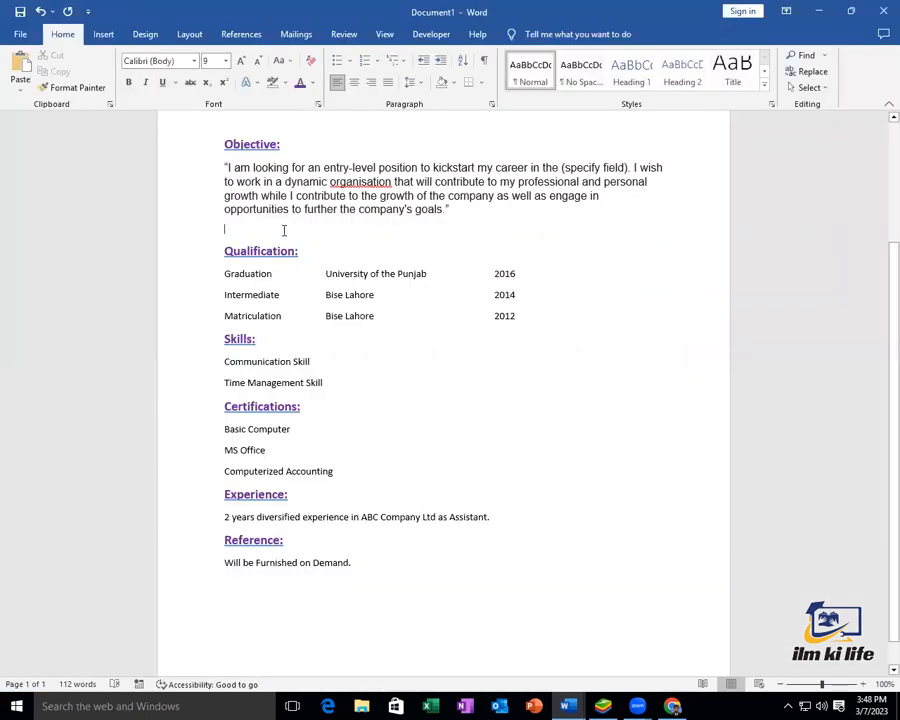
key(BackSpace)
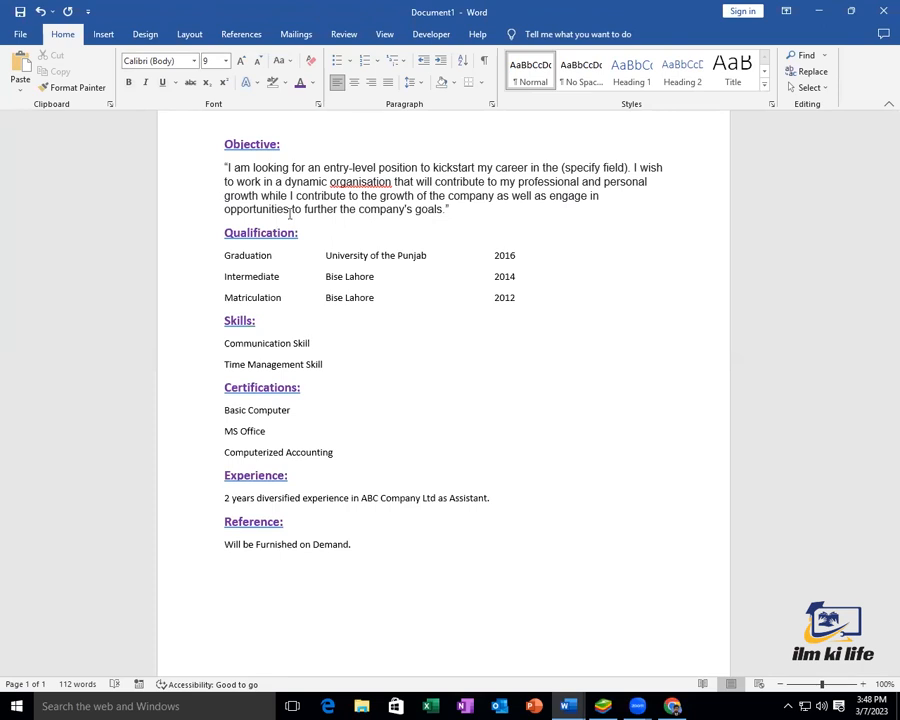
click(323, 165)
drag(452, 209, 202, 172)
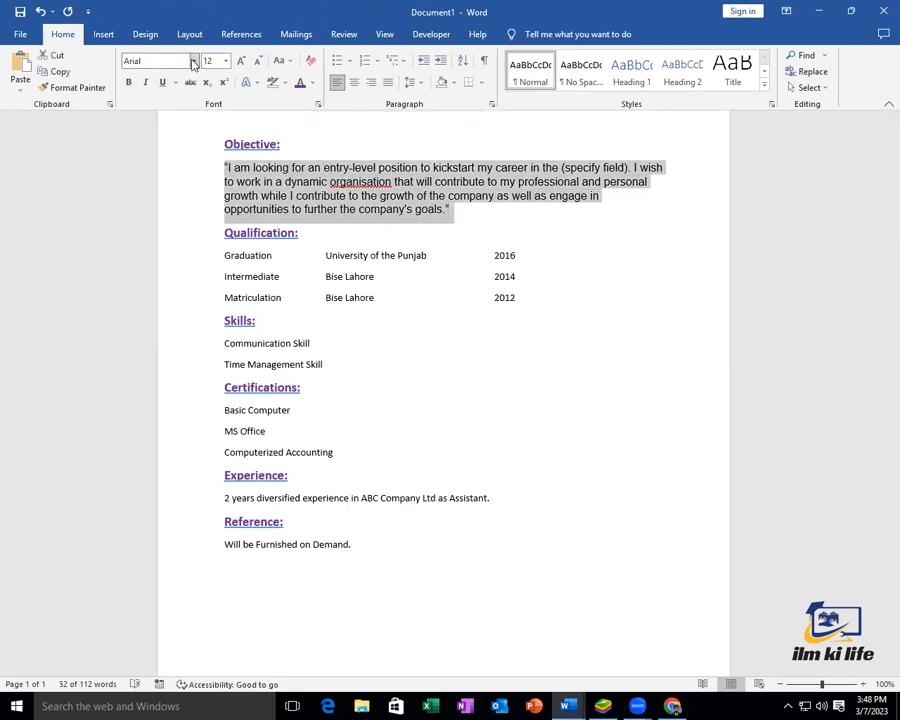
click(195, 63)
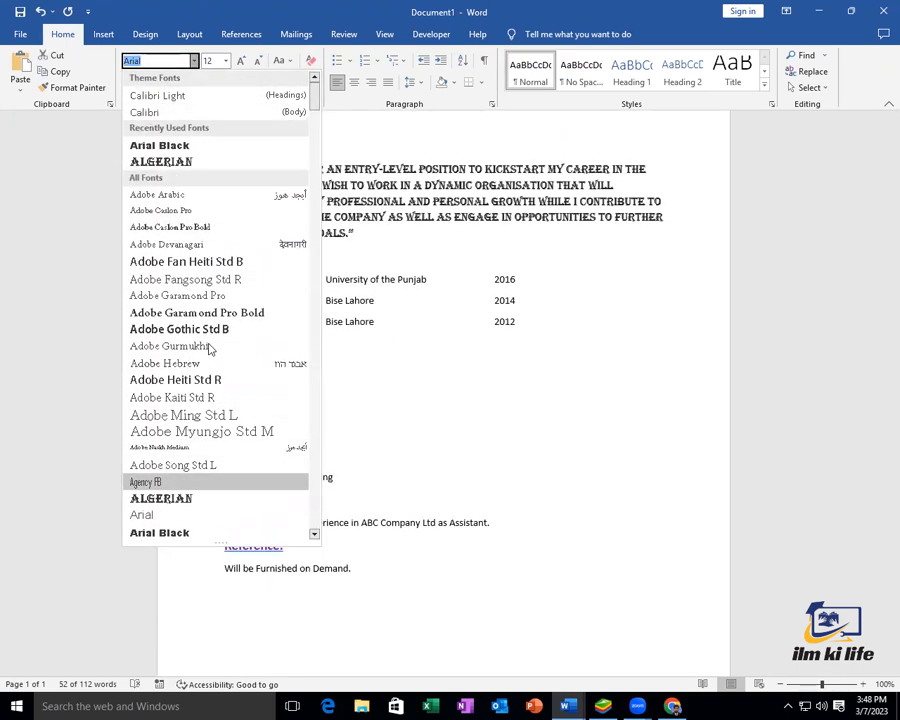
click(195, 518)
scroll(400, 350, up, 2)
click(366, 292)
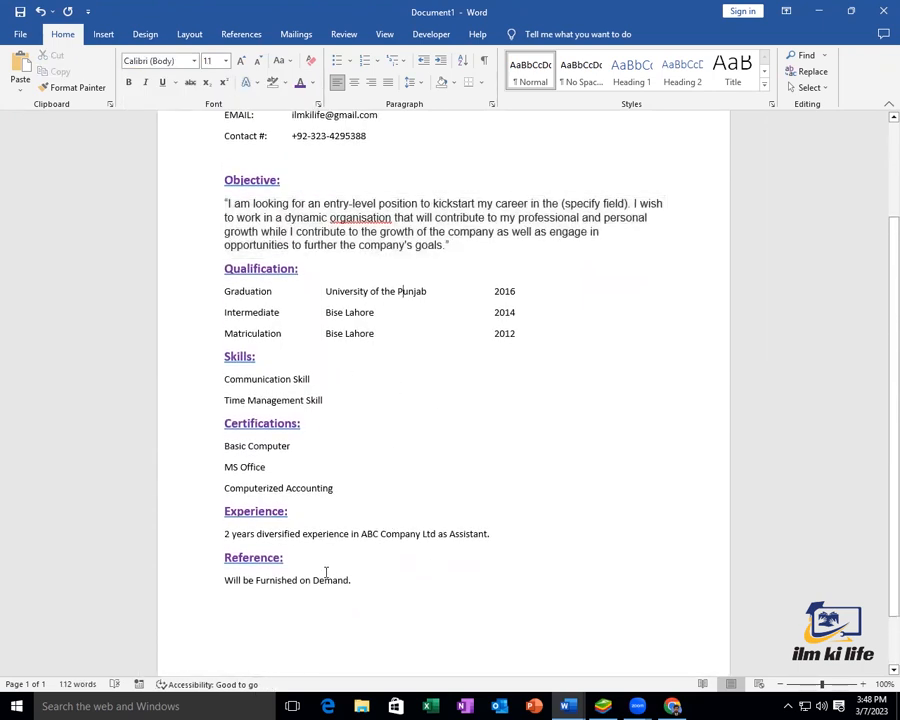
click(364, 580)
Enlarge the Graduation, Intermediate and Matriculation qualification rows to 12 pt
key(ctrl+a)
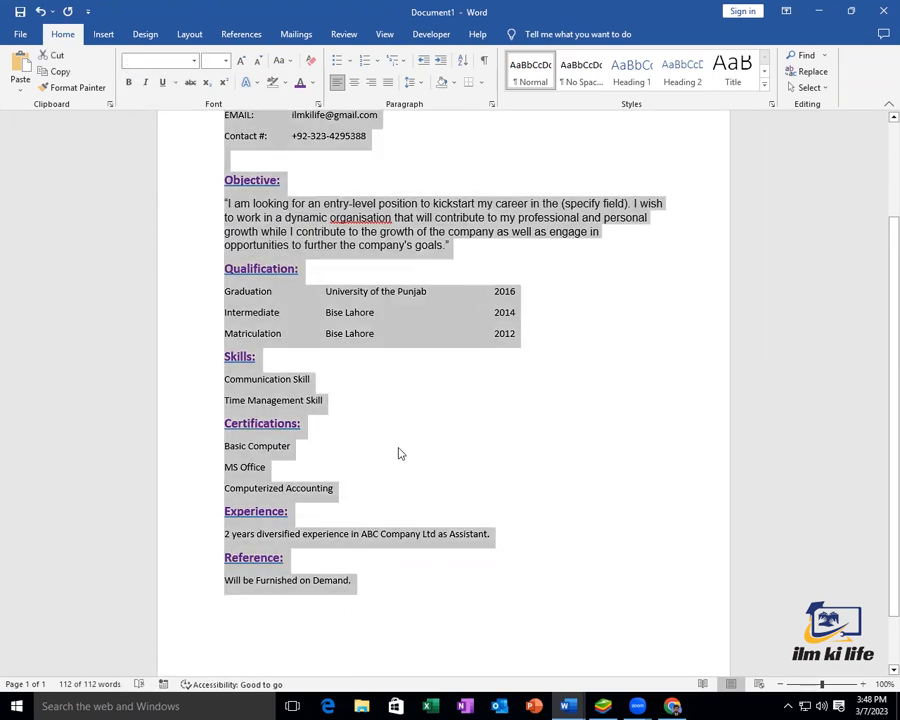
click(398, 454)
click(526, 339)
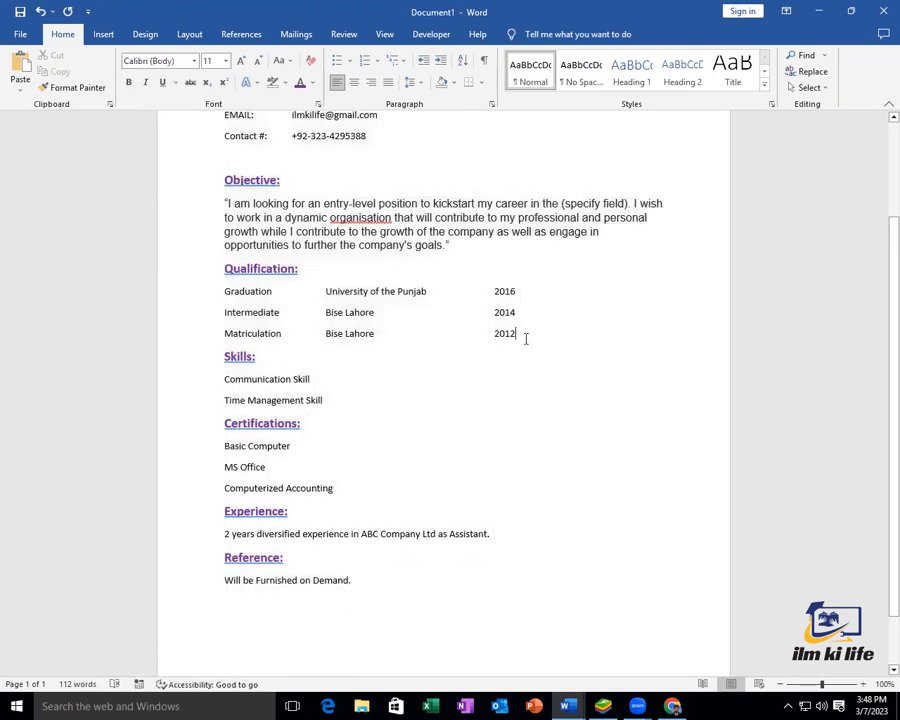
key(shift+Up)
key(shift+Up)
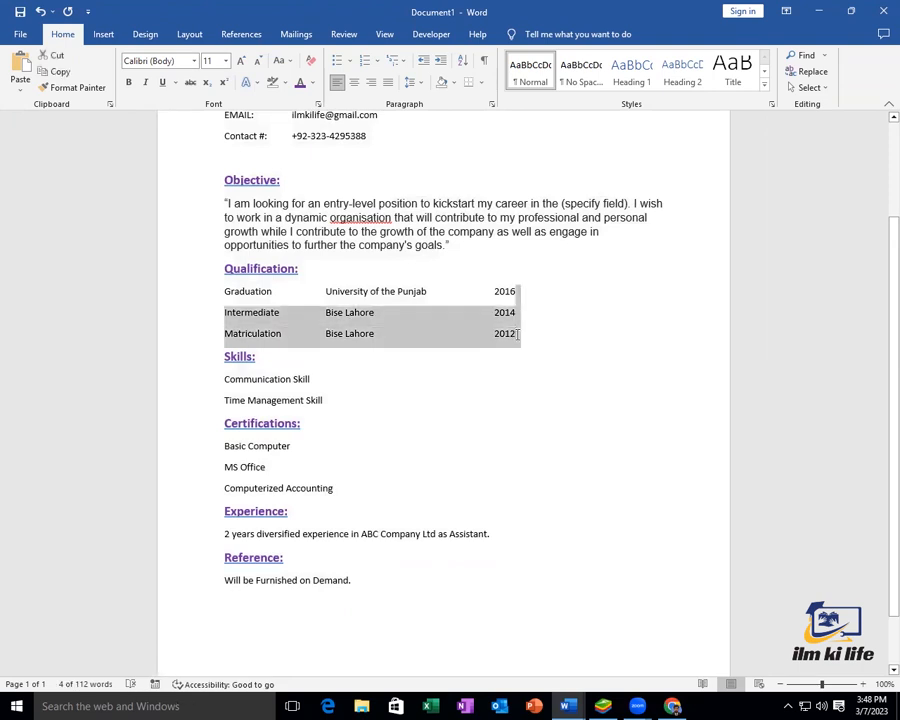
key(shift+Up)
key(shift+Down)
key(shift+Up)
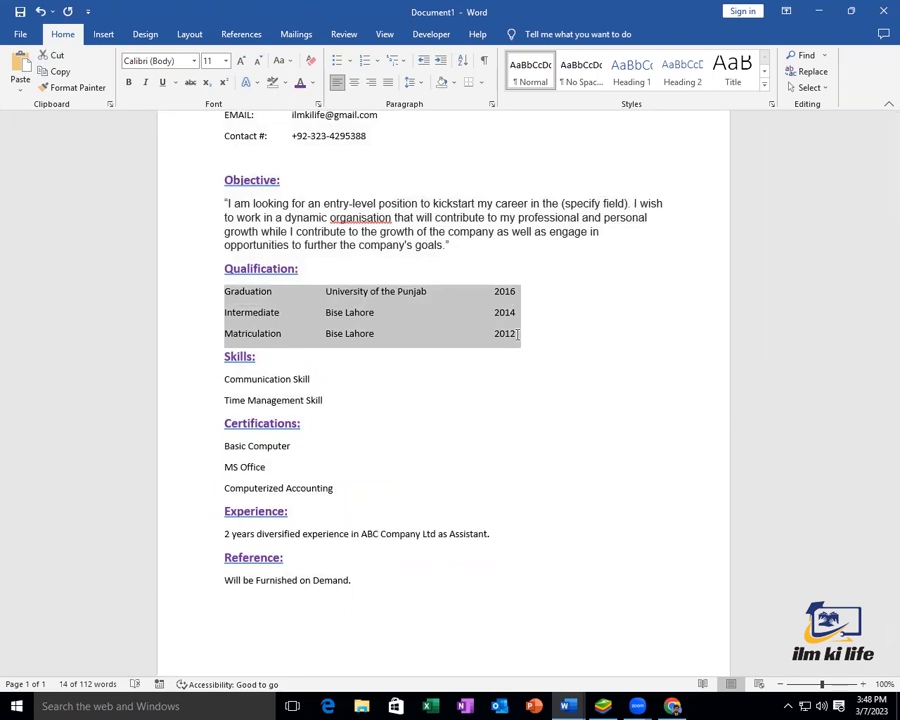
key(ctrl+bracketright)
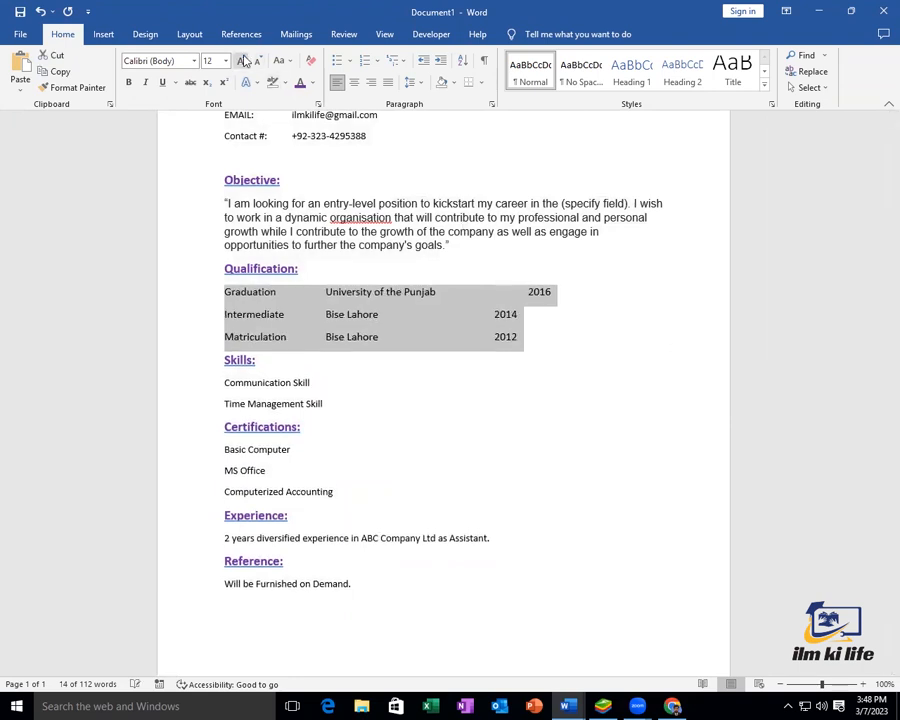
click(314, 383)
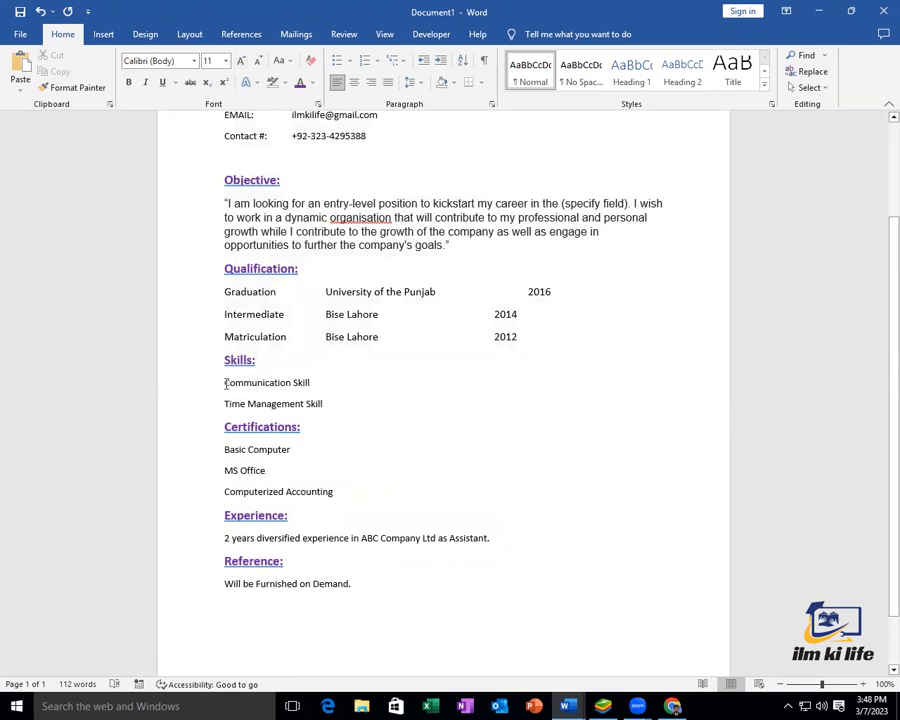
Enlarge the skill, certification, experience and 'Will be Furnished on Demand.' lines to 12 pt
drag(222, 383, 326, 405)
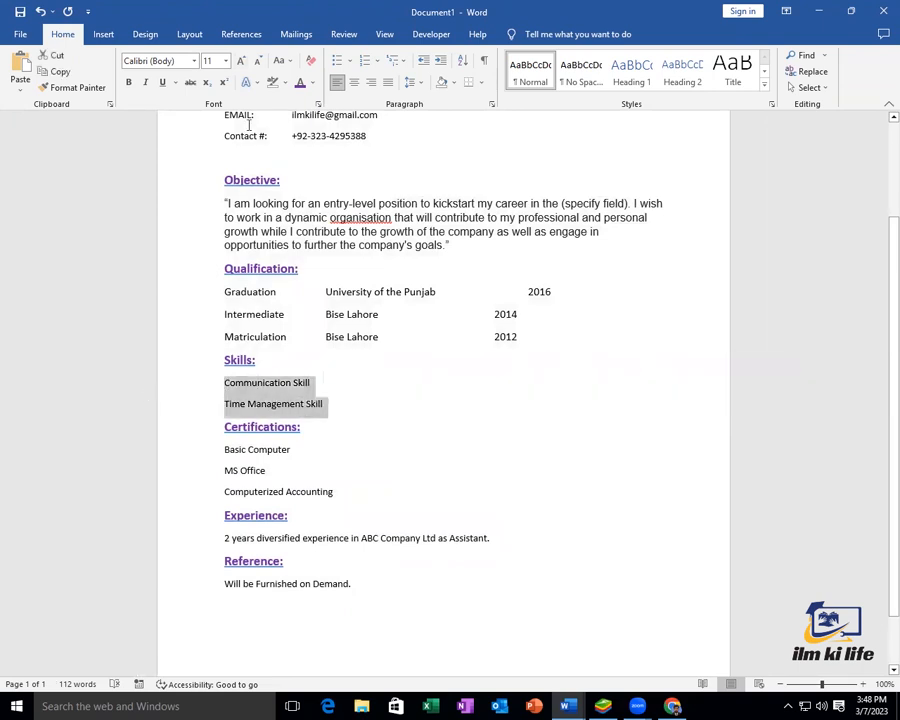
click(240, 61)
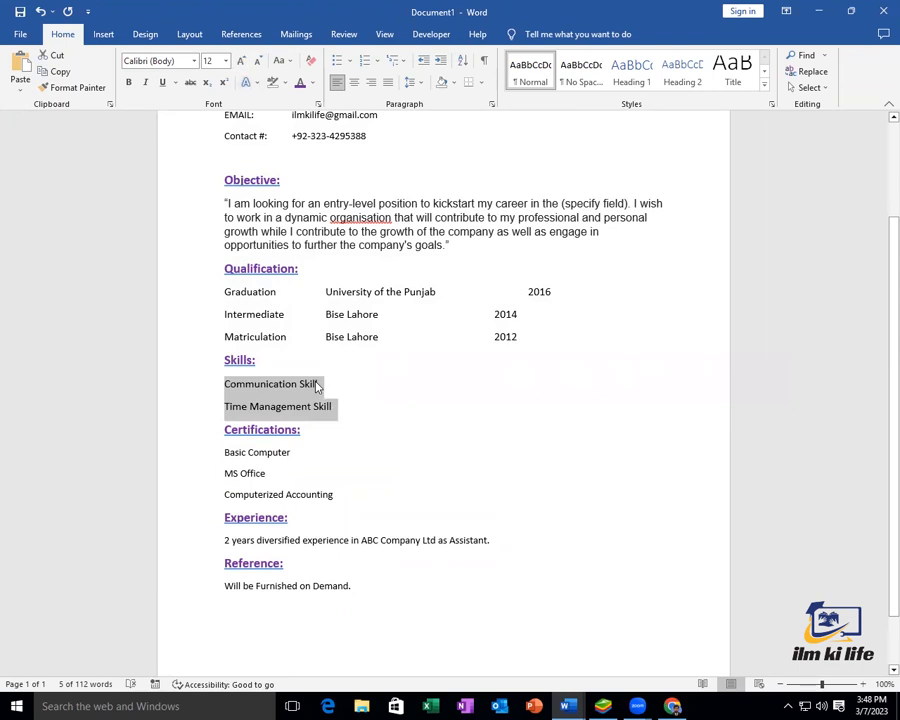
drag(218, 451, 335, 498)
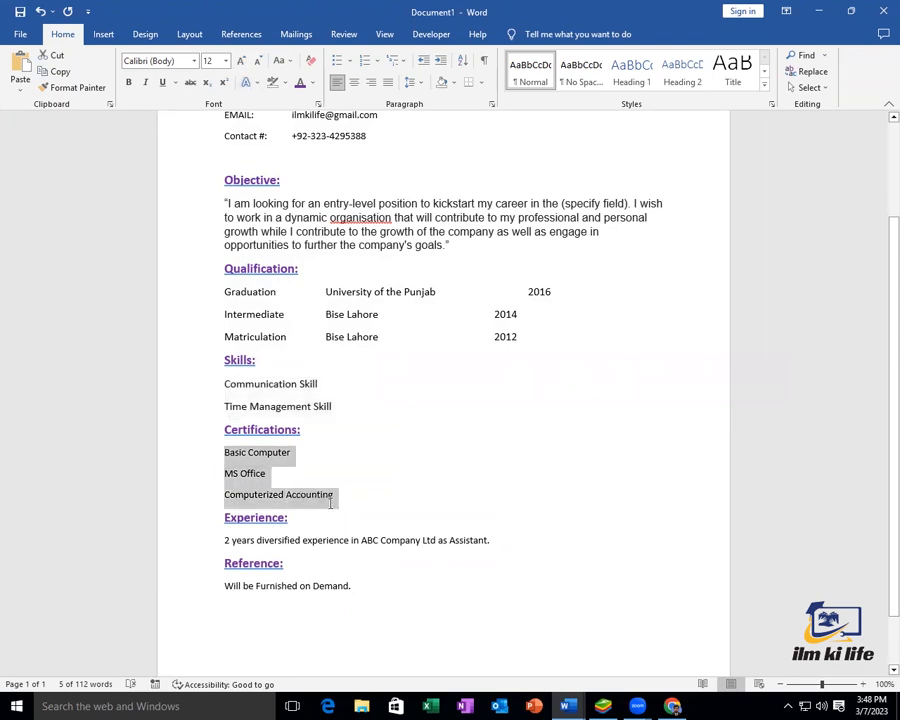
click(240, 61)
drag(222, 543, 492, 544)
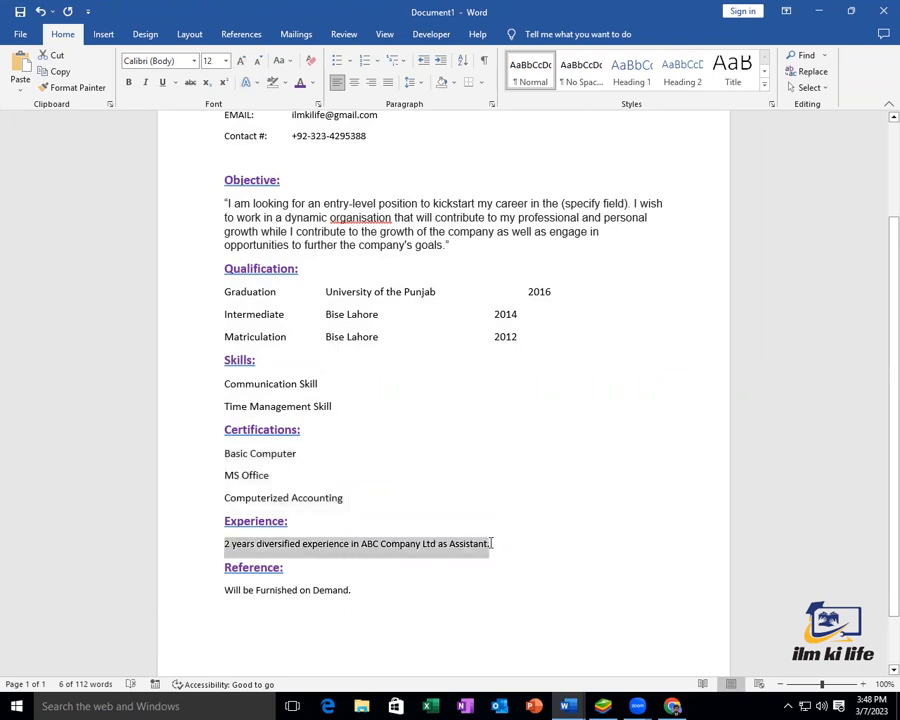
click(240, 61)
drag(223, 590, 347, 591)
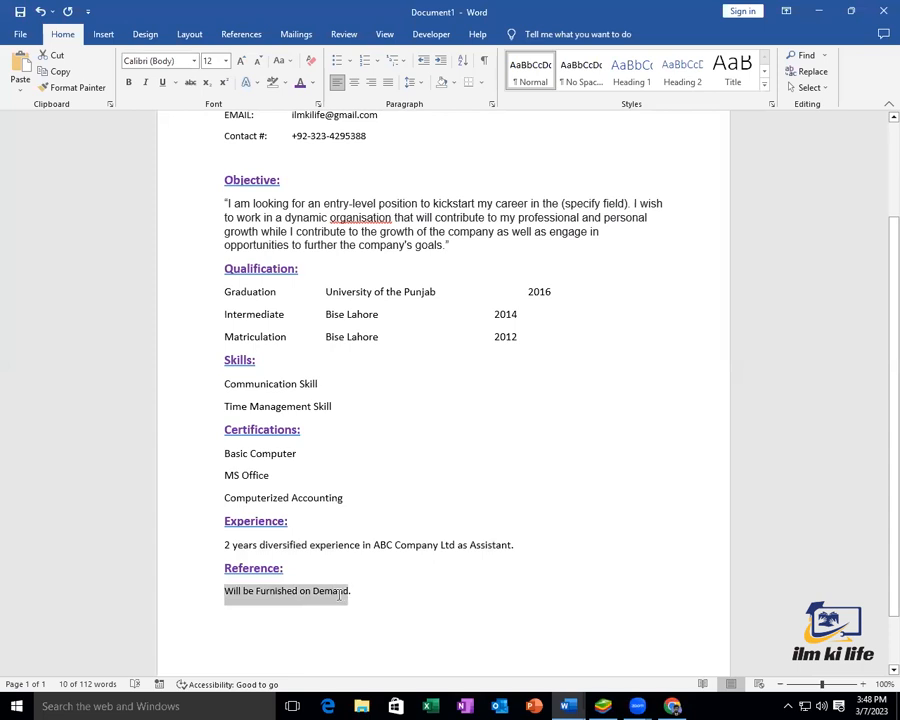
click(240, 61)
Select the Address, EMAIL and Contact lines at the top
scroll(374, 468, up, 1)
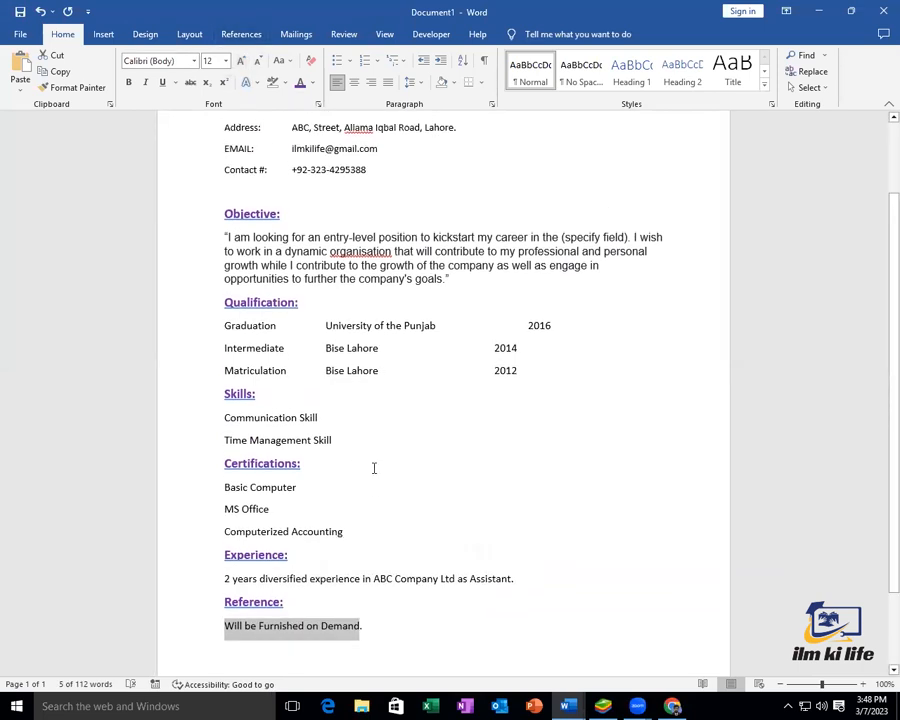
click(374, 467)
scroll(374, 466, up, 3)
drag(376, 269, 223, 224)
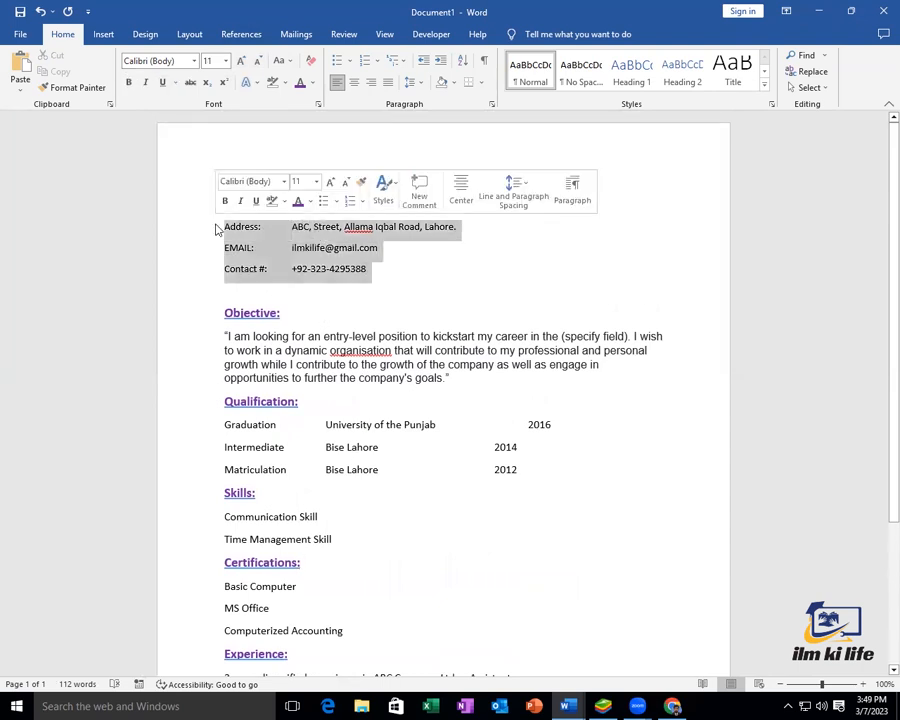
Enlarge the contact lines to 12 pt and delete the tab gaps after Address: and EMAIL:
click(240, 61)
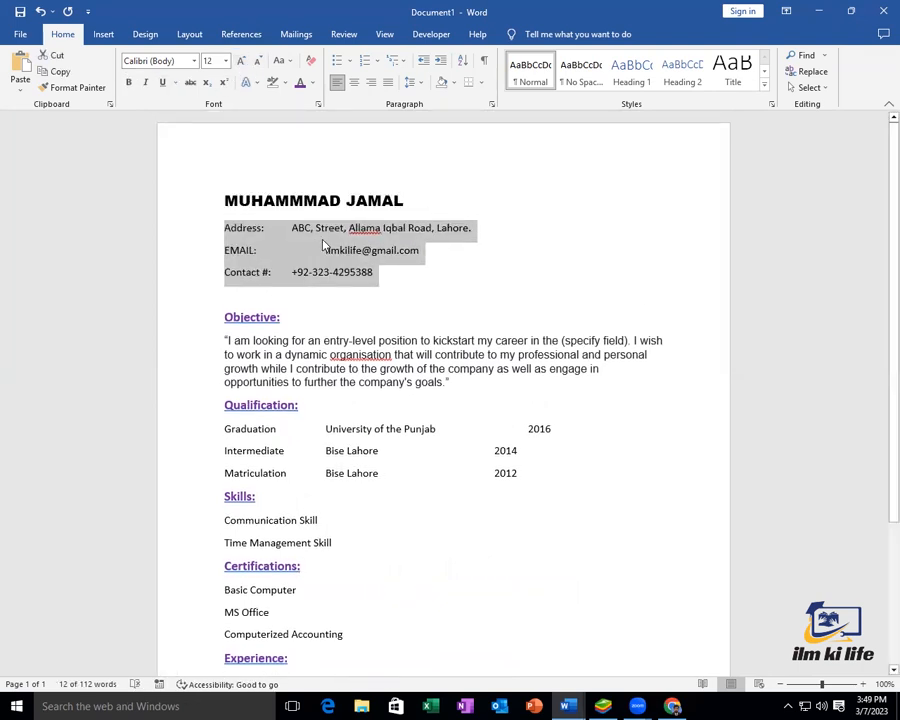
click(316, 228)
click(323, 252)
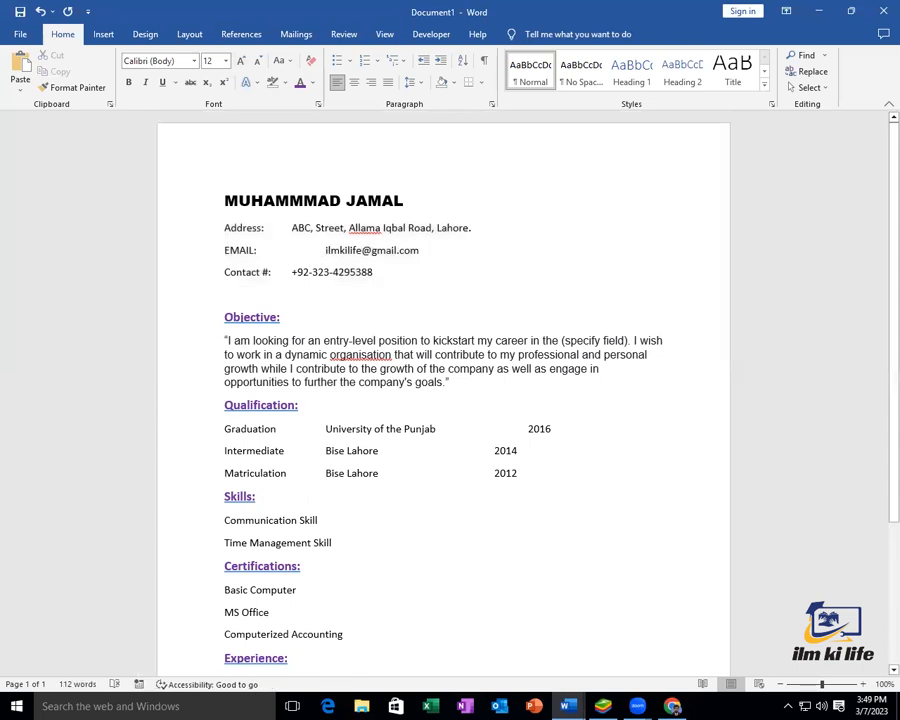
key(BackSpace)
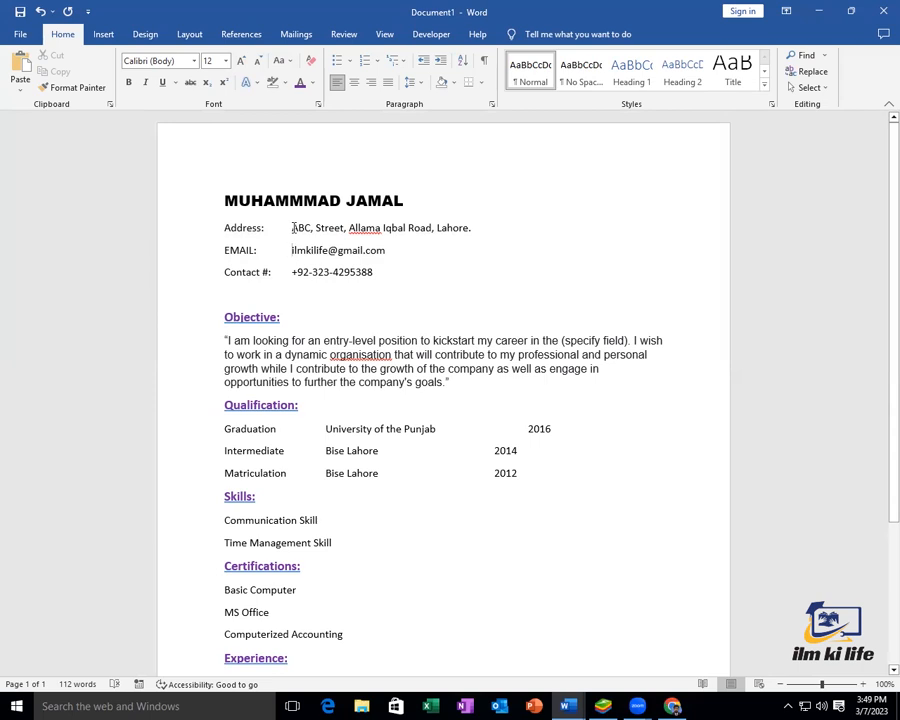
drag(284, 230, 220, 231)
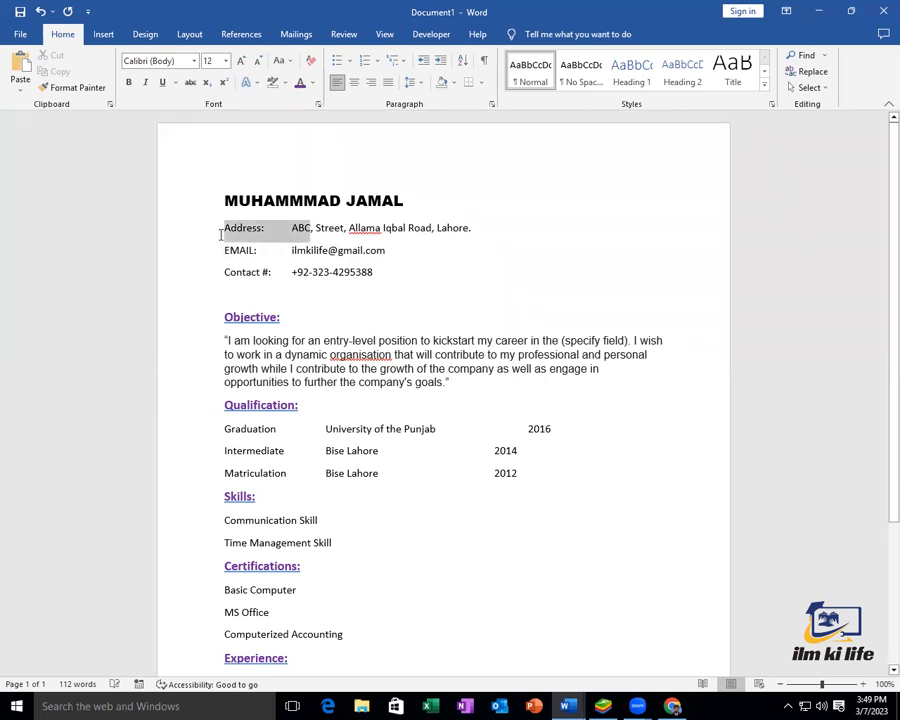
click(291, 228)
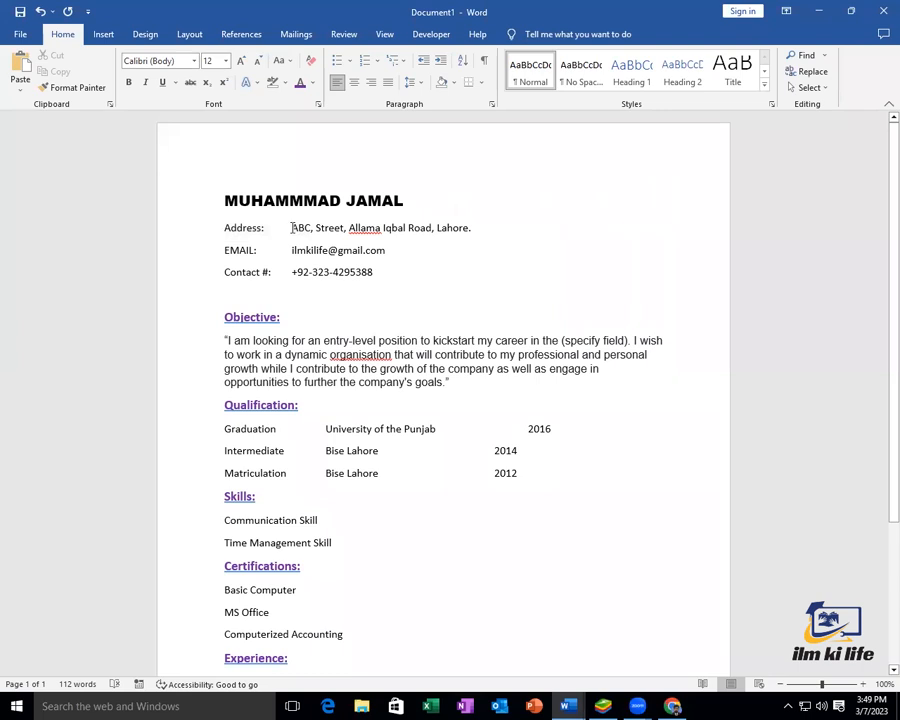
key(BackSpace)
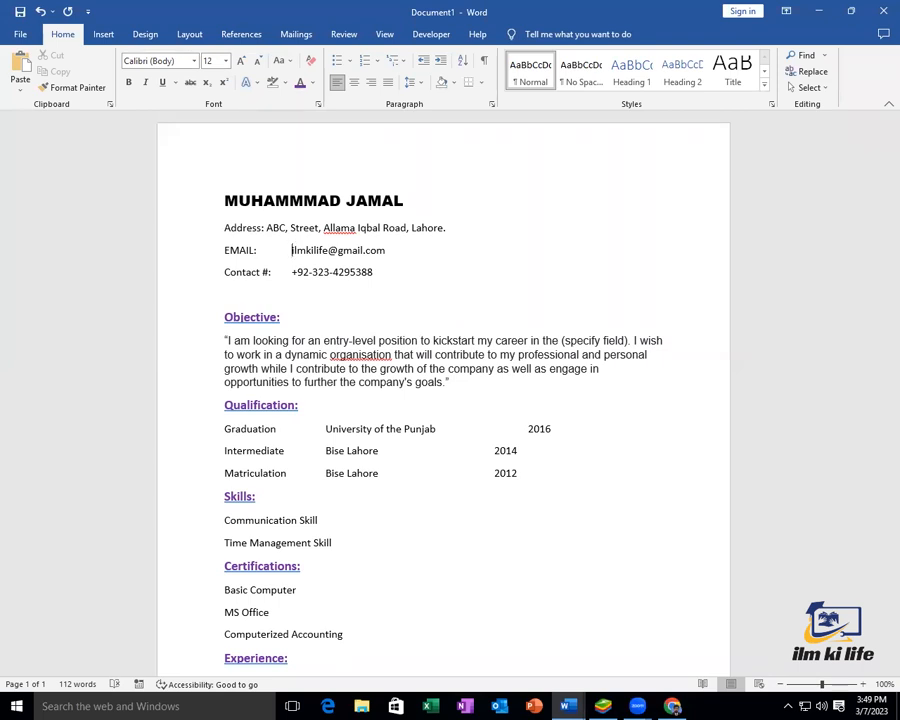
key(BackSpace)
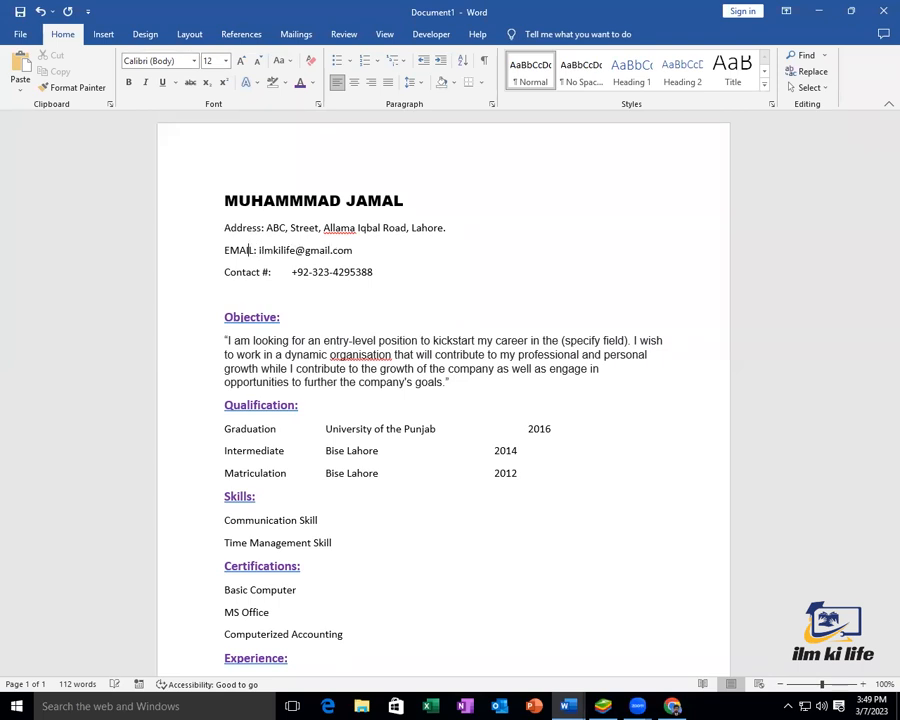
Join the Contact line onto the EMAIL line with a slash and close the phone-number gap
key(BackSpace)
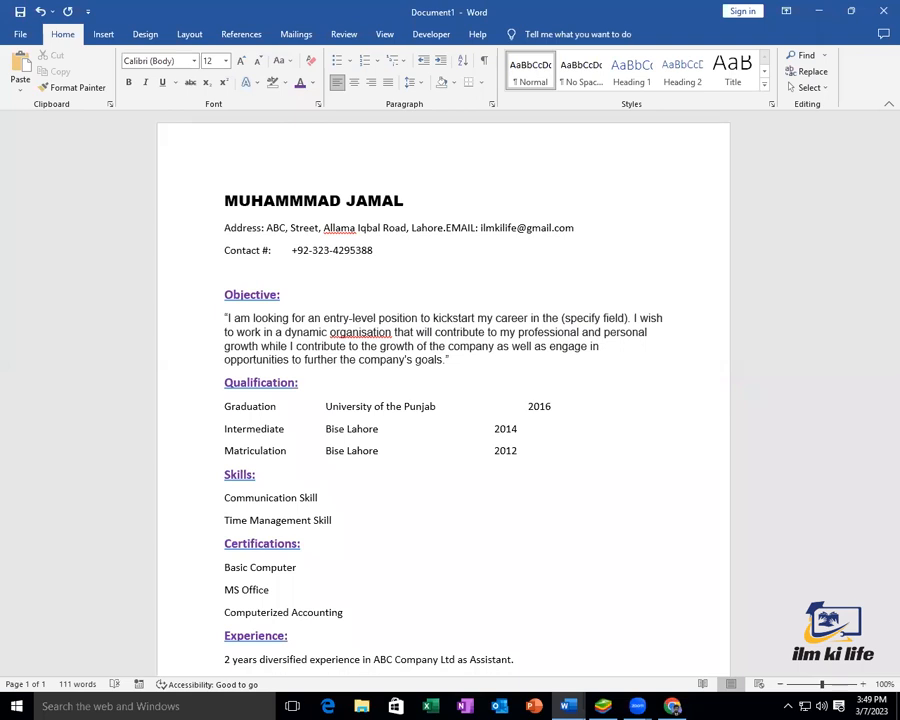
text(/ )
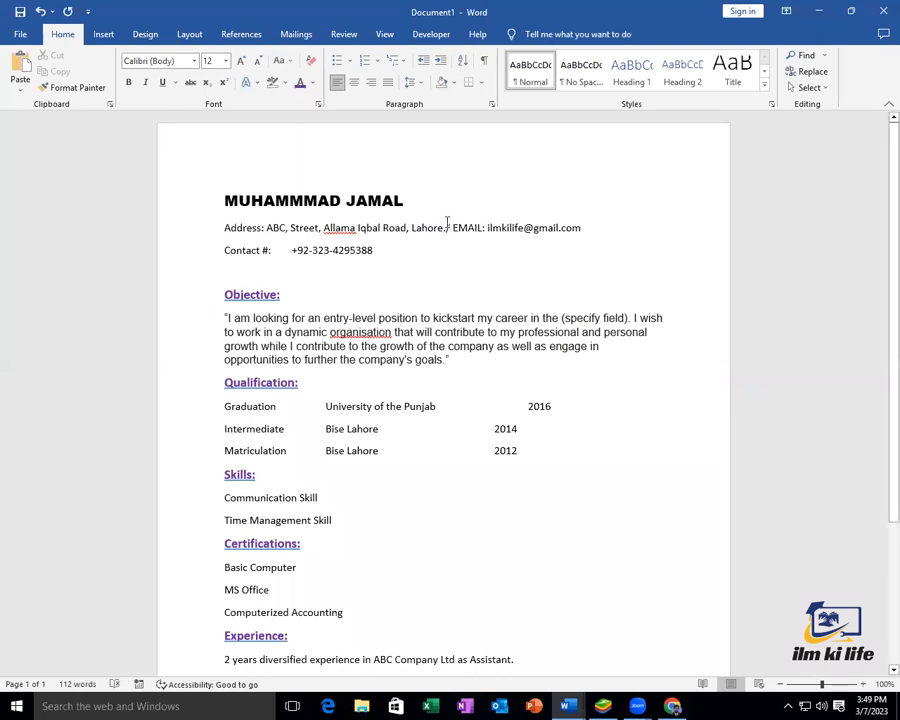
text(n)
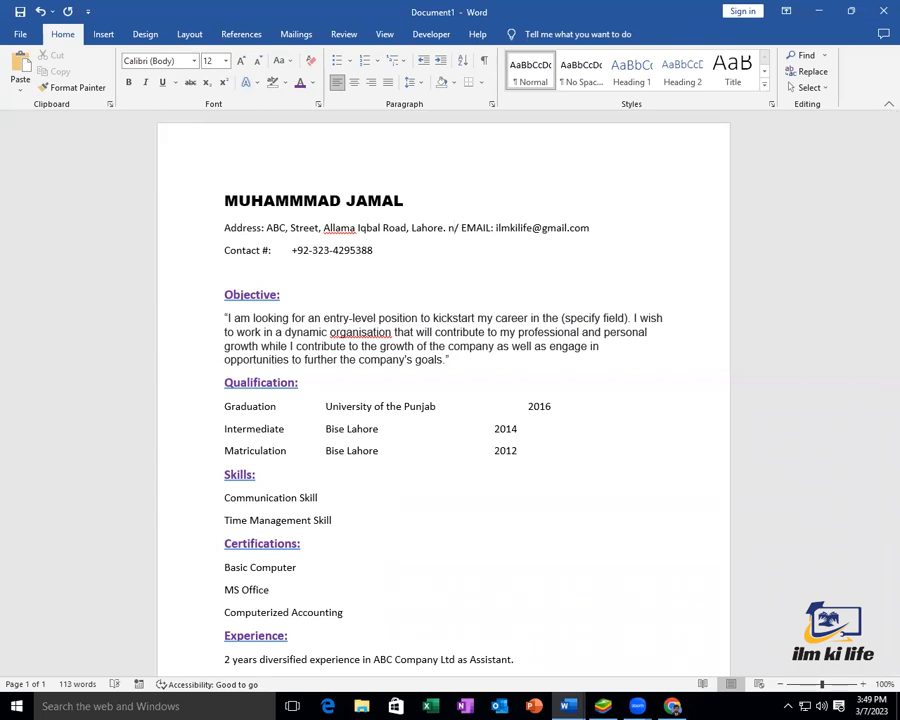
key(BackSpace)
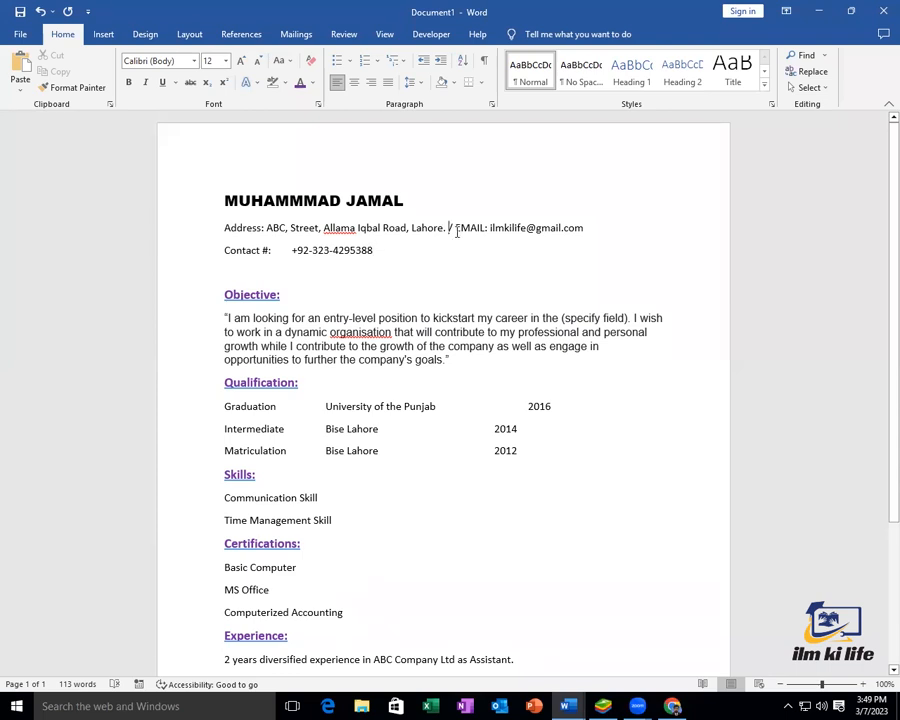
key(Return)
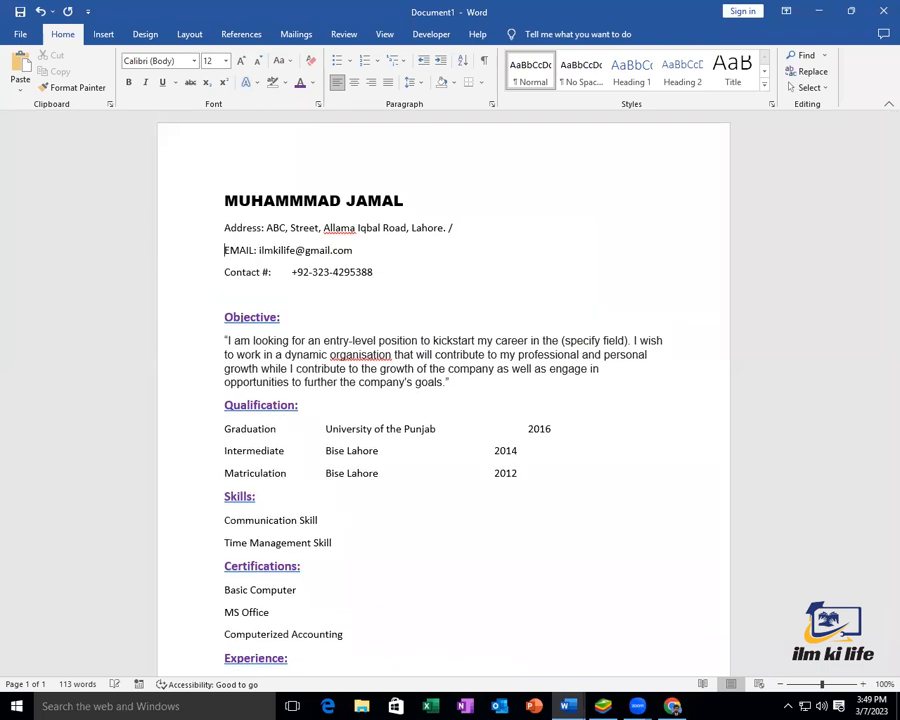
key(BackSpace)
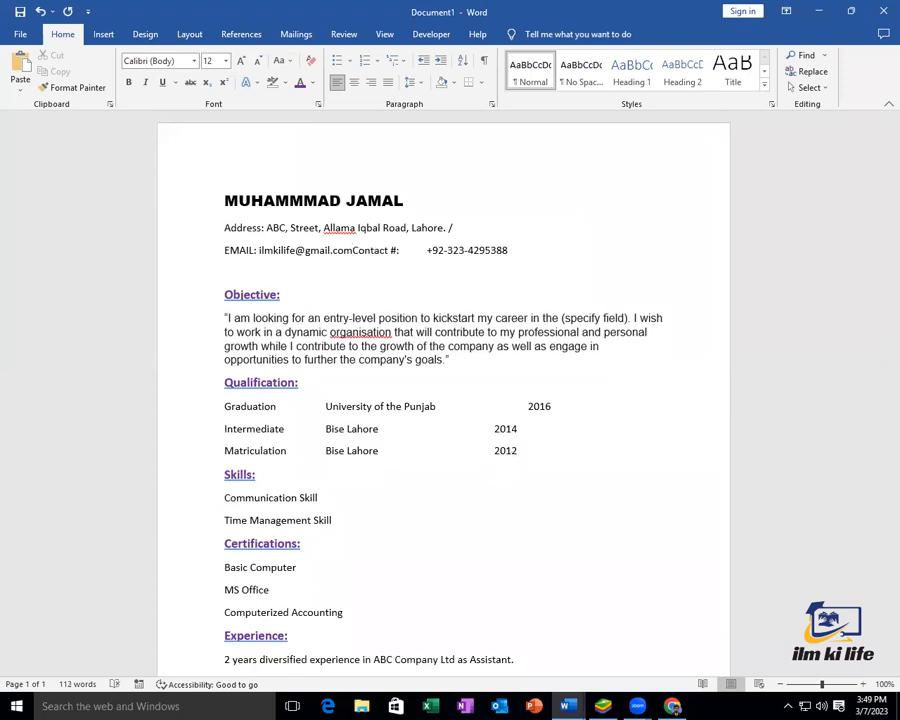
text(/)
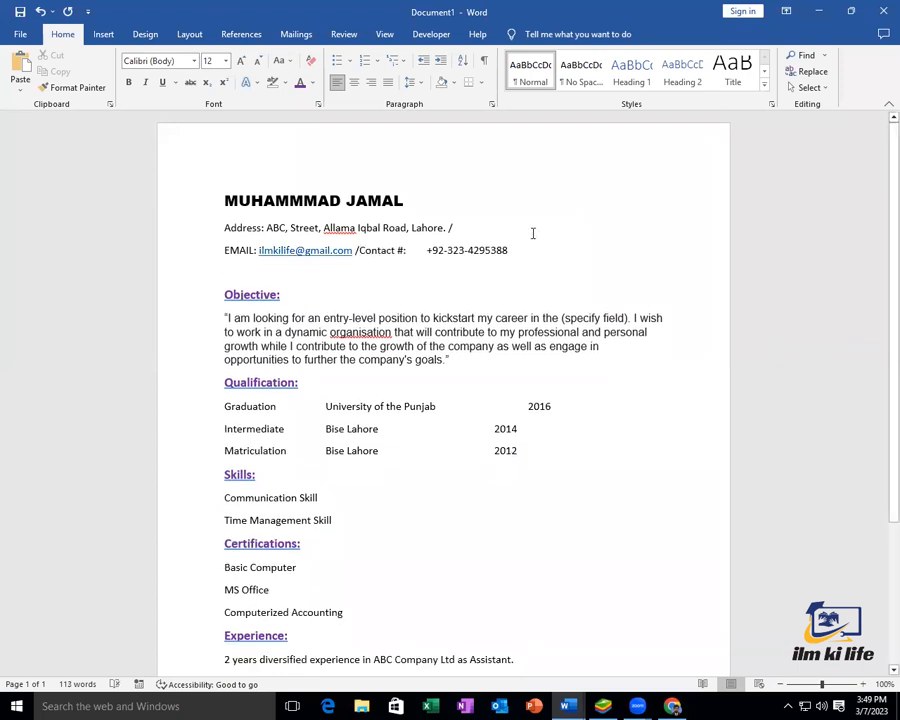
click(428, 251)
key(BackSpace)
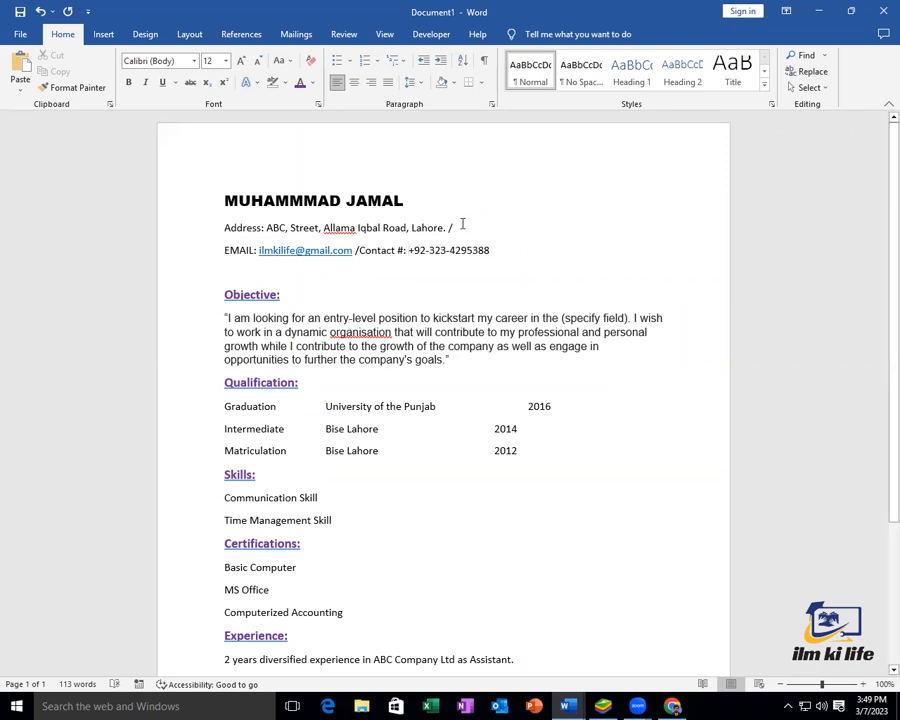
key(BackSpace)
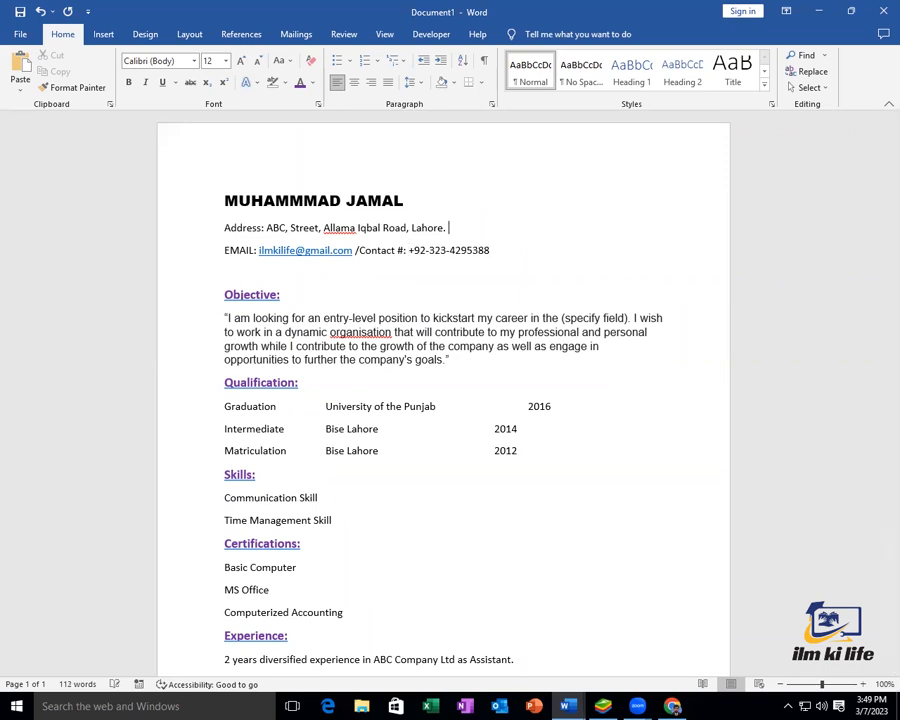
Open the print preview of the CV
drag(498, 251, 209, 230)
click(309, 285)
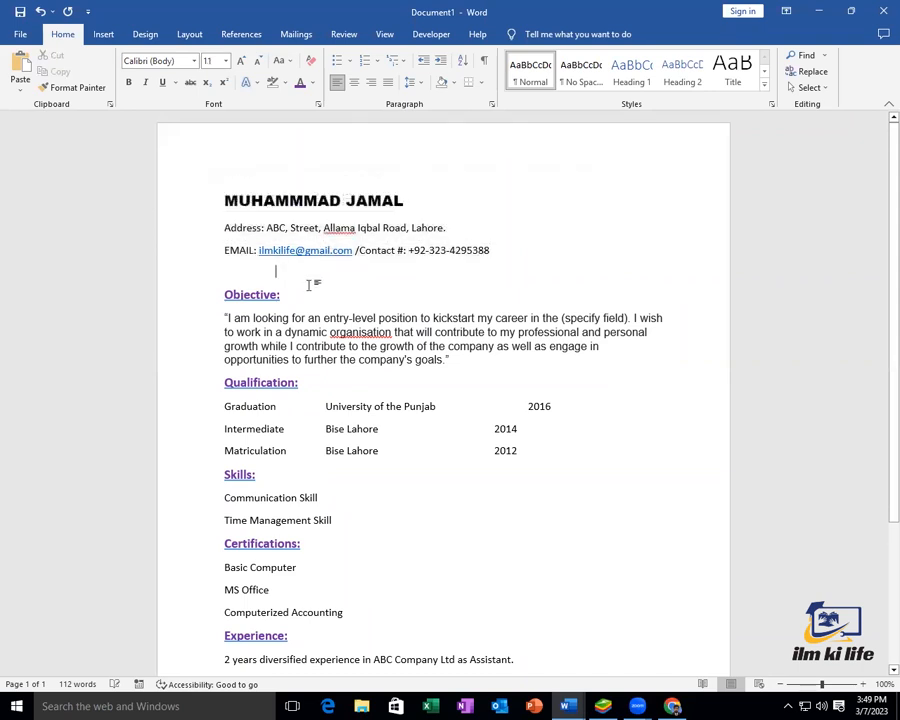
key(ctrl+p)
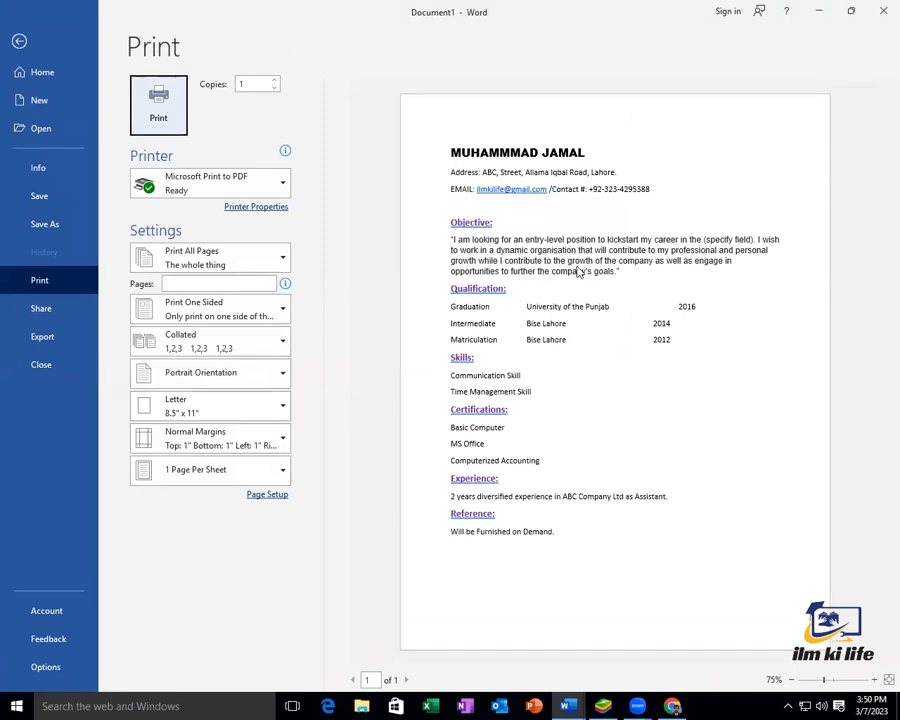
click(18, 42)
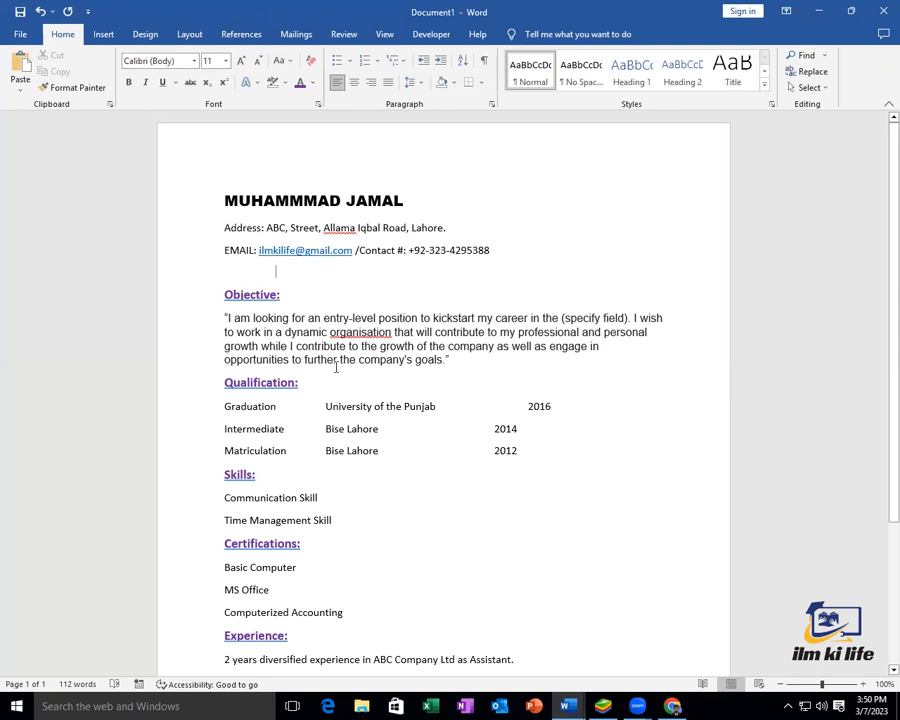
scroll(360, 358, down, 3)
scroll(361, 329, down, 2)
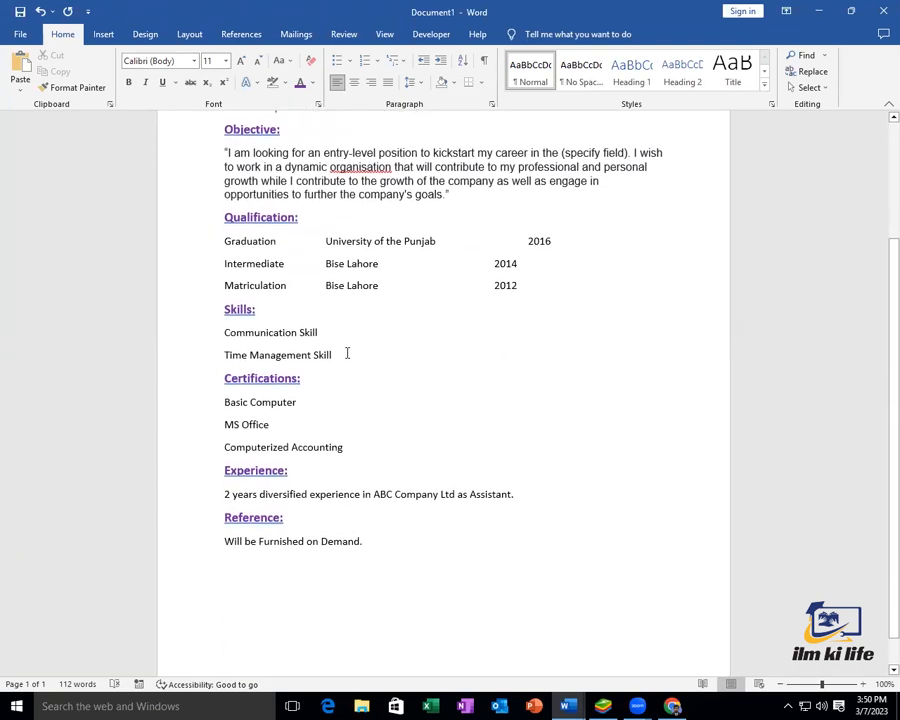
drag(292, 435, 226, 435)
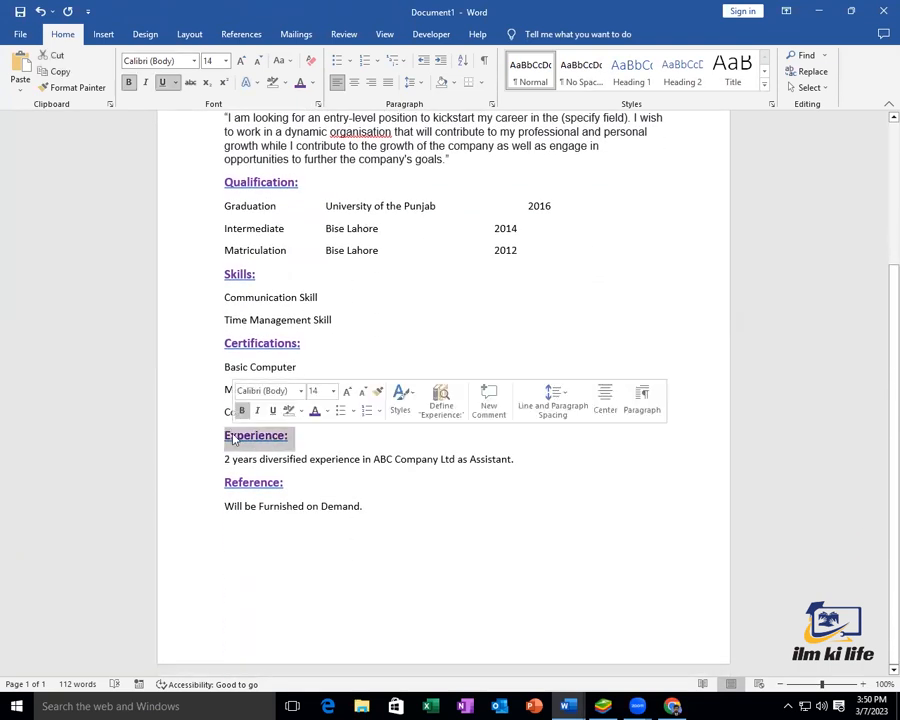
click(299, 425)
drag(338, 410, 225, 367)
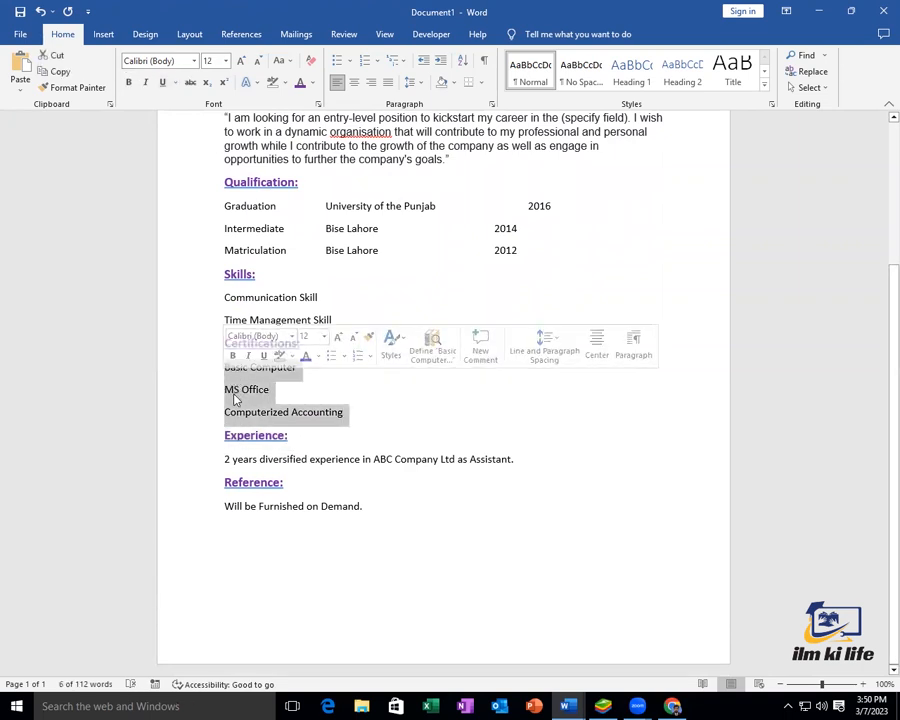
click(338, 62)
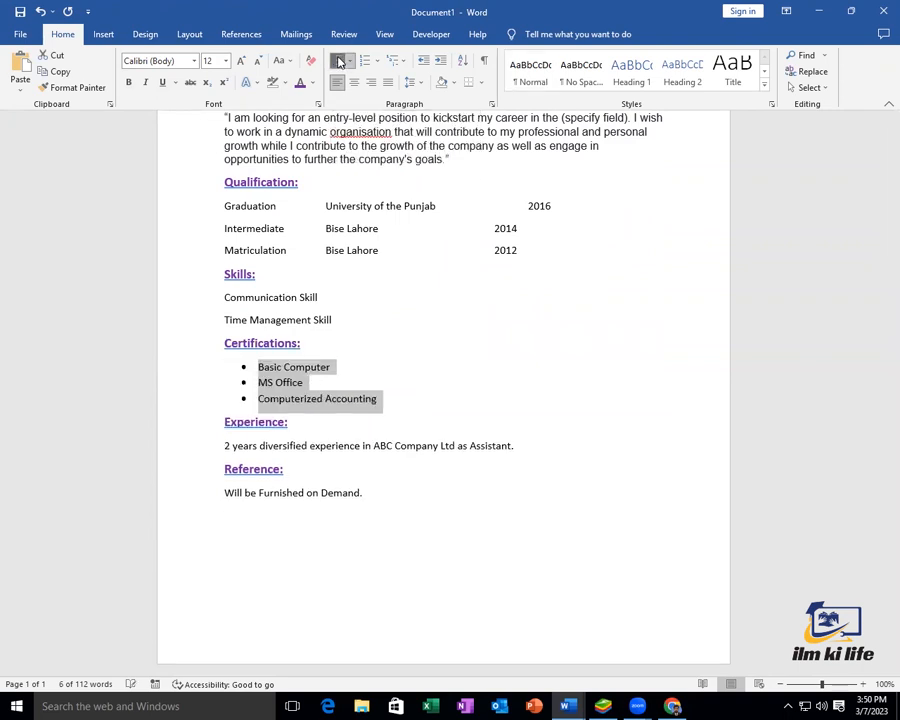
drag(224, 297, 328, 322)
click(338, 62)
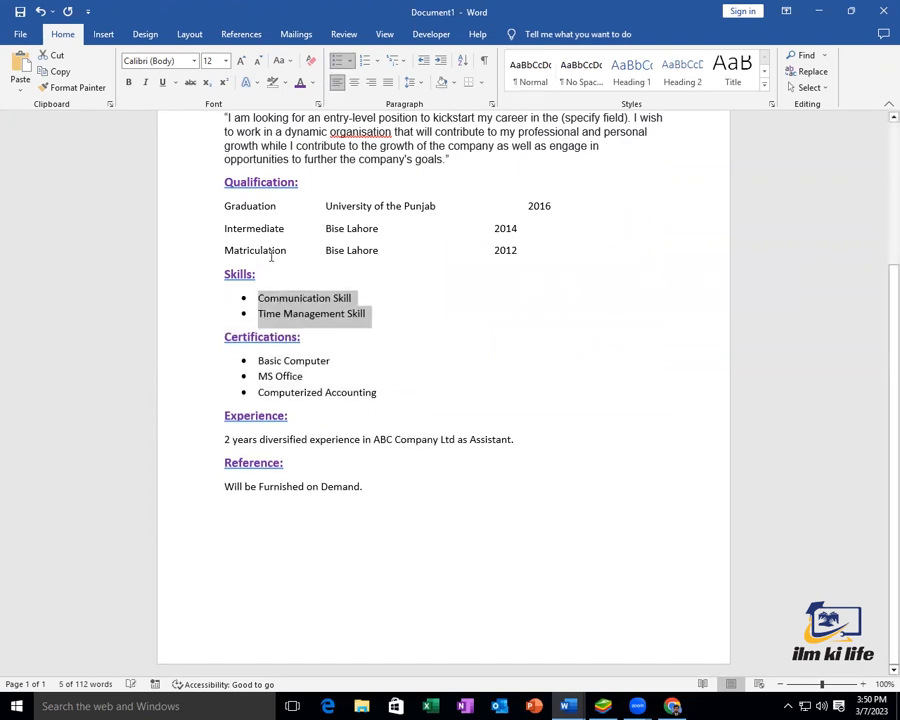
drag(224, 206, 271, 251)
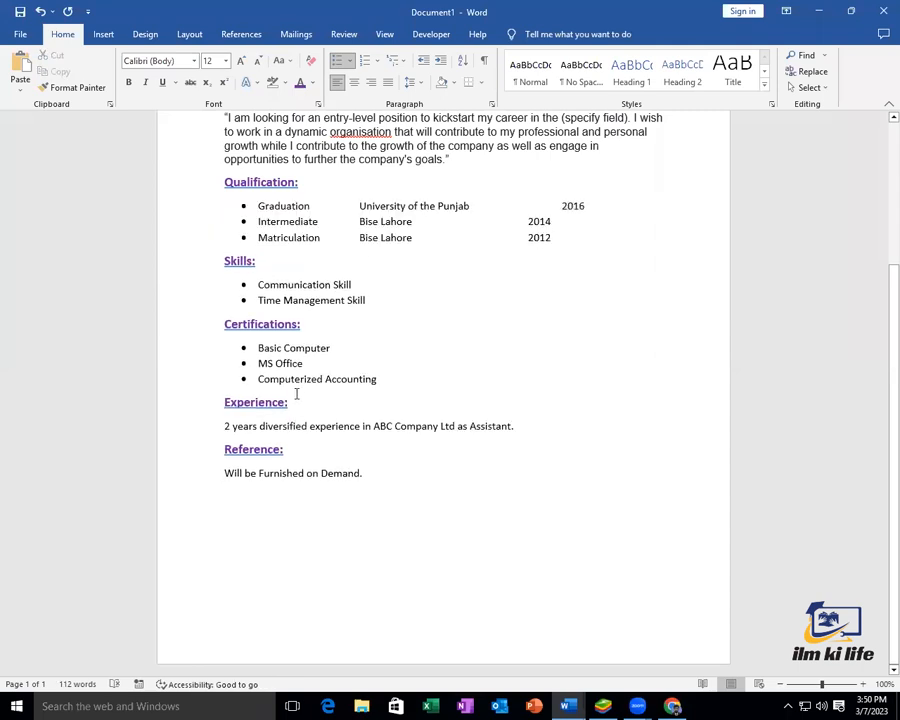
scroll(297, 390, up, 5)
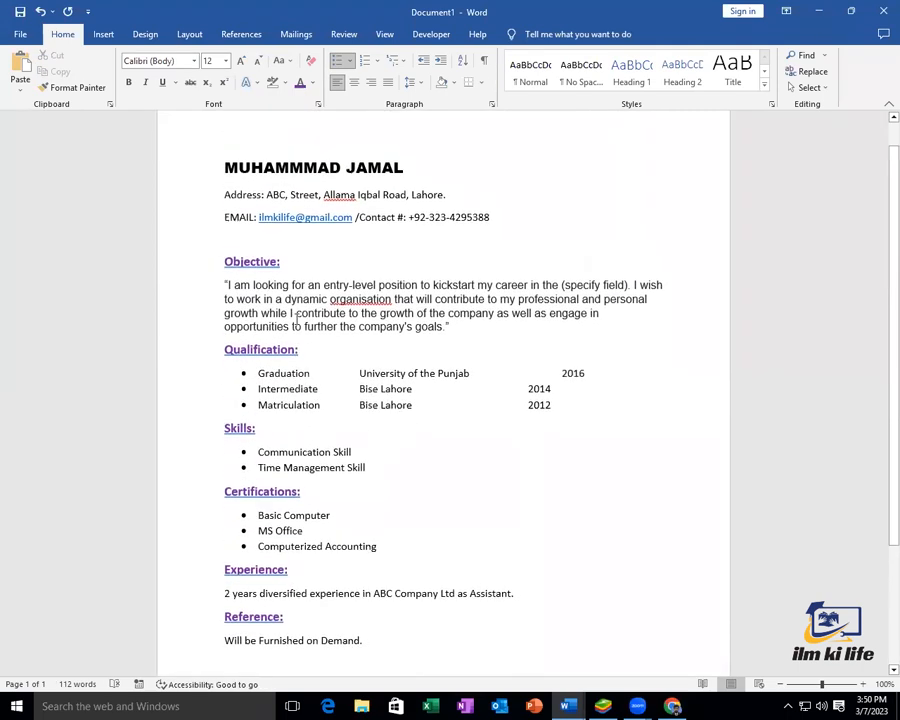
scroll(288, 267, down, 2)
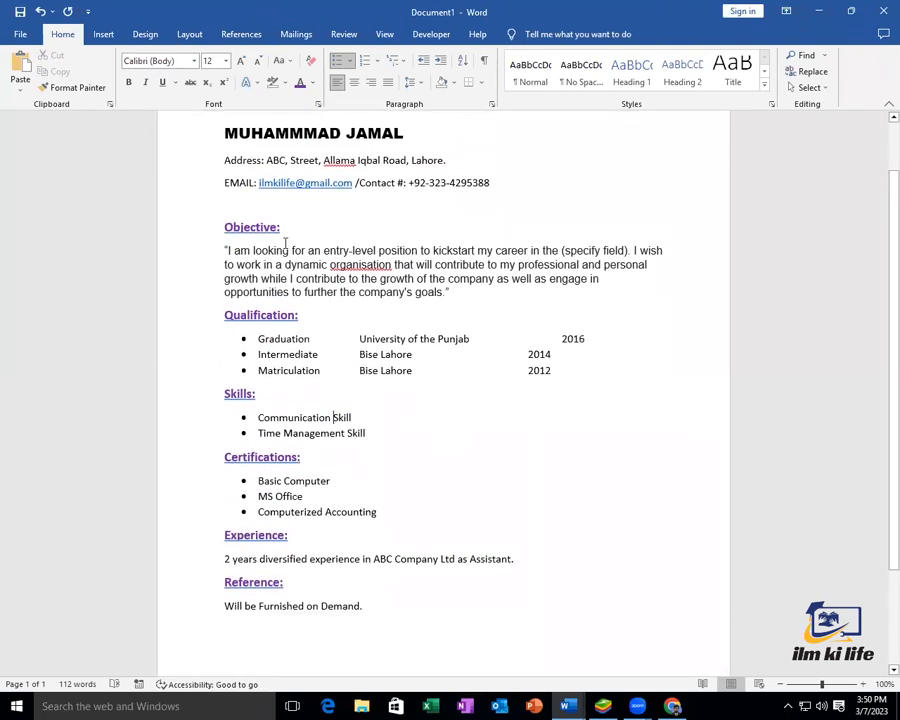
scroll(327, 204, up, 2)
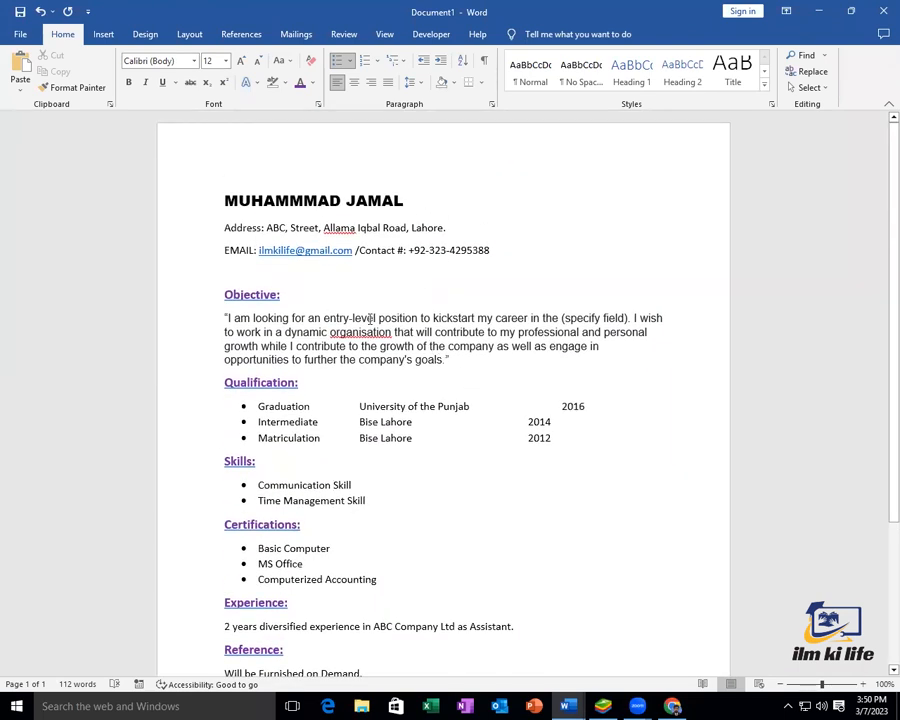
scroll(388, 348, down, 6)
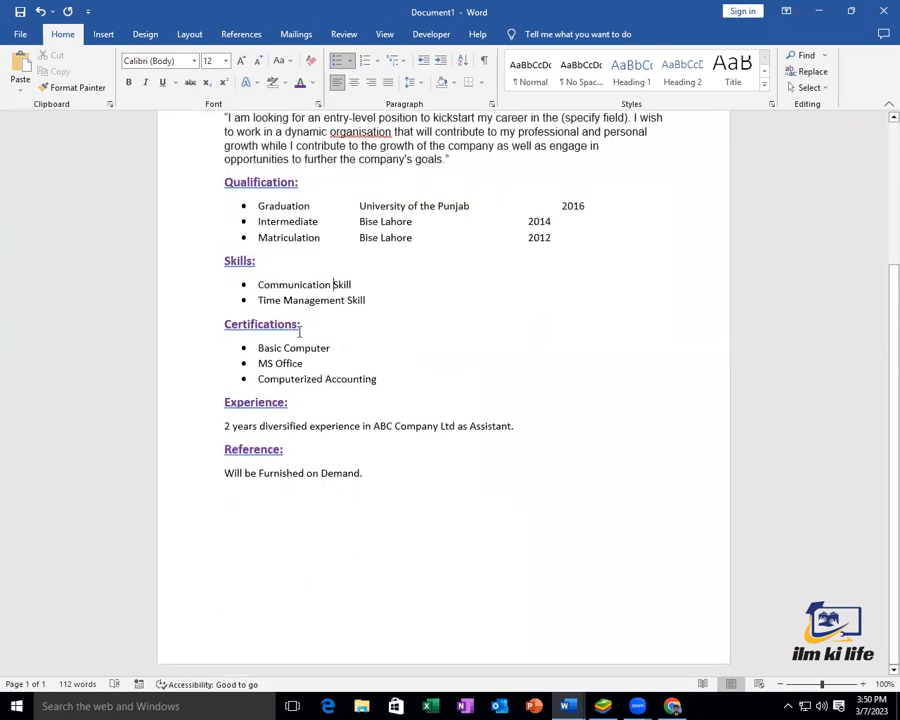
Highlight the Certifications heading in yellow
triple_click(269, 327)
click(285, 83)
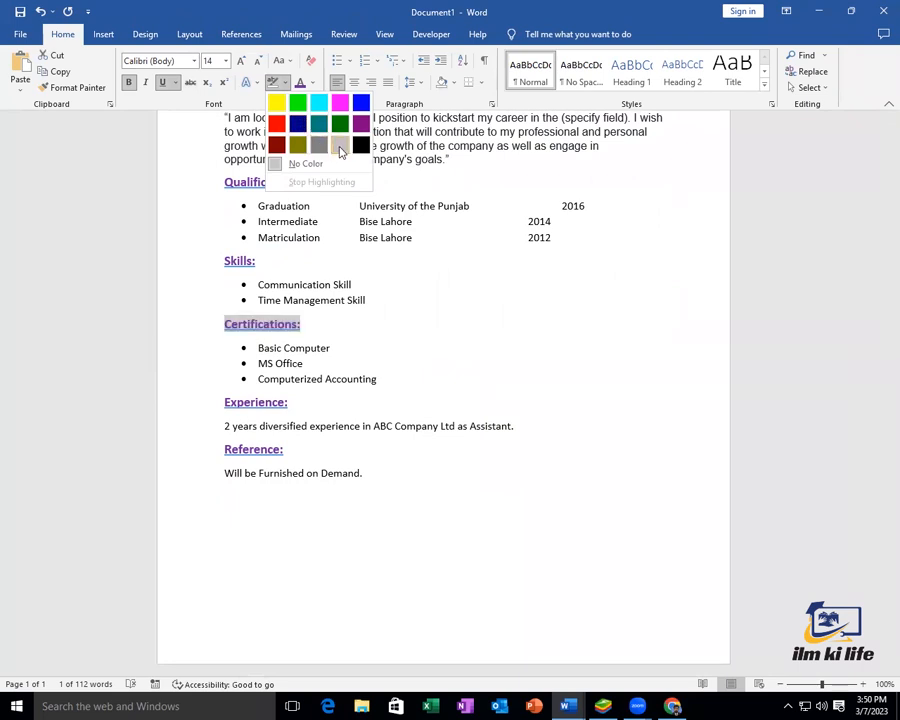
click(274, 106)
click(301, 312)
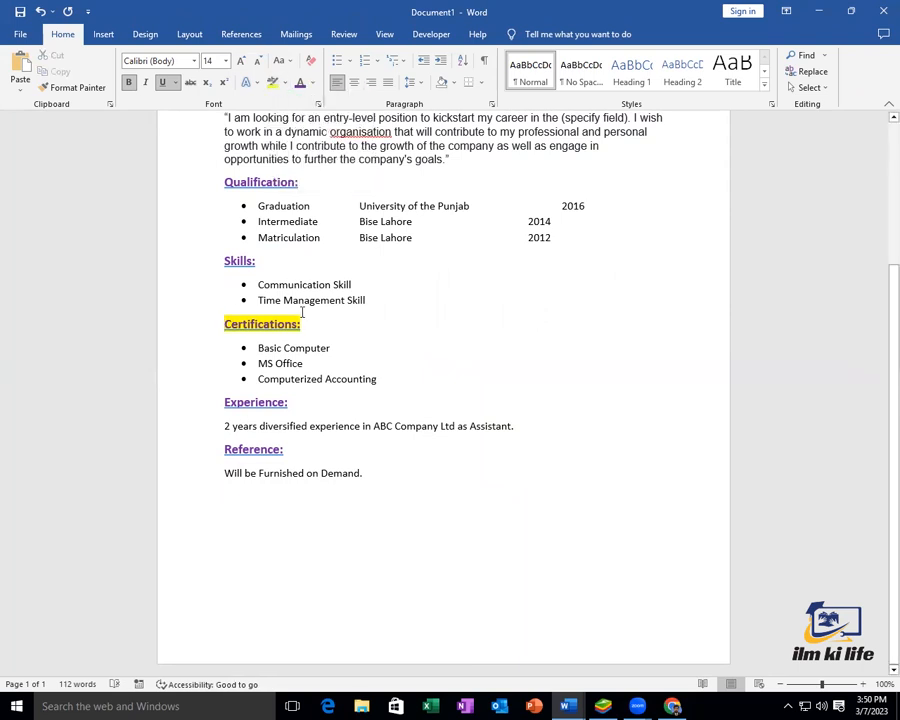
Copy the yellow heading format onto Skills and Experience with Format Painter
triple_click(262, 323)
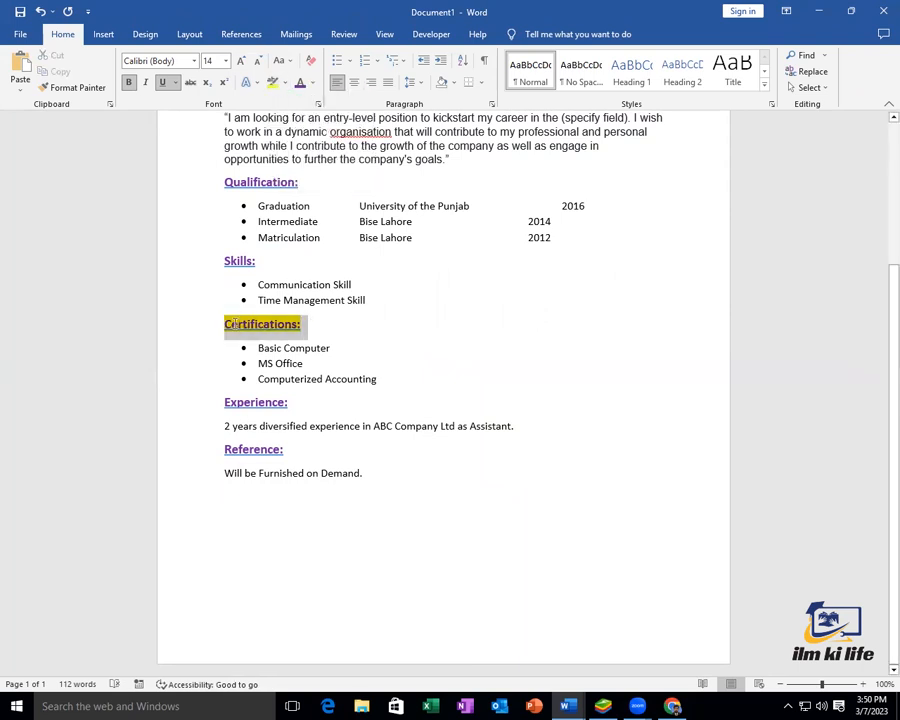
click(100, 88)
drag(254, 262, 224, 258)
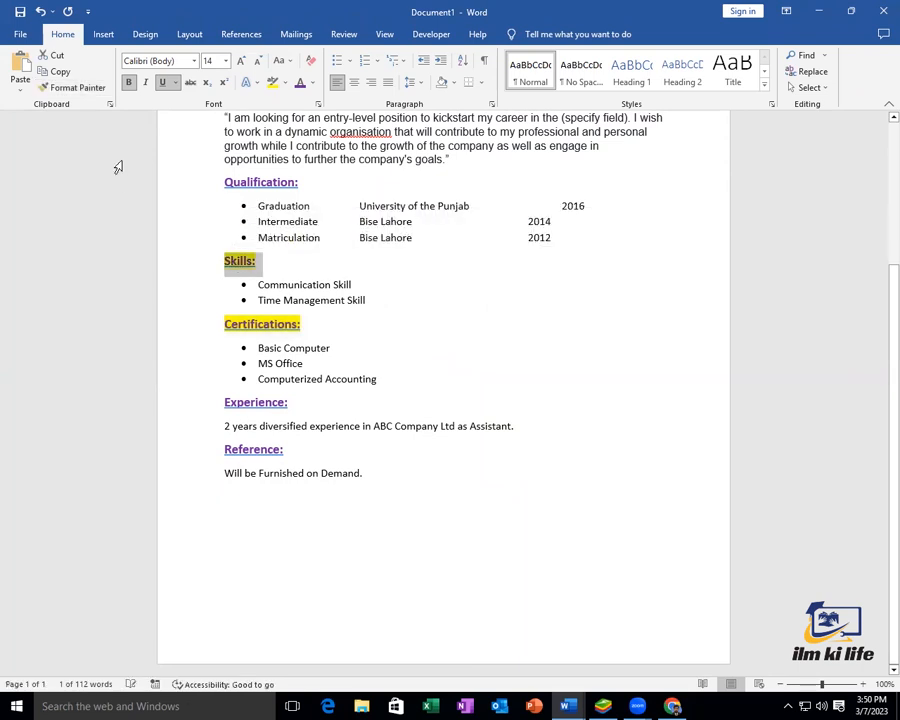
click(77, 88)
mouse_move(290, 402)
mouse_down()
mouse_move(231, 401)
mouse_move(238, 410)
mouse_up()
click(77, 88)
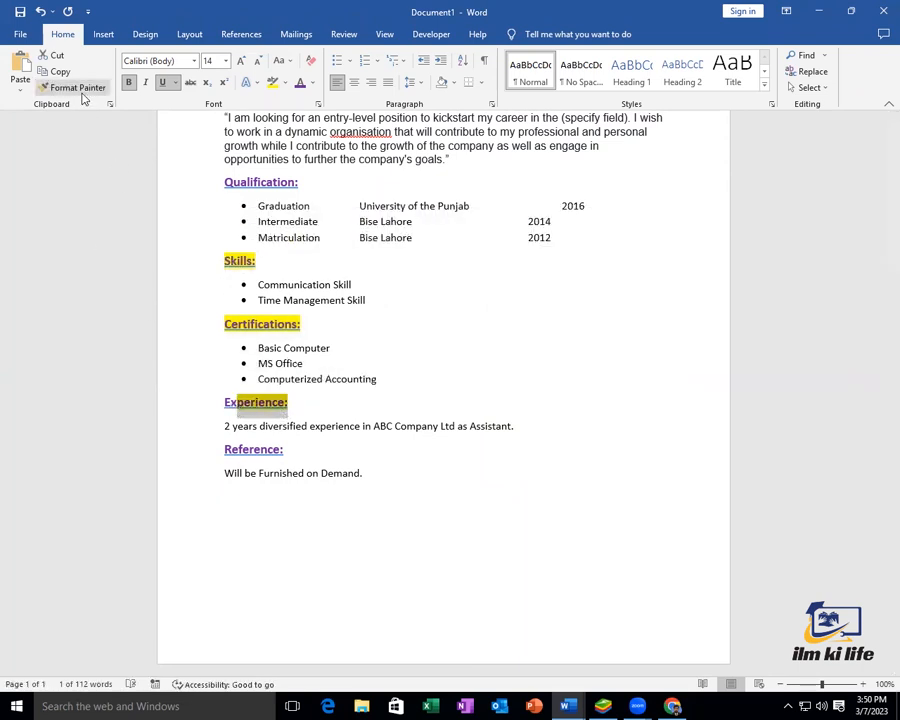
drag(286, 398, 220, 400)
Paint the yellow heading format onto Reference, the remaining heading above, and Objective
click(77, 88)
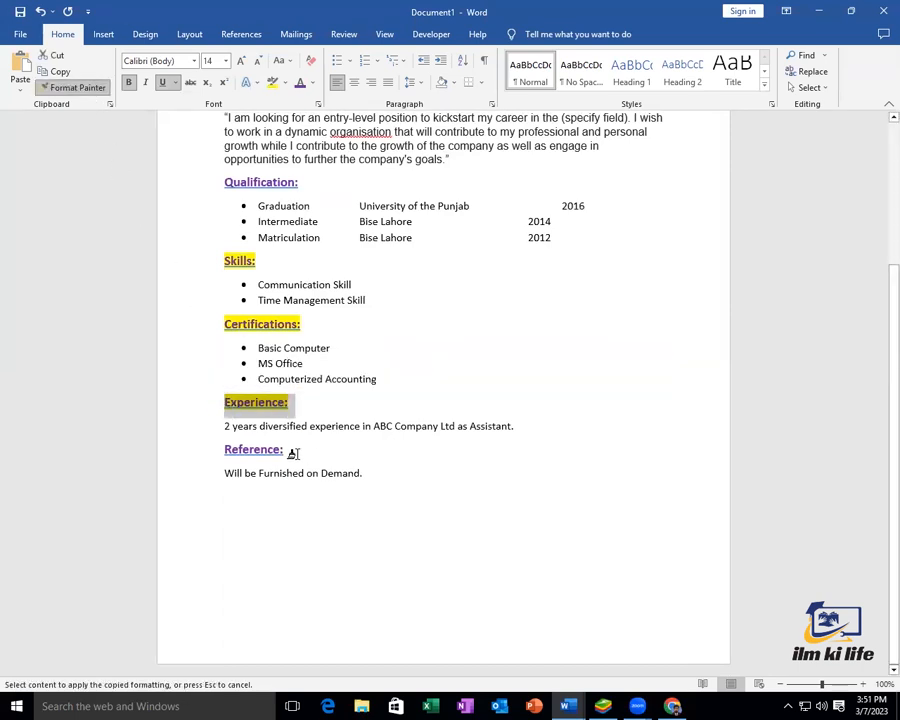
click(222, 448)
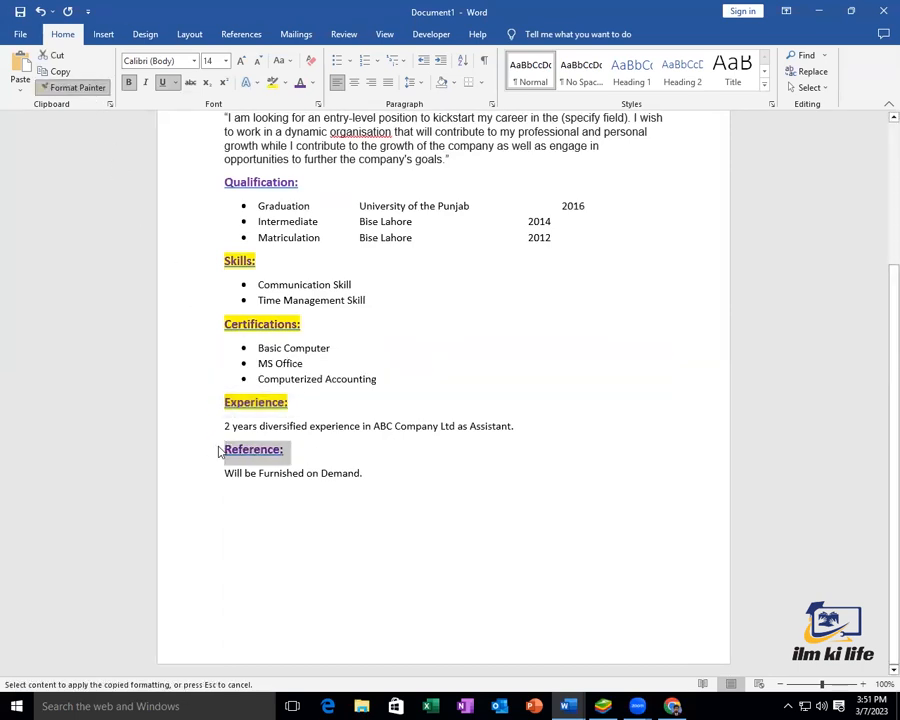
click(77, 88)
scroll(310, 258, up, 2)
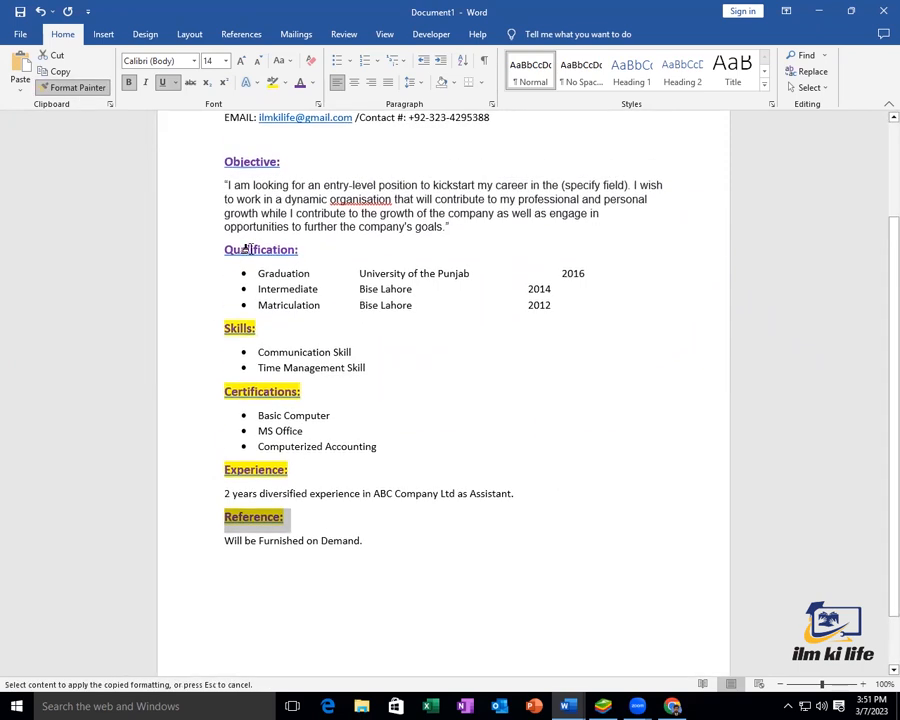
drag(300, 250, 224, 252)
click(77, 88)
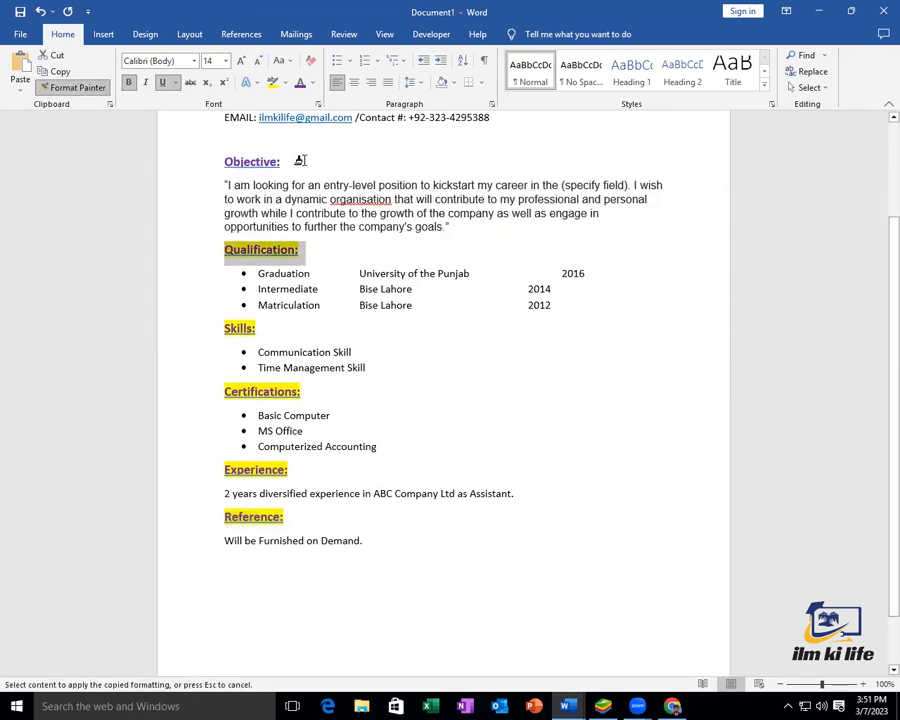
click(207, 161)
Select the full name line at the top of the CV
scroll(263, 182, up, 2)
double_click(400, 169)
click(195, 168)
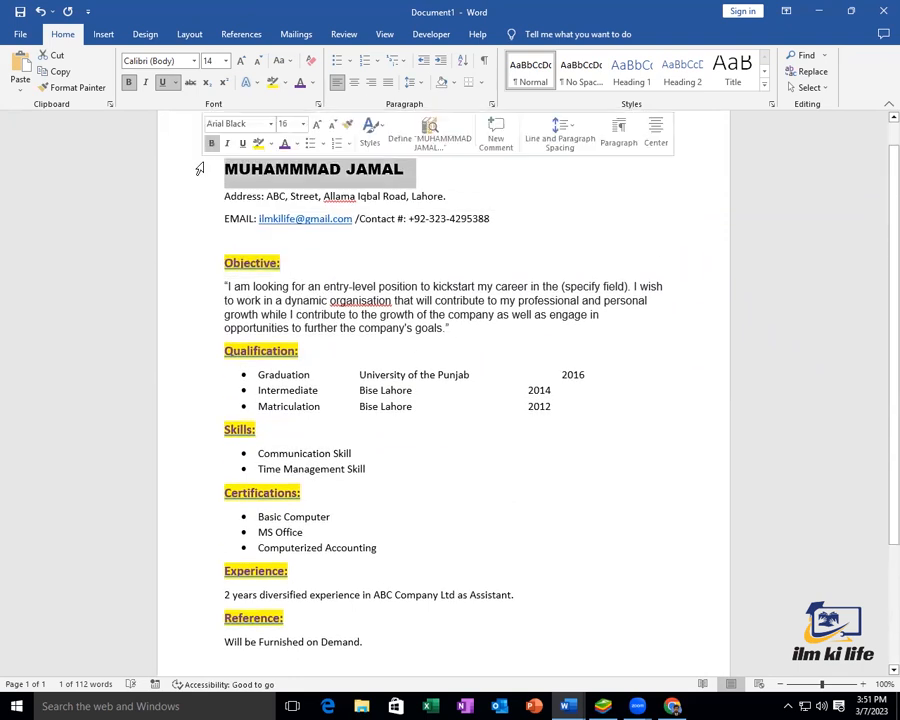
Color the name blue, close the covering chat window, and review the print preview
click(313, 83)
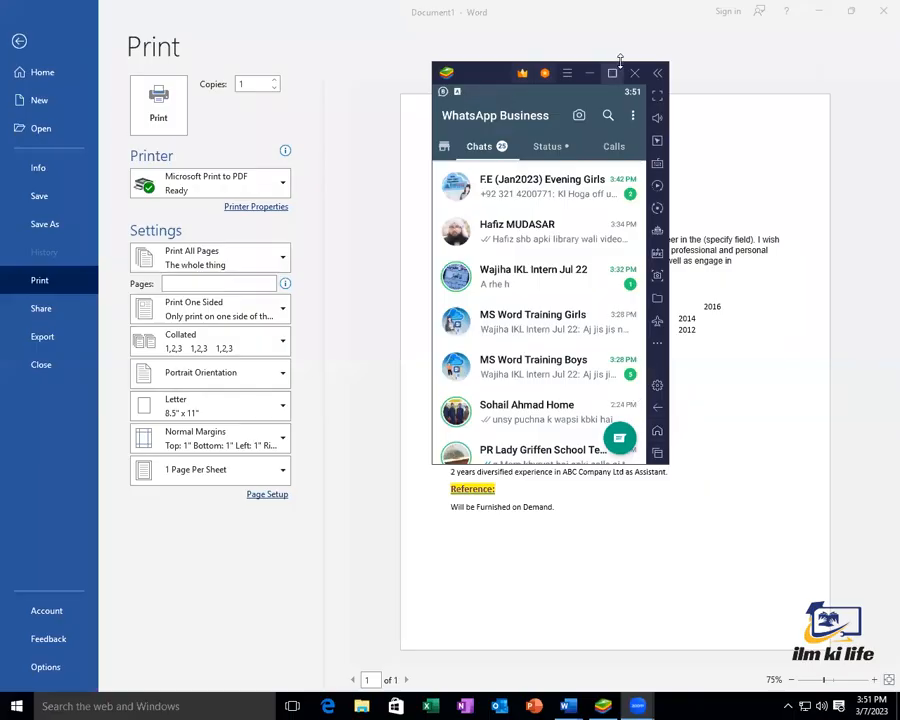
click(588, 75)
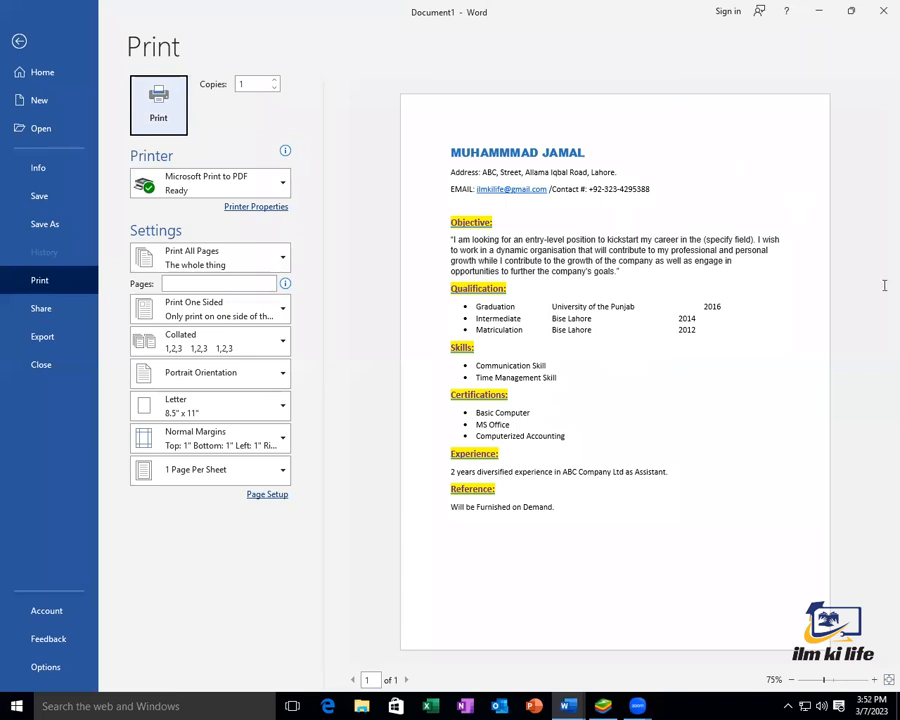
click(19, 41)
Remove the extra tab before 2016 so it aligns with the other years
click(543, 374)
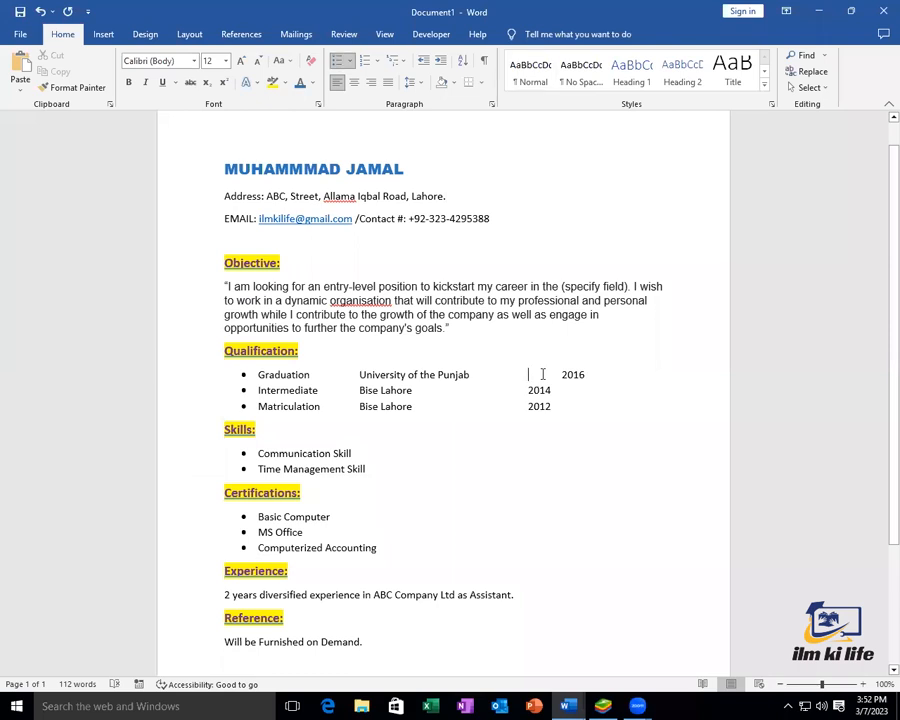
key(BackSpace)
scroll(451, 472, down, 3)
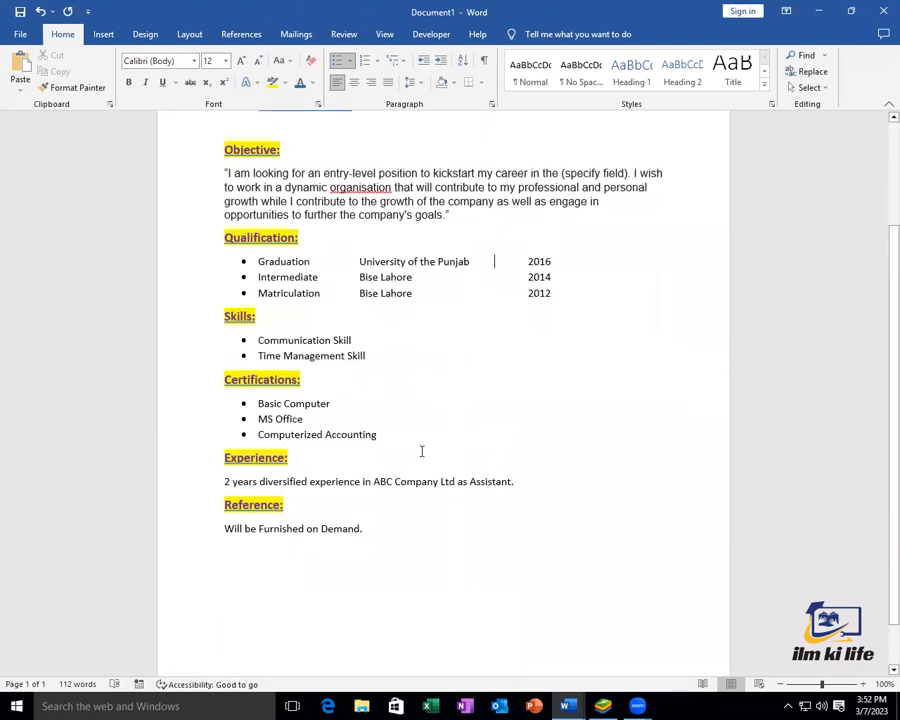
scroll(421, 451, up, 3)
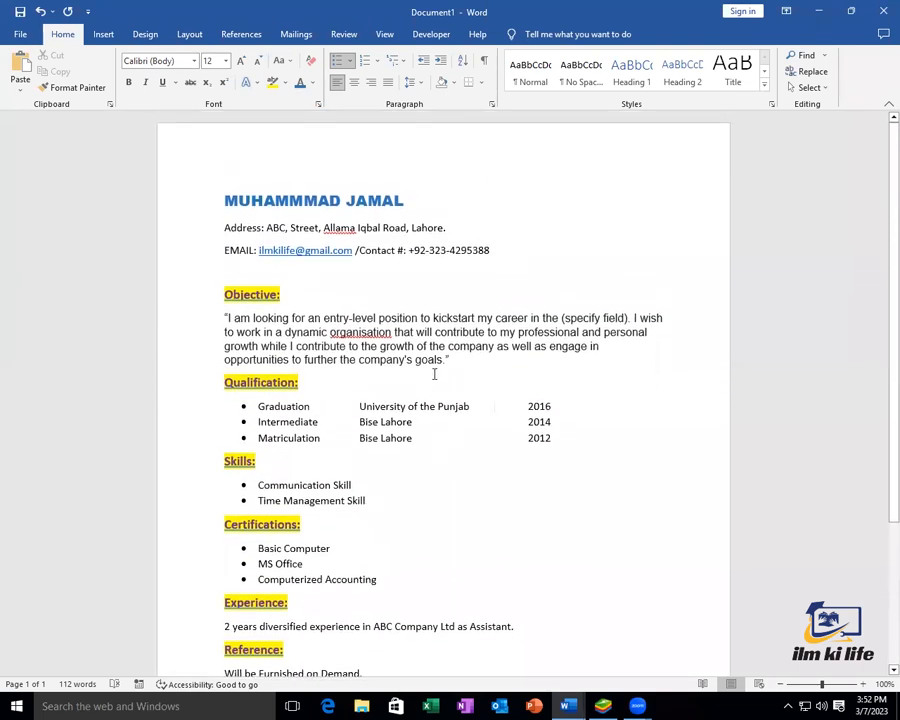
Add unbulleted blank lines after the Objective, Qualification and Skills sections
click(485, 364)
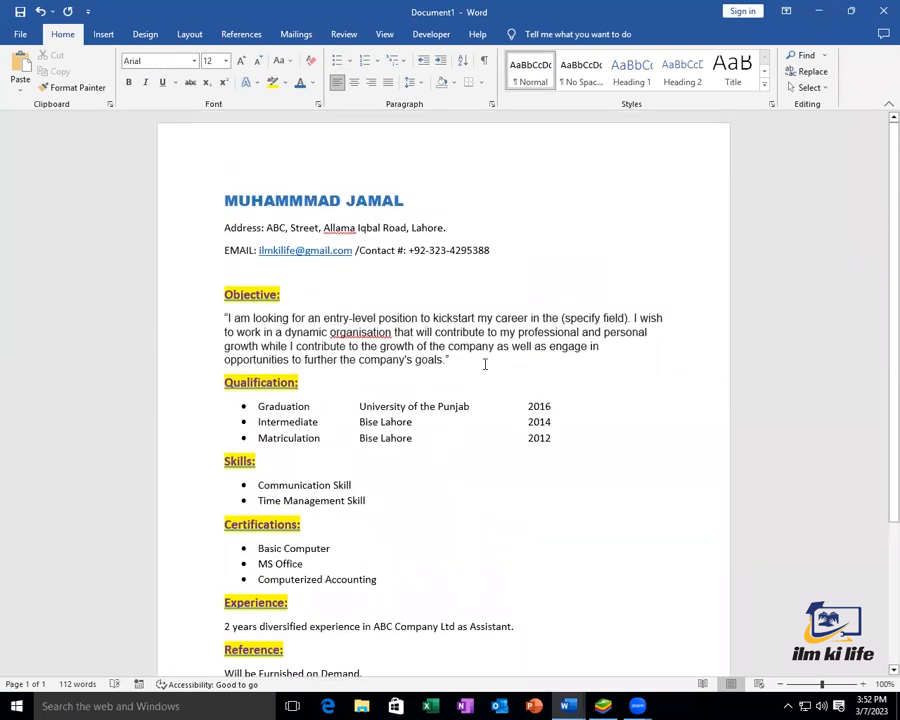
key(Return)
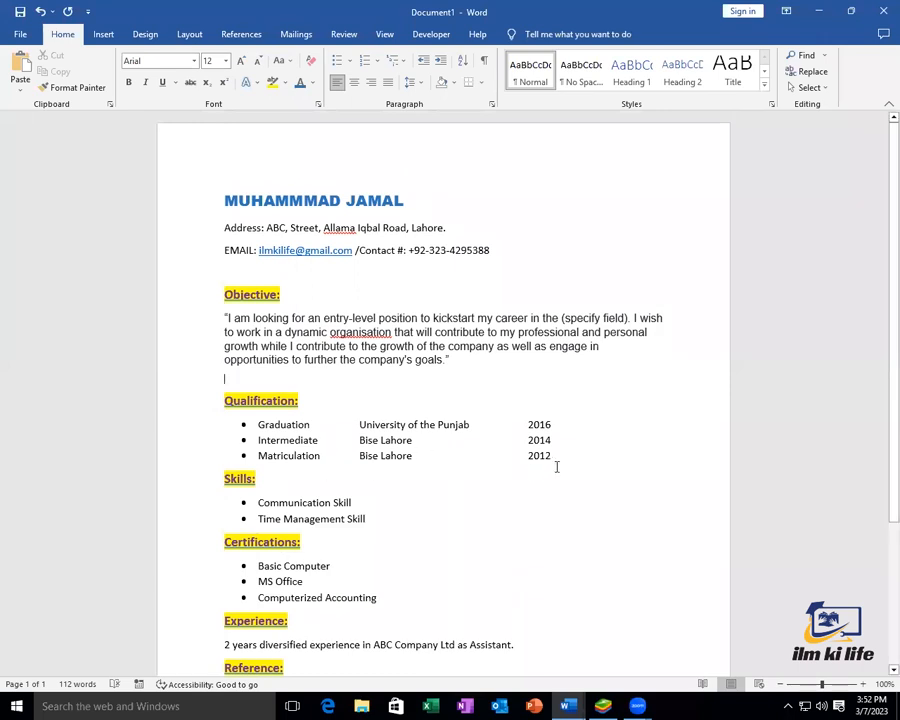
click(569, 462)
key(Return)
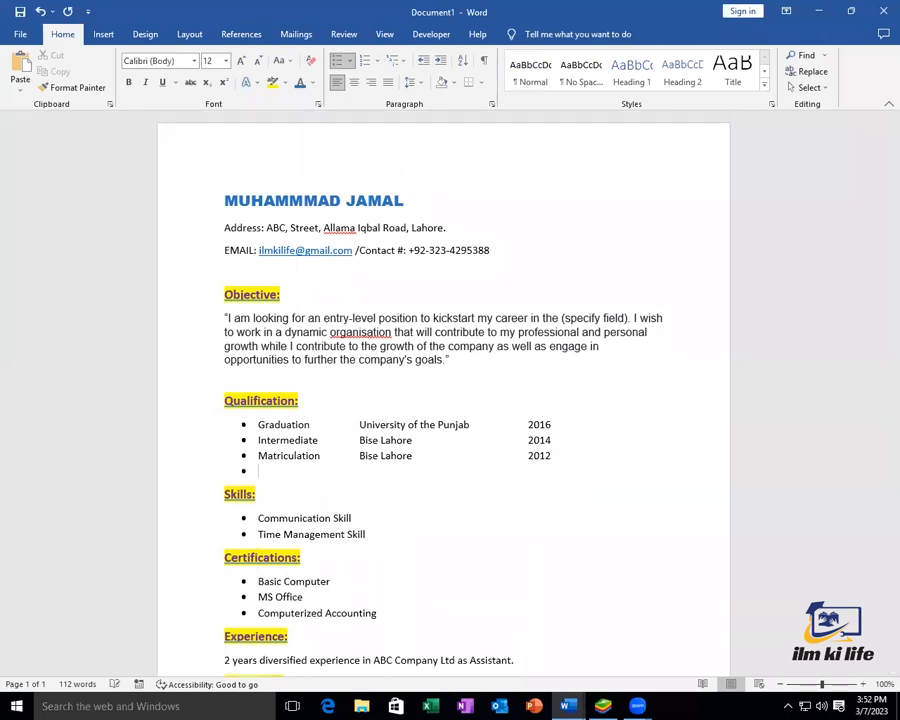
key(BackSpace)
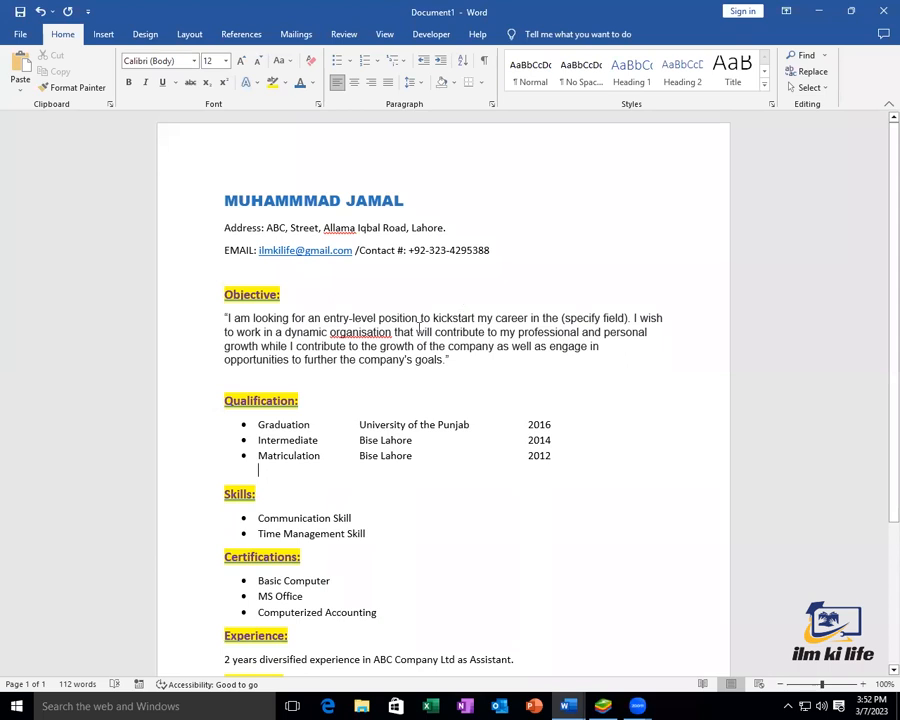
scroll(372, 362, down, 3)
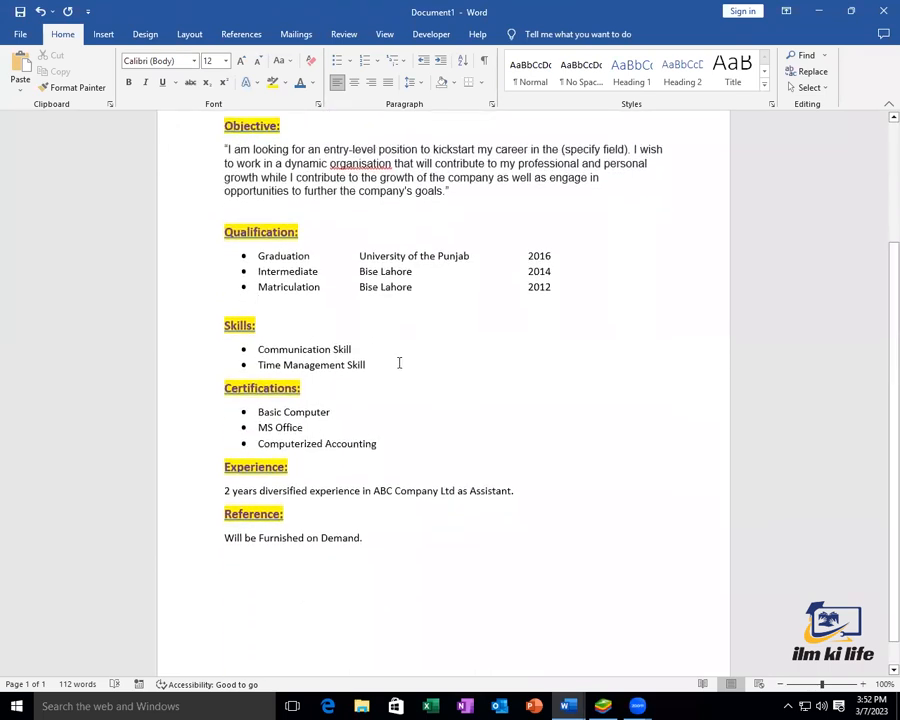
click(399, 363)
key(Return)
key(BackSpace)
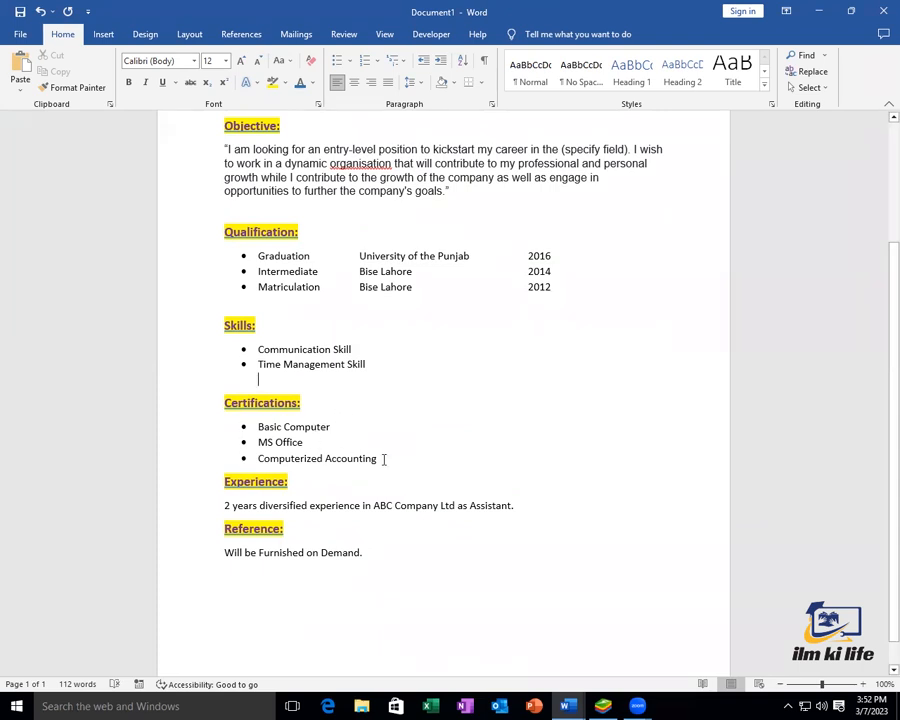
Add blank lines after Certifications and Experience, then open the print preview
click(384, 459)
key(Return)
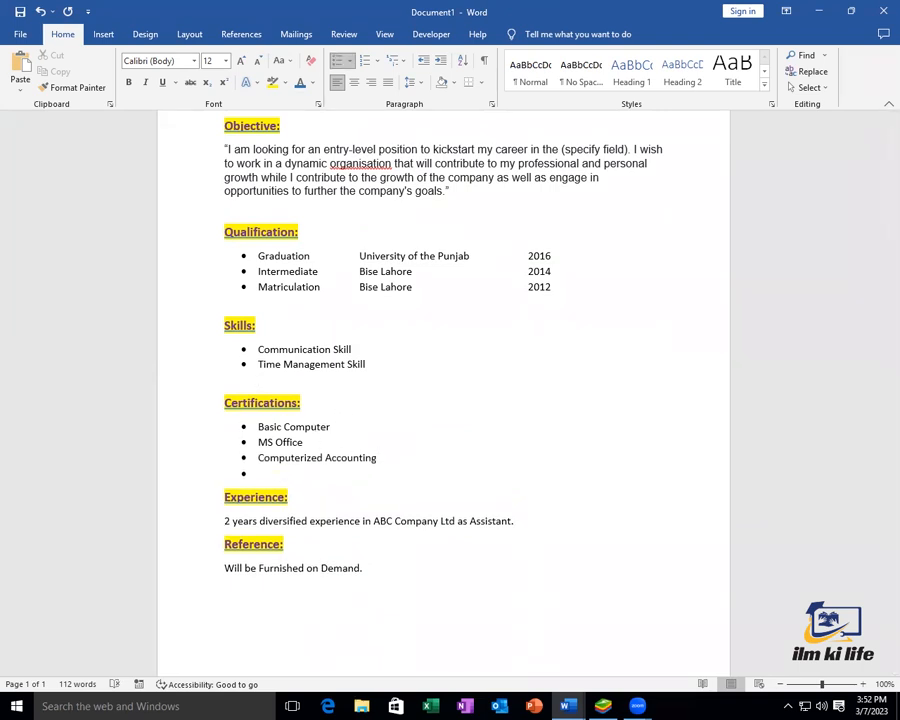
key(BackSpace)
click(543, 527)
key(Return)
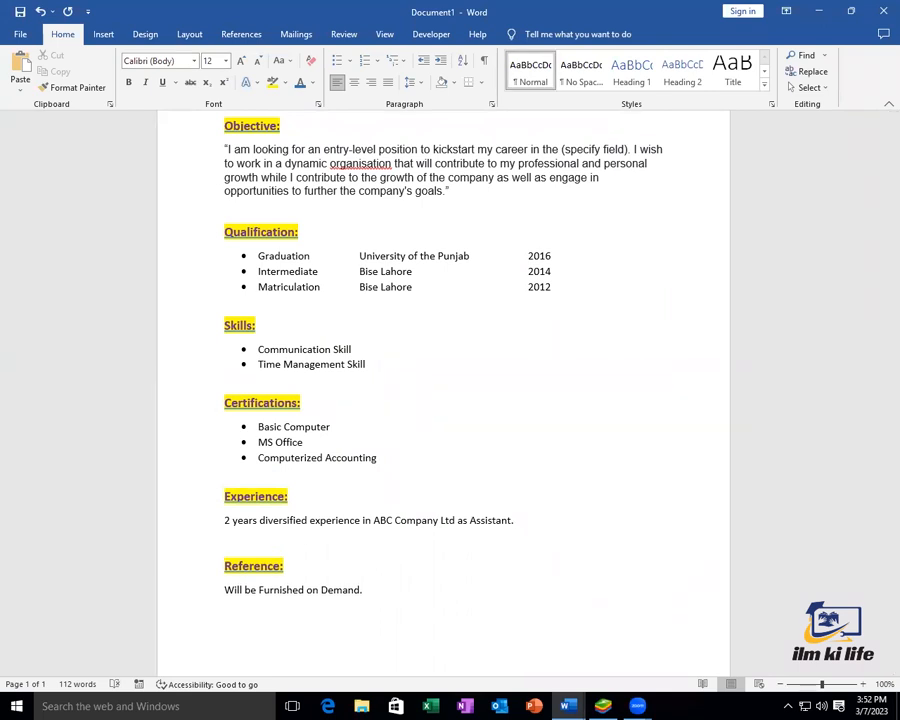
scroll(437, 480, up, 2)
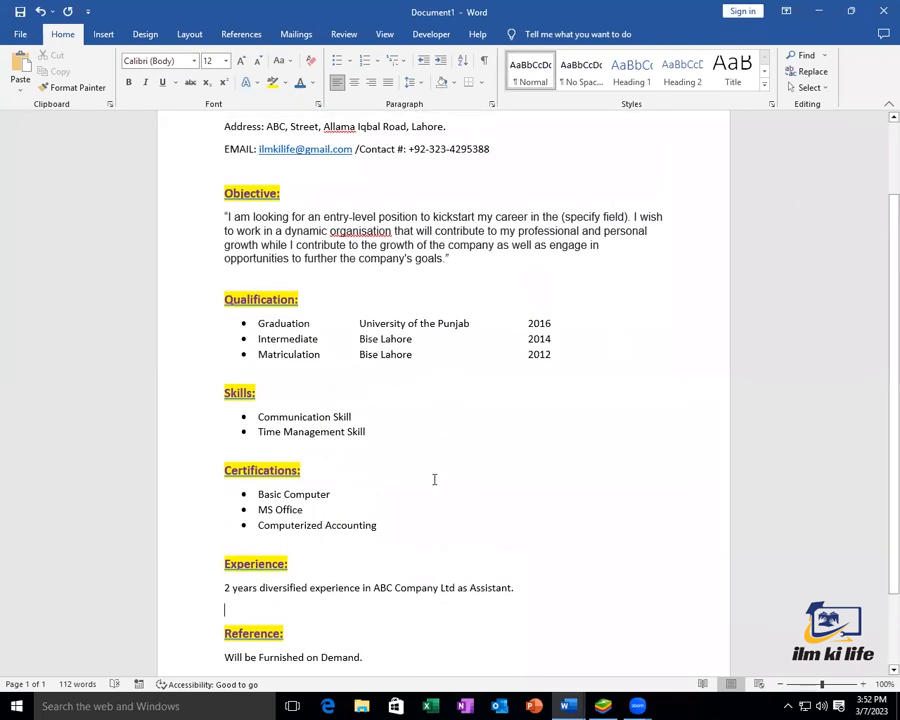
key(ctrl+p)
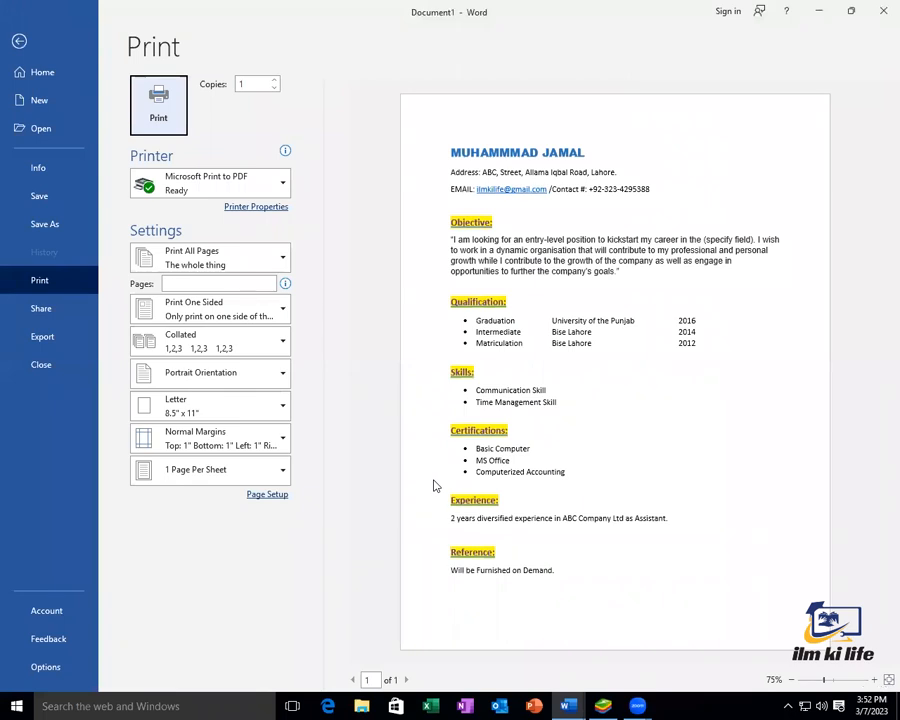